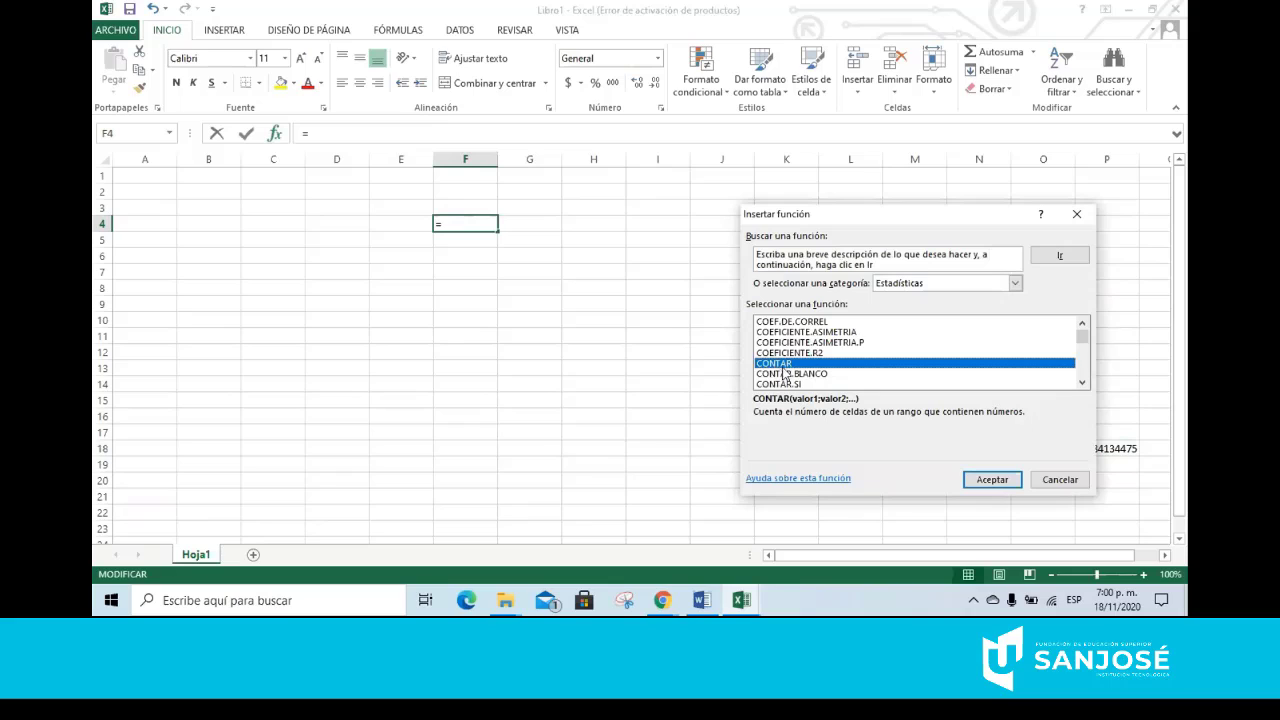
Choose DISTR.NORM.ESTAND.N from the Estadísticas functions and insert it into cell F4
key("d")
scroll(818, 332, "down", 1)
scroll(822, 333, "down", 2)
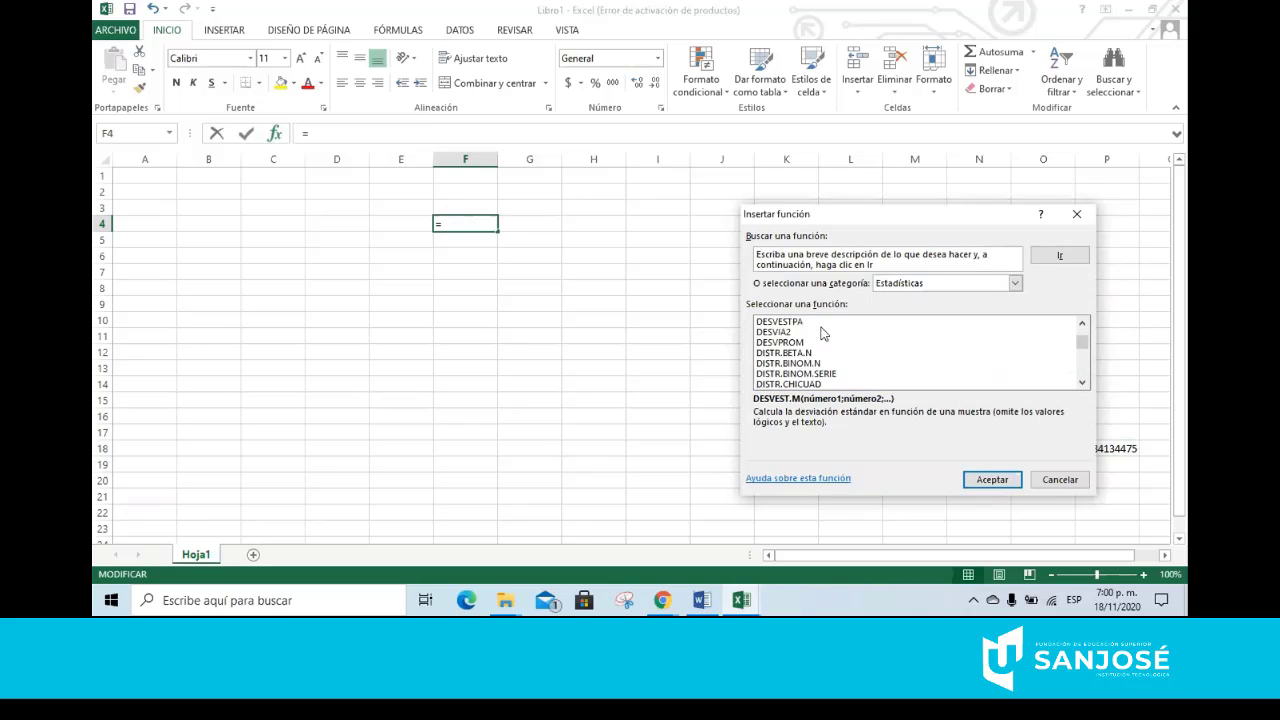
scroll(822, 333, "down", 2)
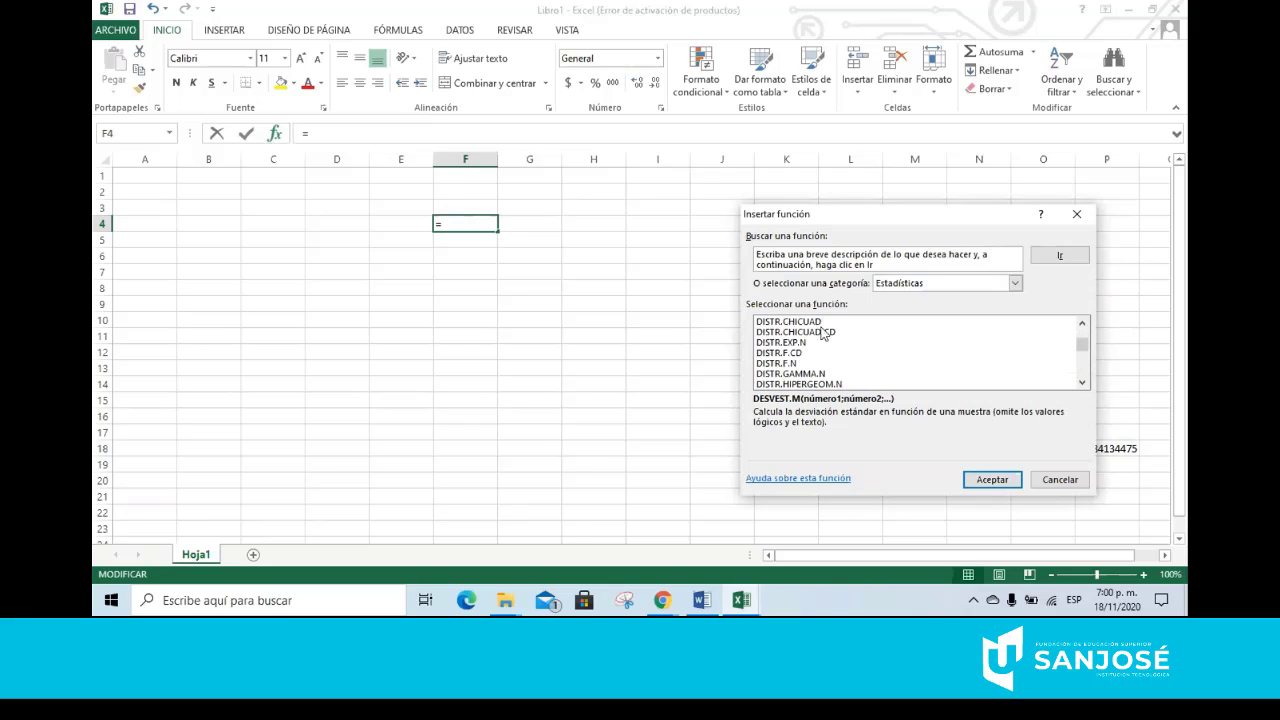
scroll(822, 333, "down", 1)
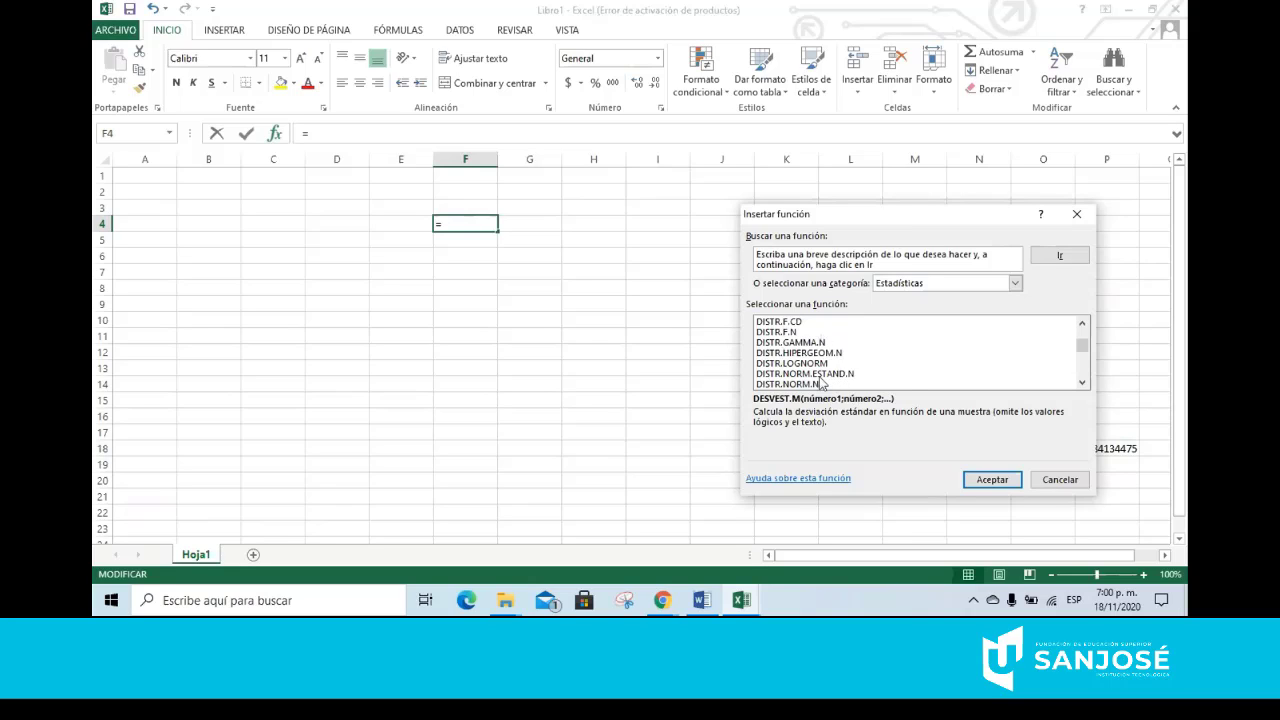
left_click(816, 376)
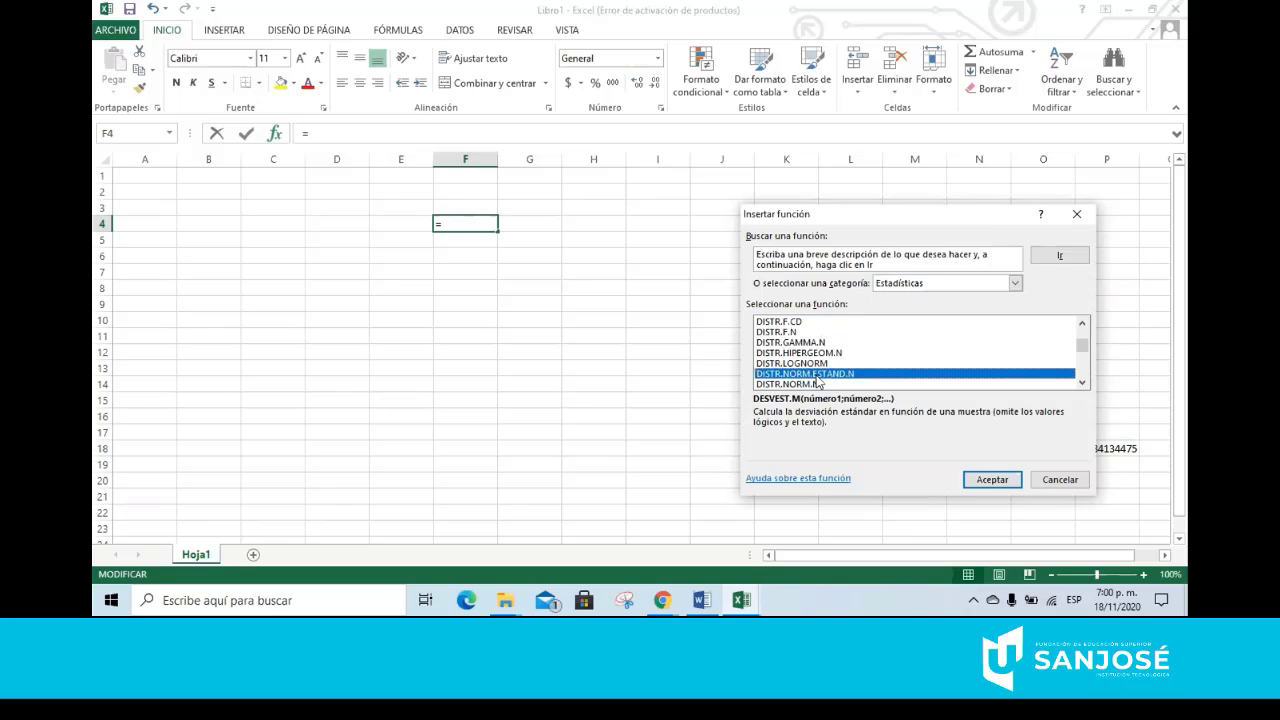
left_click(986, 485)
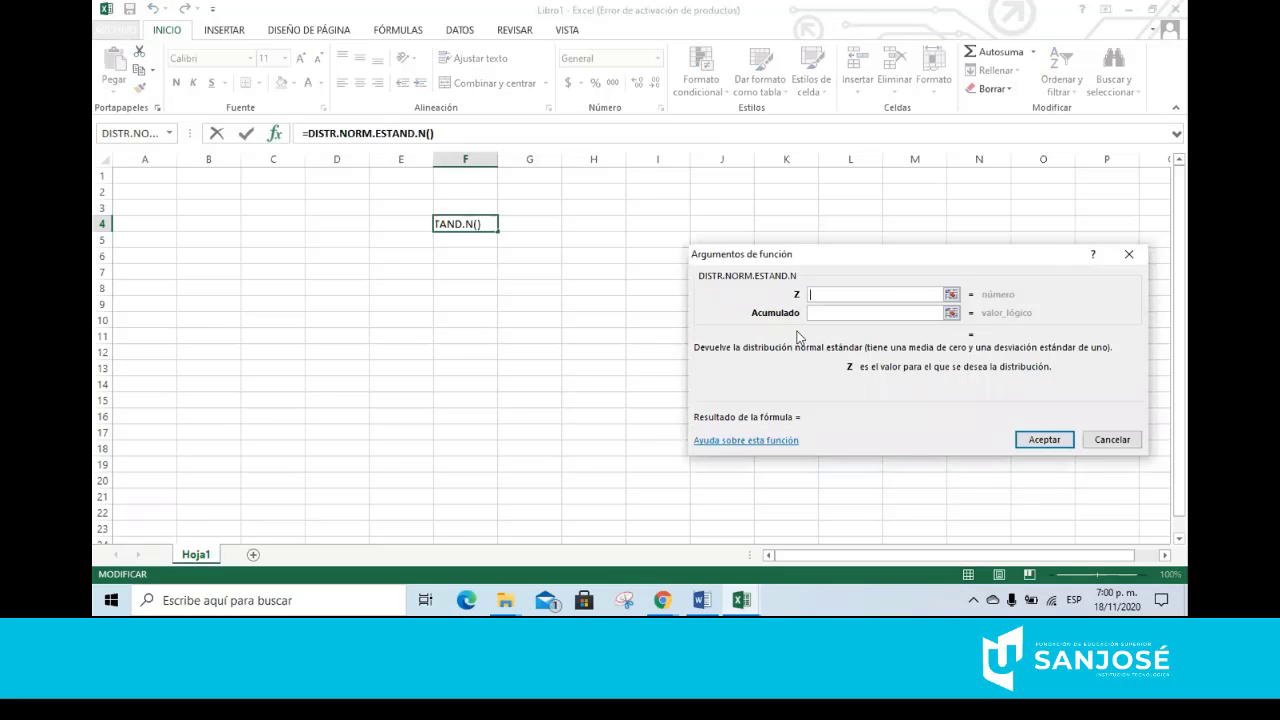
Consult the standardized value Z1 in the Word example and set the function's Z argument to 0,4 in the Excel workbook Libro1
left_click(701, 600)
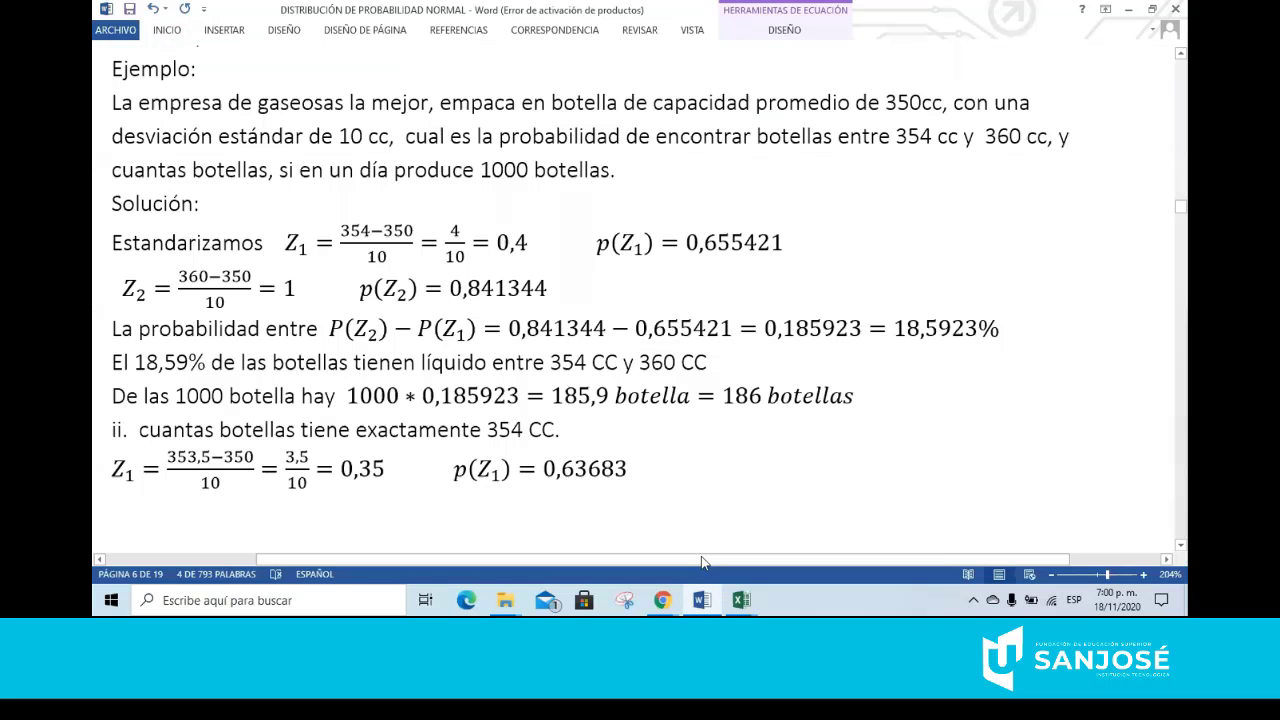
left_click(748, 606)
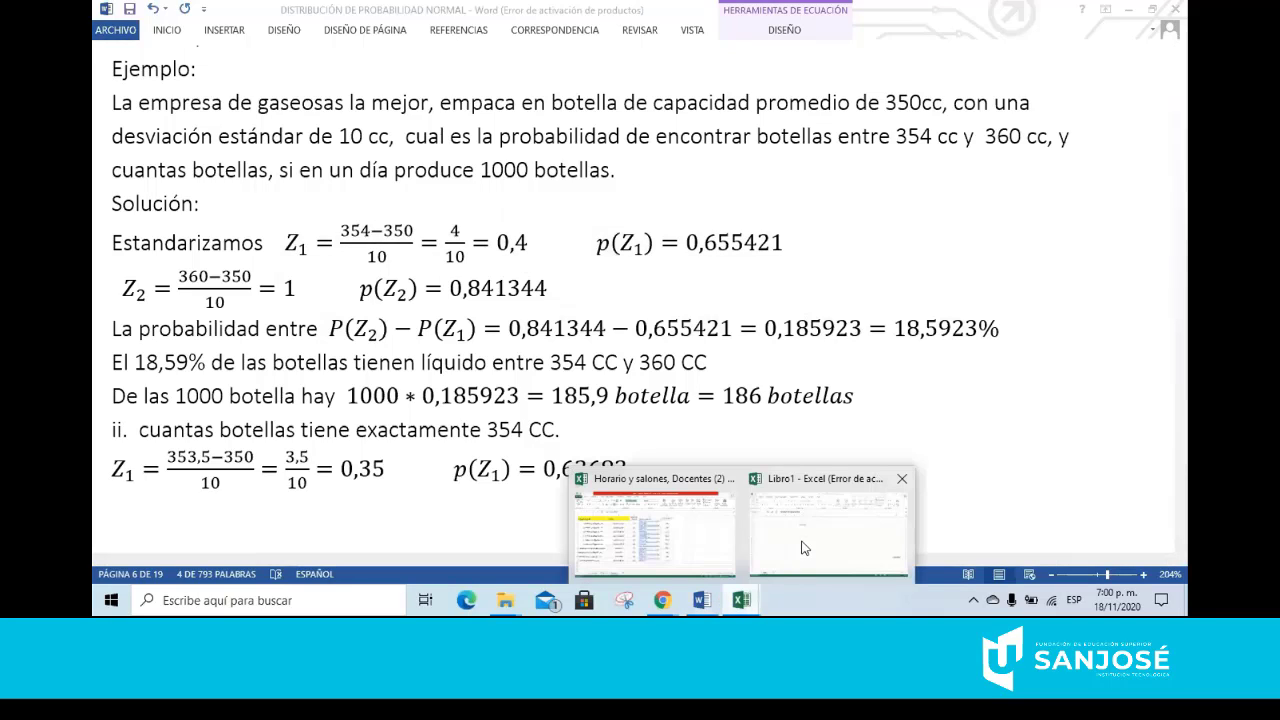
left_click(805, 548)
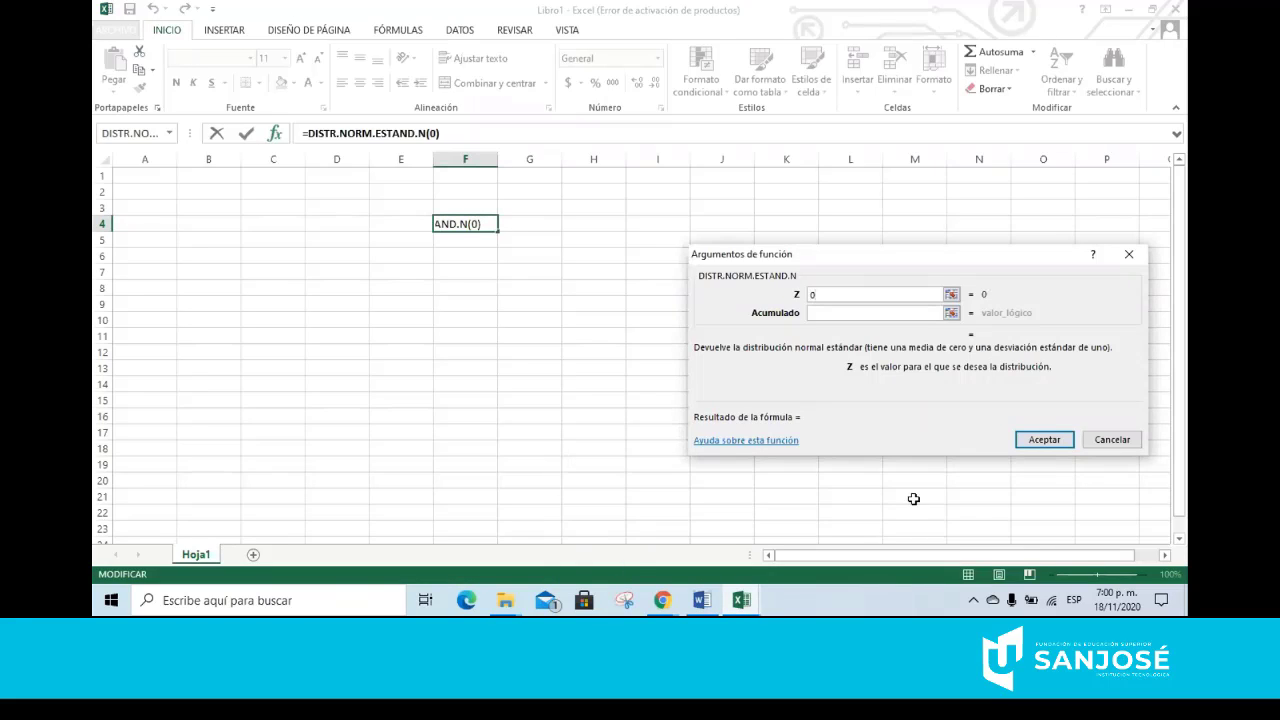
type(".4")
left_click(822, 313)
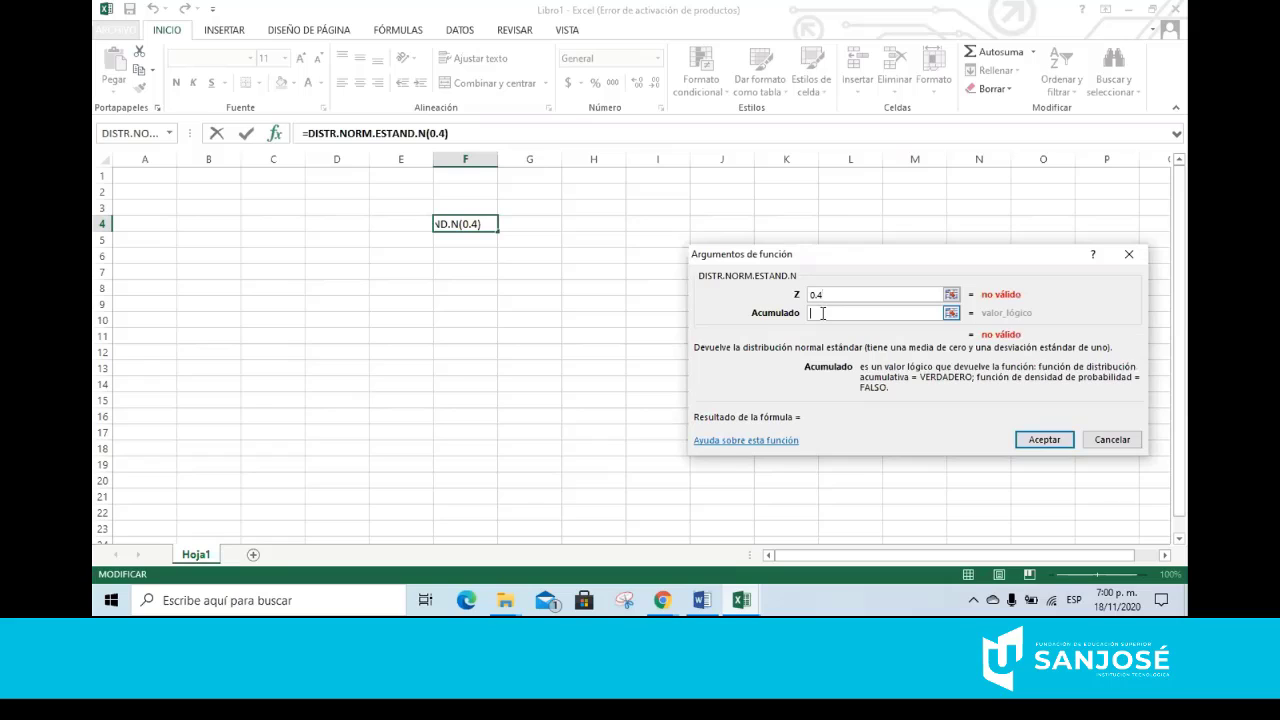
left_click(843, 293)
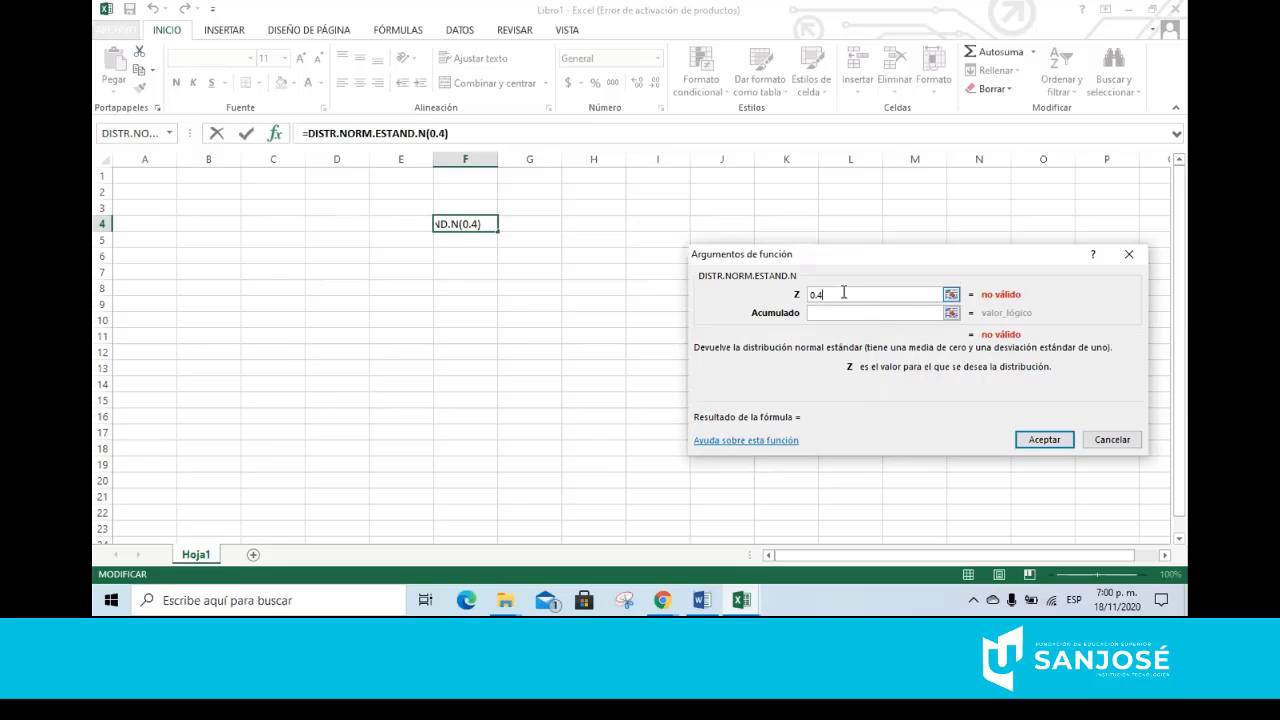
key("BackSpace")
key("BackSpace")
type(",4")
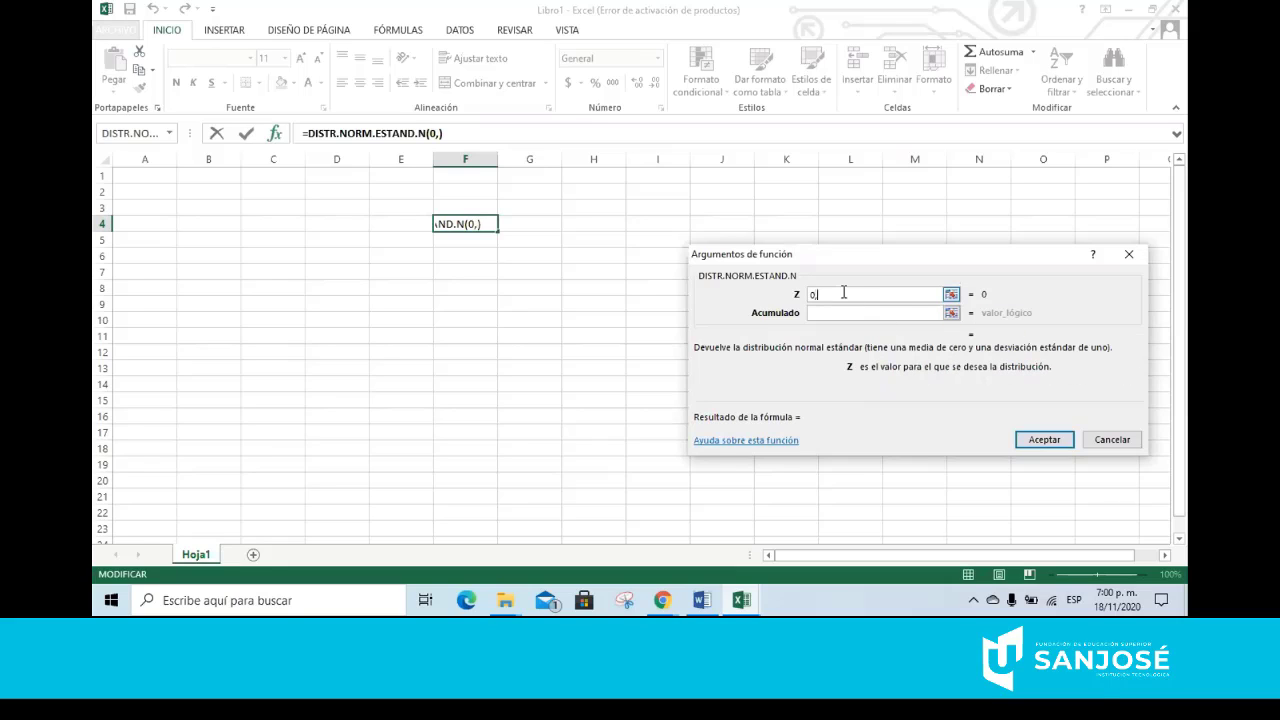
Set the Acumulado argument to 1 and accept the function for cell F4
left_click(828, 314)
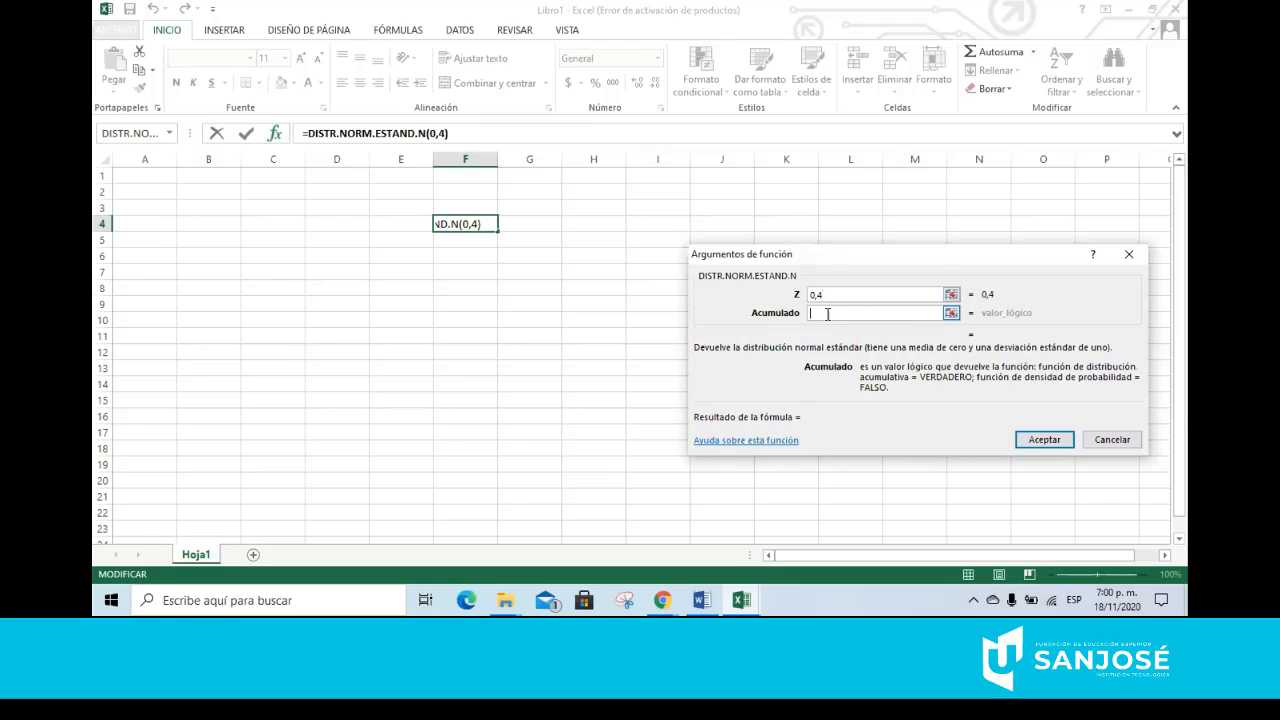
type("1")
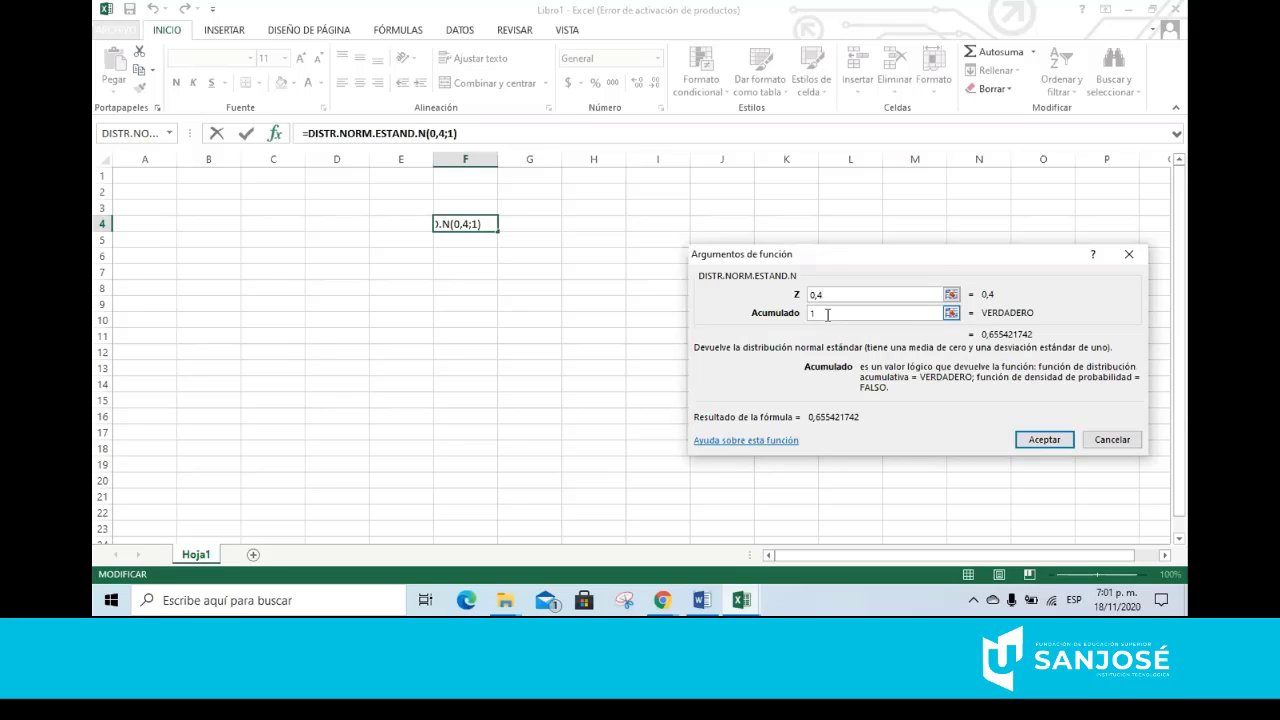
left_click(1044, 439)
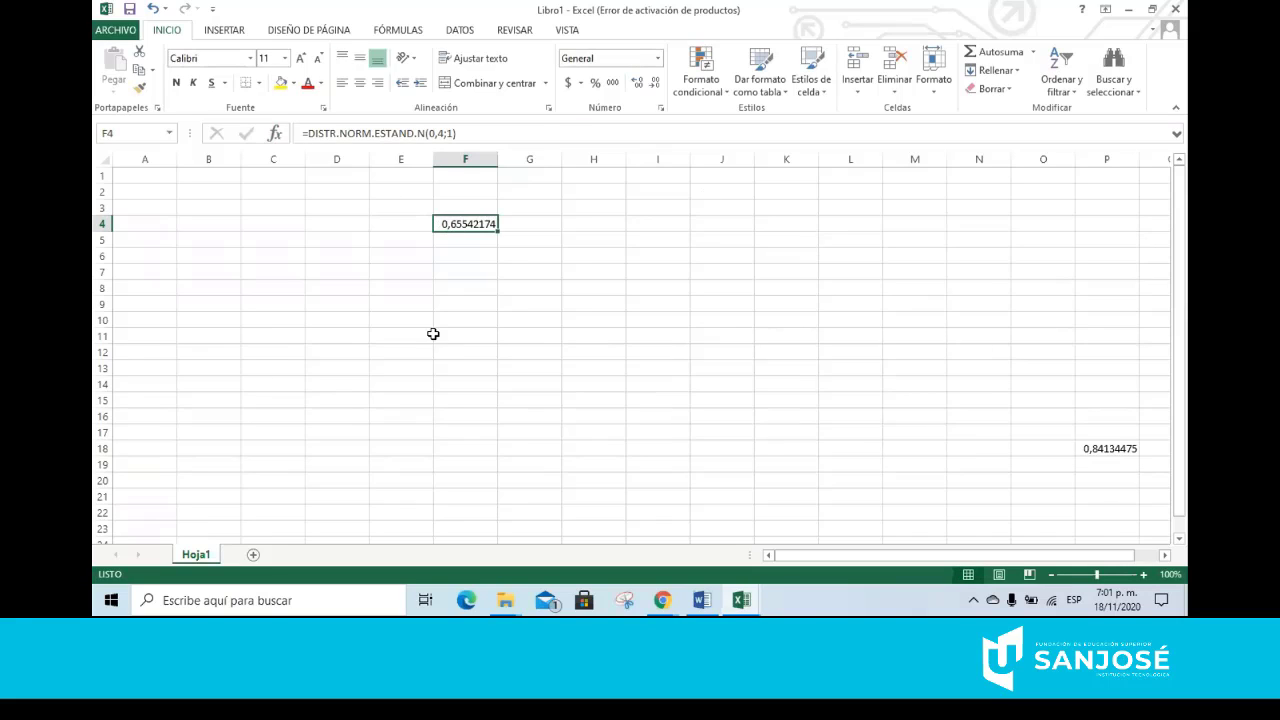
Switch to the Word document and examine the row for z = 0.4 in the standard normal probability table
left_click(704, 603)
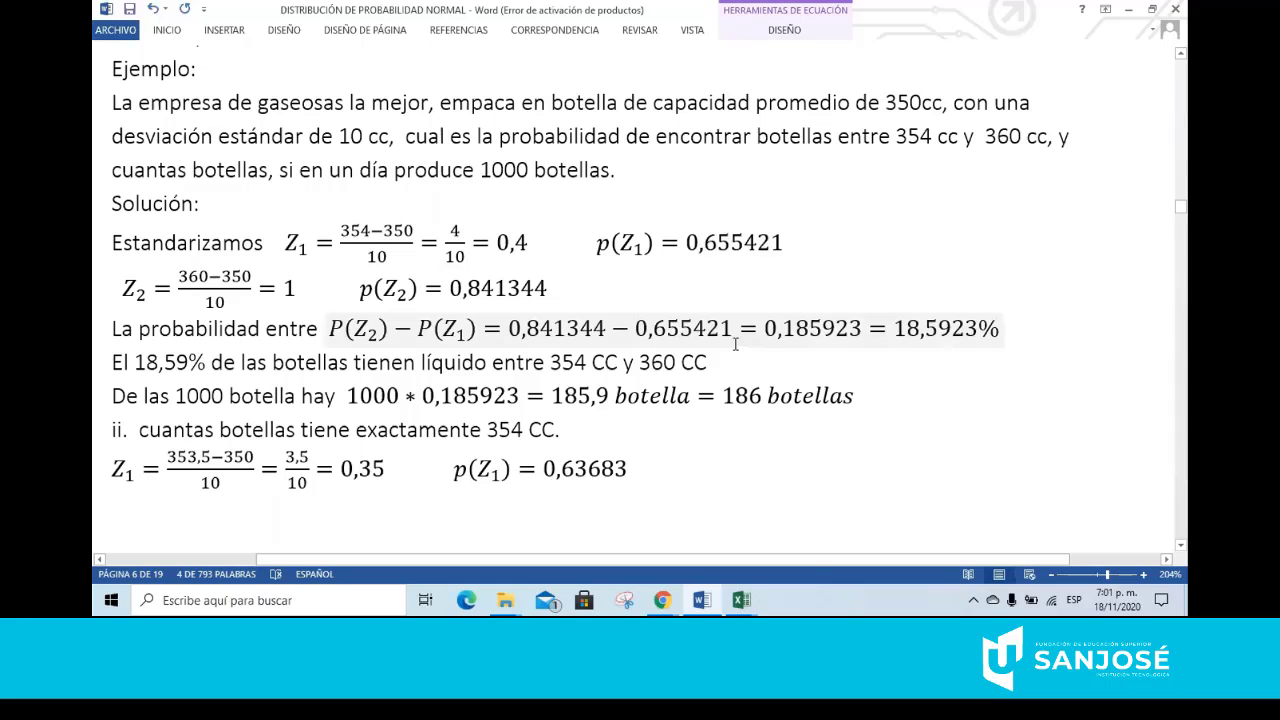
scroll(735, 344, "up", 10)
scroll(740, 355, "down", 3)
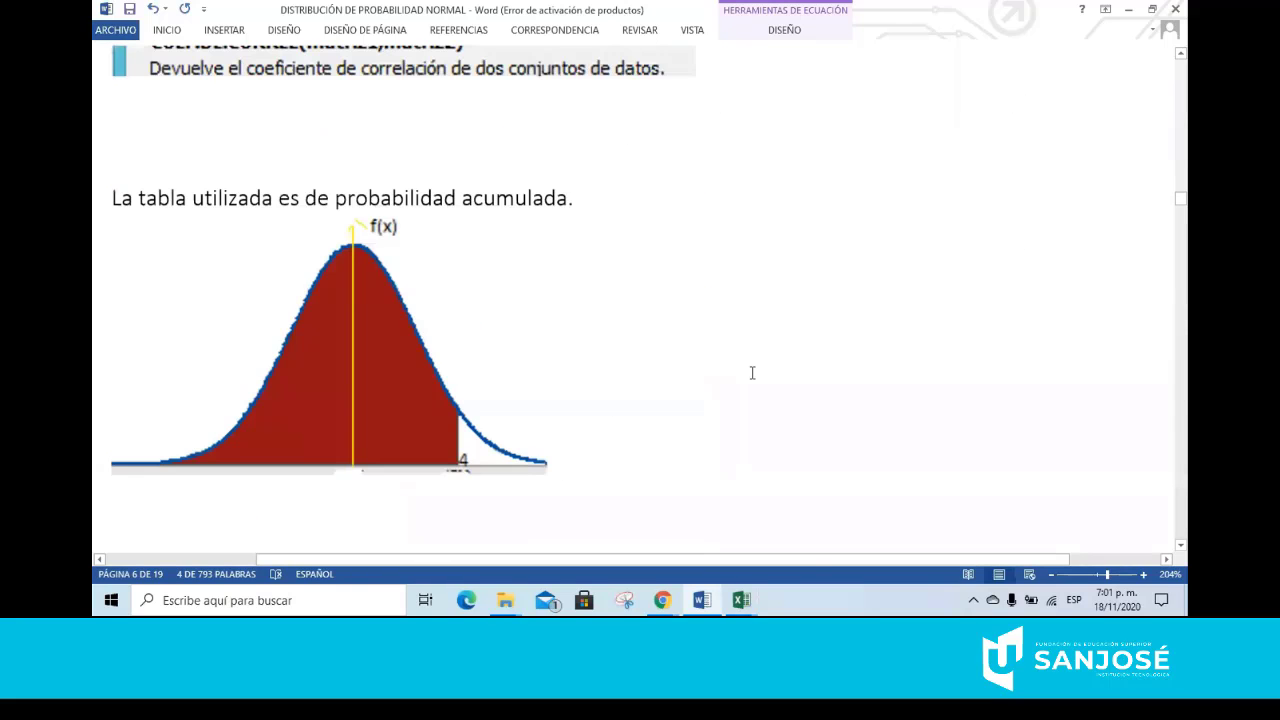
scroll(752, 373, "down", 5)
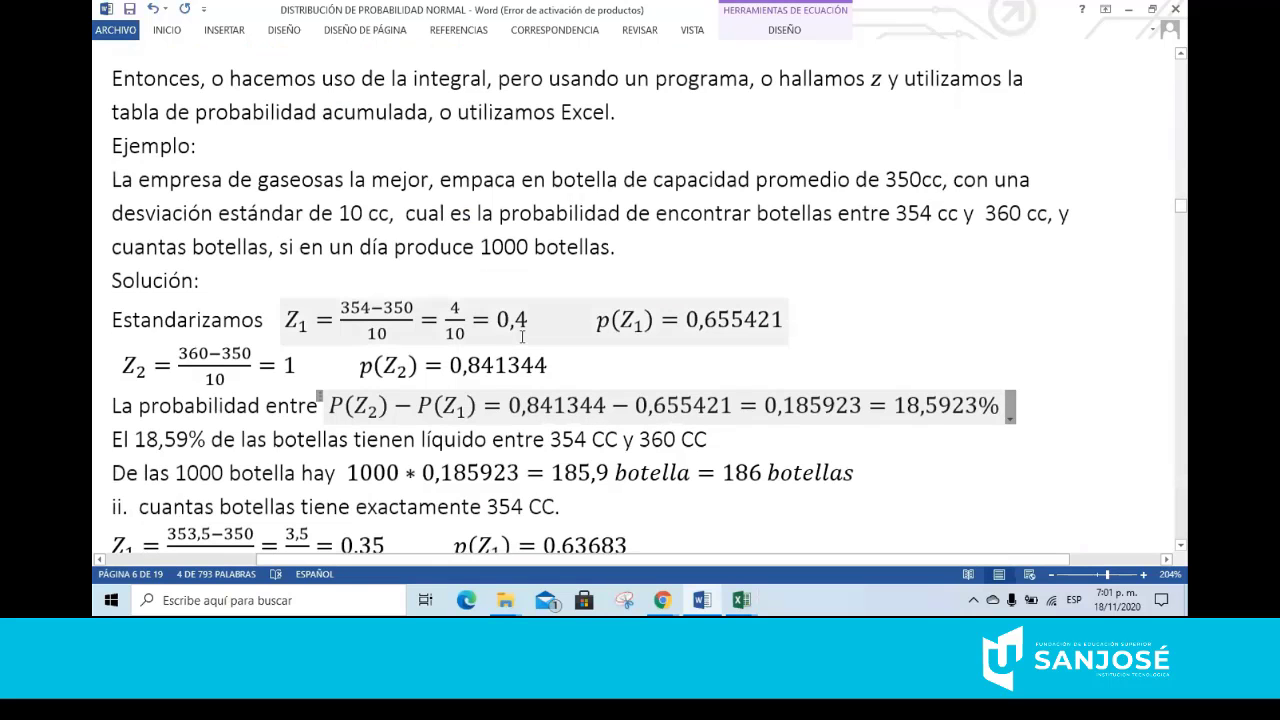
scroll(521, 337, "up", 15)
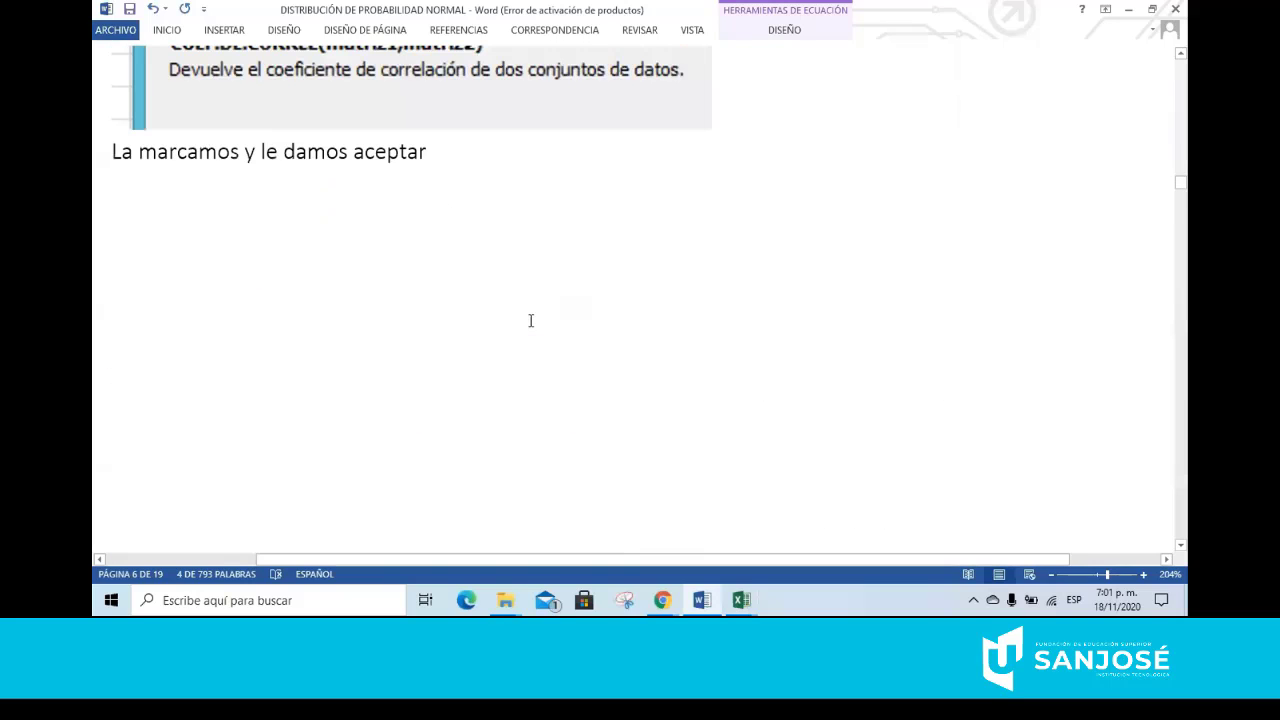
scroll(531, 320, "down", 15)
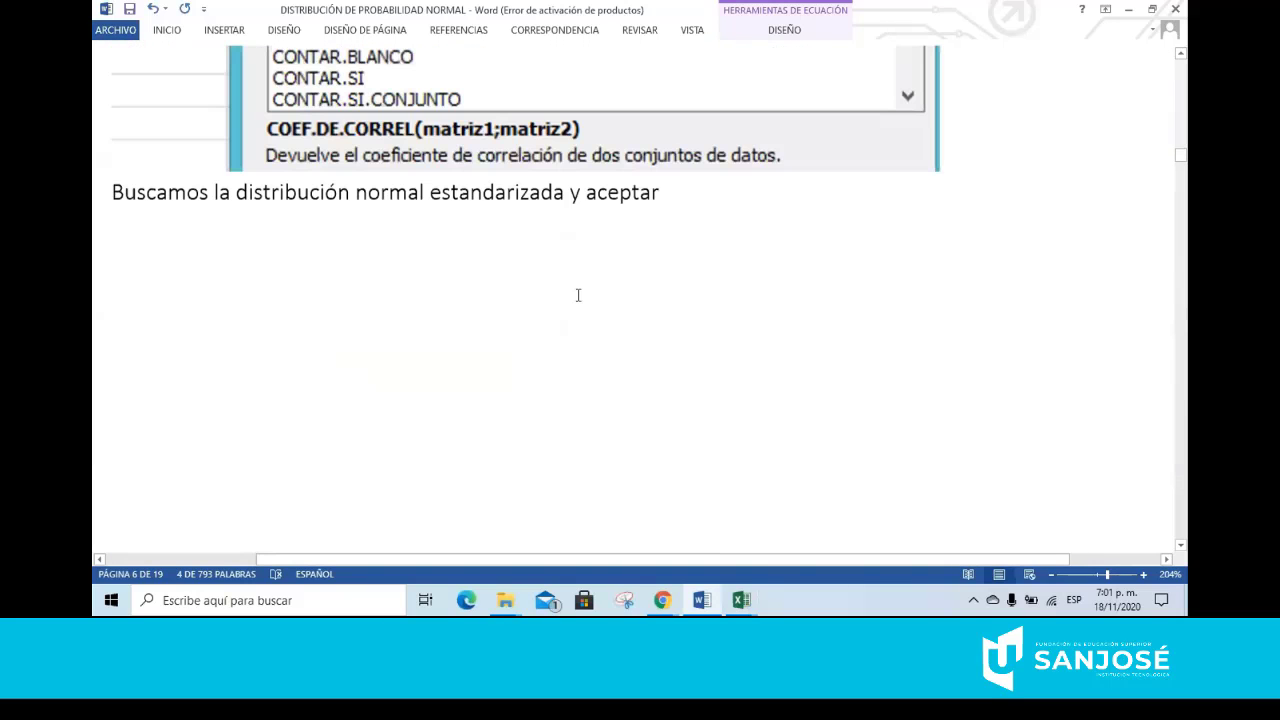
scroll(580, 294, "up", 12)
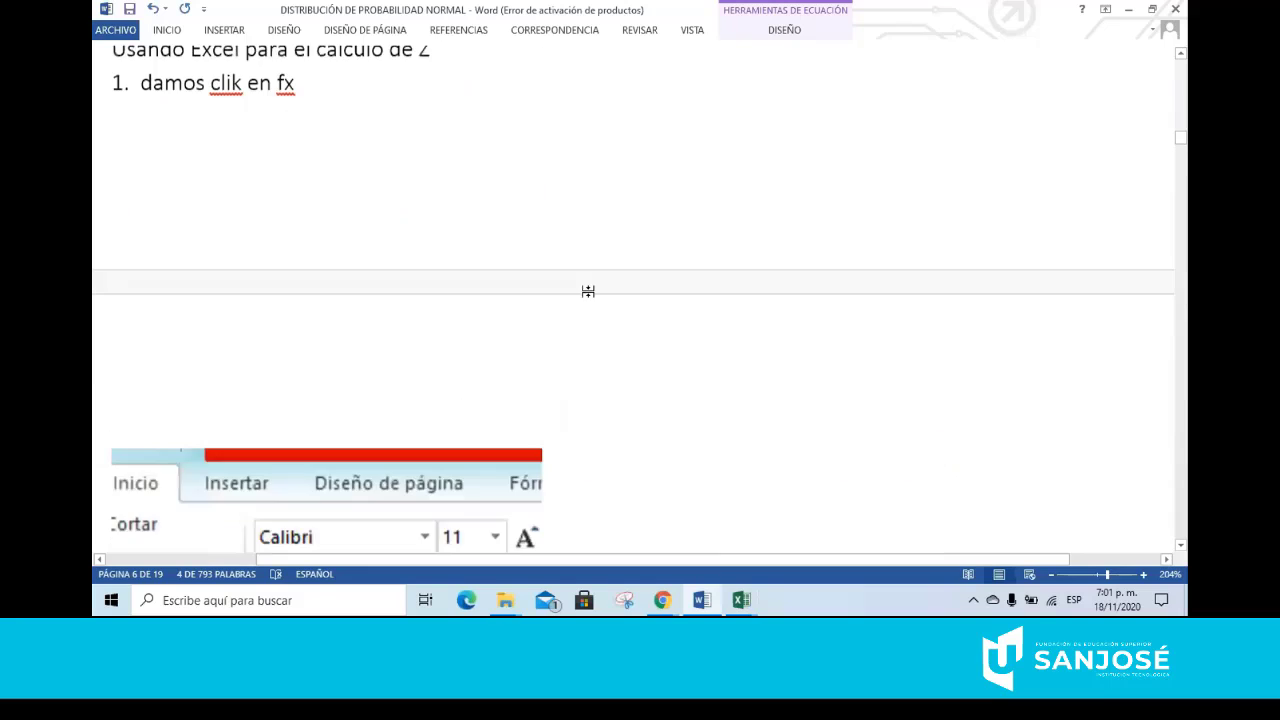
scroll(589, 293, "up", 10)
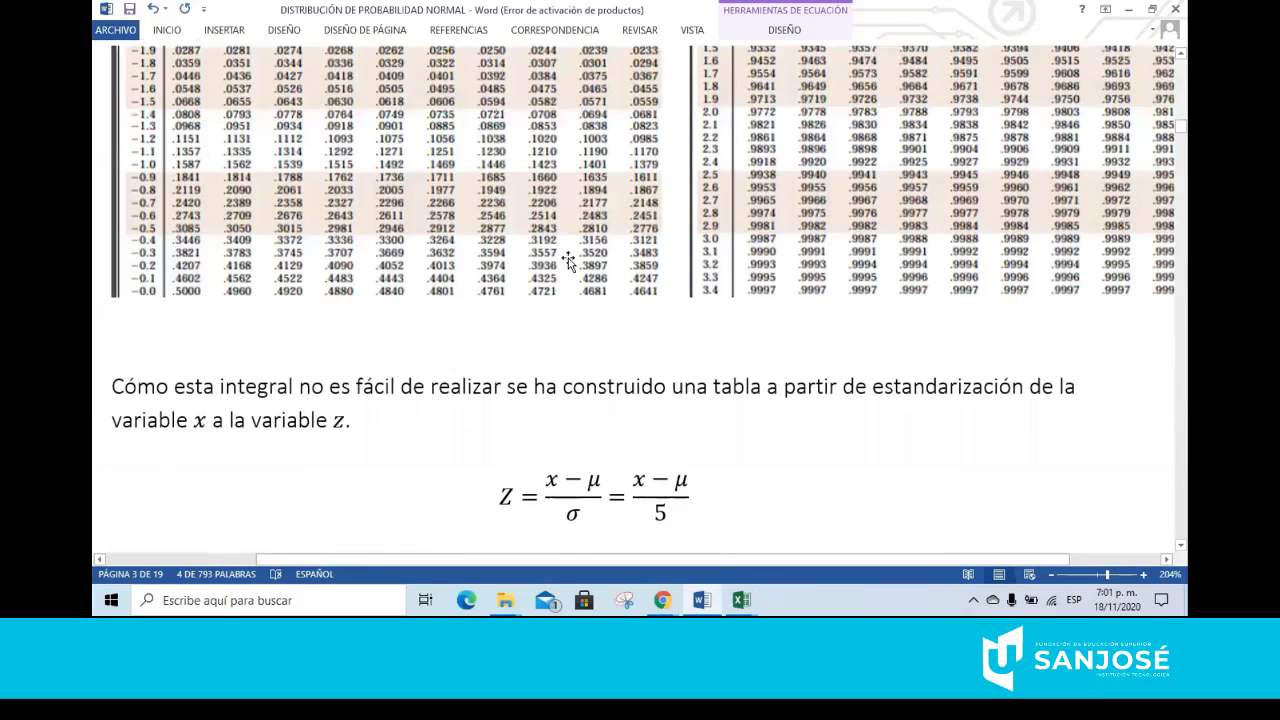
scroll(568, 262, "up", 4)
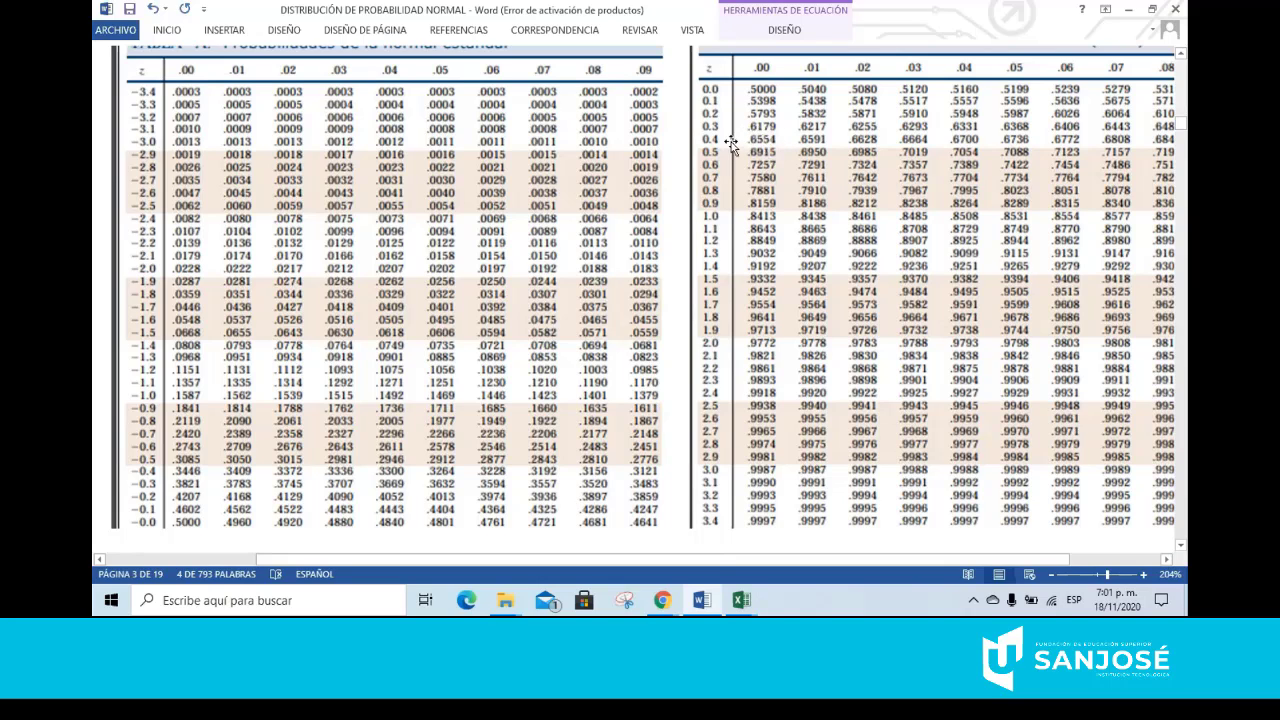
Return to the soft-drink bottle example in the document and review its statement and standardized solution
scroll(859, 420, "down", 10)
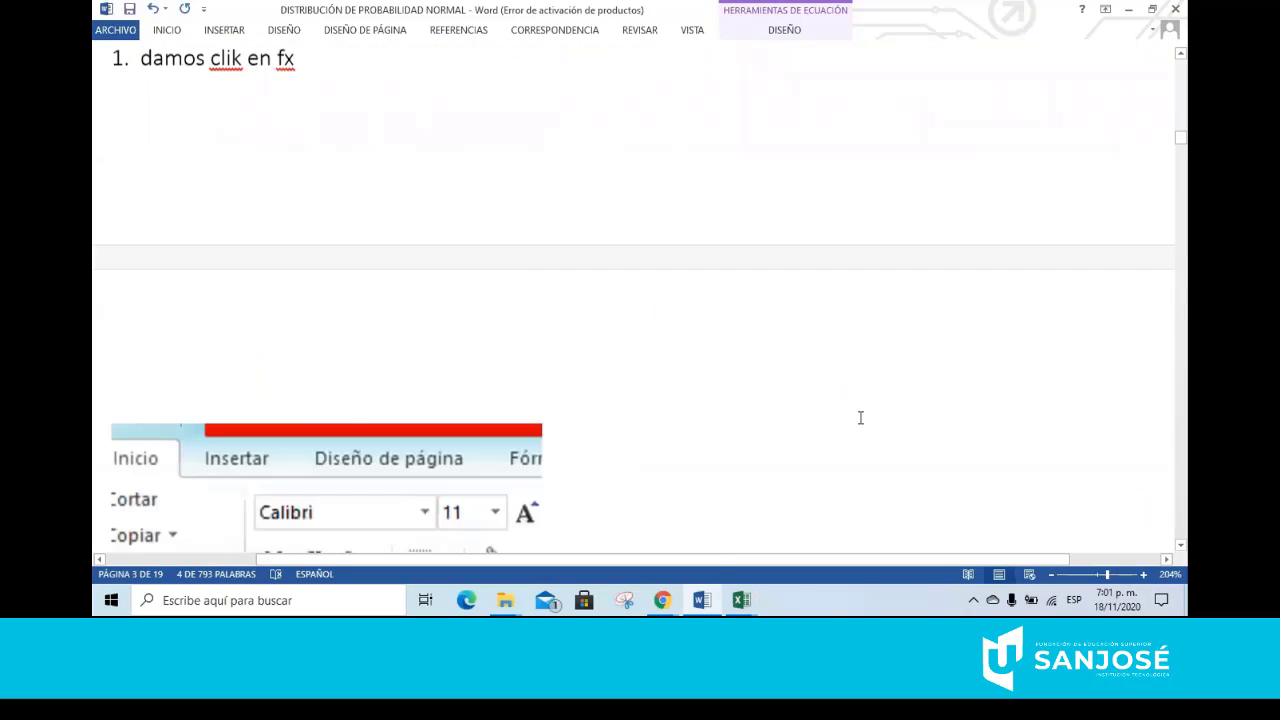
scroll(859, 420, "down", 6)
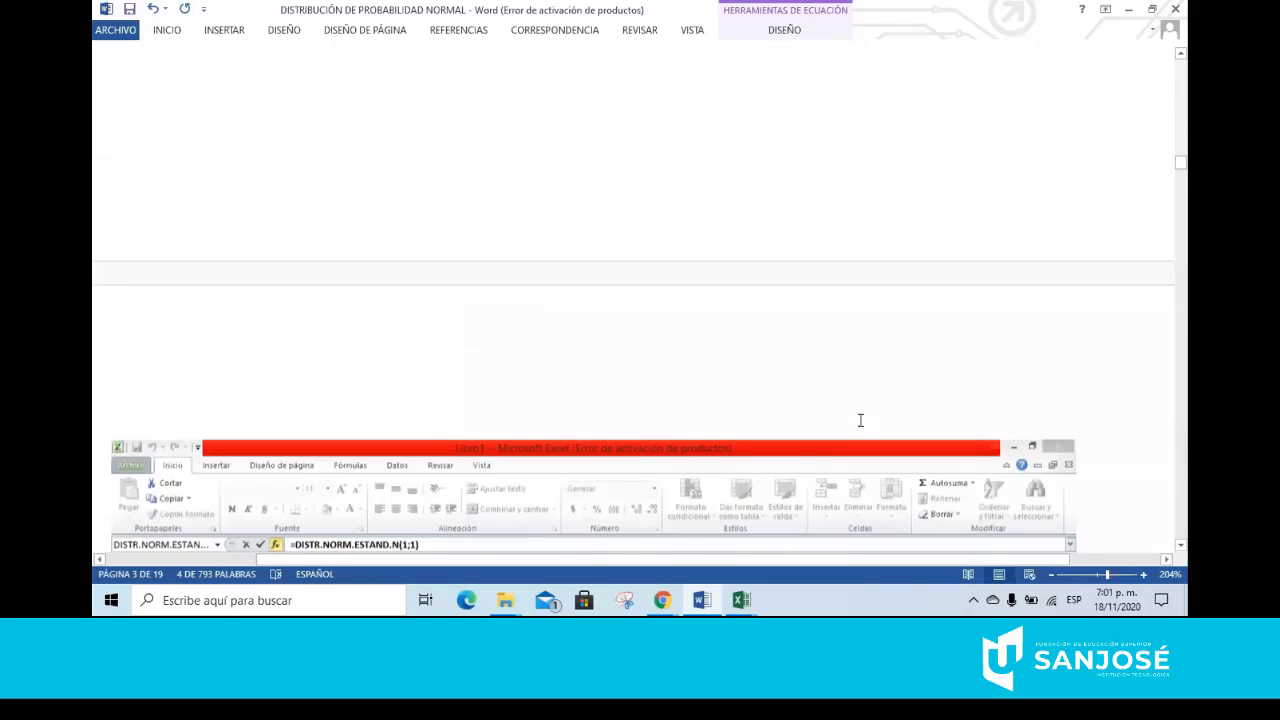
scroll(860, 420, "down", 15)
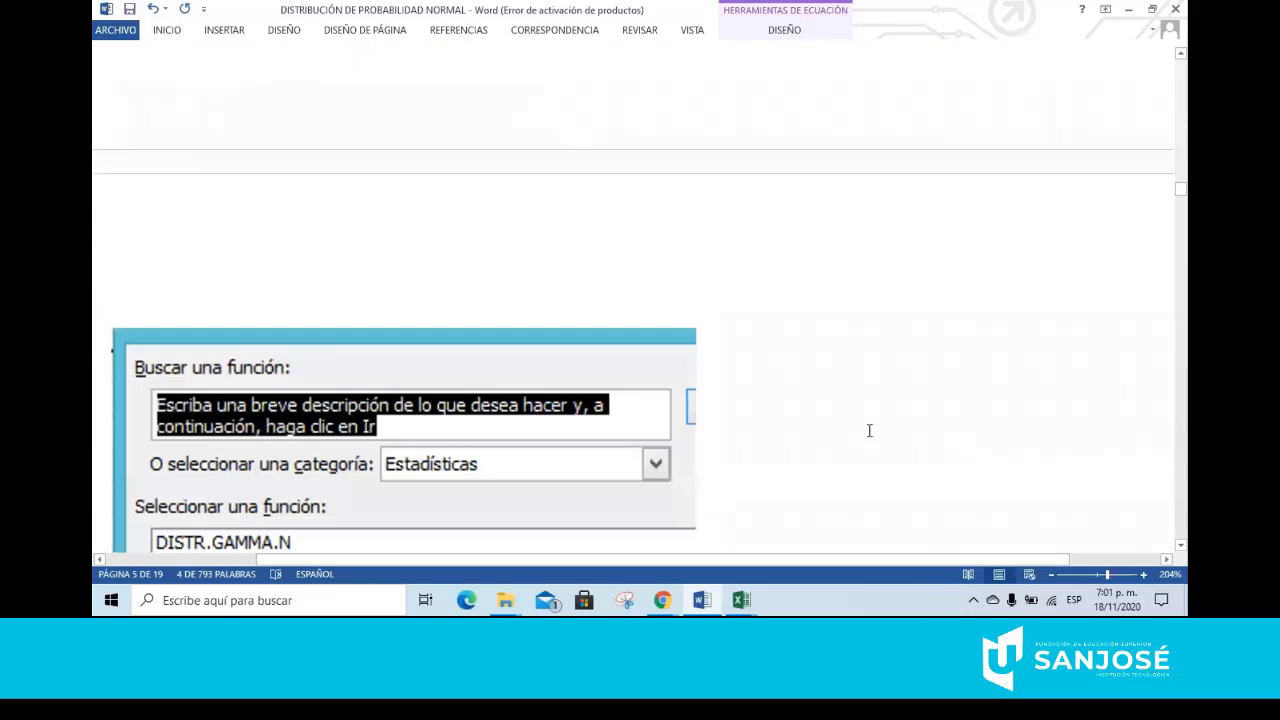
scroll(869, 430, "down", 12)
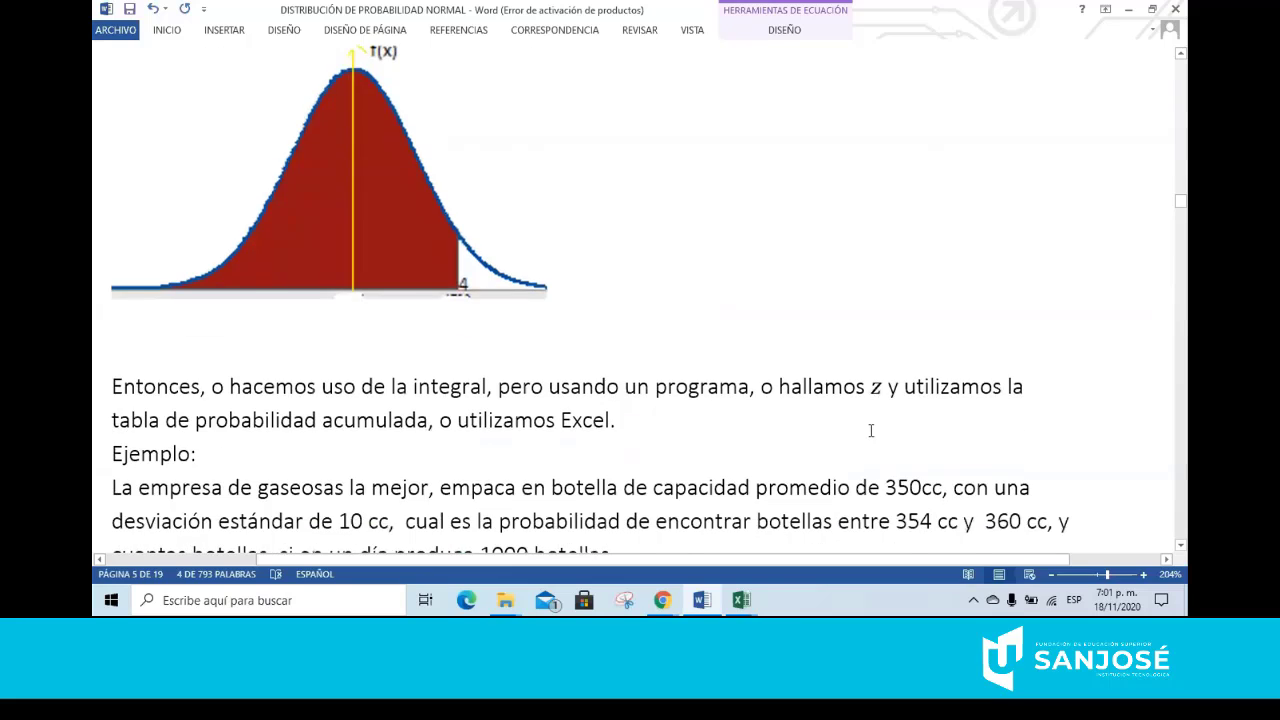
scroll(871, 431, "down", 3)
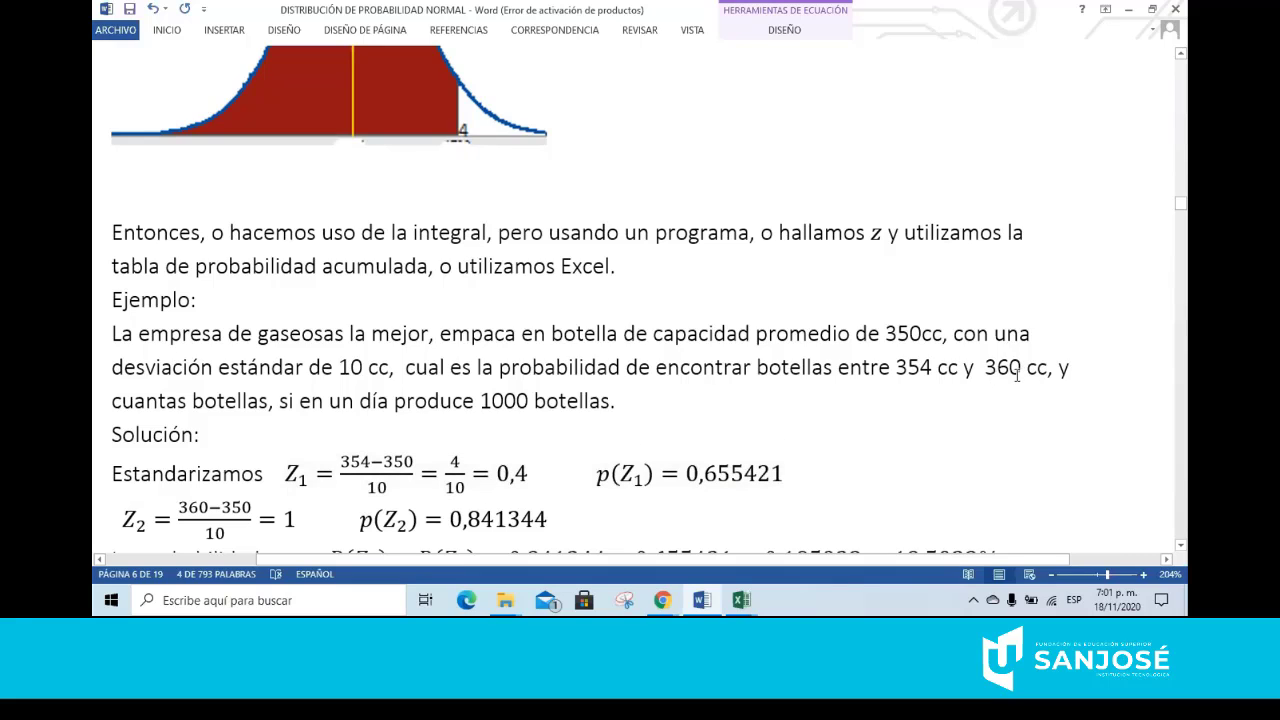
scroll(1017, 375, "down", 4)
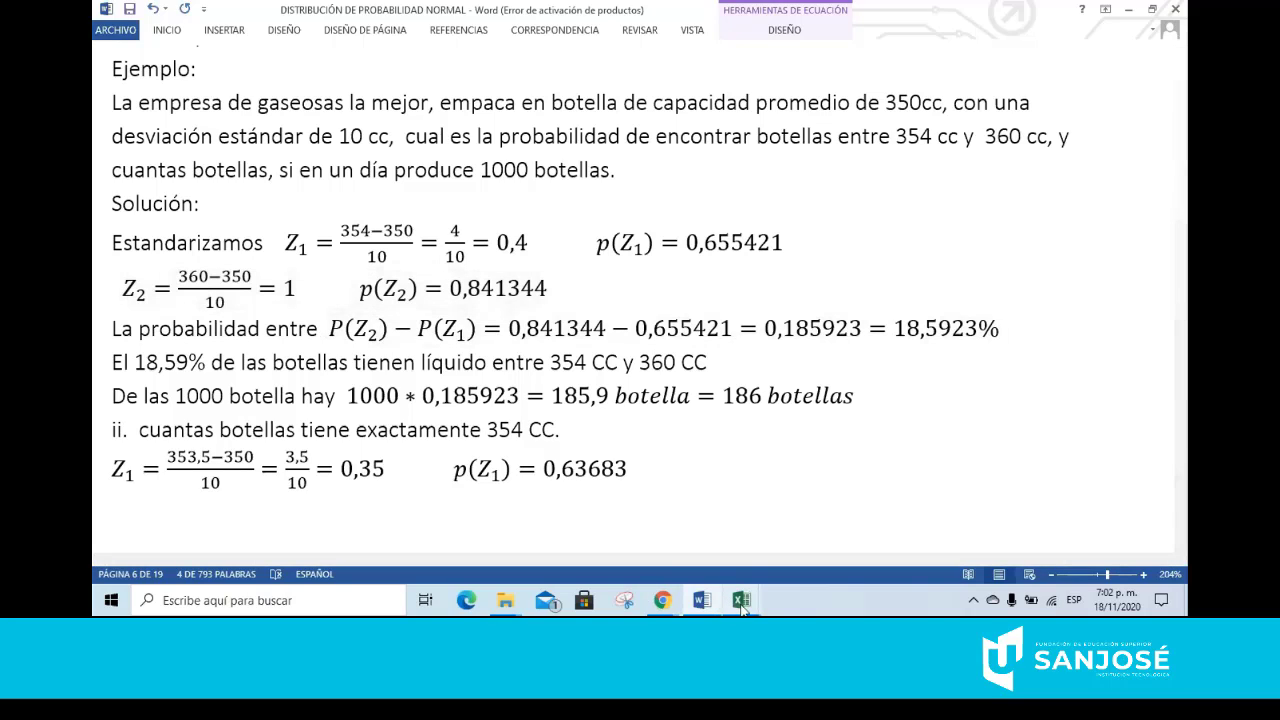
Switch to the Excel workbook Libro1 and insert the statistical function DISTR.NORM.ESTAND.N in cell E4
mouse_move(741, 606)
left_click(830, 546)
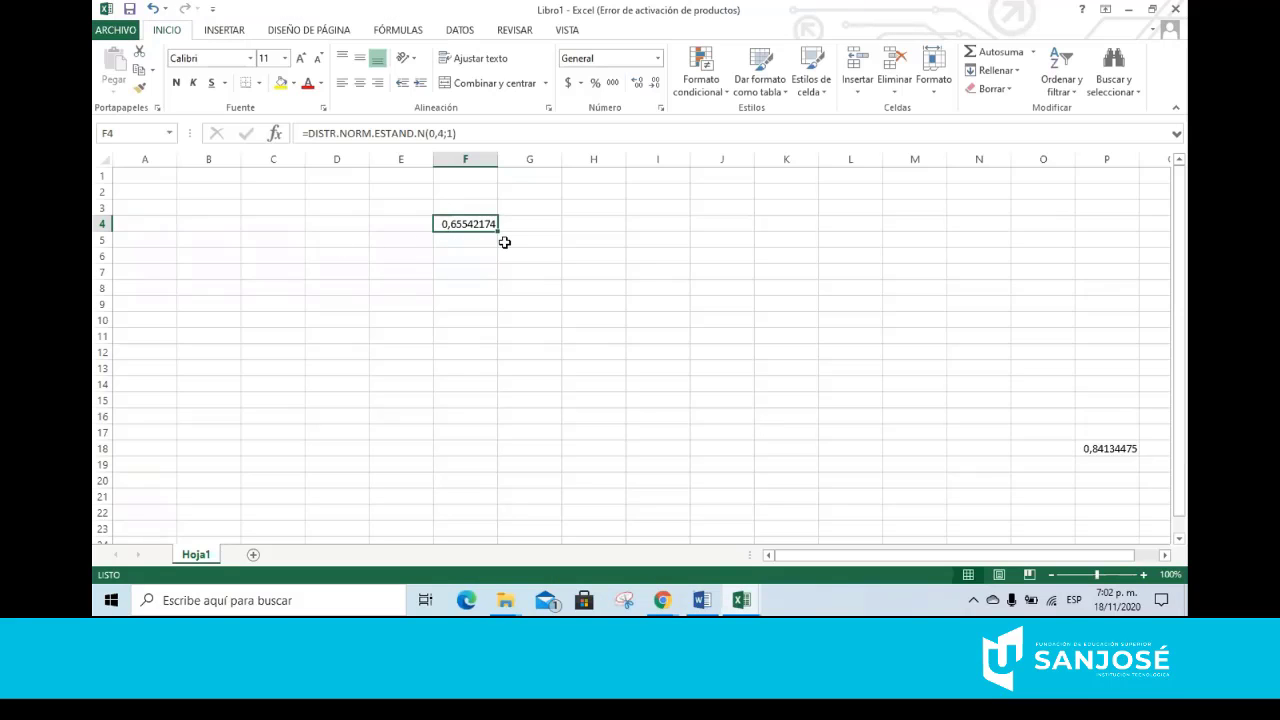
left_click(377, 221)
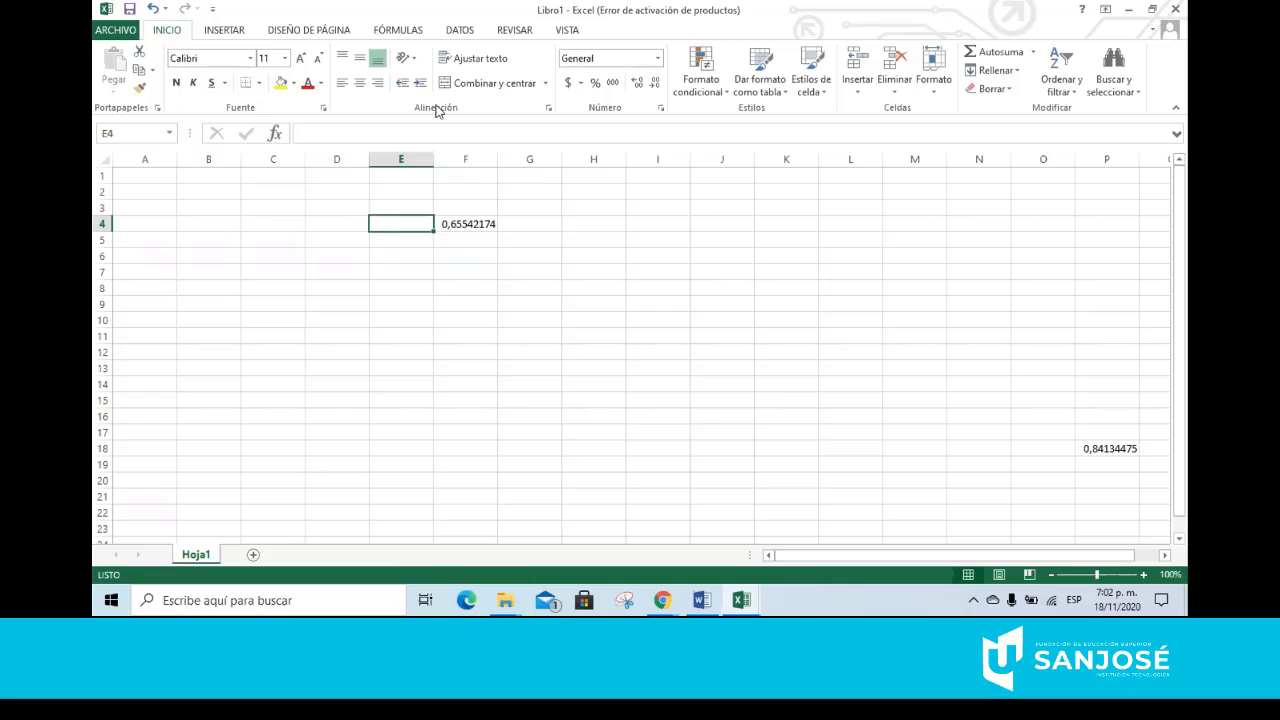
left_click(273, 133)
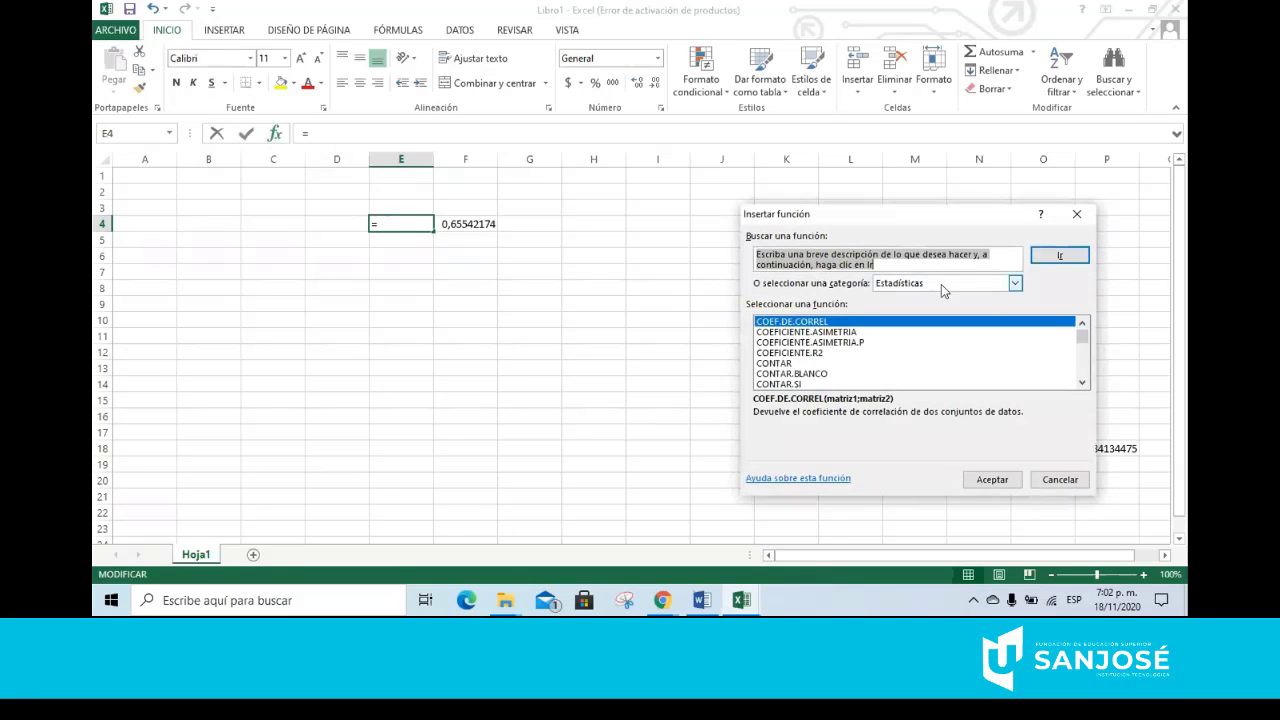
left_click(791, 353)
key("Down")
key("Down")
key("Down")
key("Down")
key("Down")
key("Down")
key("Down")
key("Down")
key("Down")
key("Down")
key("Down")
key("Down")
key("Down")
key("Down")
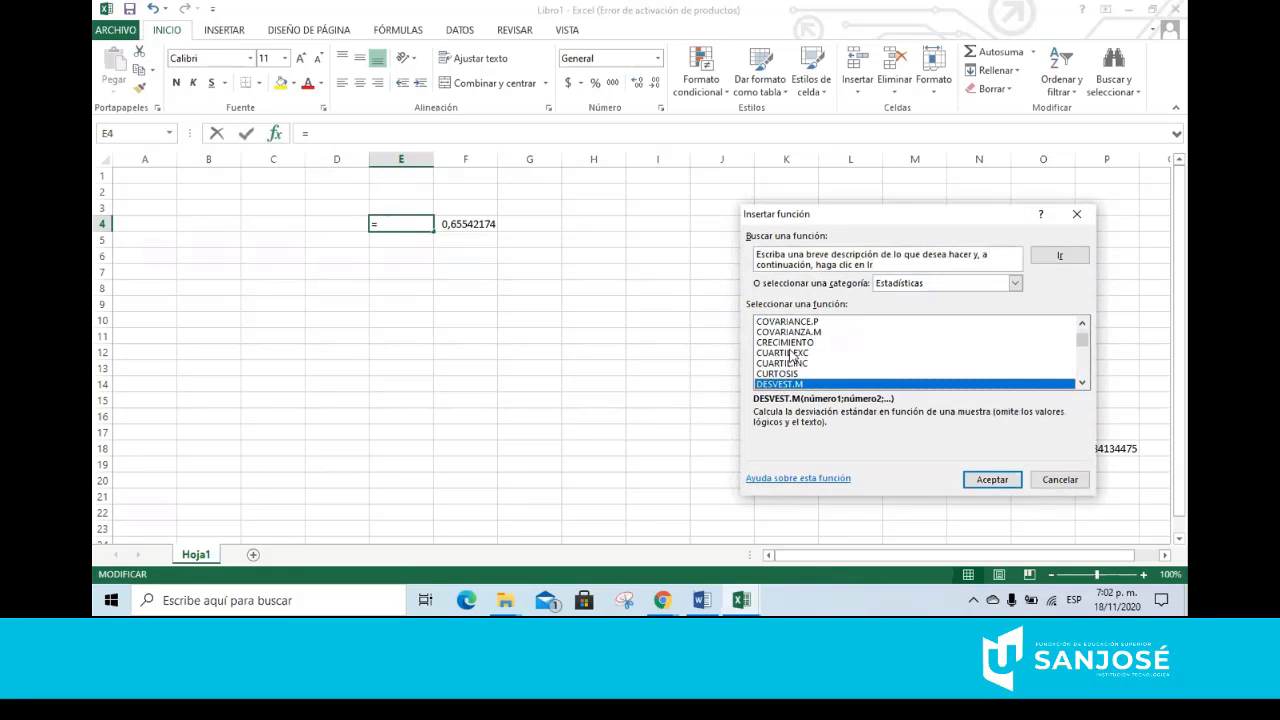
key("Down")
key("Down")
key("Down")
key("Down")
key("Down")
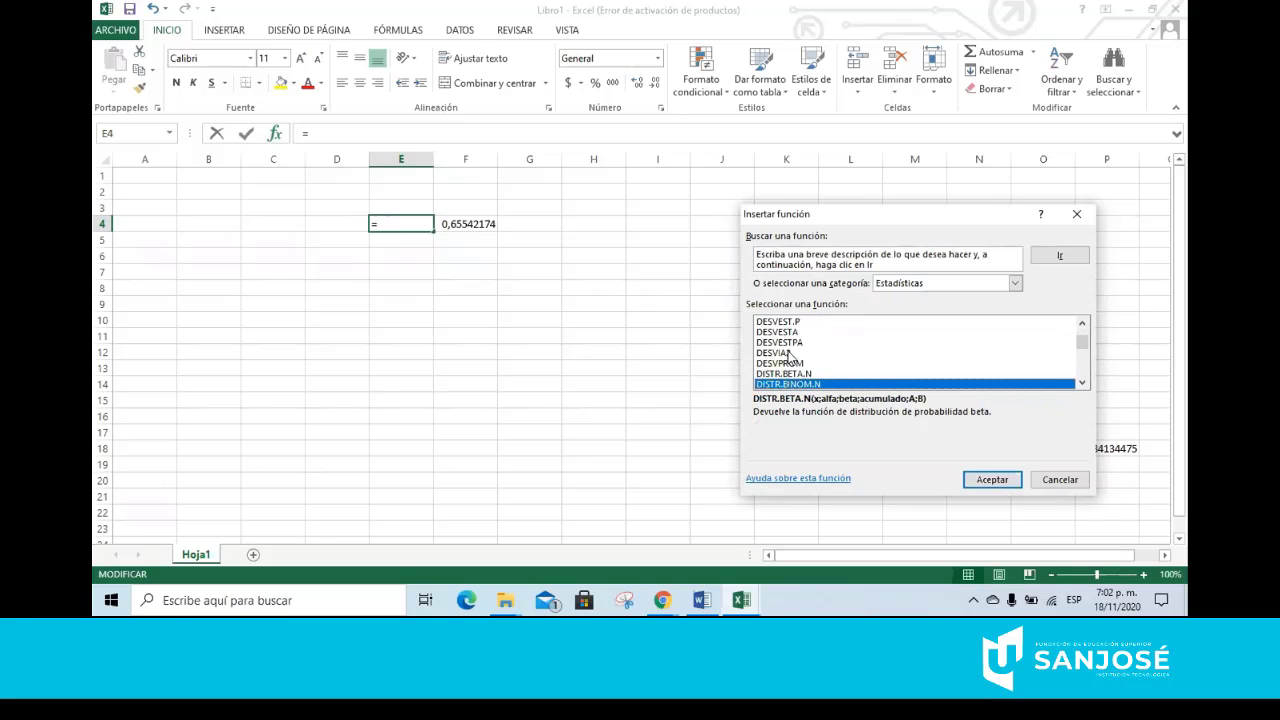
key("Down")
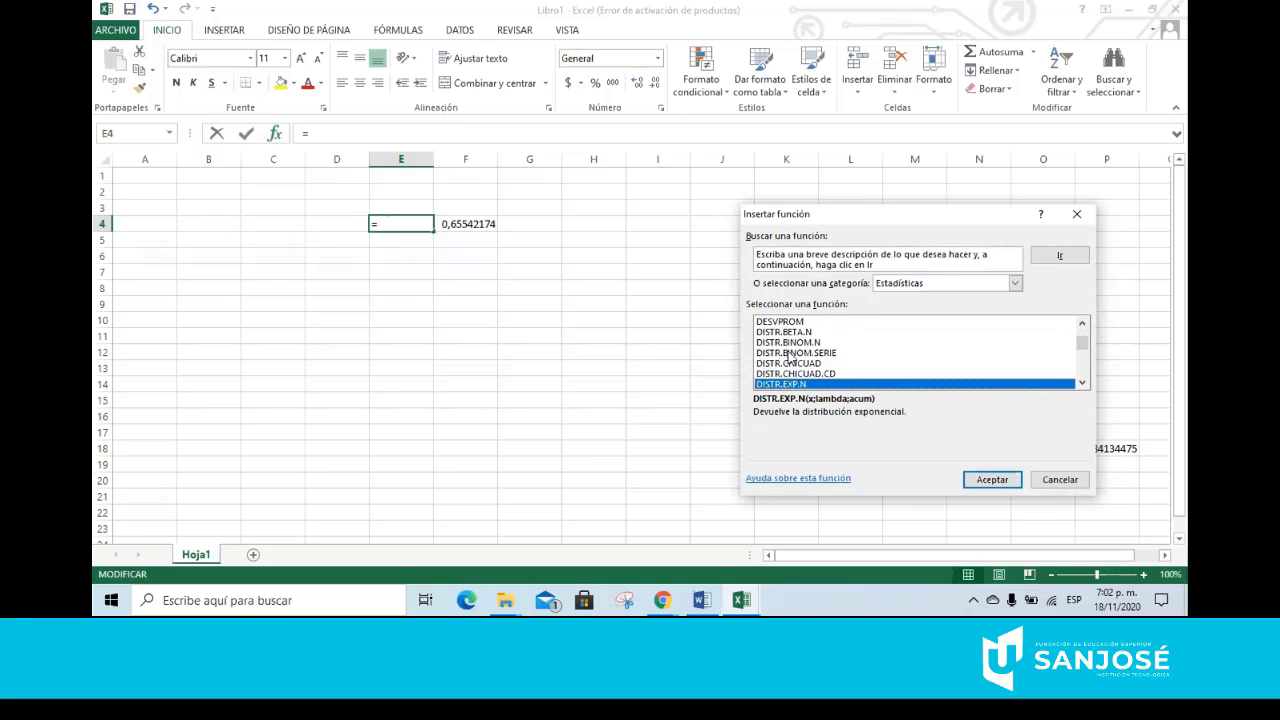
key("Down")
key("Down")
key("Down")
key("Down")
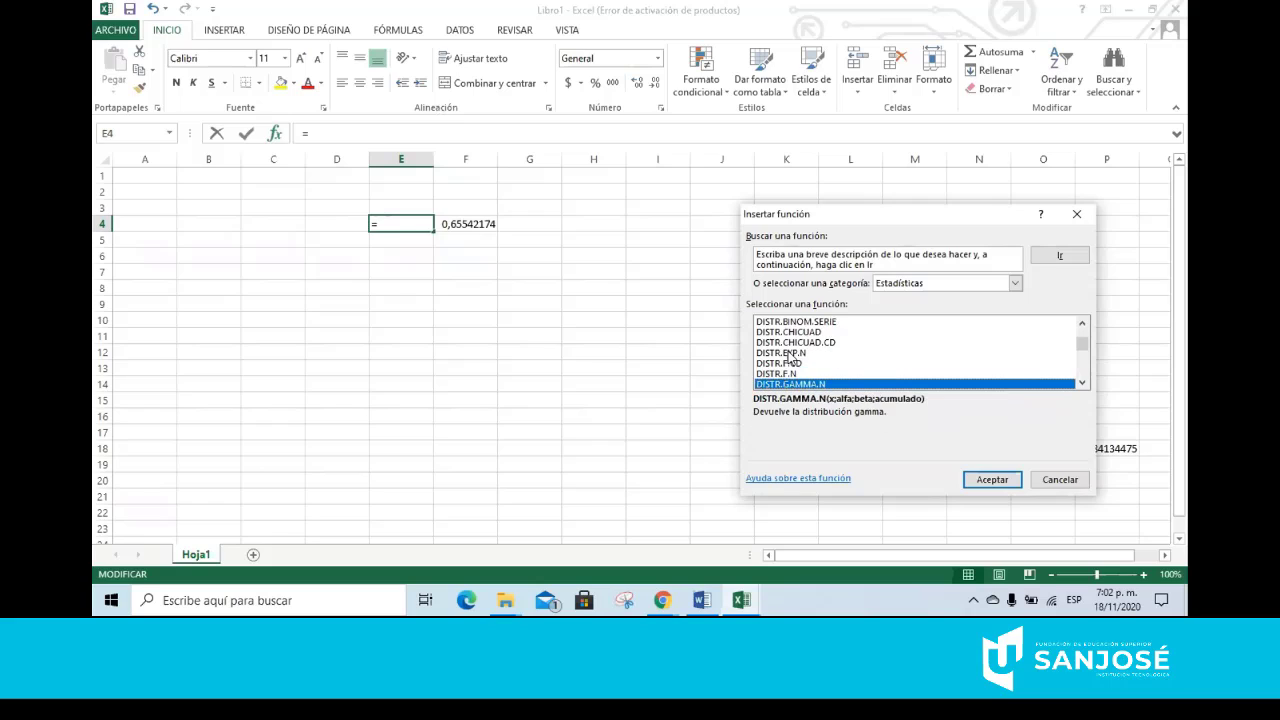
key("Down")
key("Down")
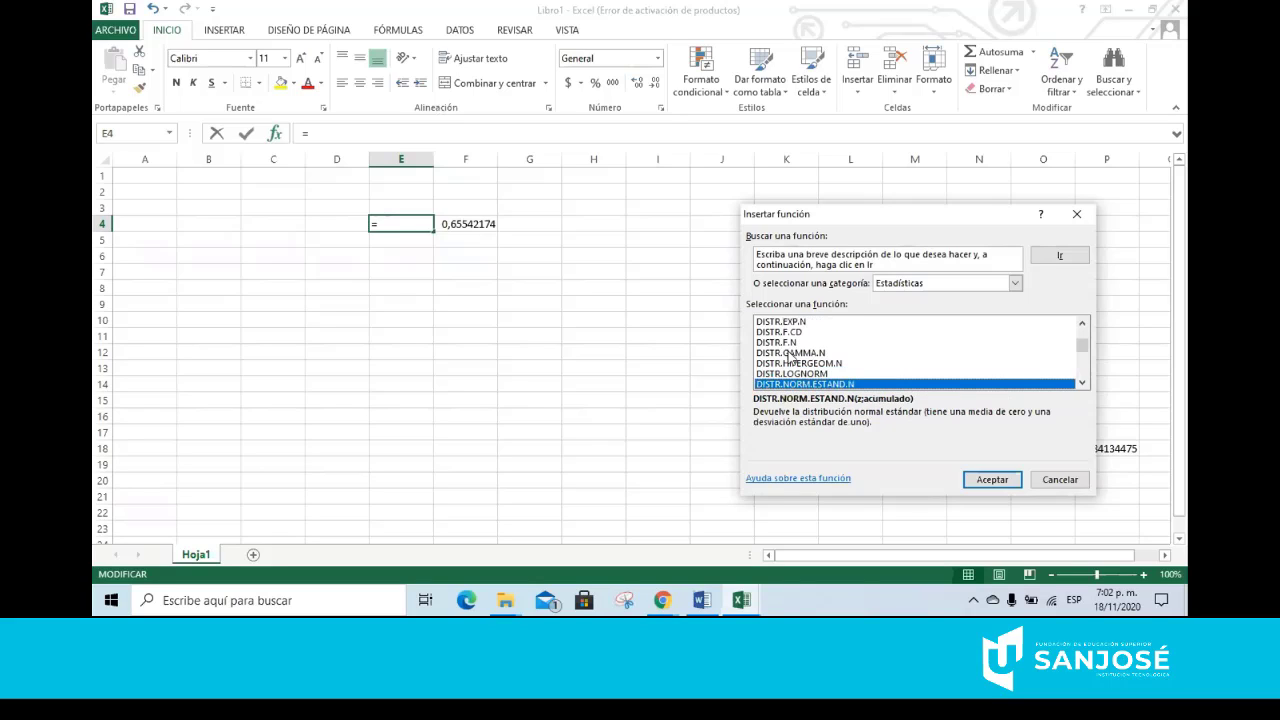
left_click(993, 484)
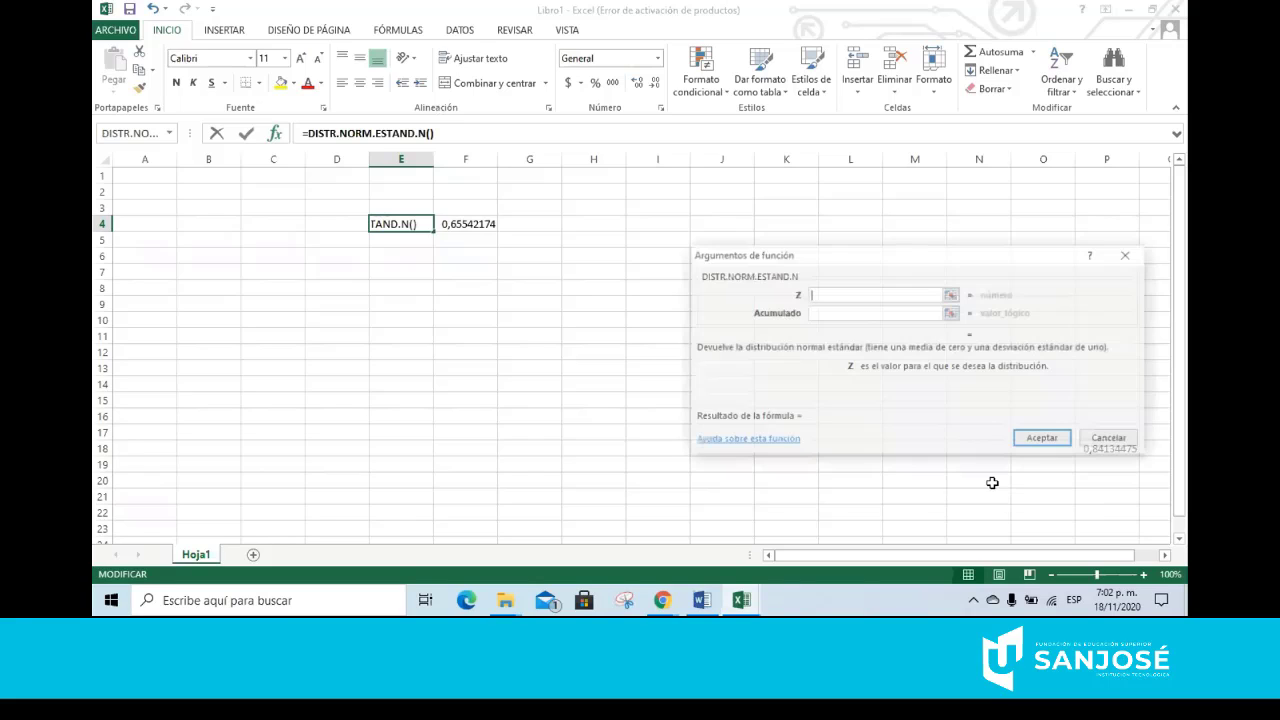
Set the function's Z argument to 1 and Acumulado to 1, and accept it for cell E4
type("1")
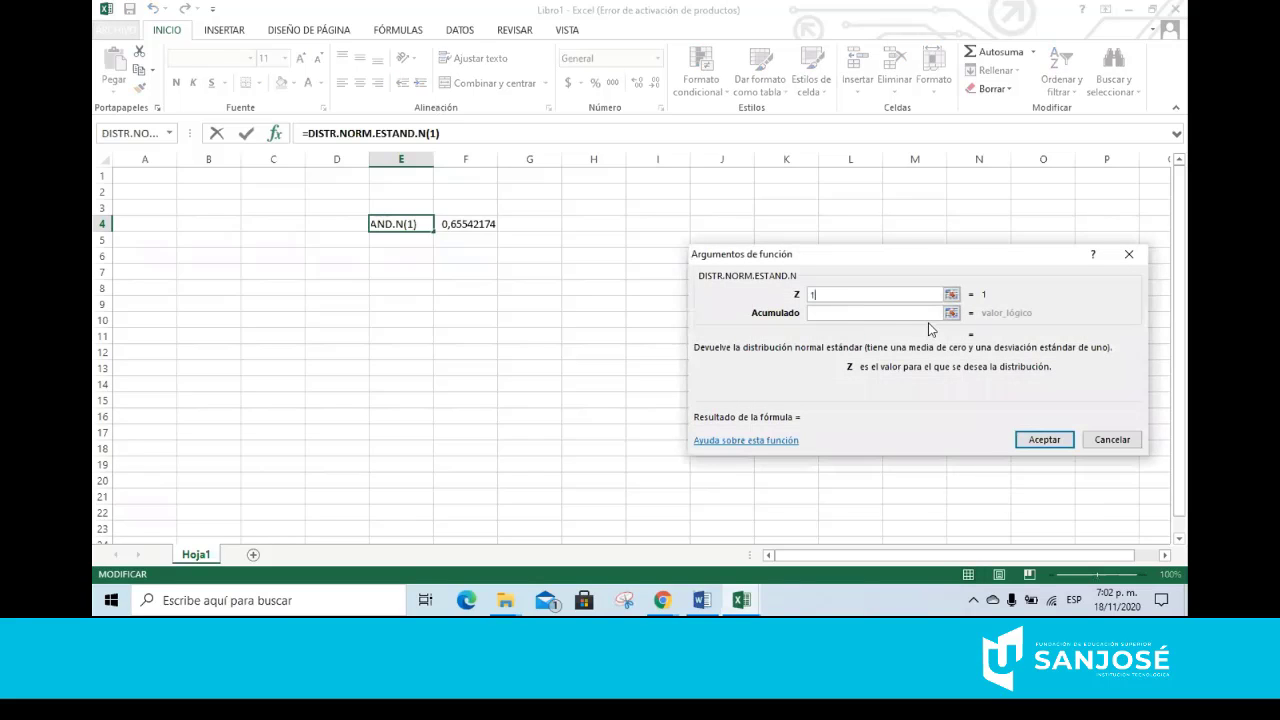
left_click(848, 312)
type("1")
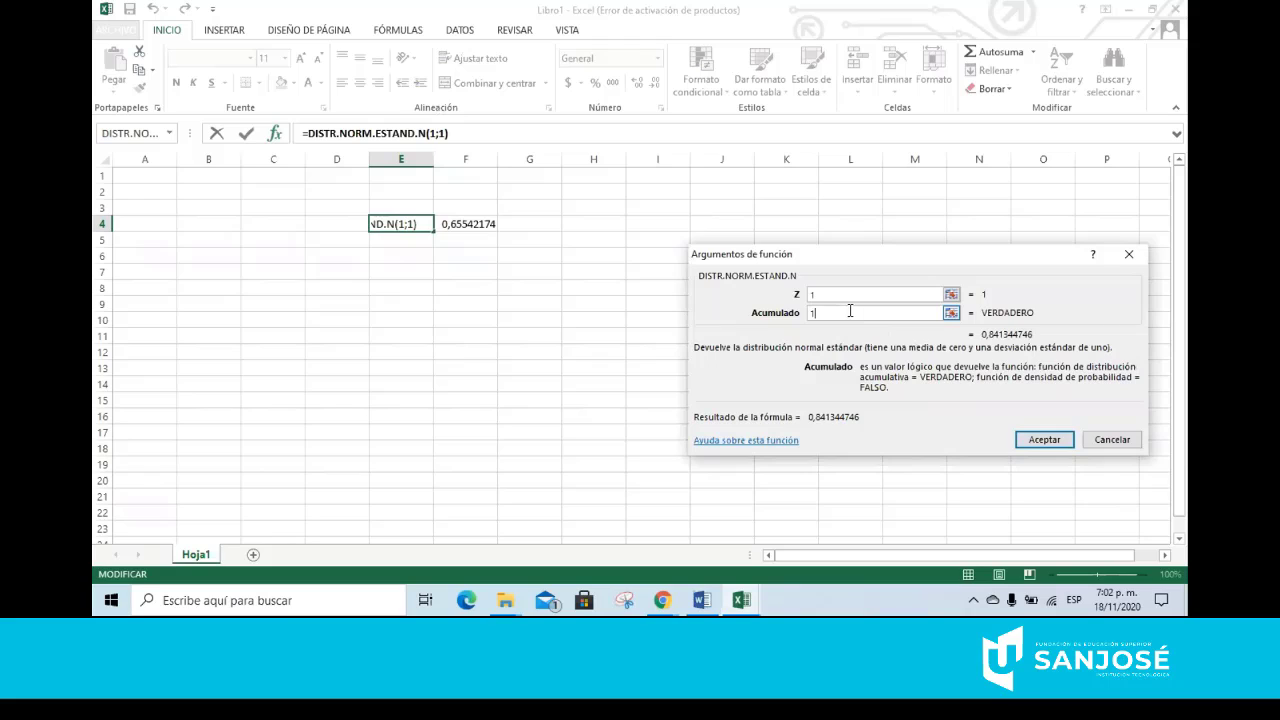
left_click(1040, 440)
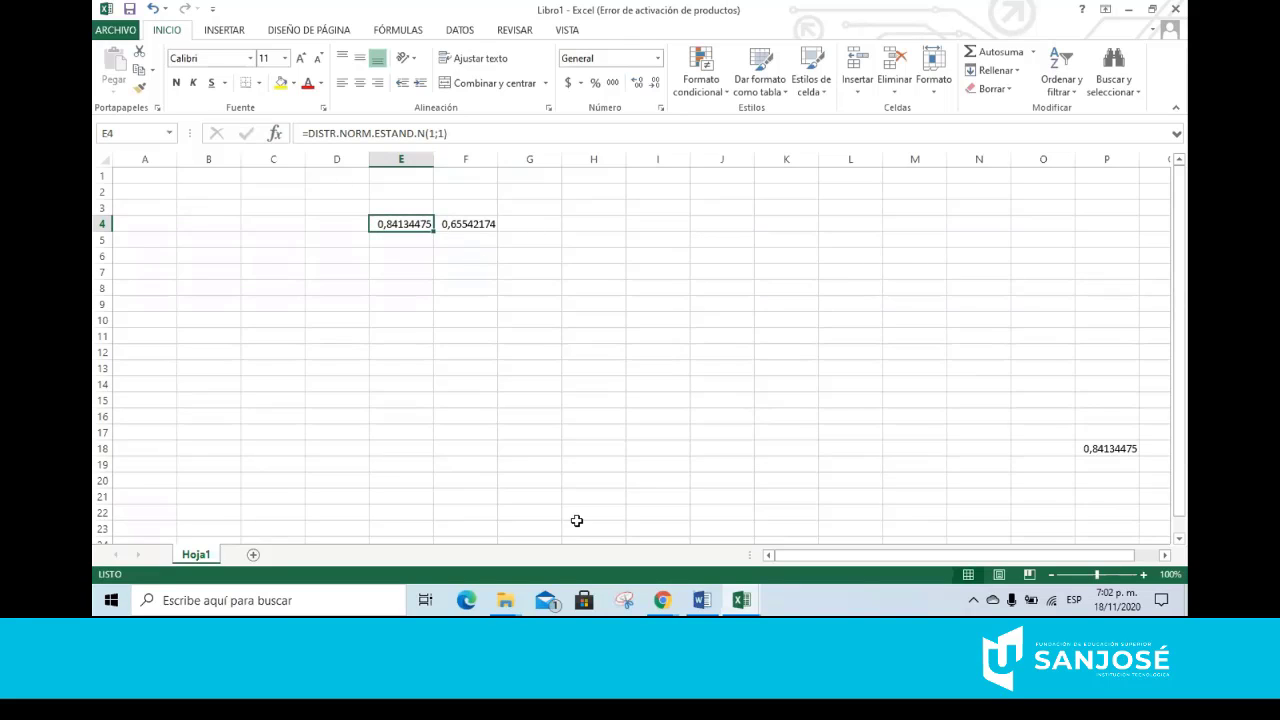
Switch to the Word document and examine the 354–360 cc solution and the Z1 and Z2 calculations for bottles with exactly 354 cc
left_click(701, 600)
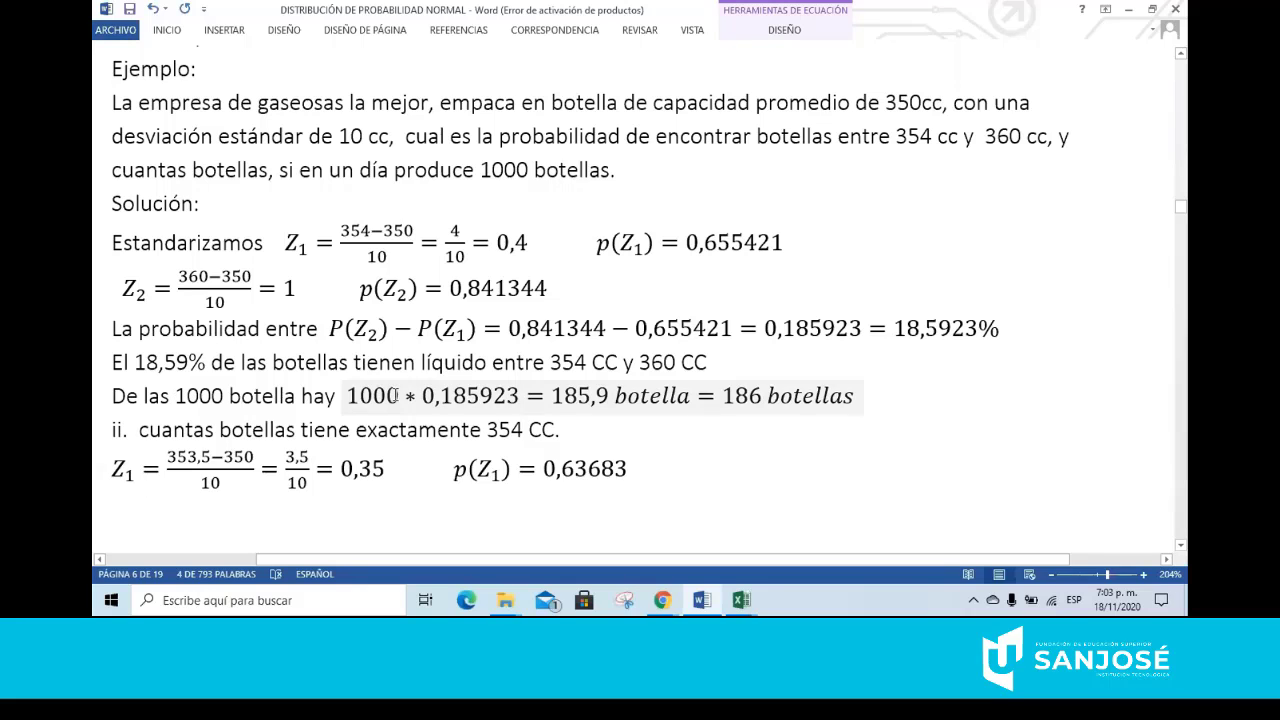
scroll(400, 397, "up", 2)
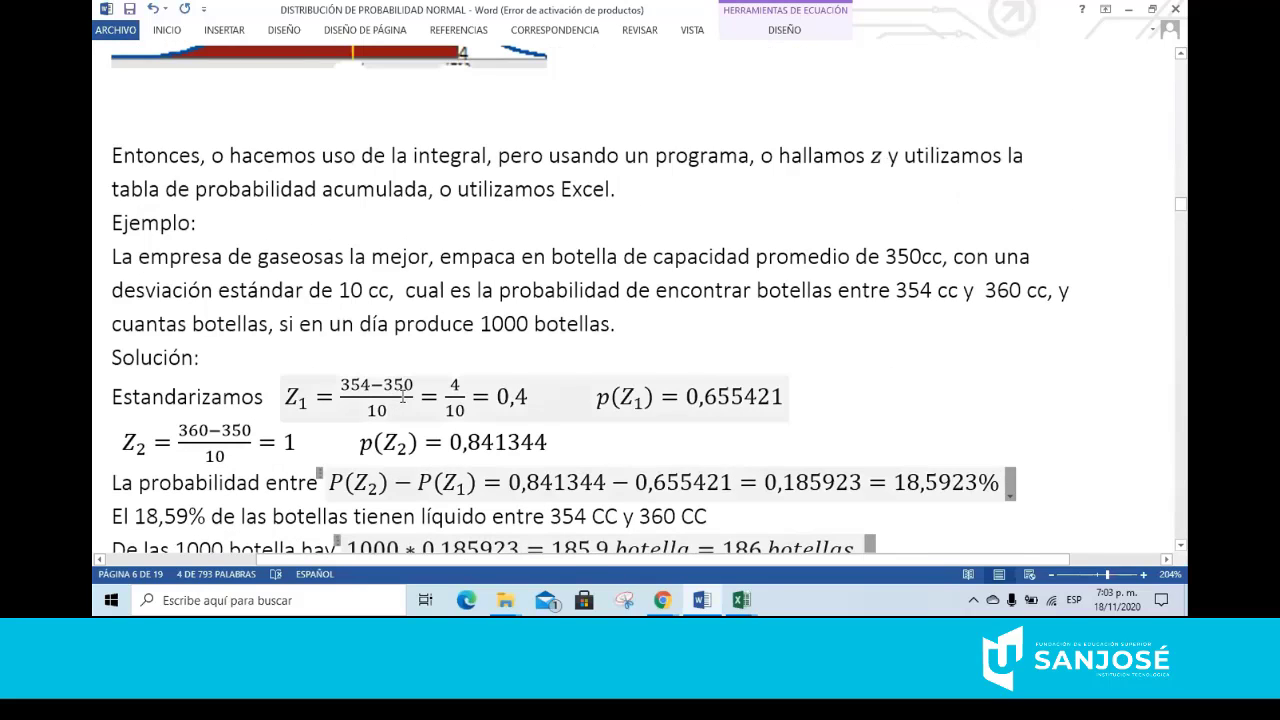
scroll(420, 400, "up", 4)
scroll(440, 404, "down", 2)
scroll(440, 403, "down", 5)
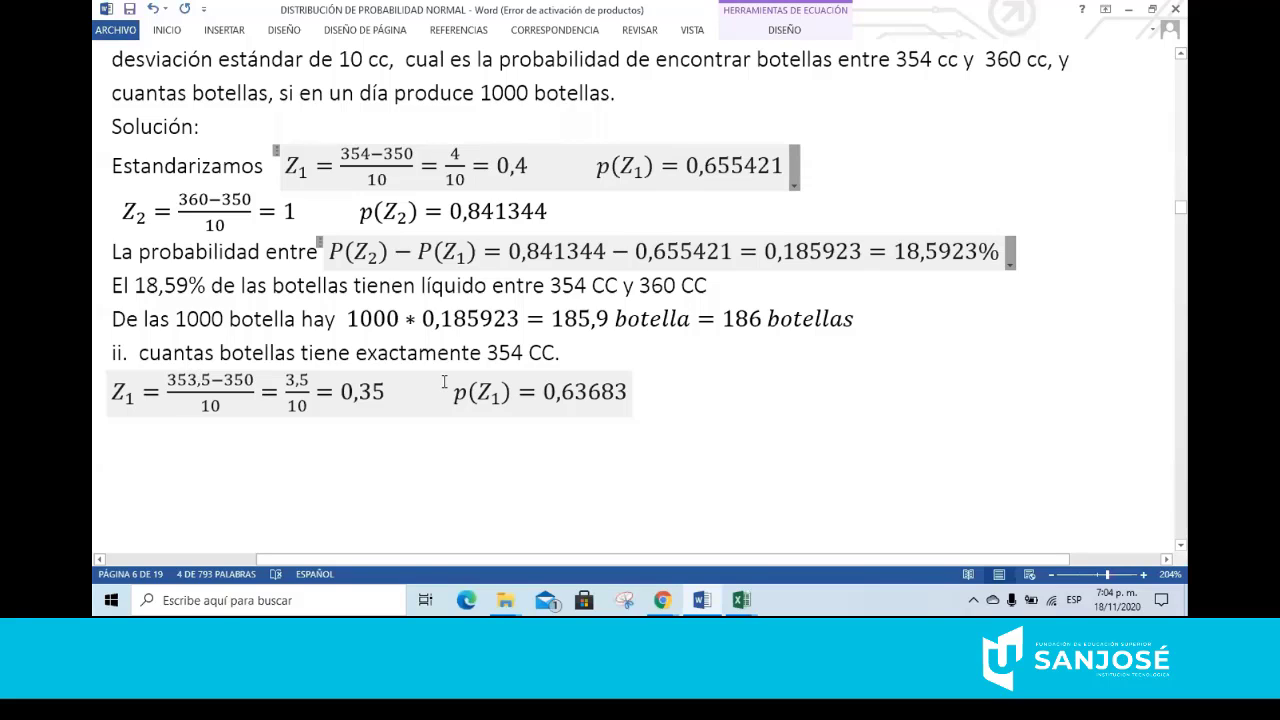
scroll(443, 380, "down", 6)
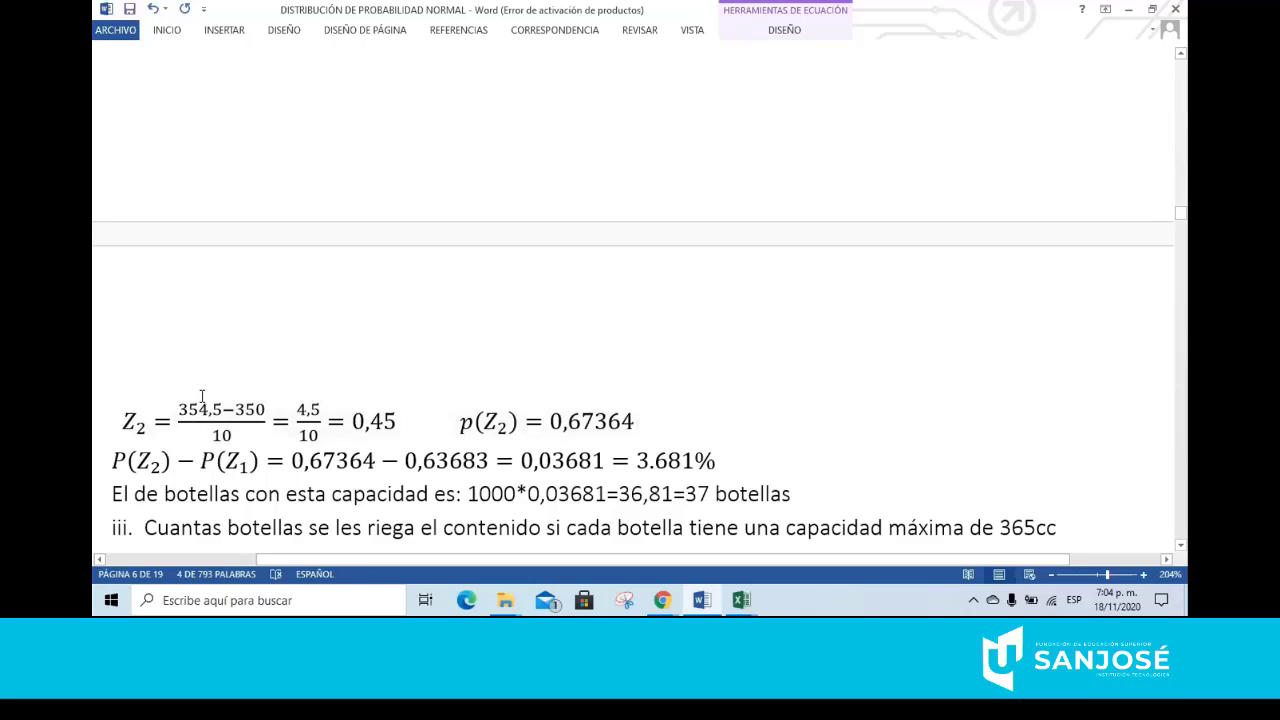
scroll(225, 343, "up", 5)
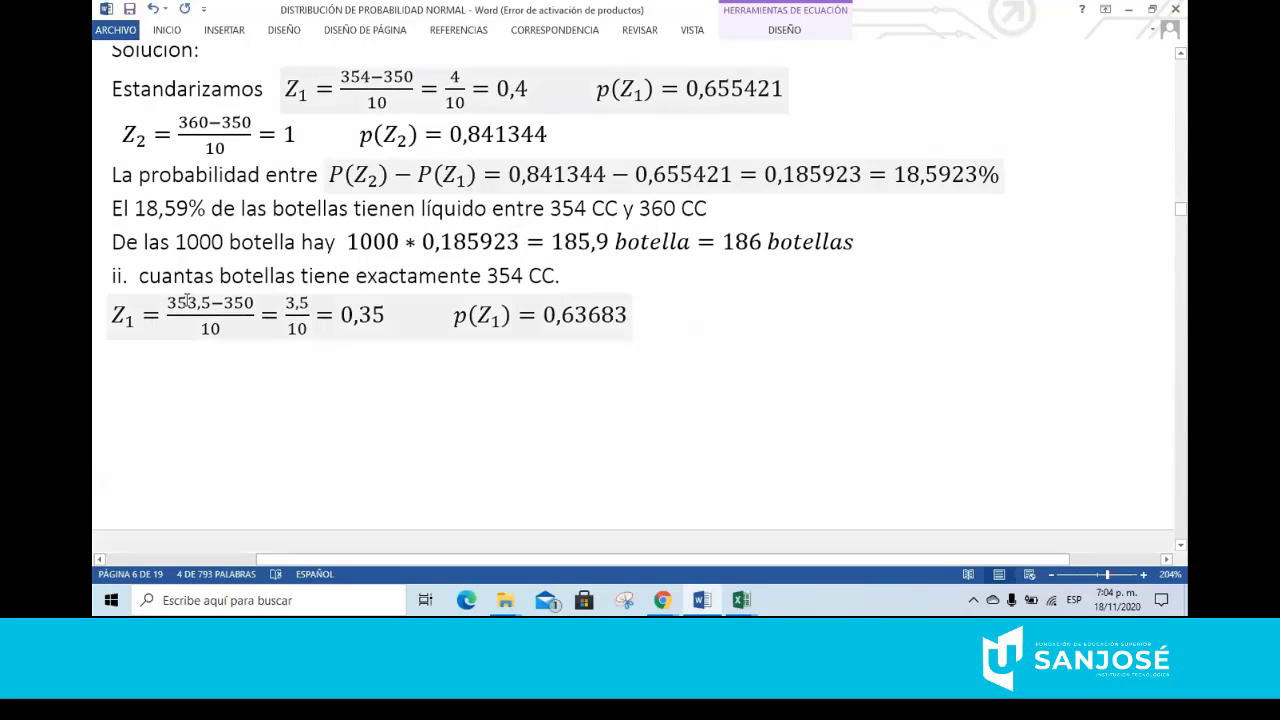
scroll(202, 339, "down", 3)
scroll(202, 339, "down", 3)
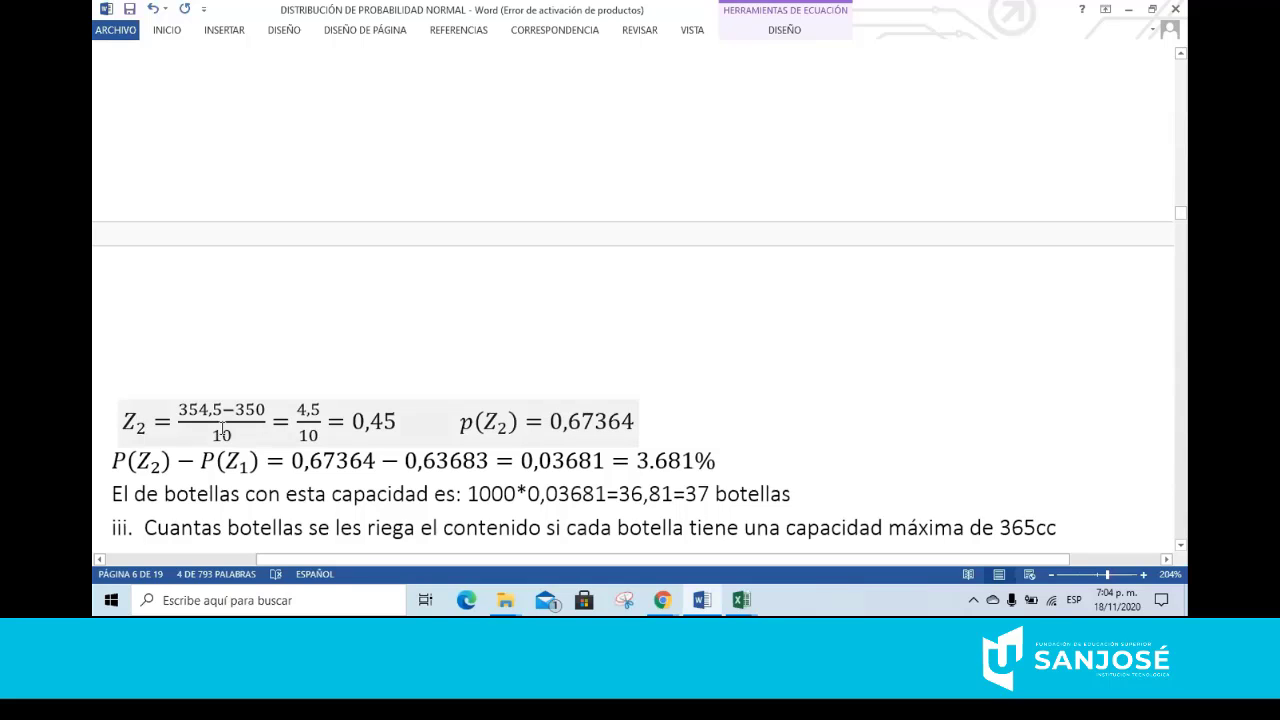
scroll(222, 430, "up", 7)
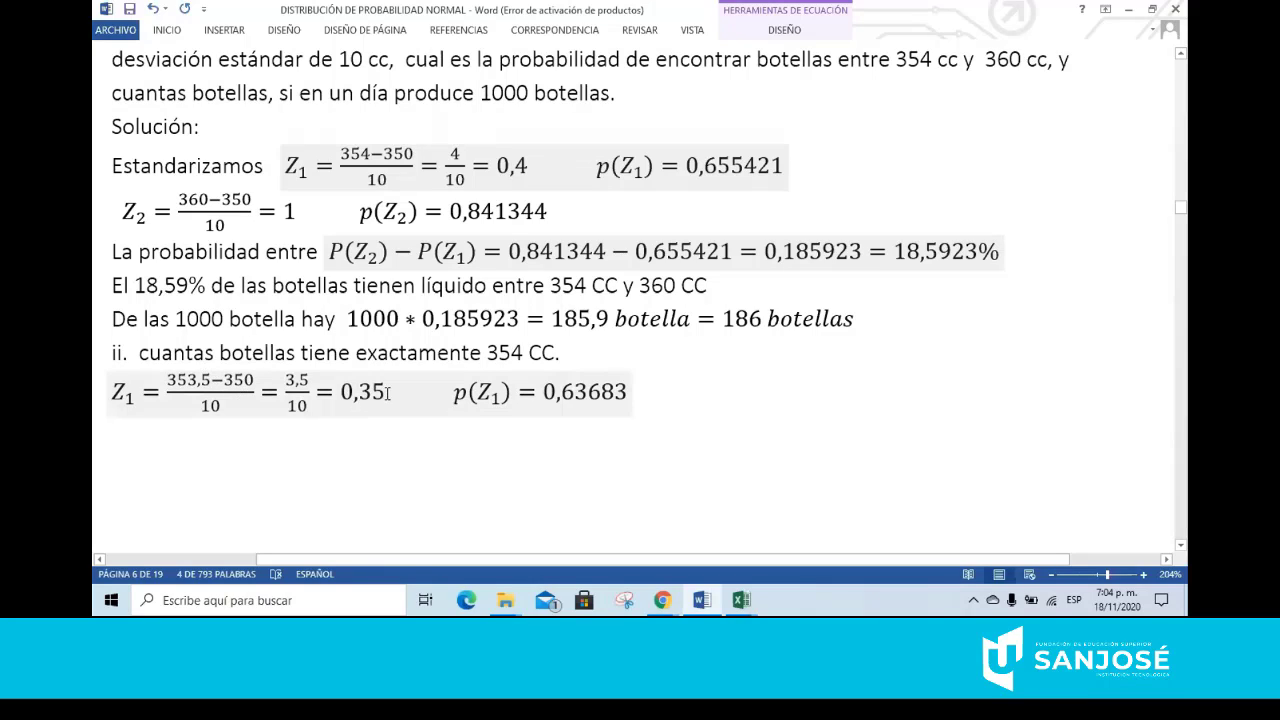
left_click(392, 428)
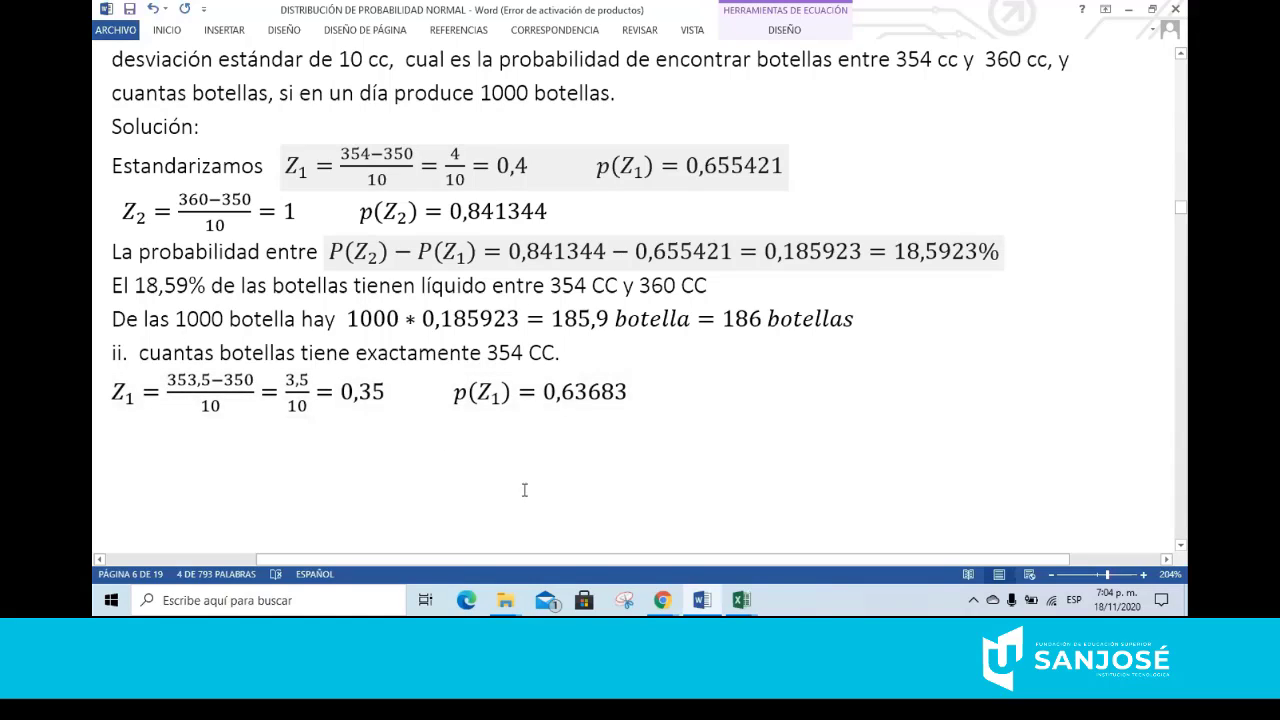
Switch to the Excel workbook Libro1 and insert the statistical function DISTR.NORM.N in cell E6
left_click(741, 602)
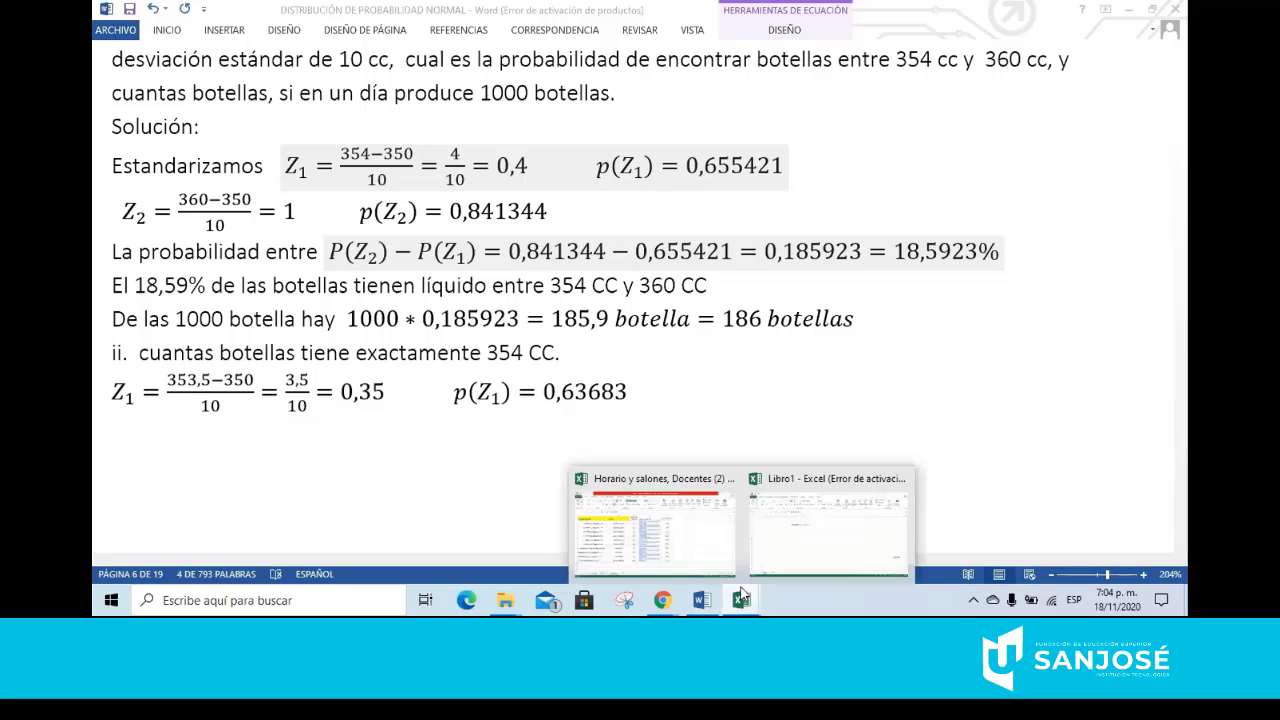
left_click(845, 528)
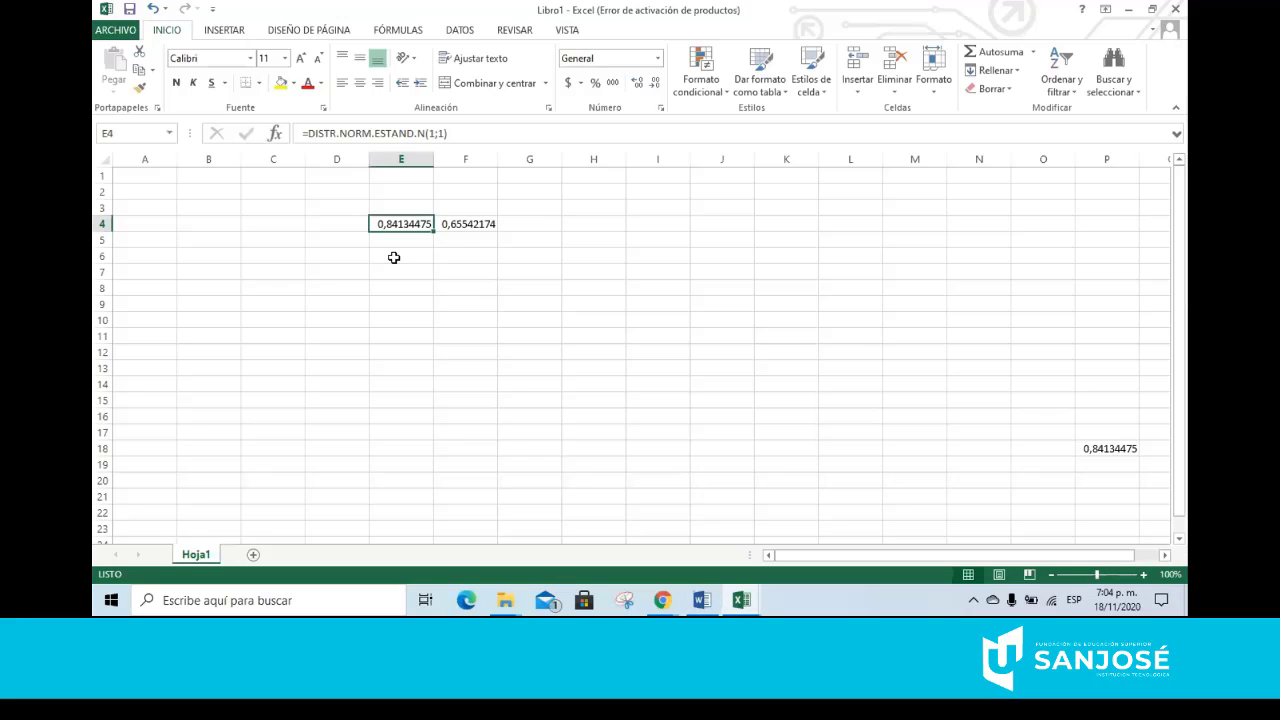
left_click(394, 257)
left_click(275, 135)
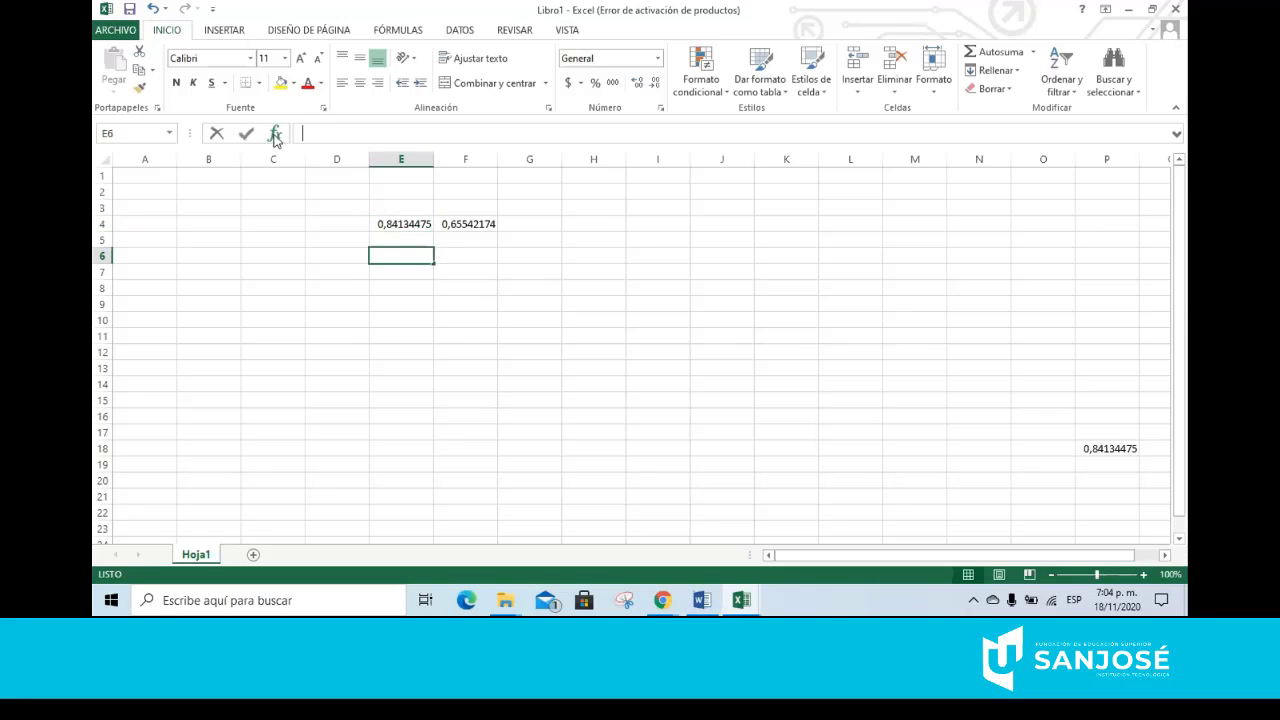
left_click(790, 353)
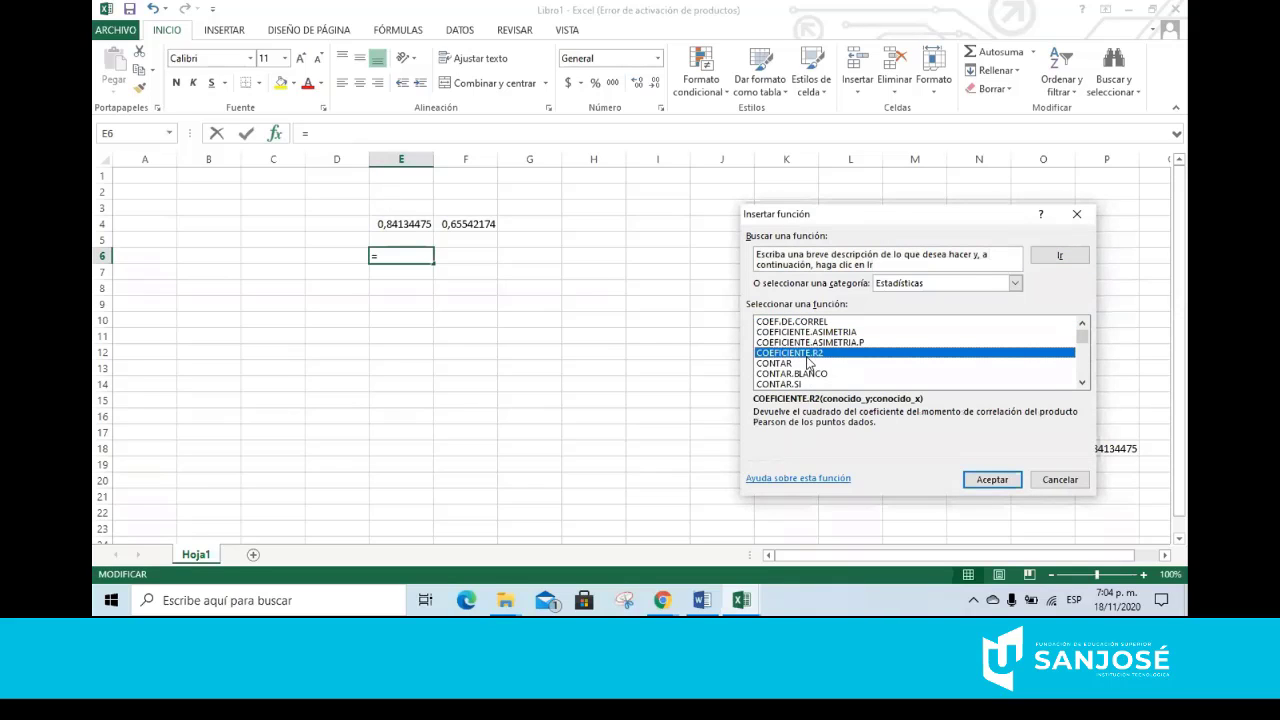
key("d")
key("Down")
key("Down")
key("Down")
key("Down")
key("Down")
key("Down")
key("Down")
key("Down")
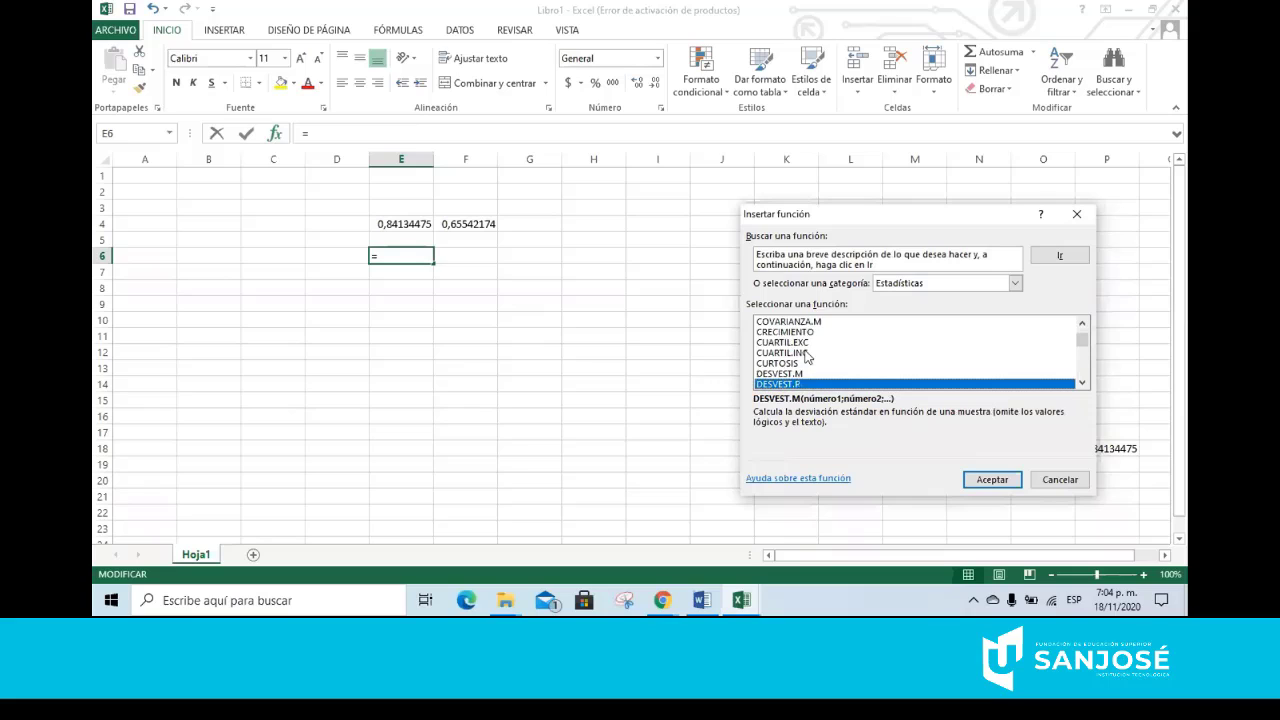
key("Down")
key("Down")
key("Down")
key("Down")
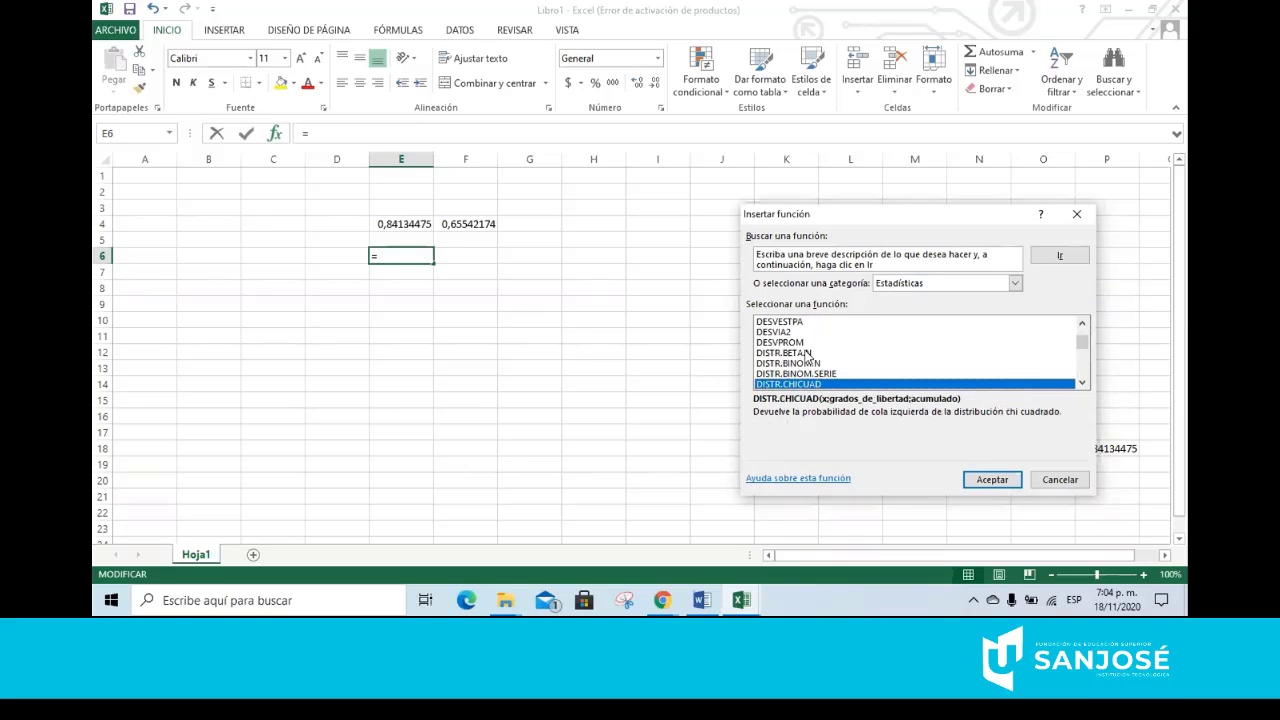
key("Down")
key("Down")
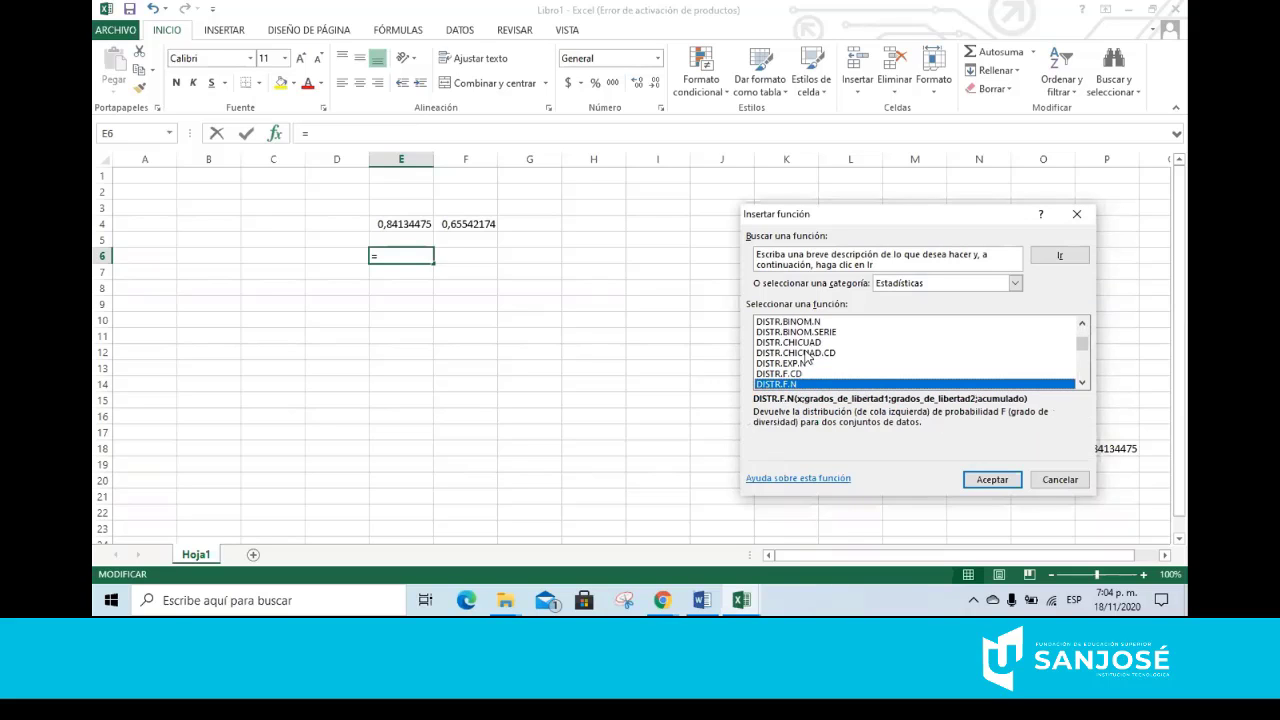
key("Down")
key("Down")
key("Down")
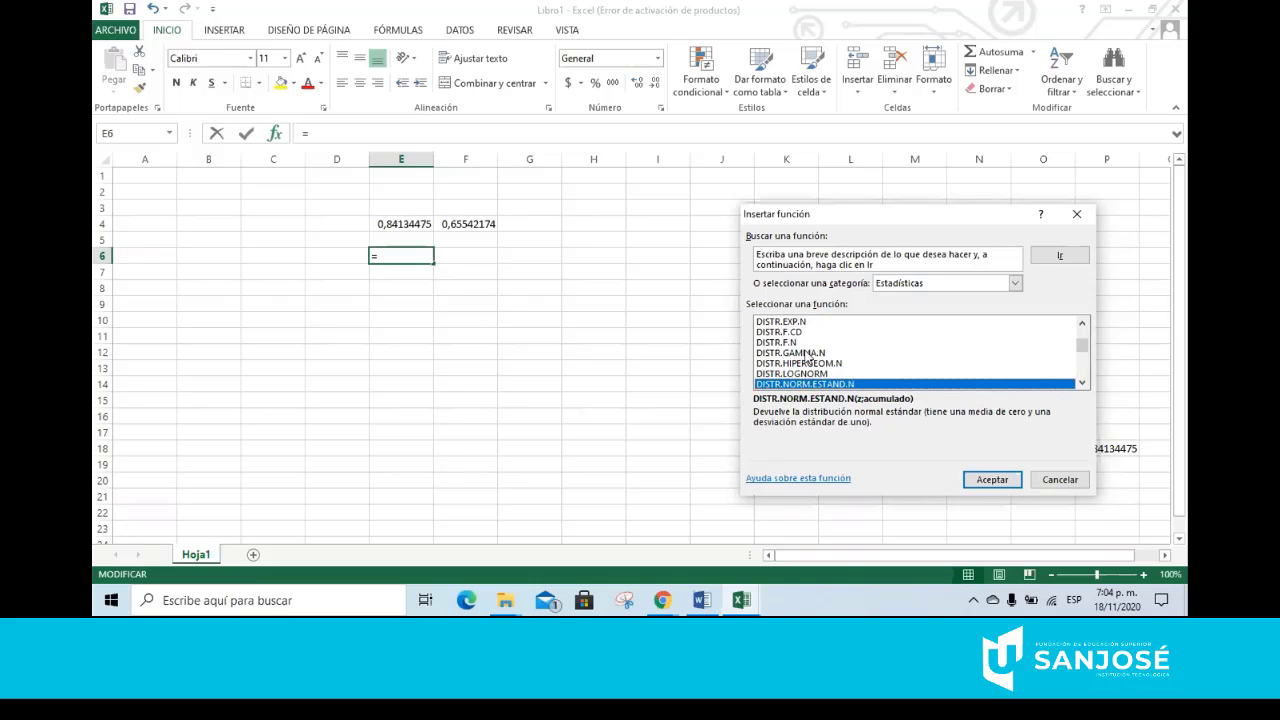
key("Down")
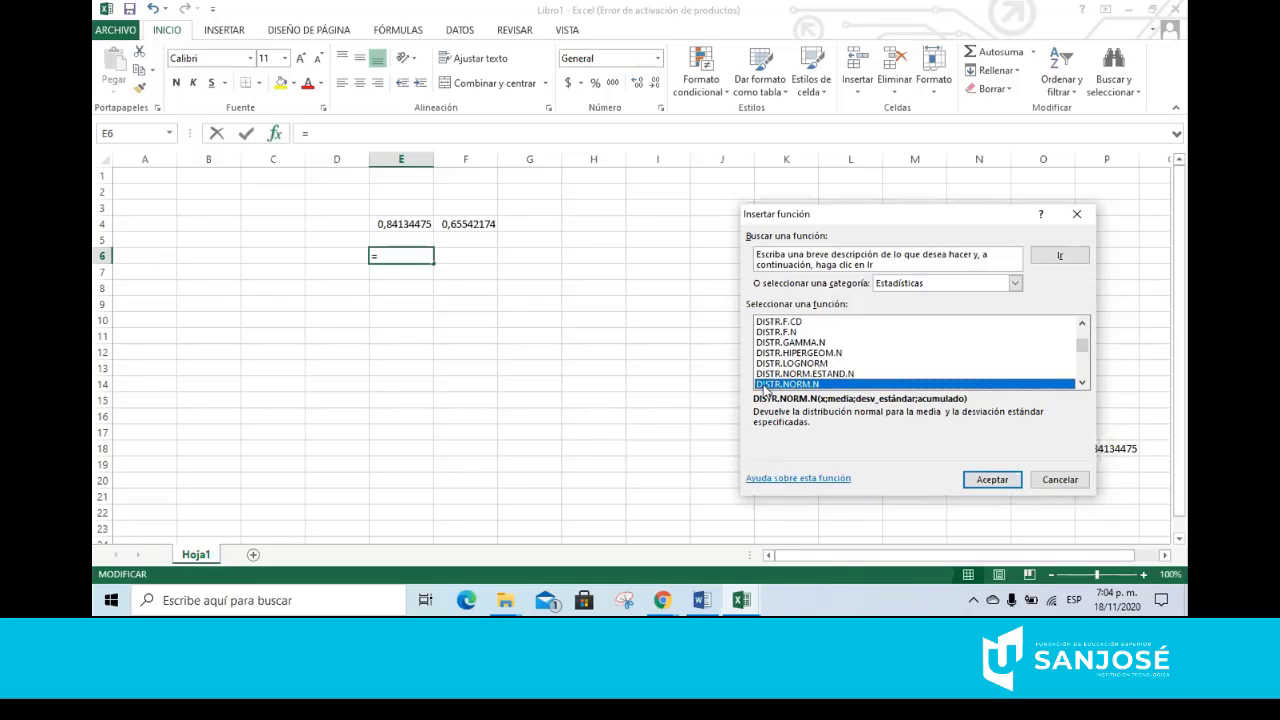
left_click(990, 479)
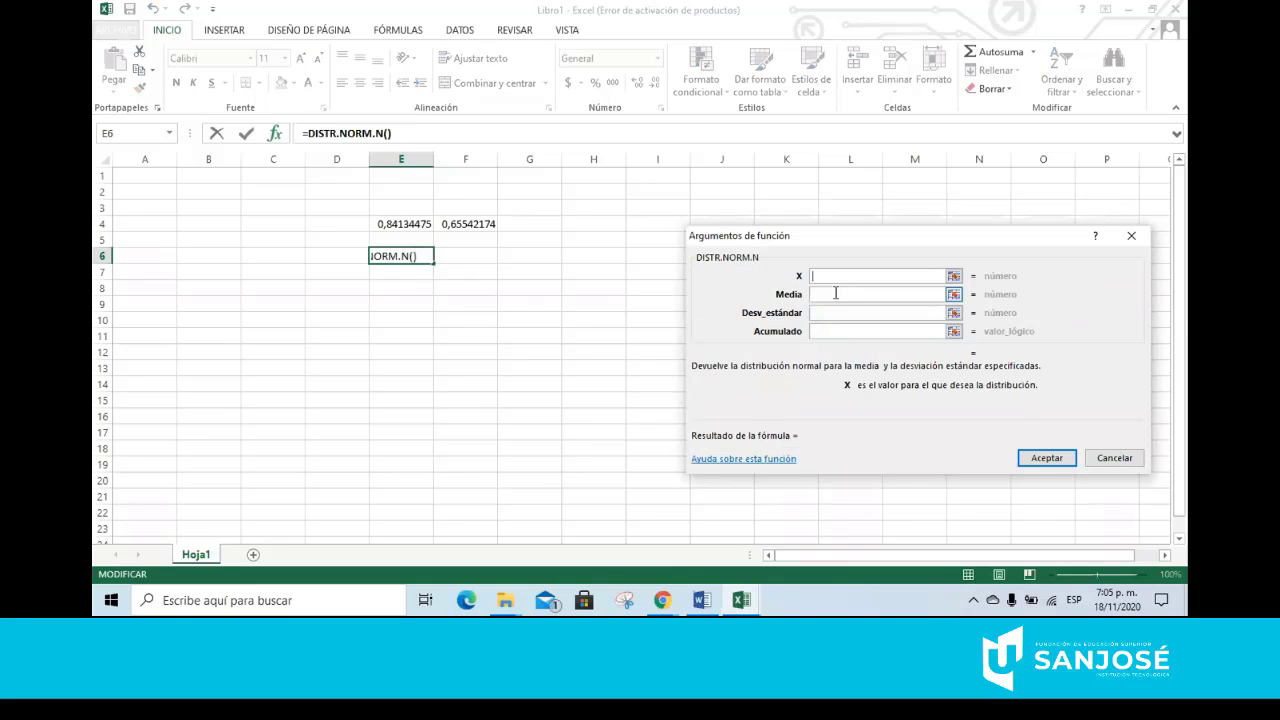
Set the DISTR.NORM.N arguments X to 353,5 and Media to 350
type("35")
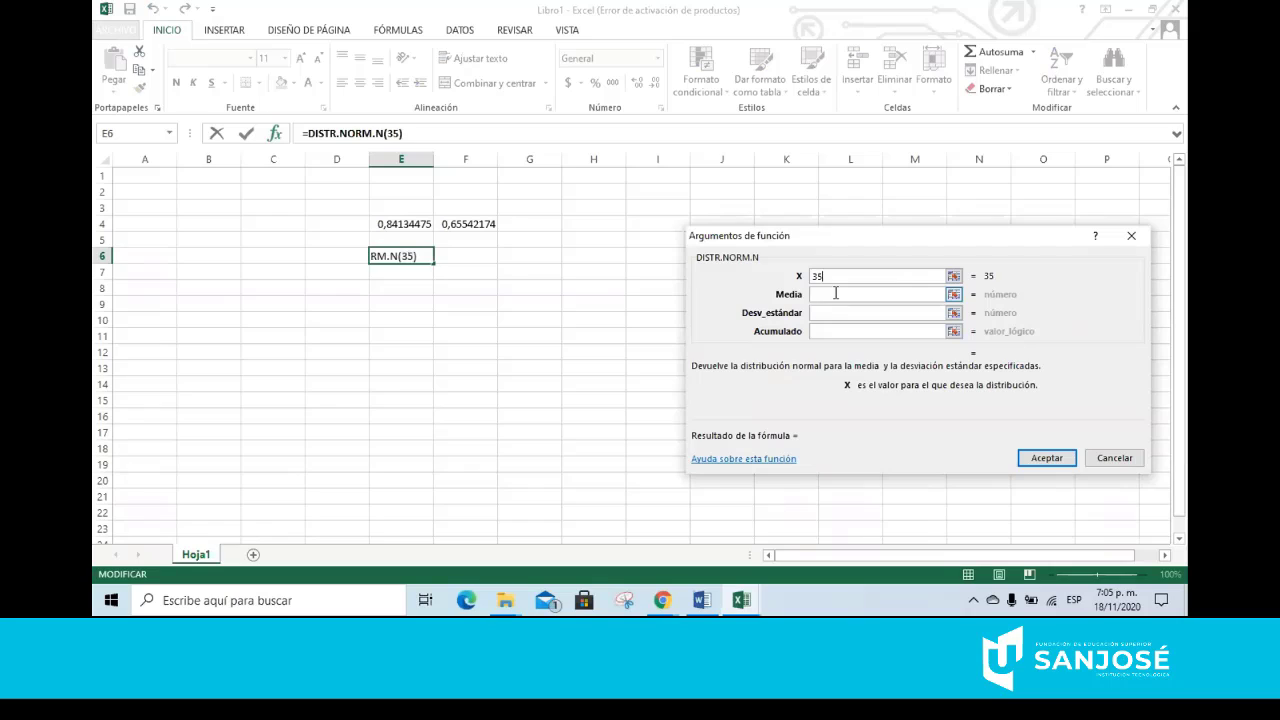
type("3,5")
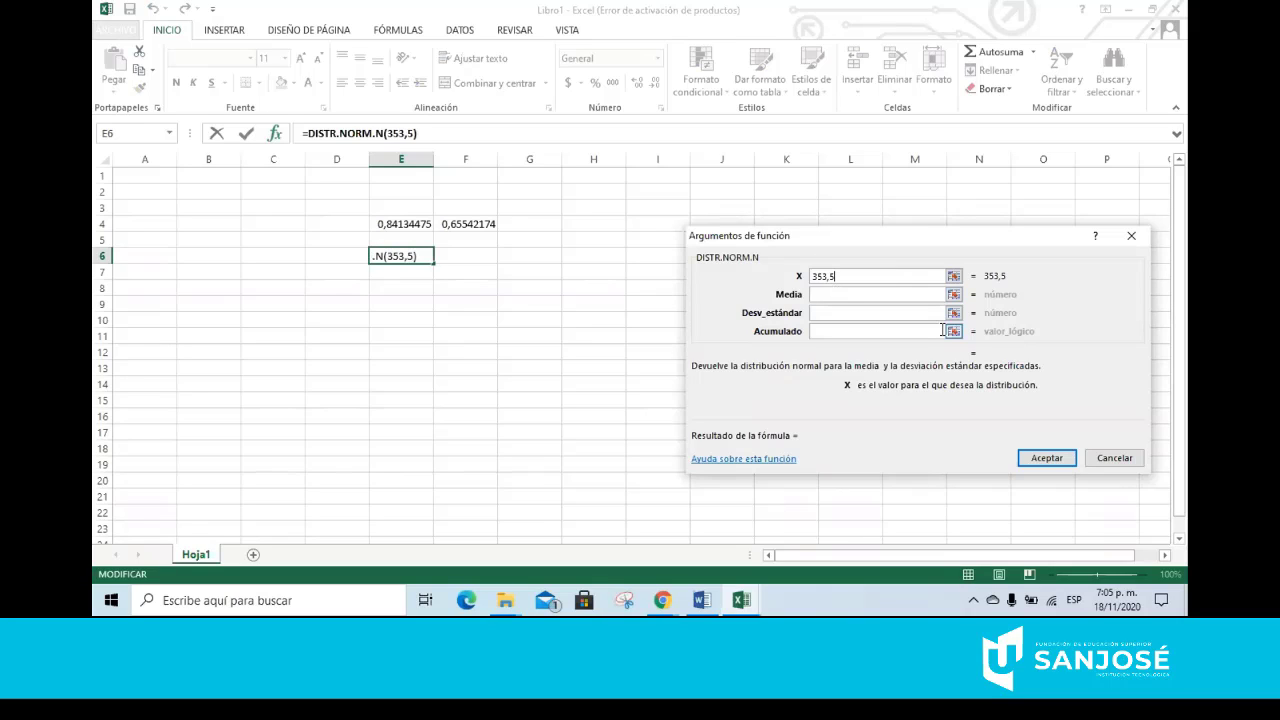
left_click(835, 294)
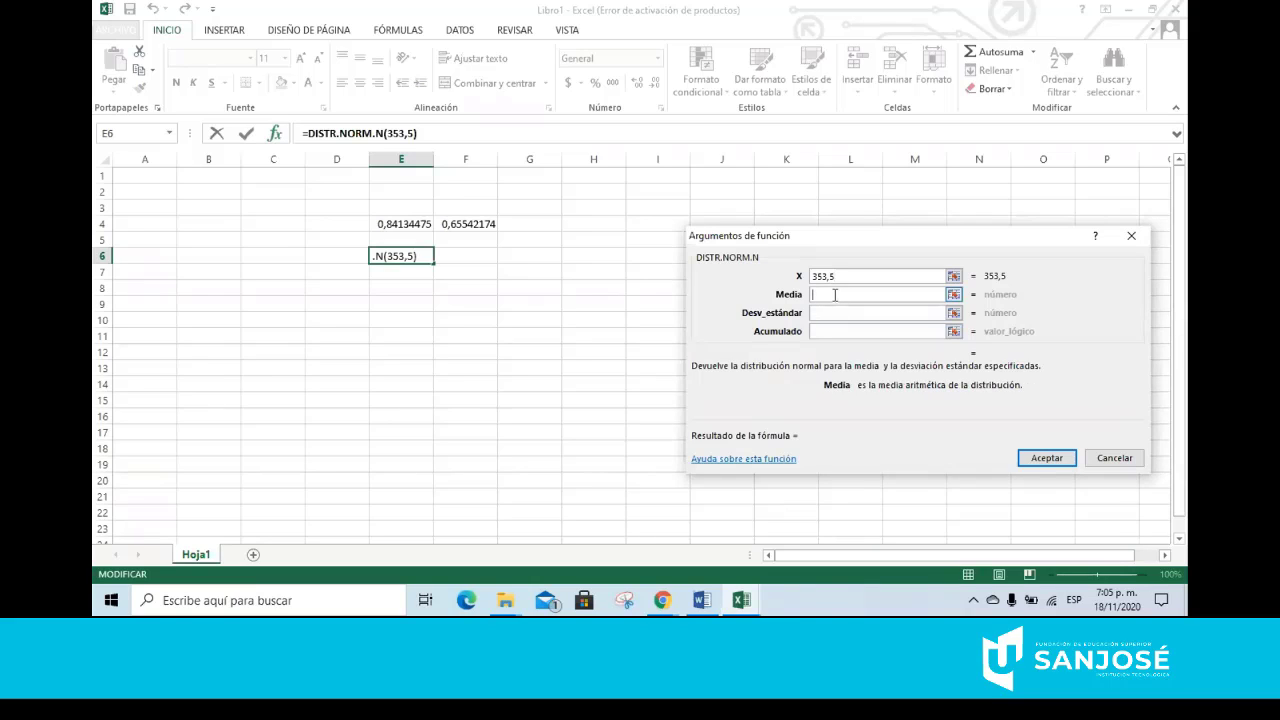
type("35o")
key("BackSpace")
type("0")
Set the Desv_estándar argument to 10 and Acumulado to 1
left_click(826, 310)
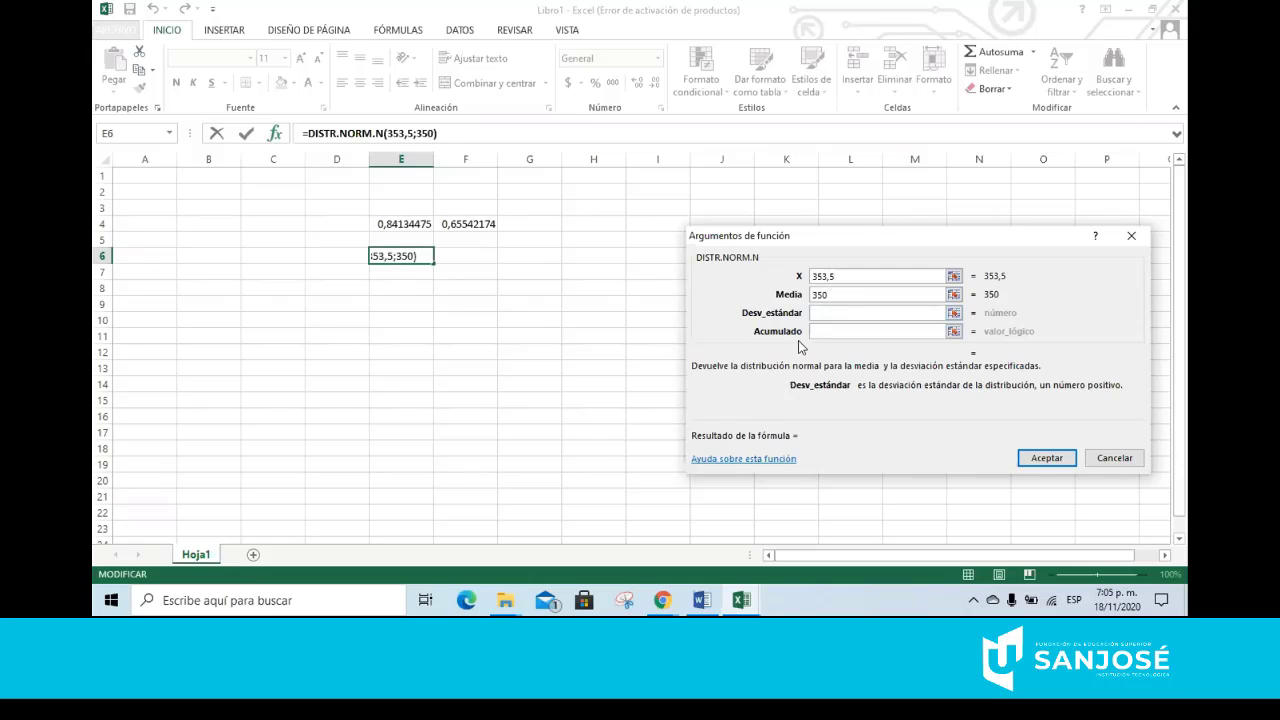
type("10")
left_click(827, 334)
type("1")
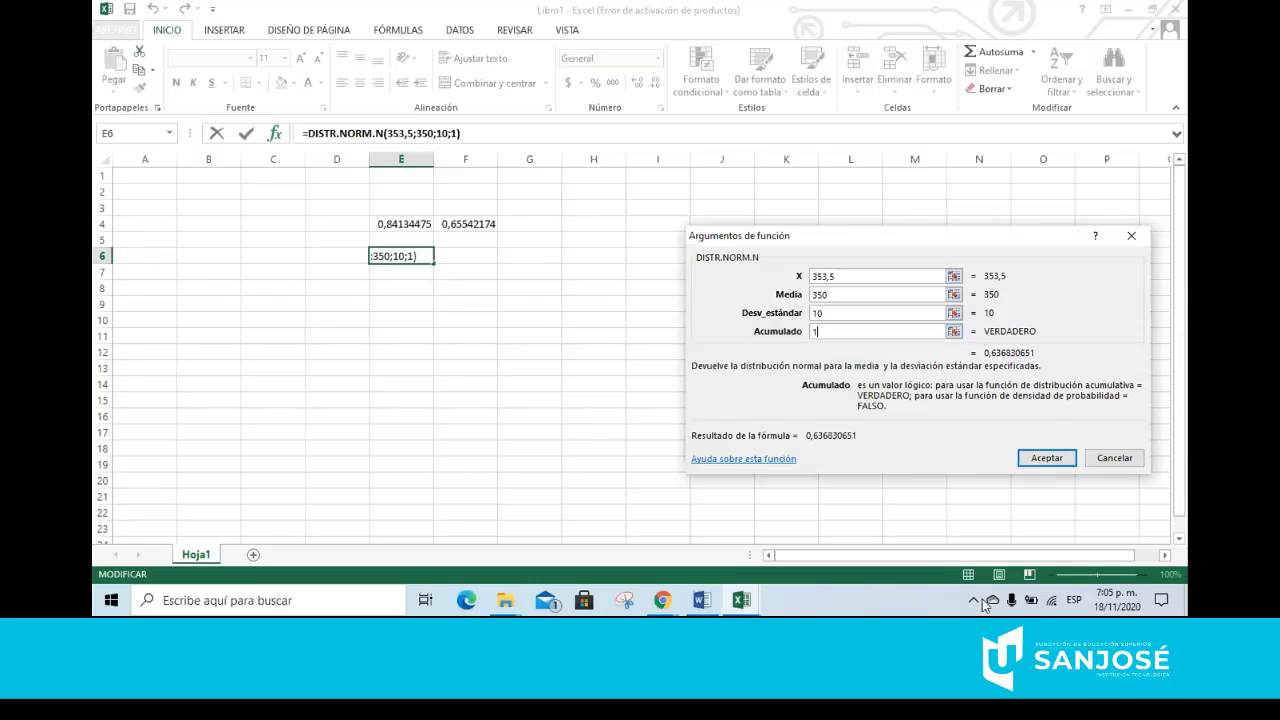
Accept the DISTR.NORM.N formula in E6 and check it against the Z1 and Z2 calculations for exactly 354 cc in the Word document
left_click(1046, 458)
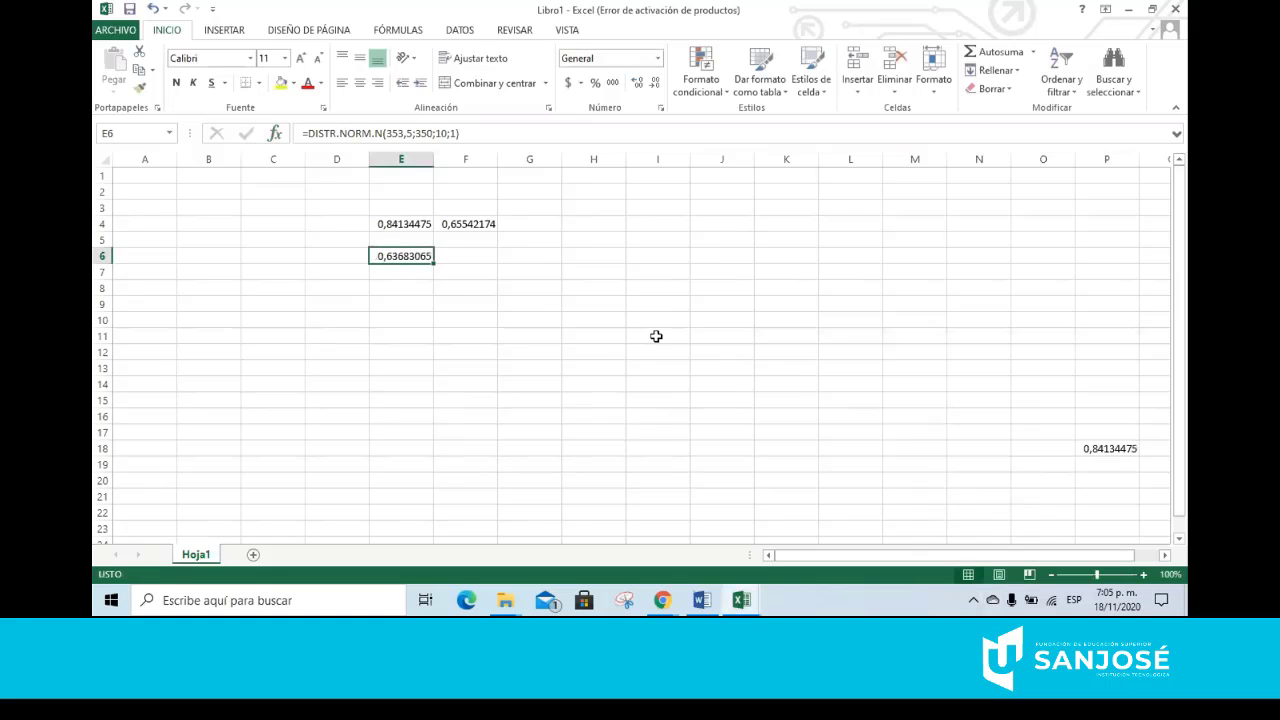
left_click(701, 600)
left_click(633, 391)
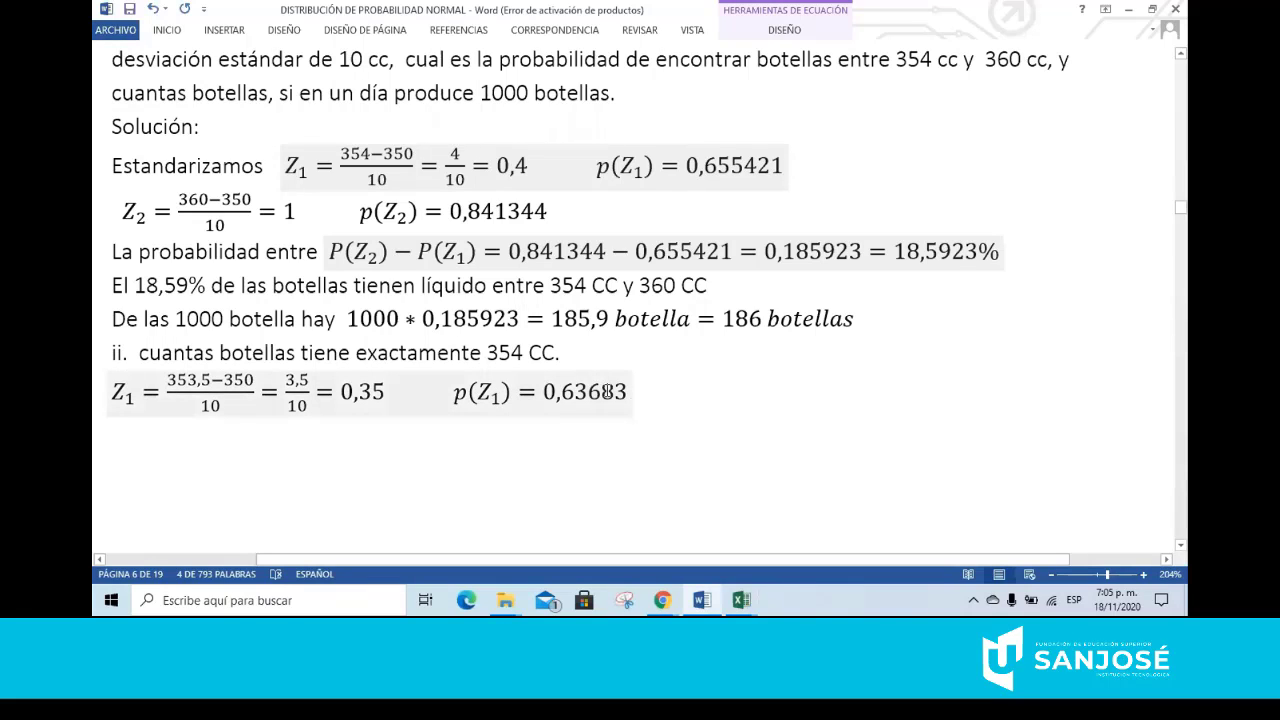
scroll(625, 398, "down", 5)
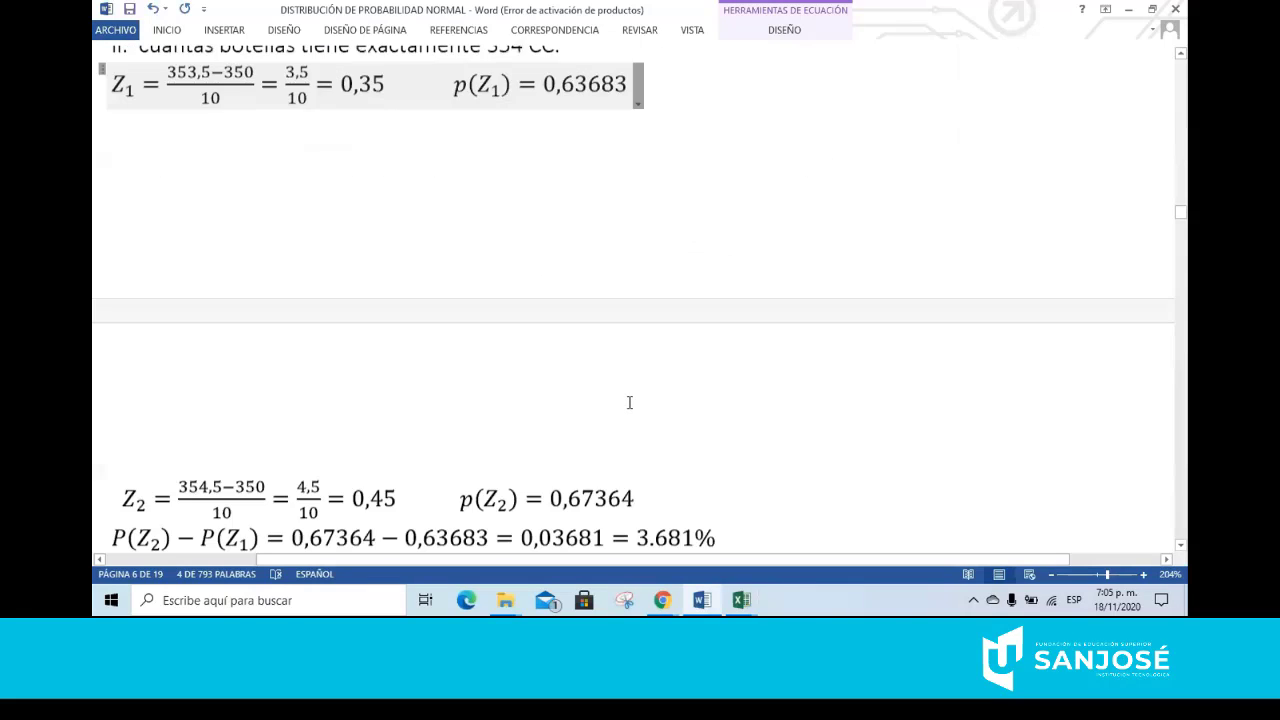
left_click(191, 422)
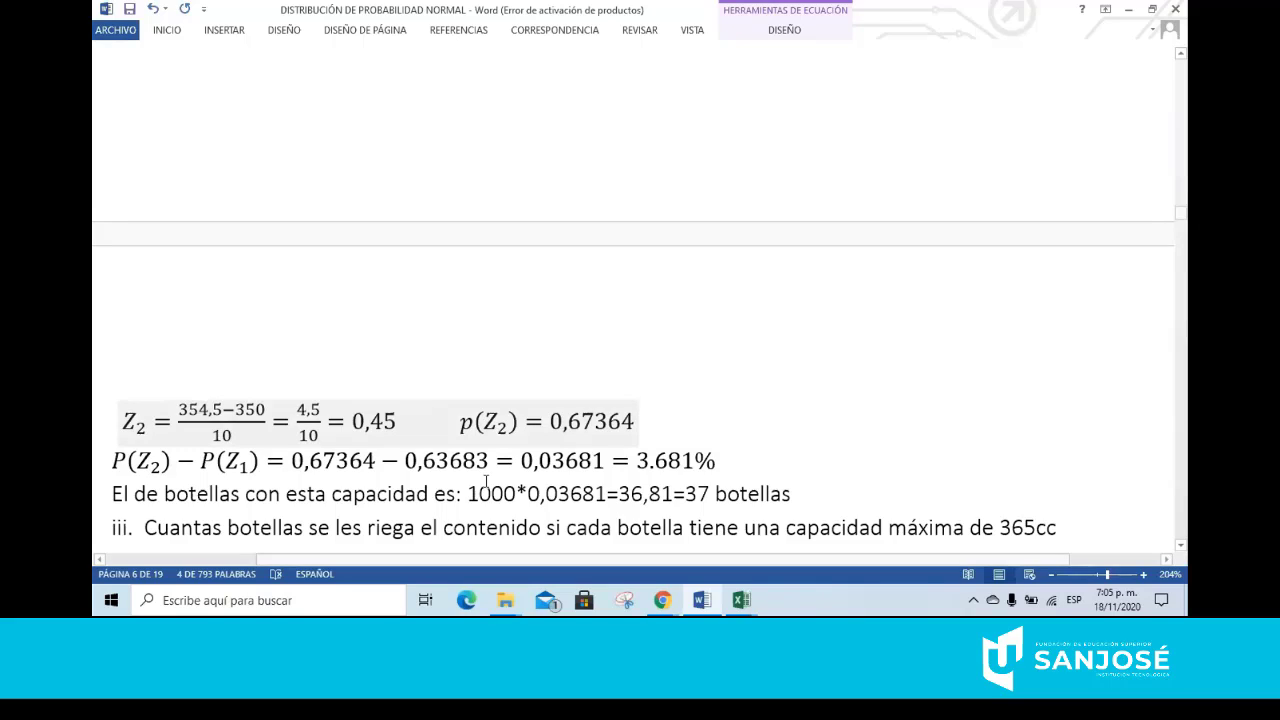
Switch to the Excel workbook Libro1 and insert the statistical function DISTR.NORM.N in cell F6
left_click(741, 600)
left_click(821, 533)
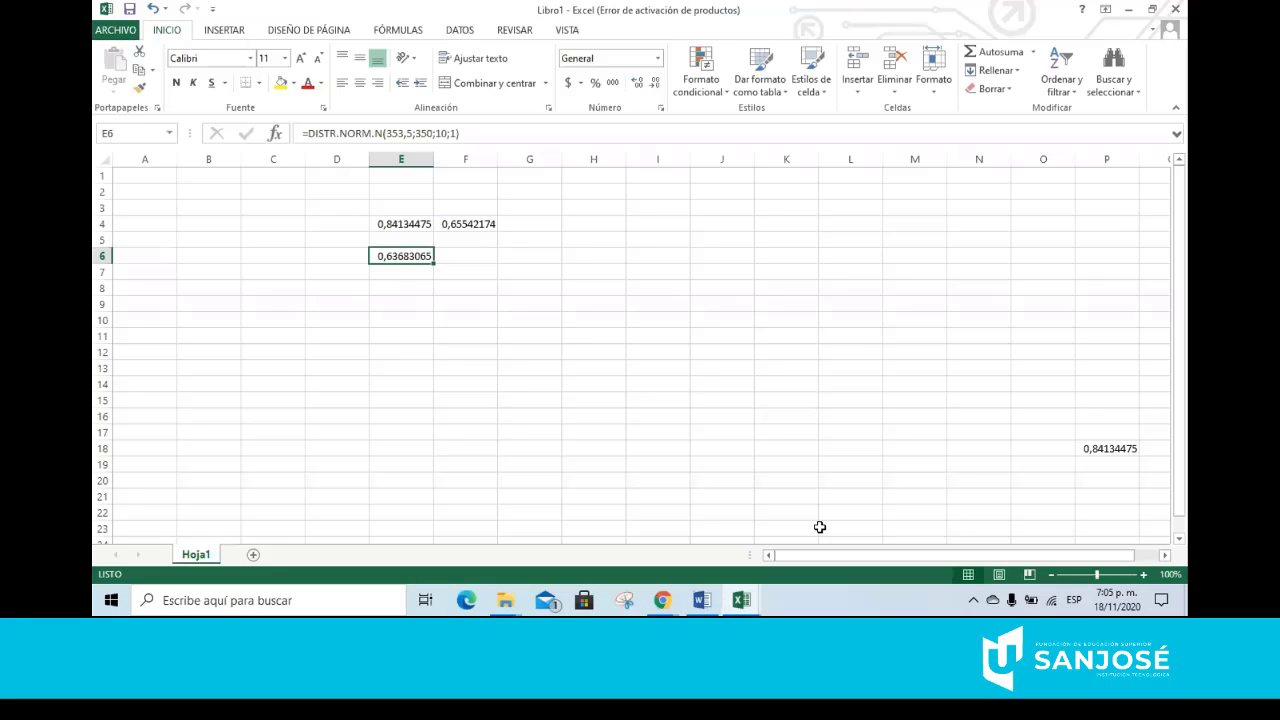
left_click(443, 256)
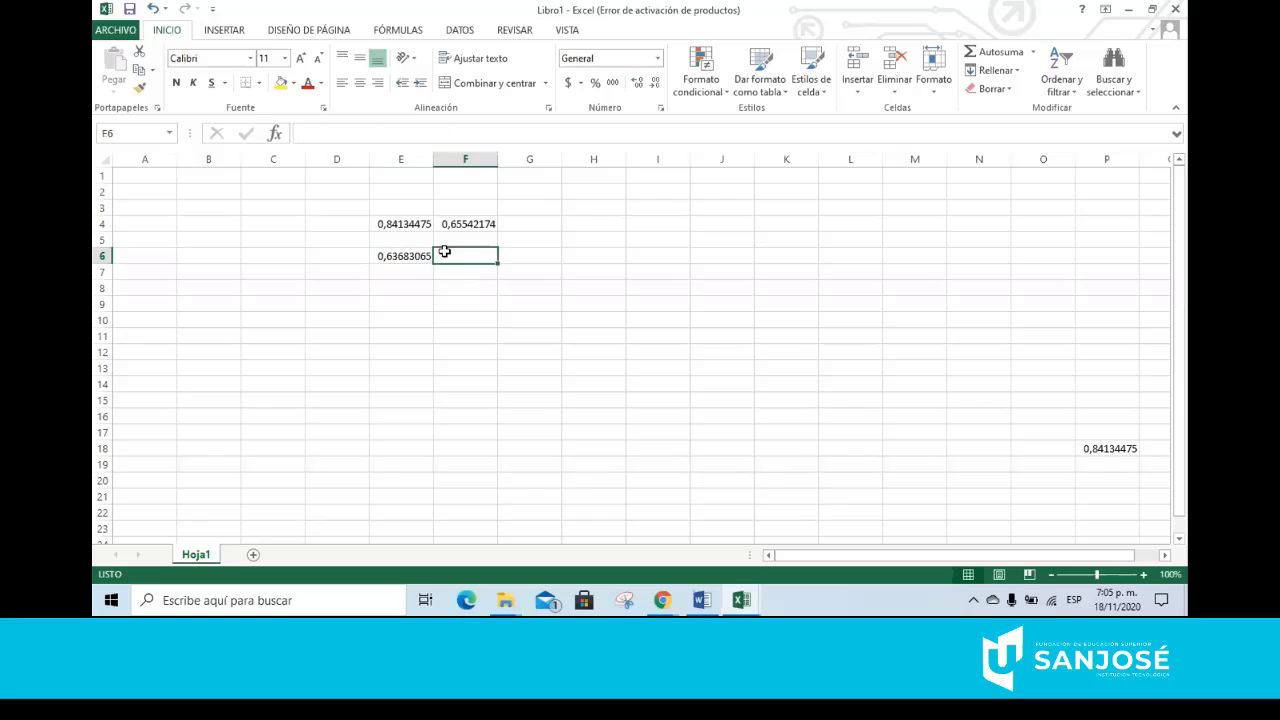
left_click(274, 133)
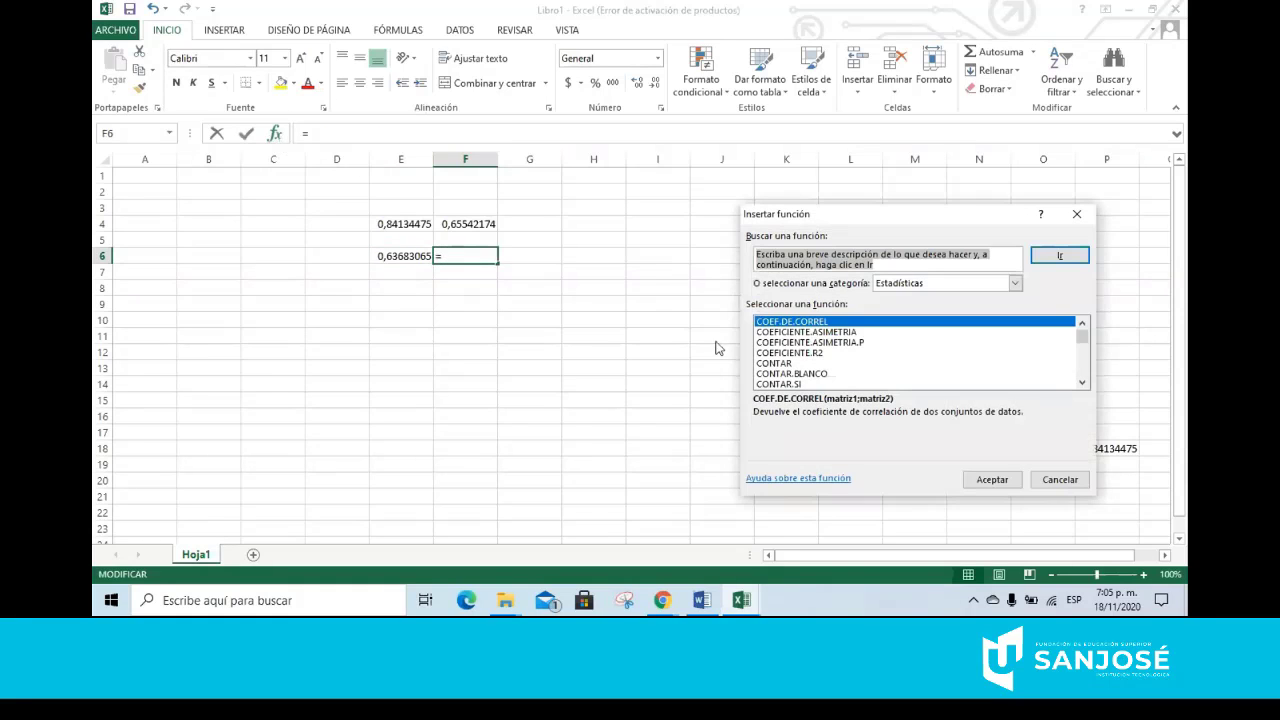
left_click(772, 356)
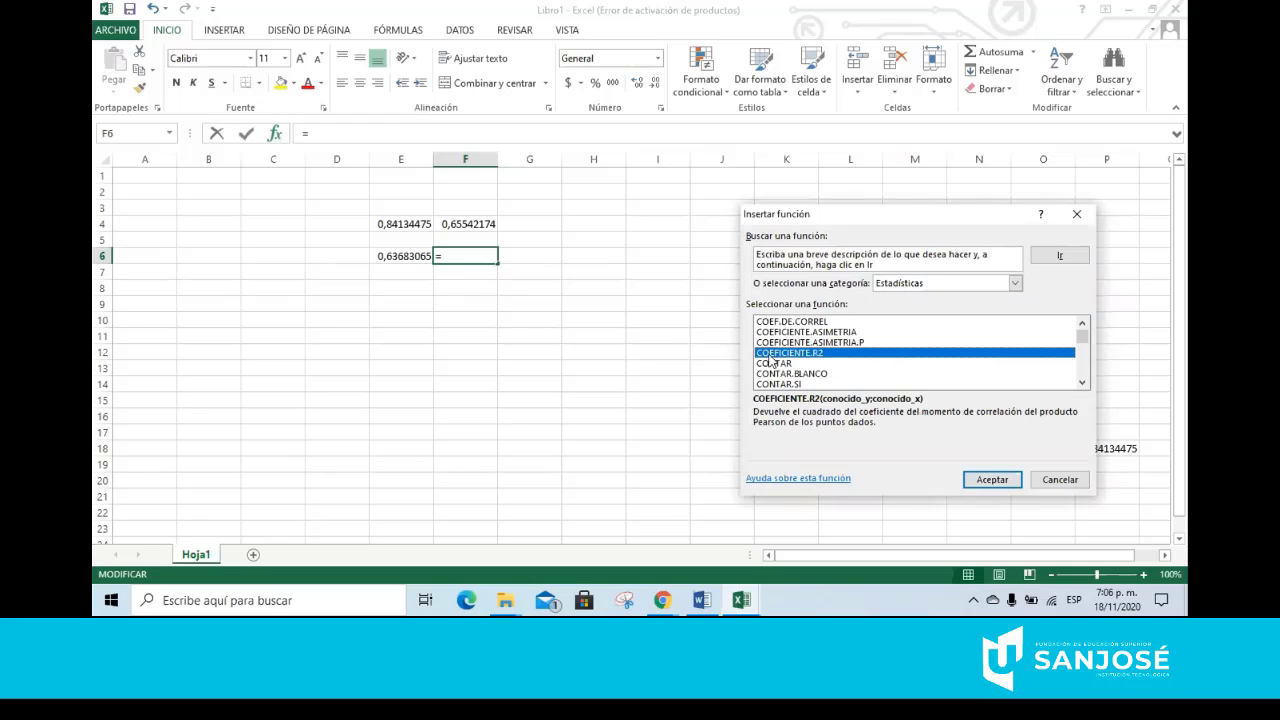
key("d")
scroll(785, 364, "down", 4)
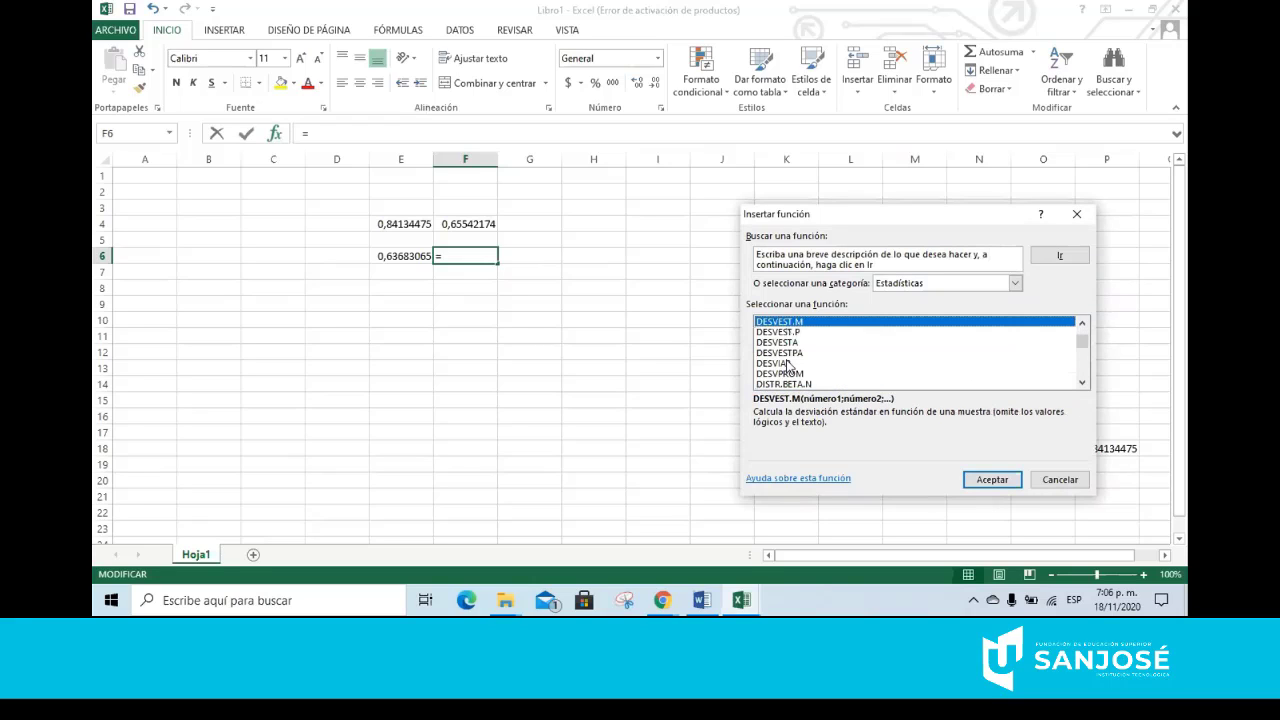
scroll(824, 372, "down", 1)
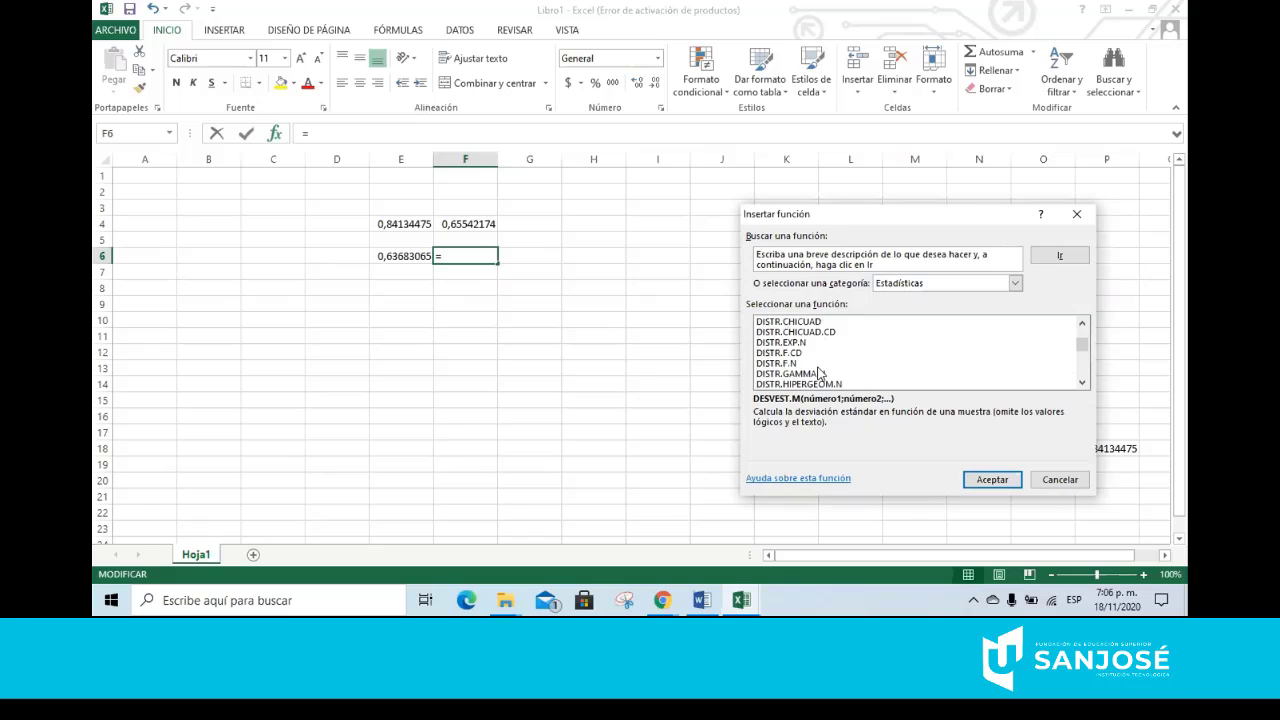
scroll(818, 380, "down", 1)
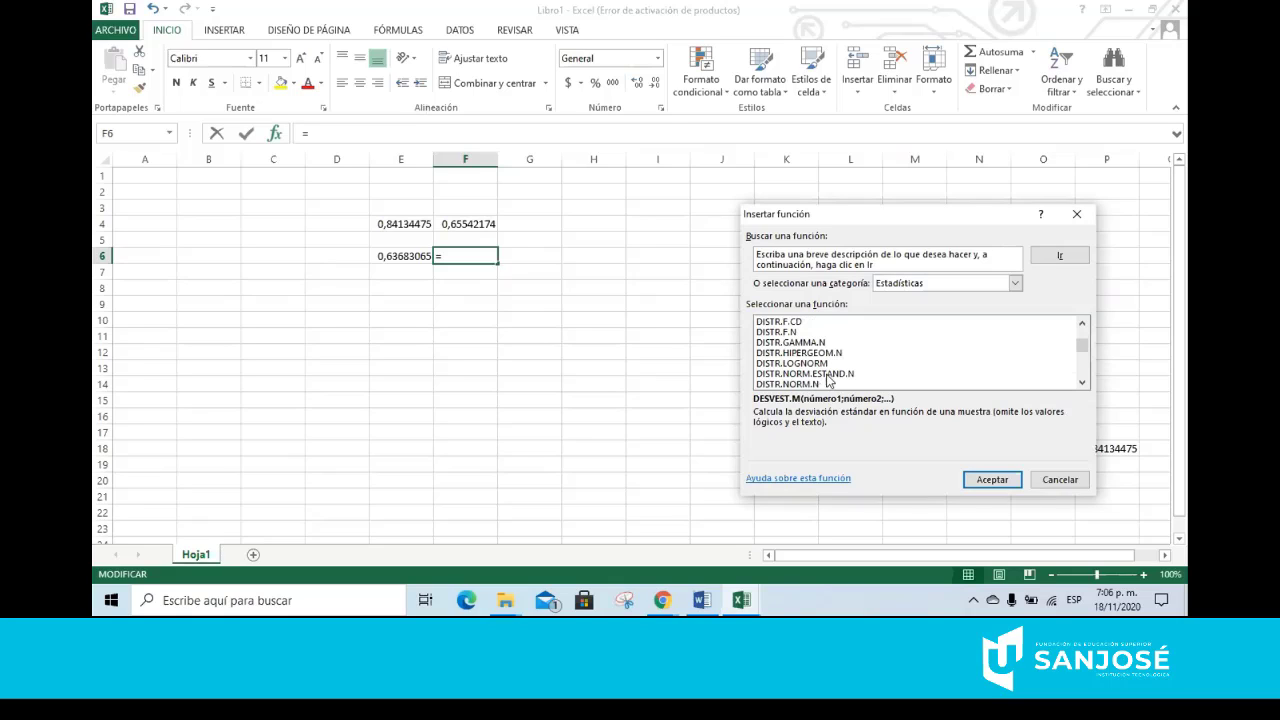
left_click(808, 386)
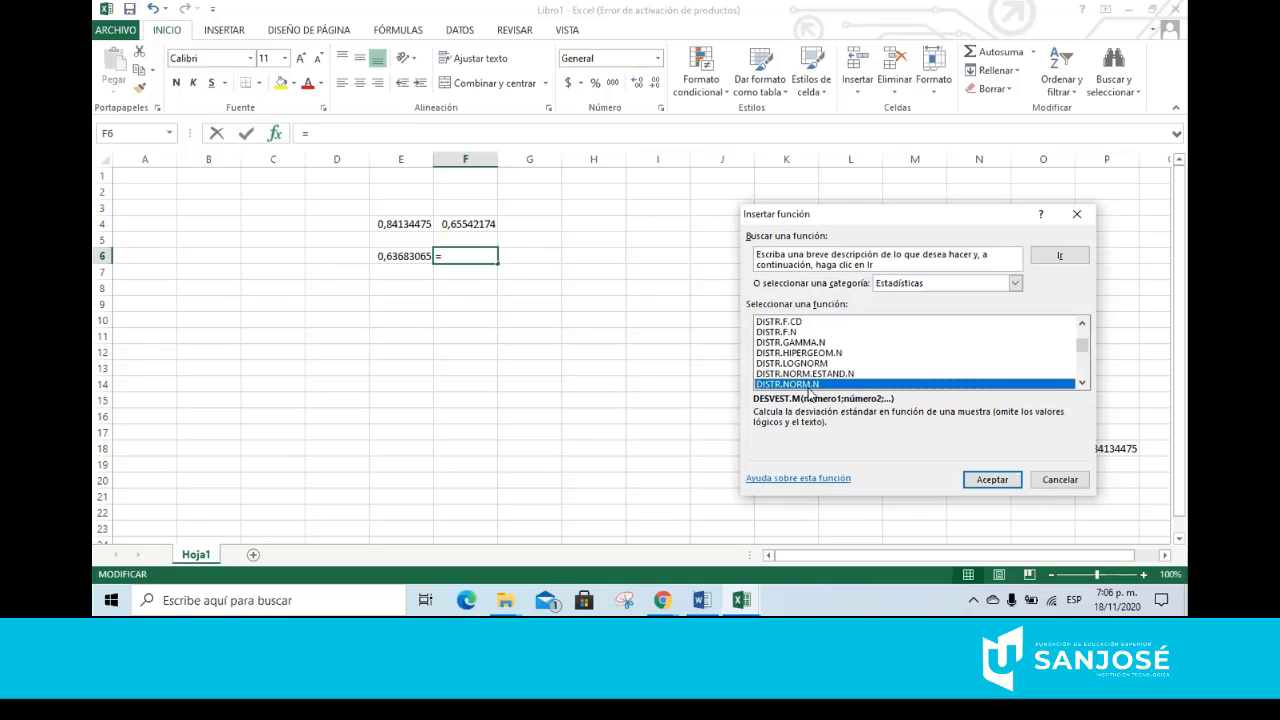
left_click(990, 480)
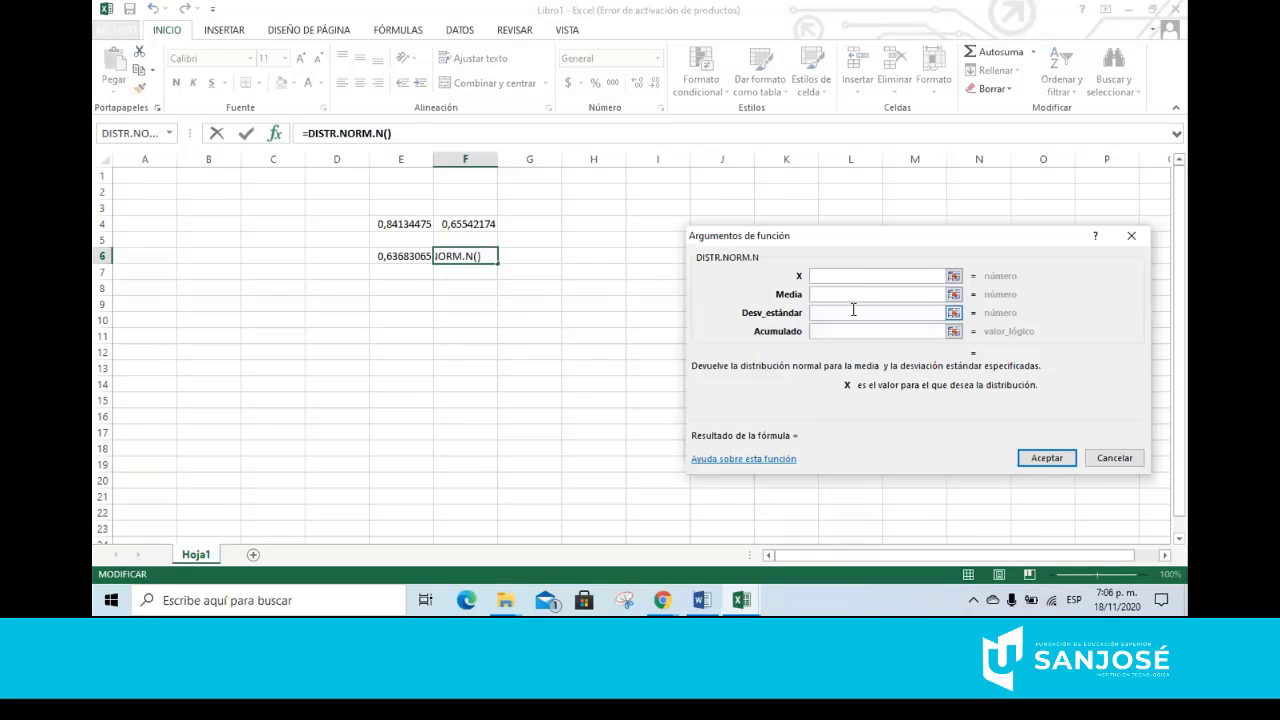
Set the DISTR.NORM.N arguments X to 354,5 and Media to 350 for cell F6
type("3")
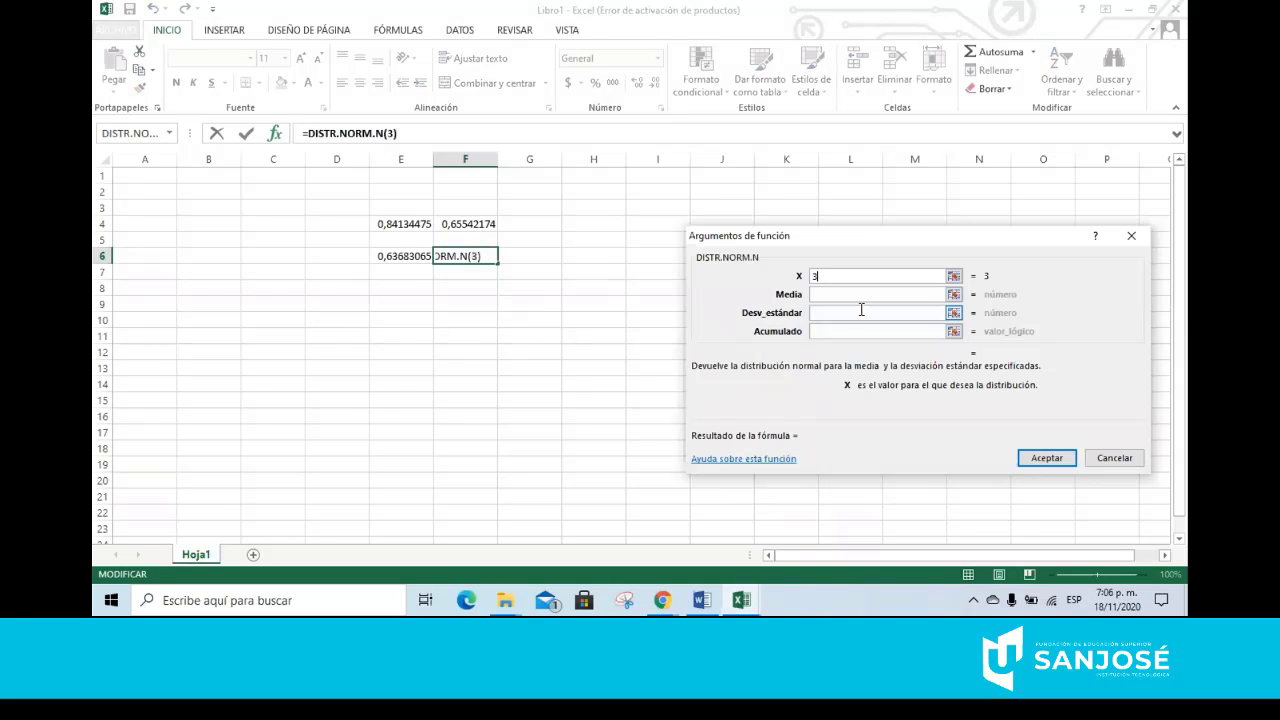
type("54,3")
key("BackSpace")
type("5")
left_click(827, 295)
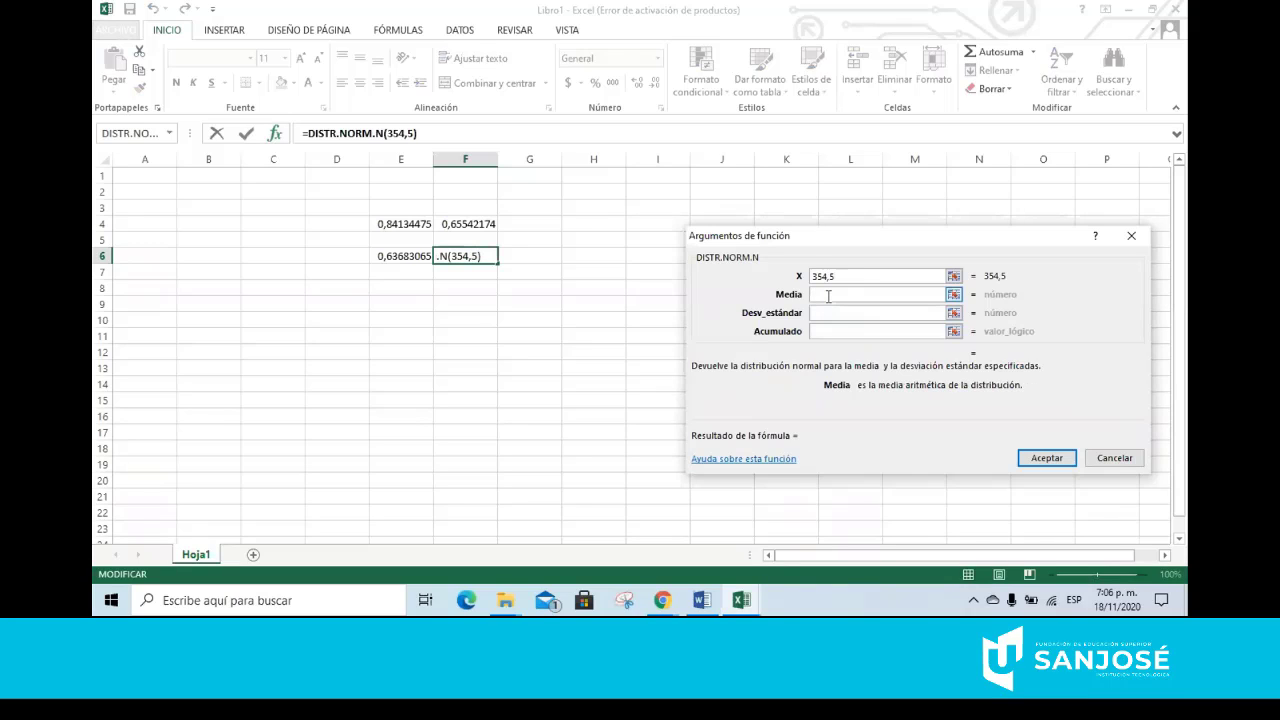
type("350")
Set Desv_estándar to 10 and Acumulado to 1, and accept the formula in F6
left_click(828, 313)
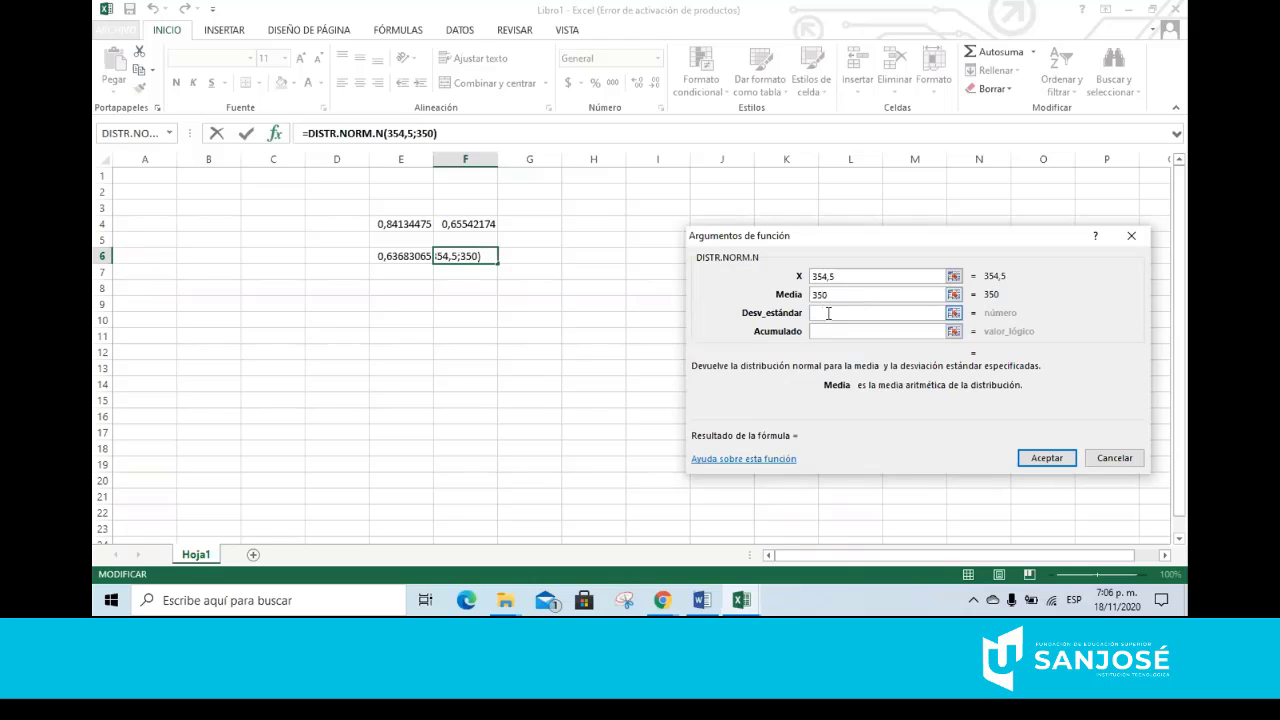
left_click(828, 313)
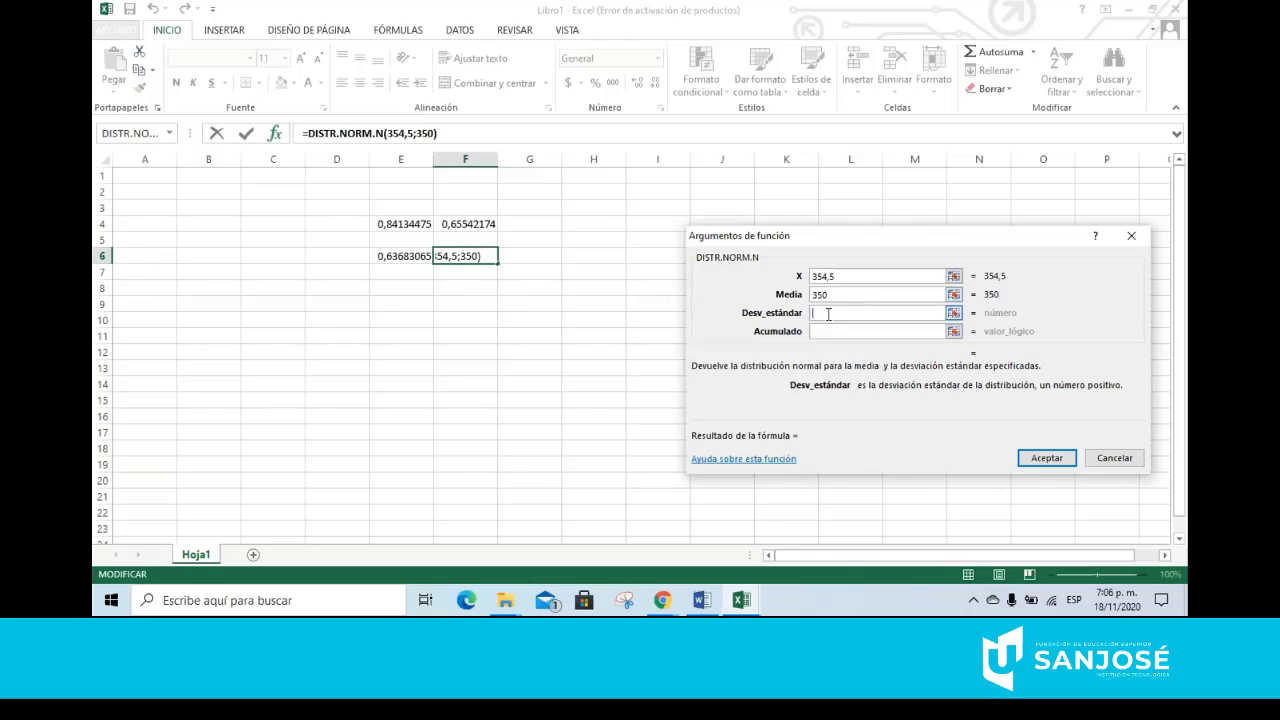
type("10")
left_click(826, 332)
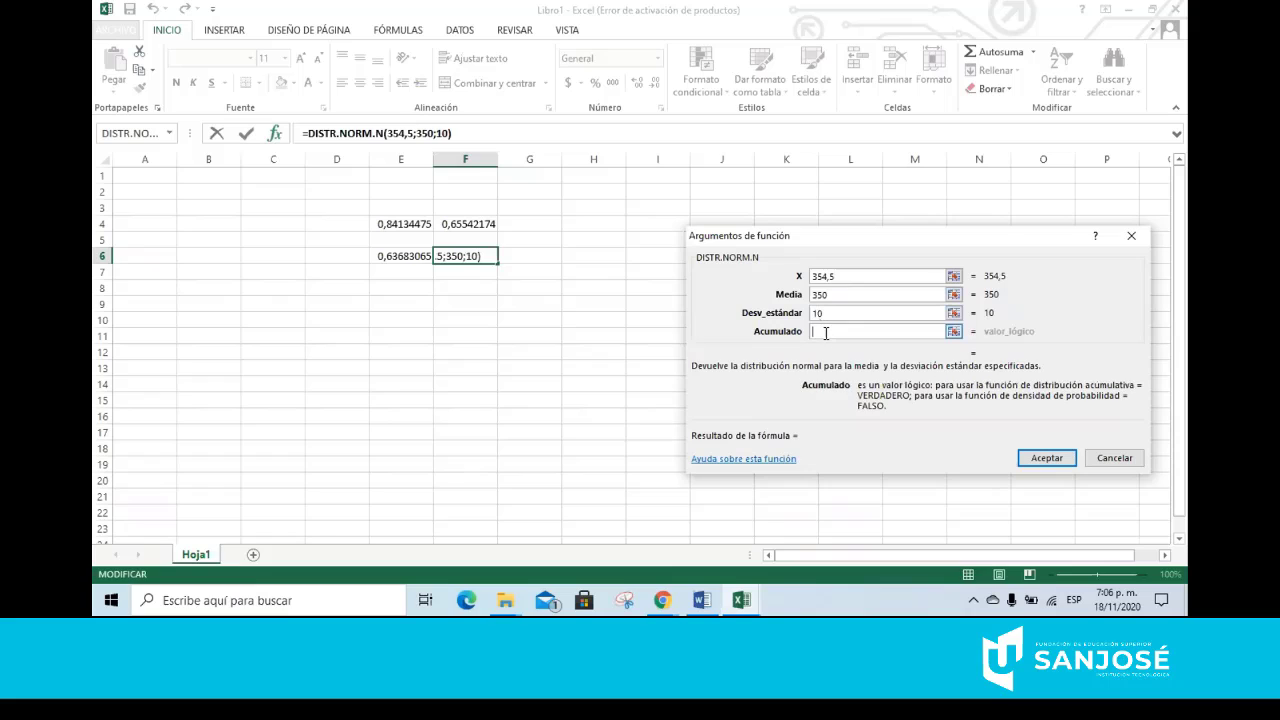
type("1")
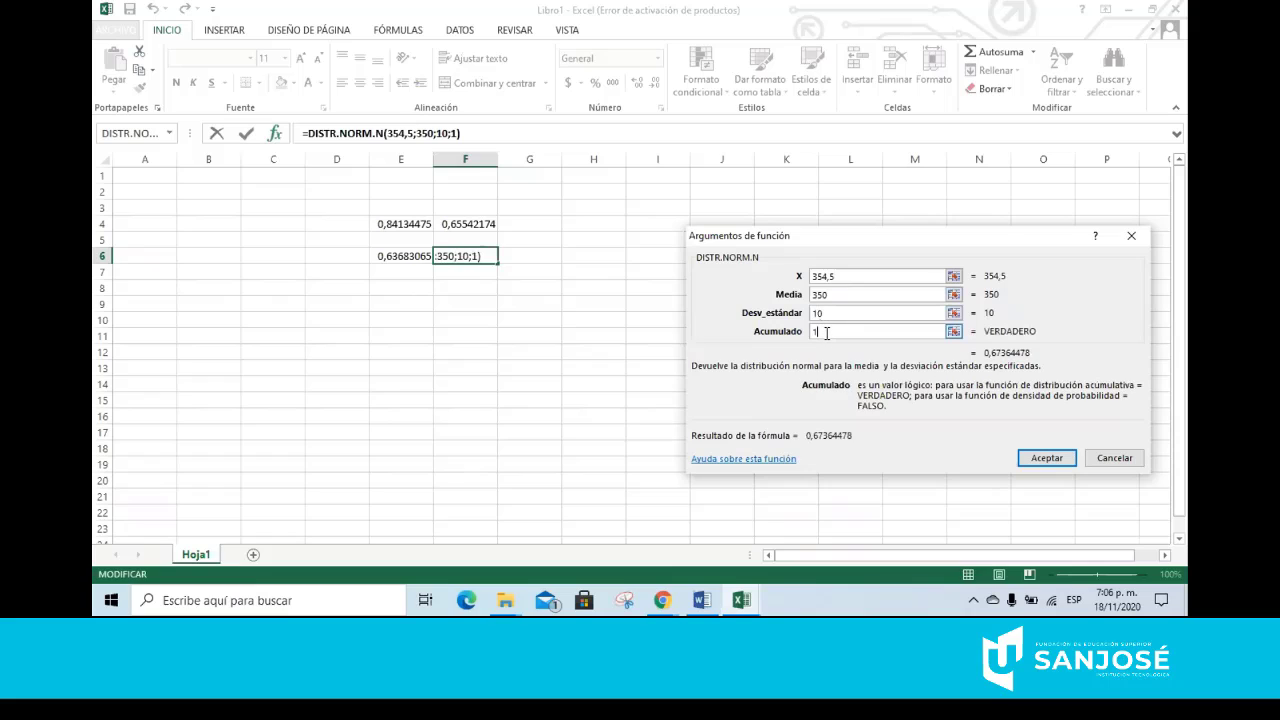
left_click(1040, 460)
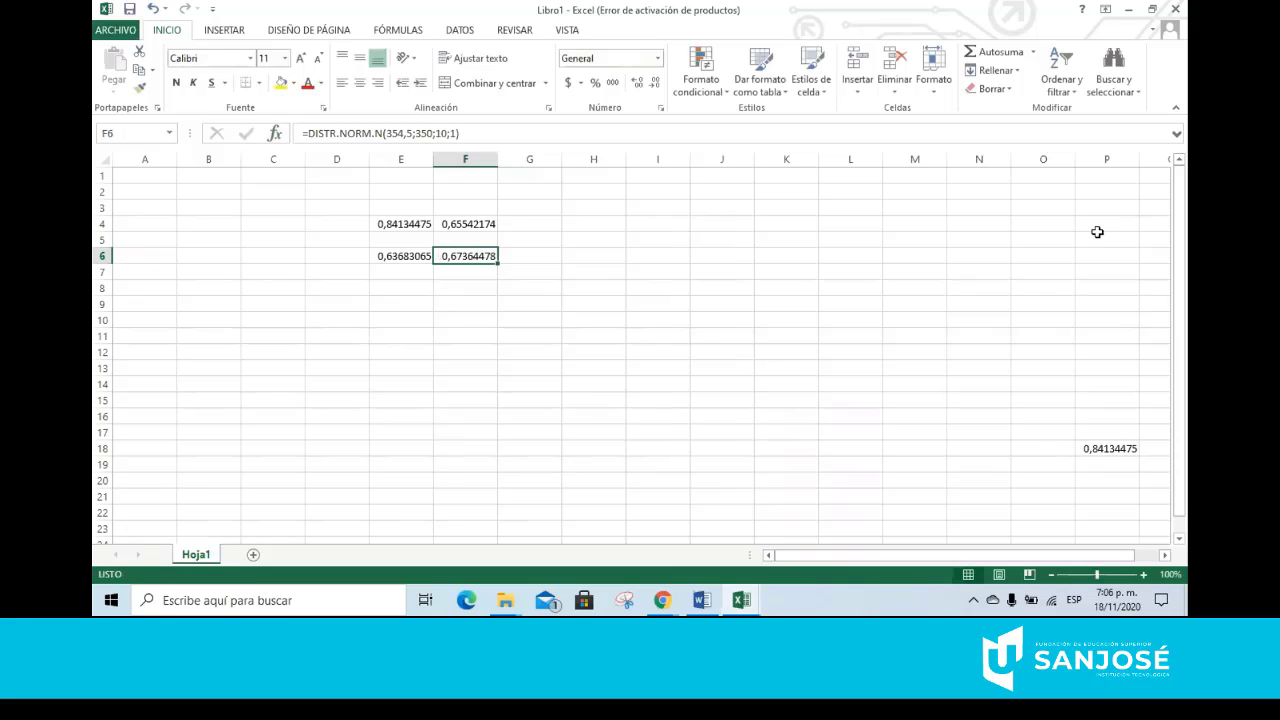
Switch to the Word document and examine the solutions for bottles with exactly 354 cc and for spillage above the 365 cc capacity
left_click(701, 600)
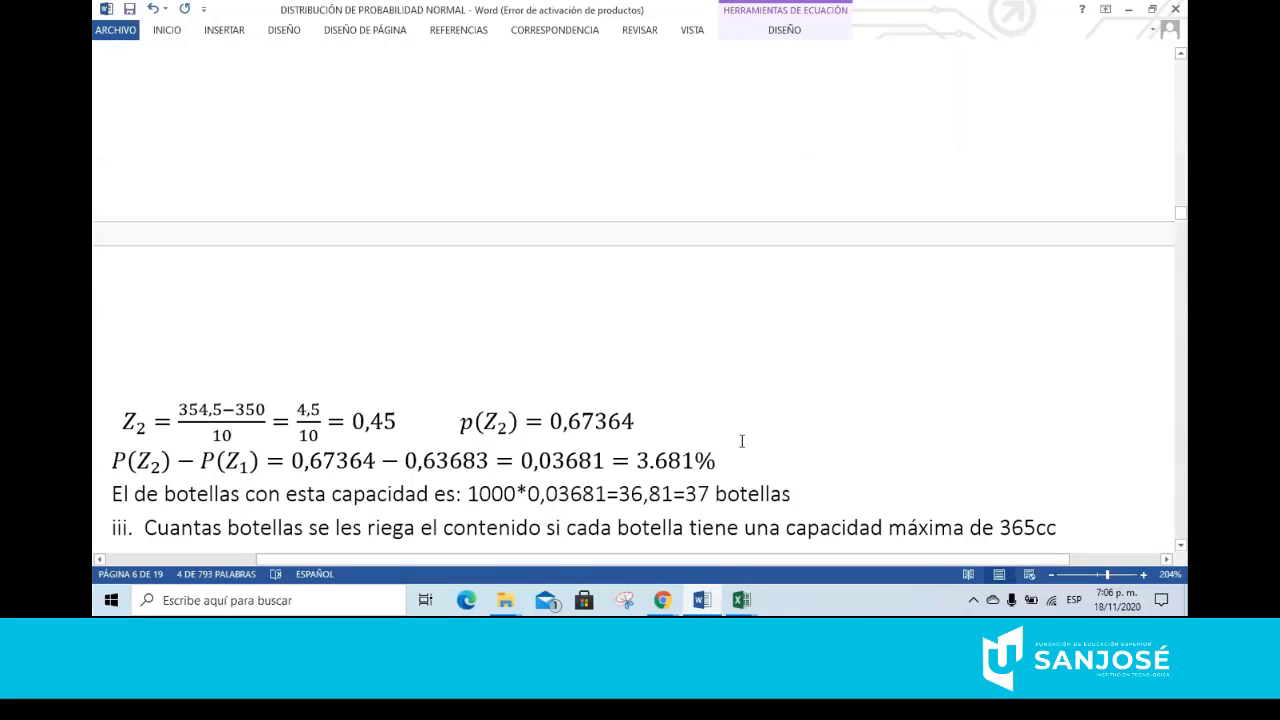
scroll(742, 441, "down", 2)
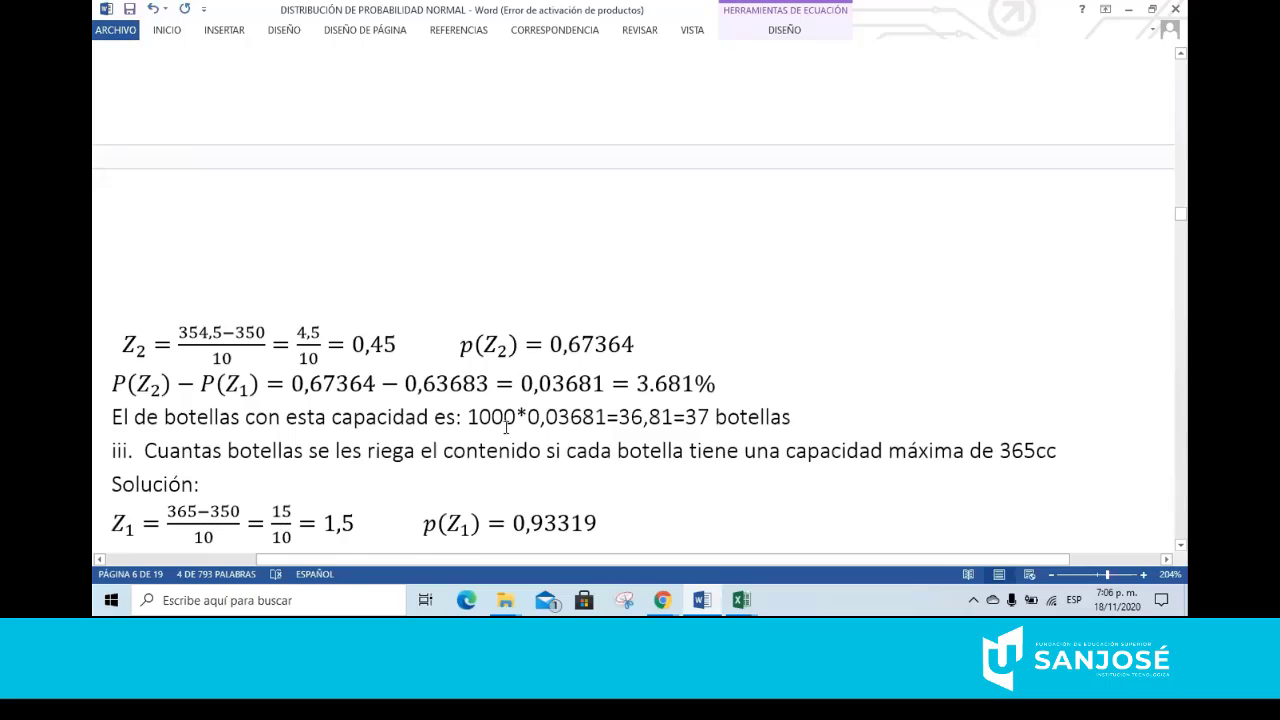
scroll(506, 428, "down", 4)
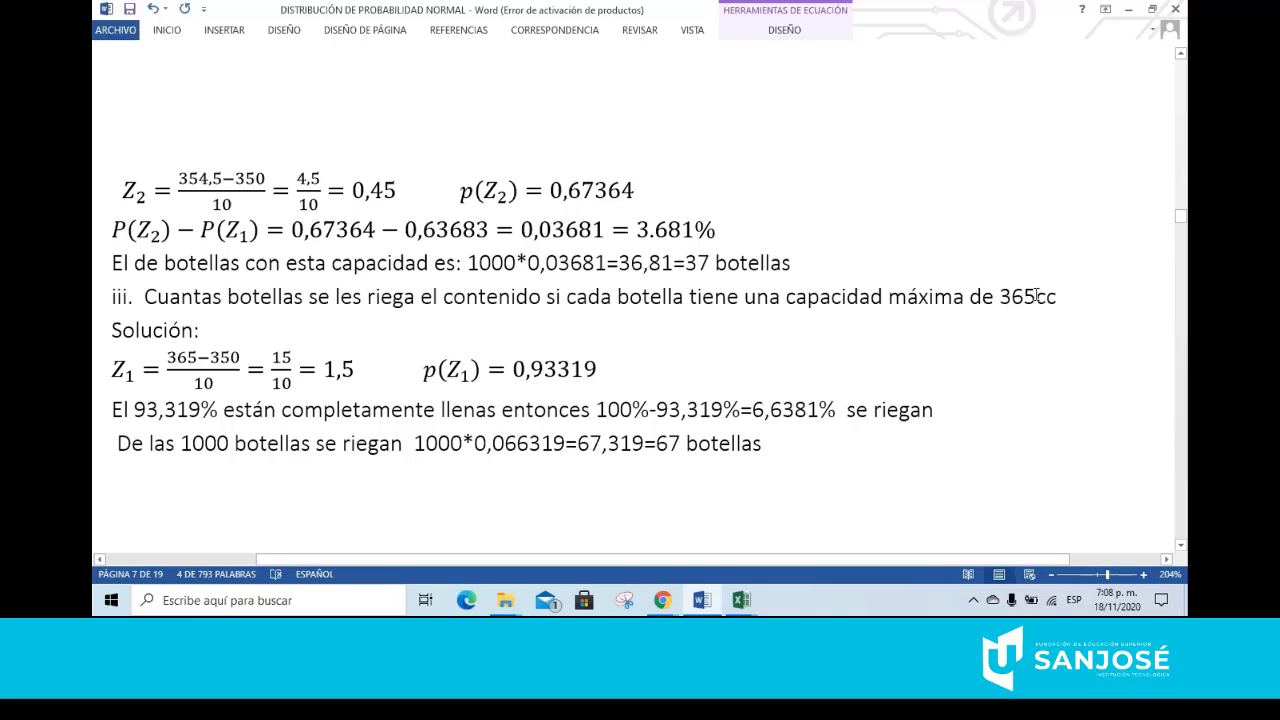
scroll(888, 275, "up", 10)
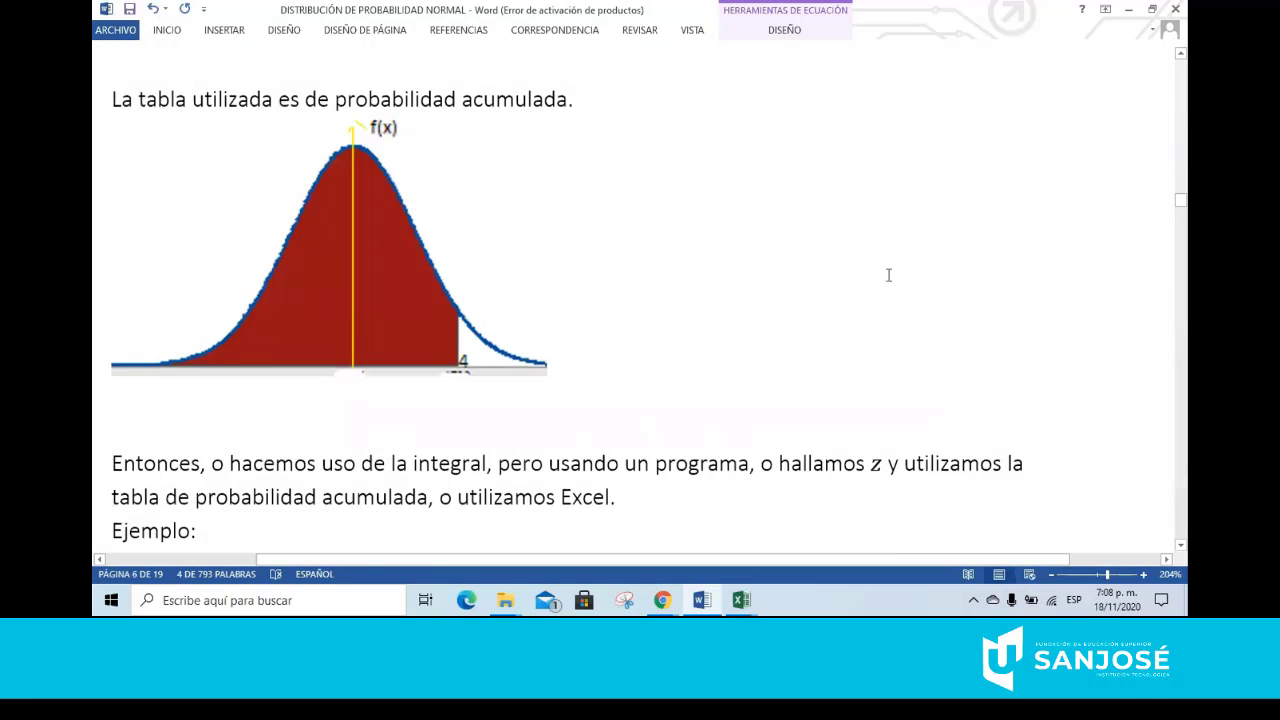
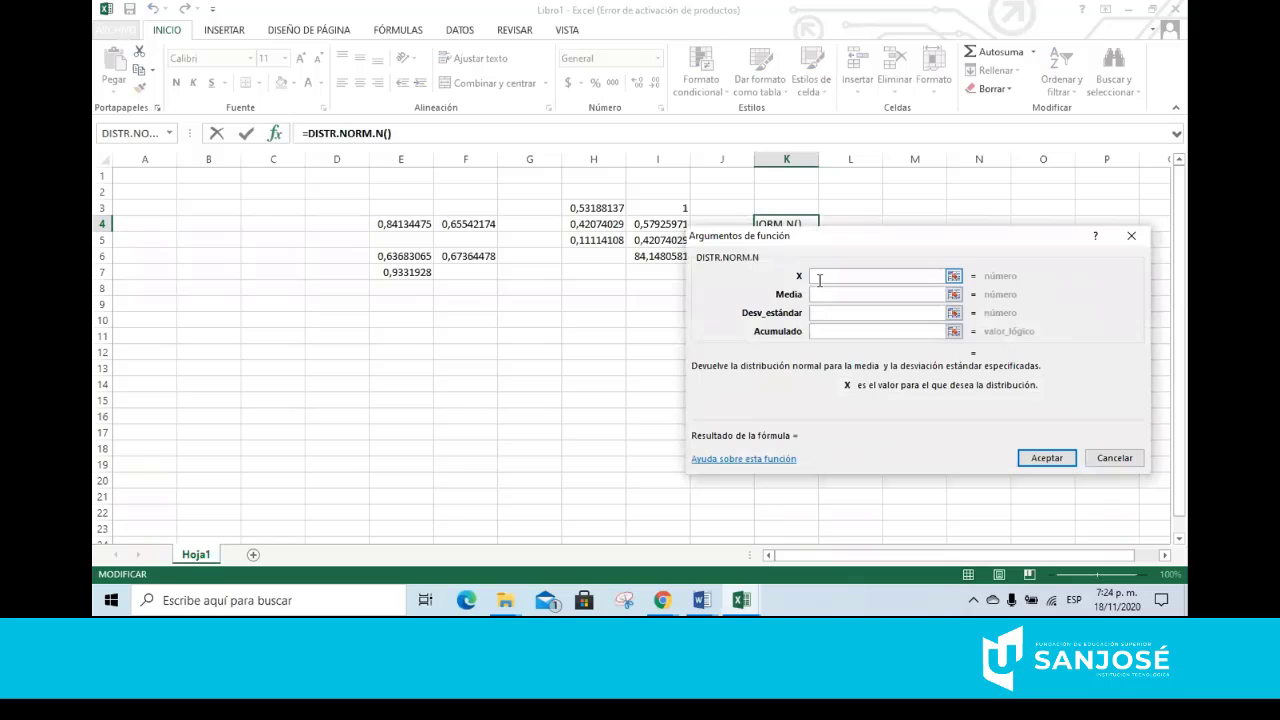
Set the DISTR.NORM.N arguments X to 54,5 and Media to 50 for cell K4
type("54")
key("Tab")
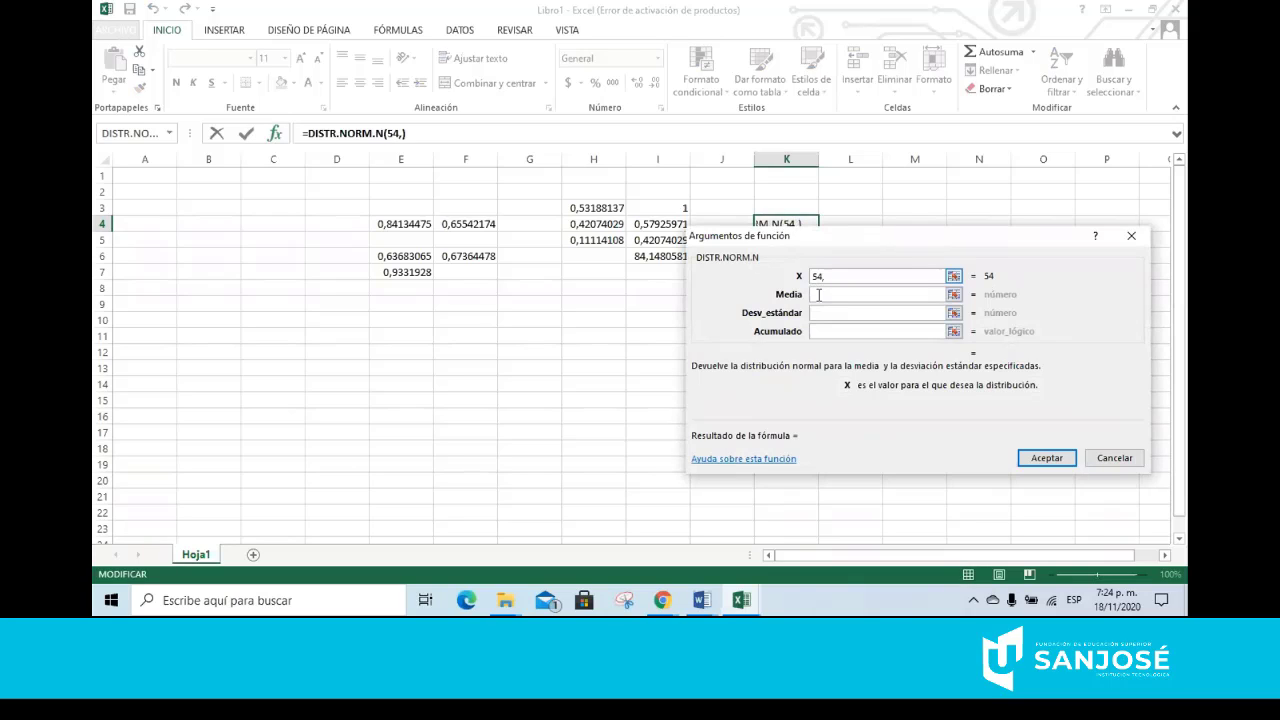
left_click(819, 297)
type("5")
left_click(823, 293)
type("50")
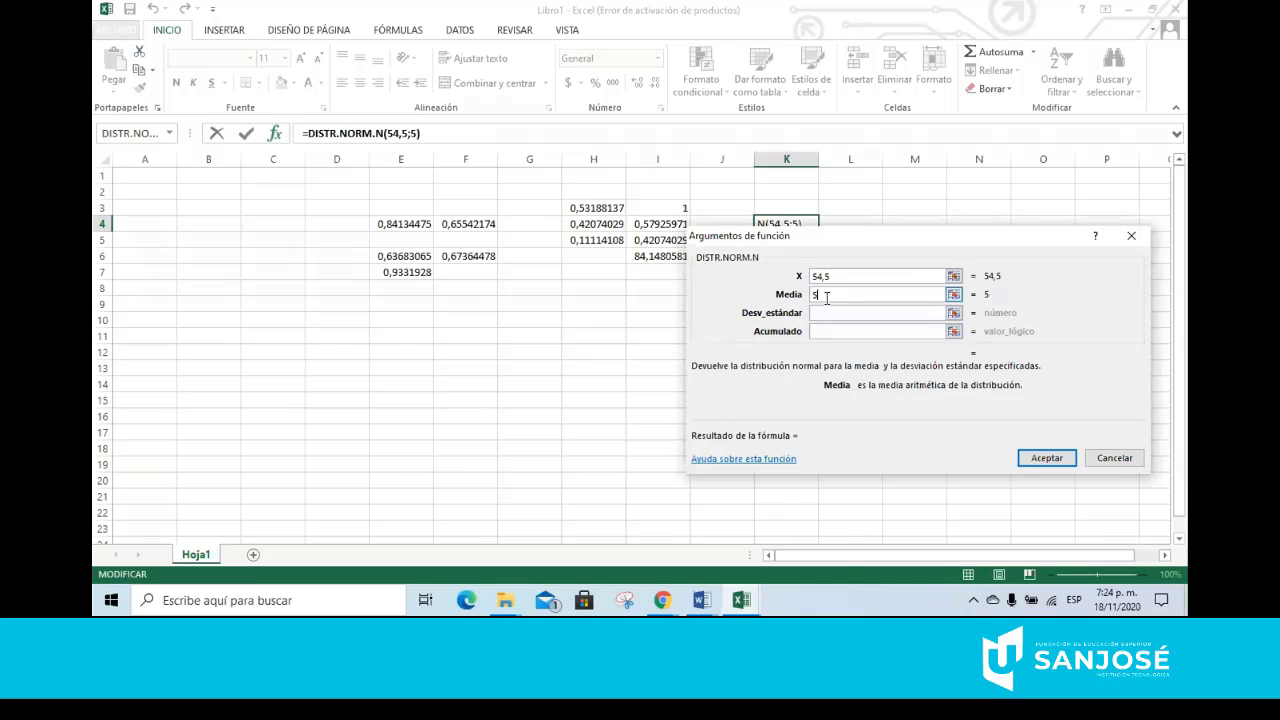
Set Desv_estándar to 25 and Acumulado to 1, and accept the formula in K4
left_click(822, 311)
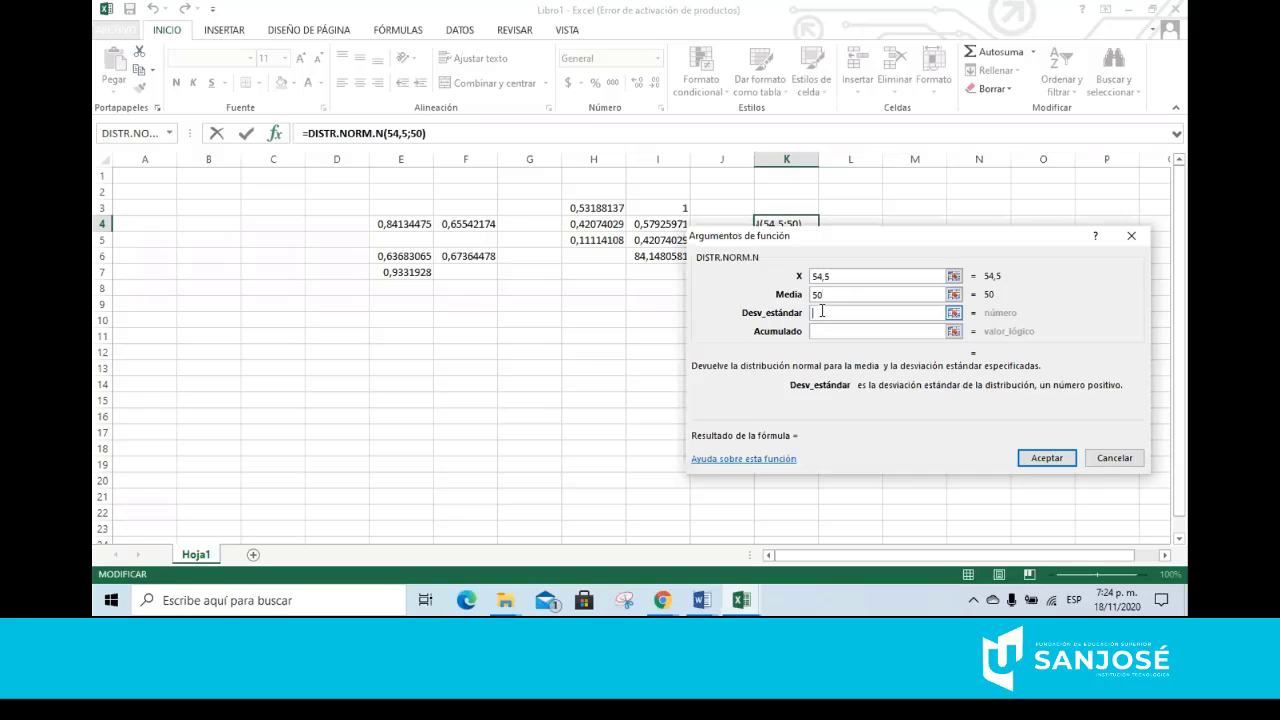
type("25")
left_click(824, 332)
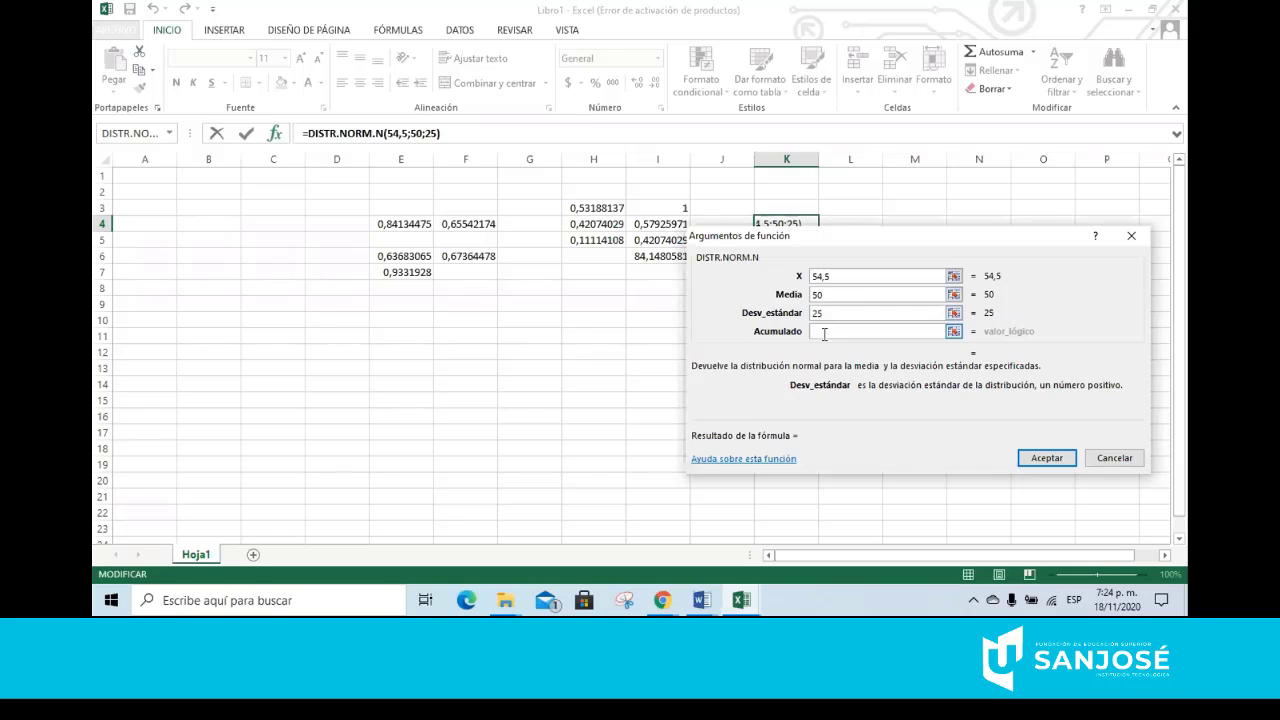
type("1")
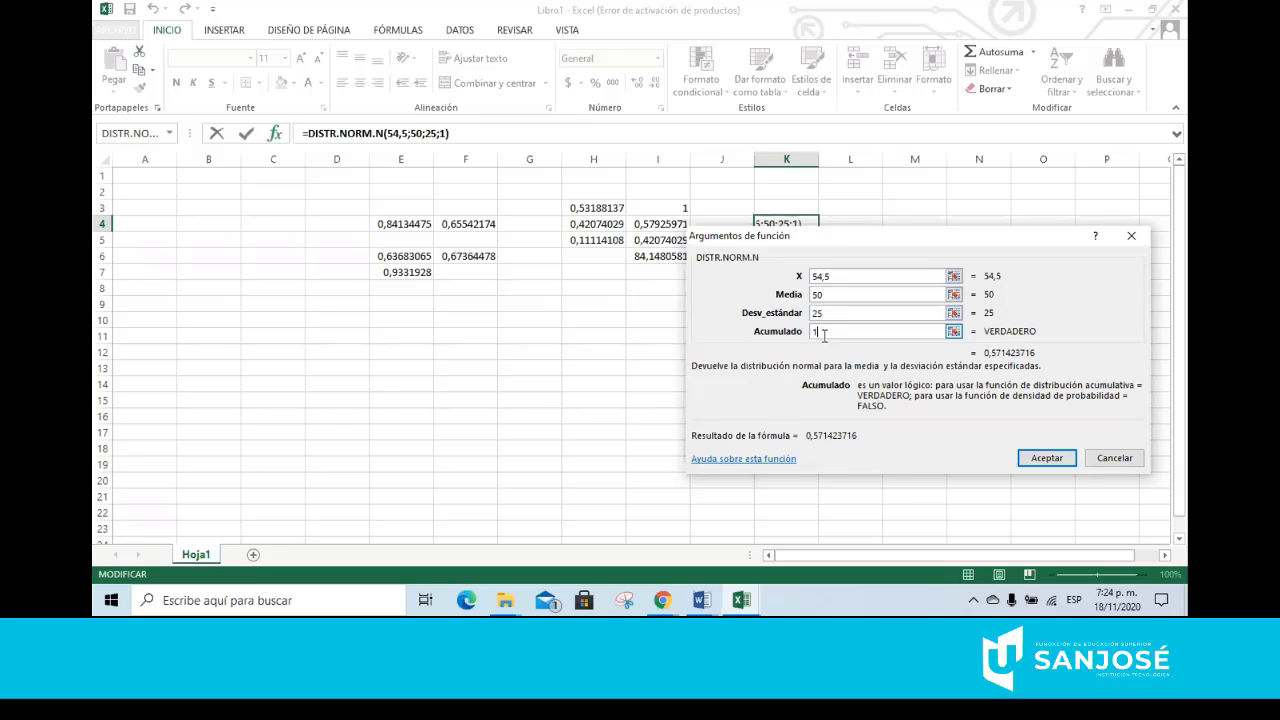
left_click(1050, 460)
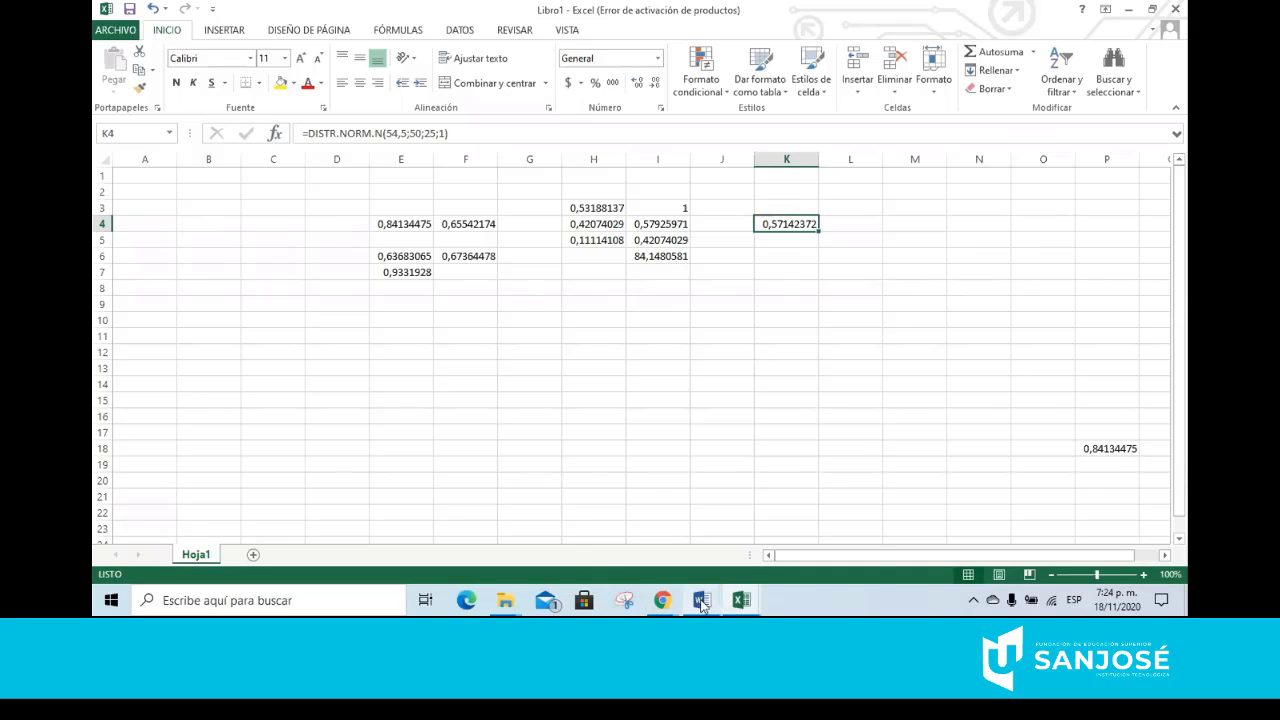
Switch to the Word document DISTRIBUCIÓN DE PROBABILIDAD NORMAL and complete item iv's line as "p(54,5)=0,5714 p(55,5)="
mouse_move(703, 603)
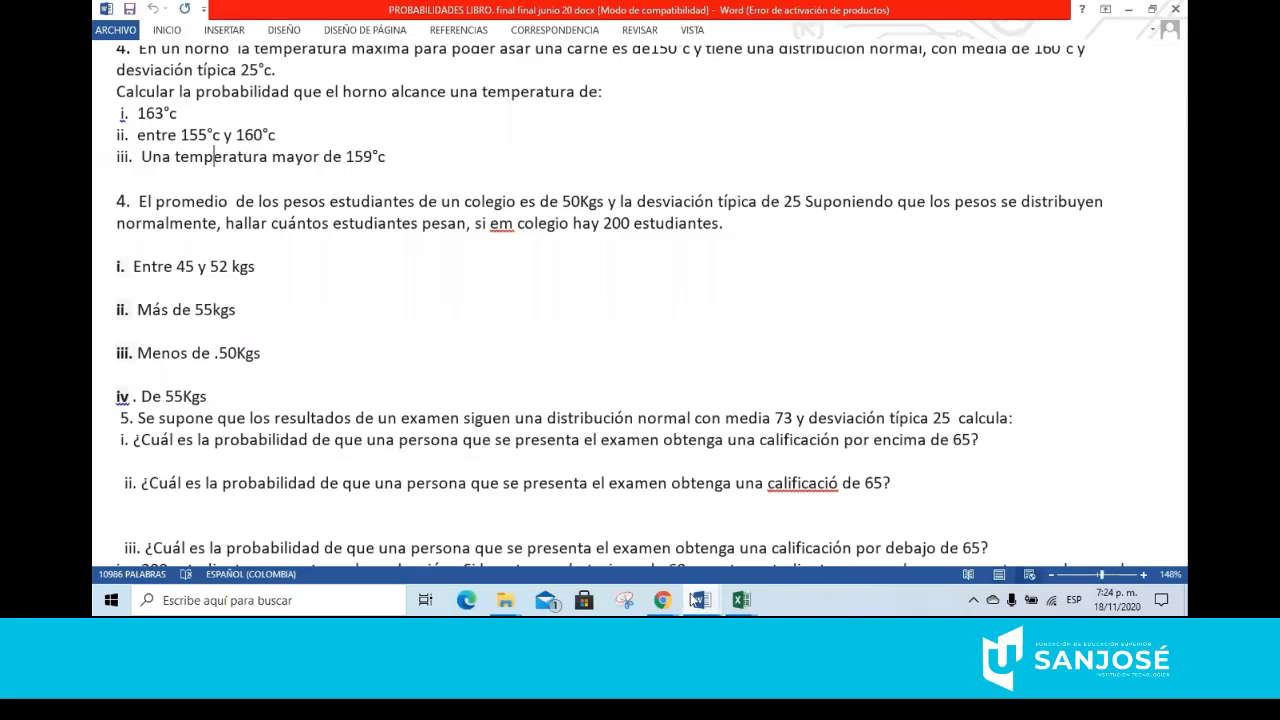
left_click(612, 530)
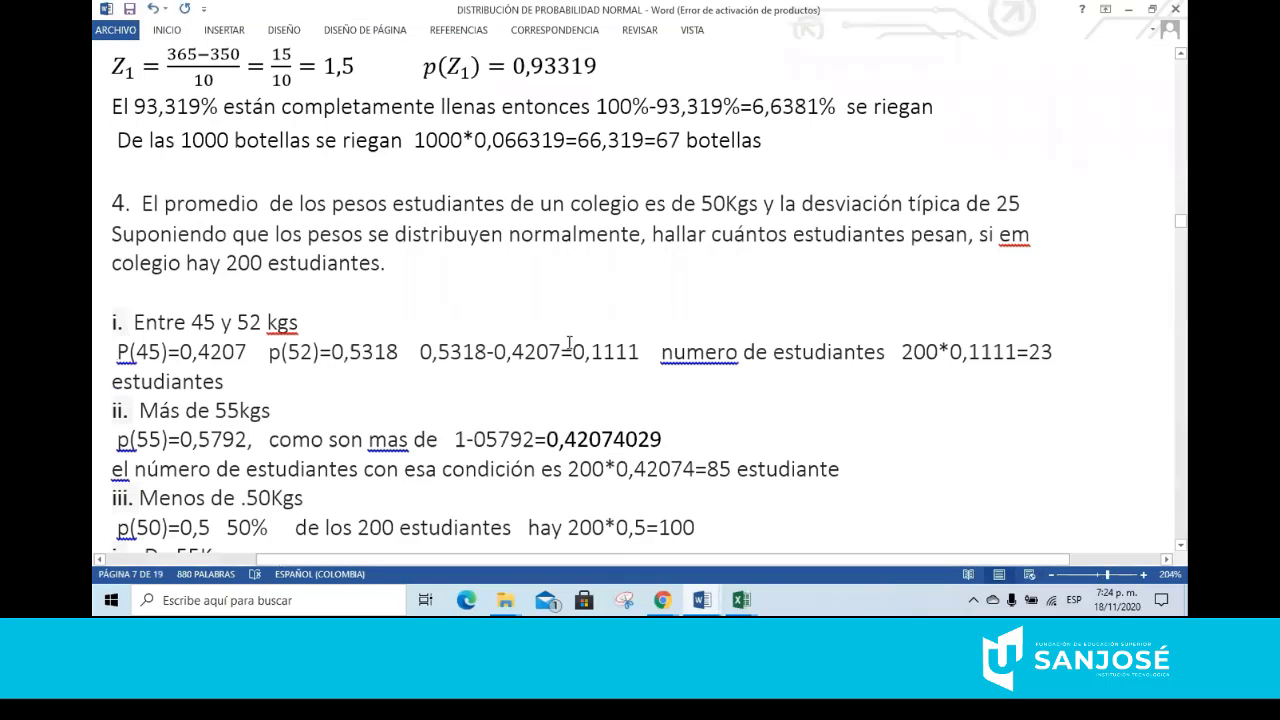
scroll(428, 449, "down", 5)
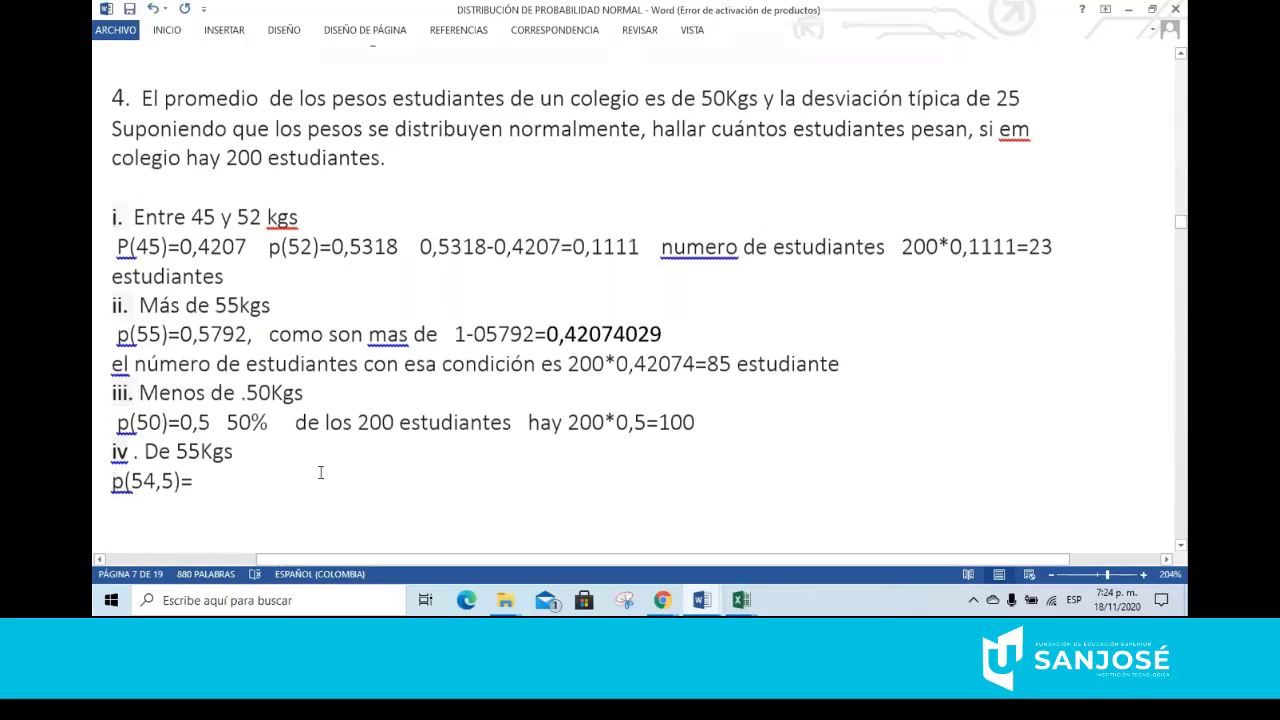
type("0,")
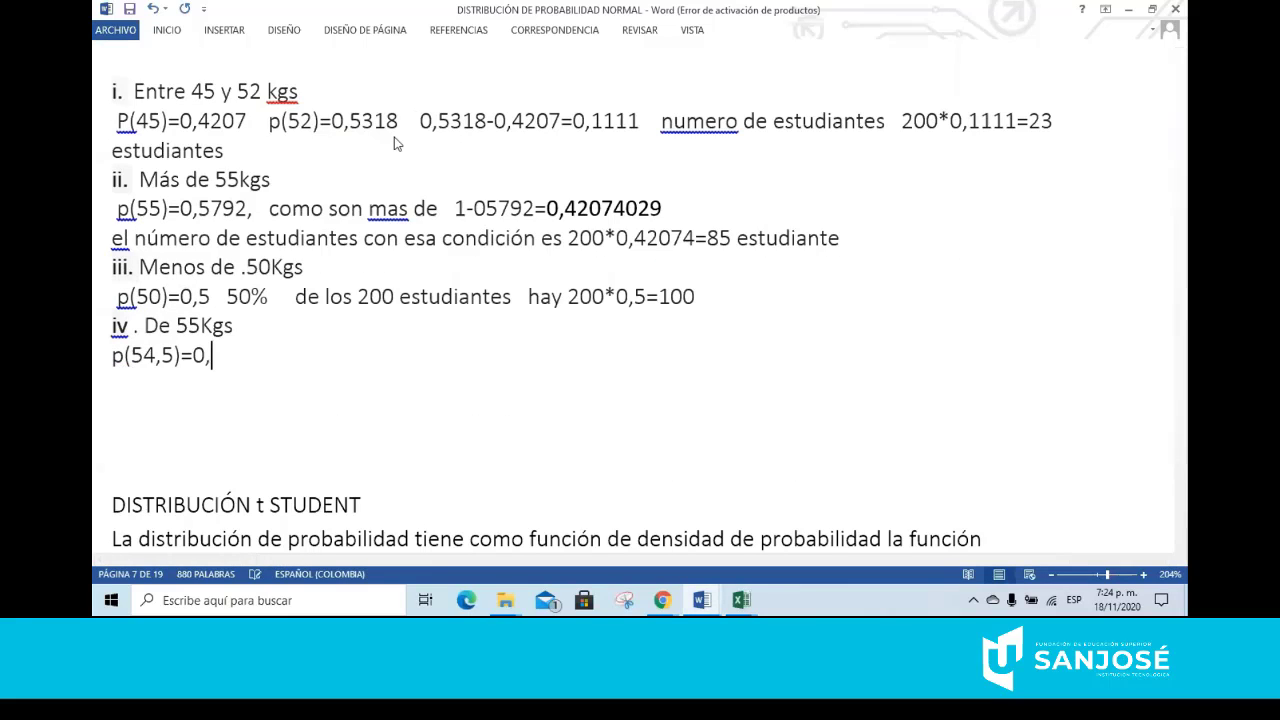
type("5714    p(")
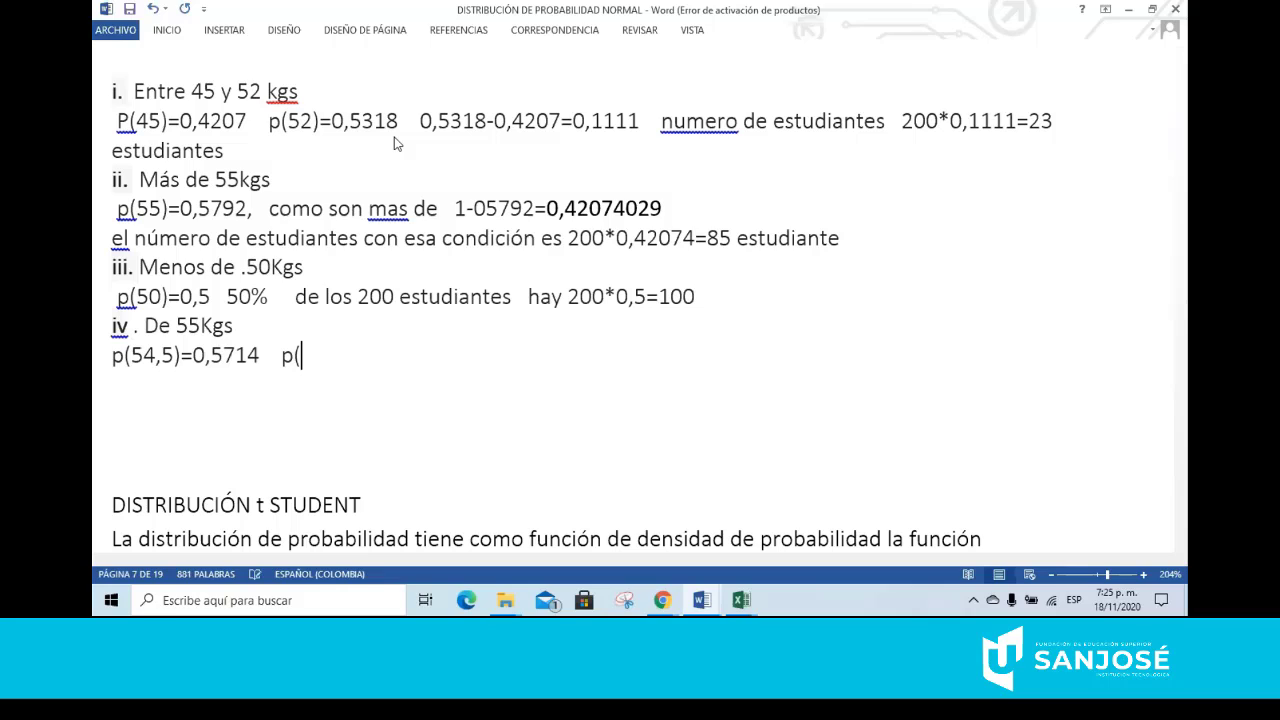
type("55,5)=")
Switch to the Excel workbook Libro1 and insert the statistical function DISTR.NORM.N in cell K3
left_click(742, 603)
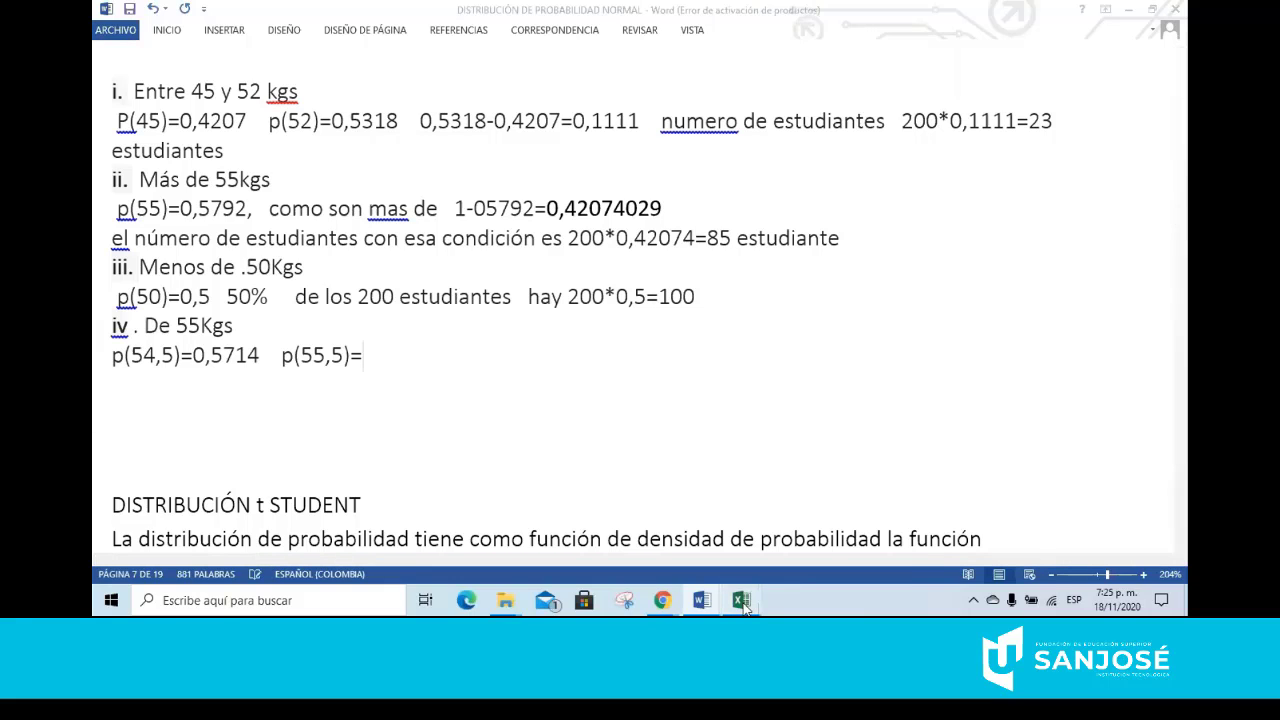
left_click(830, 533)
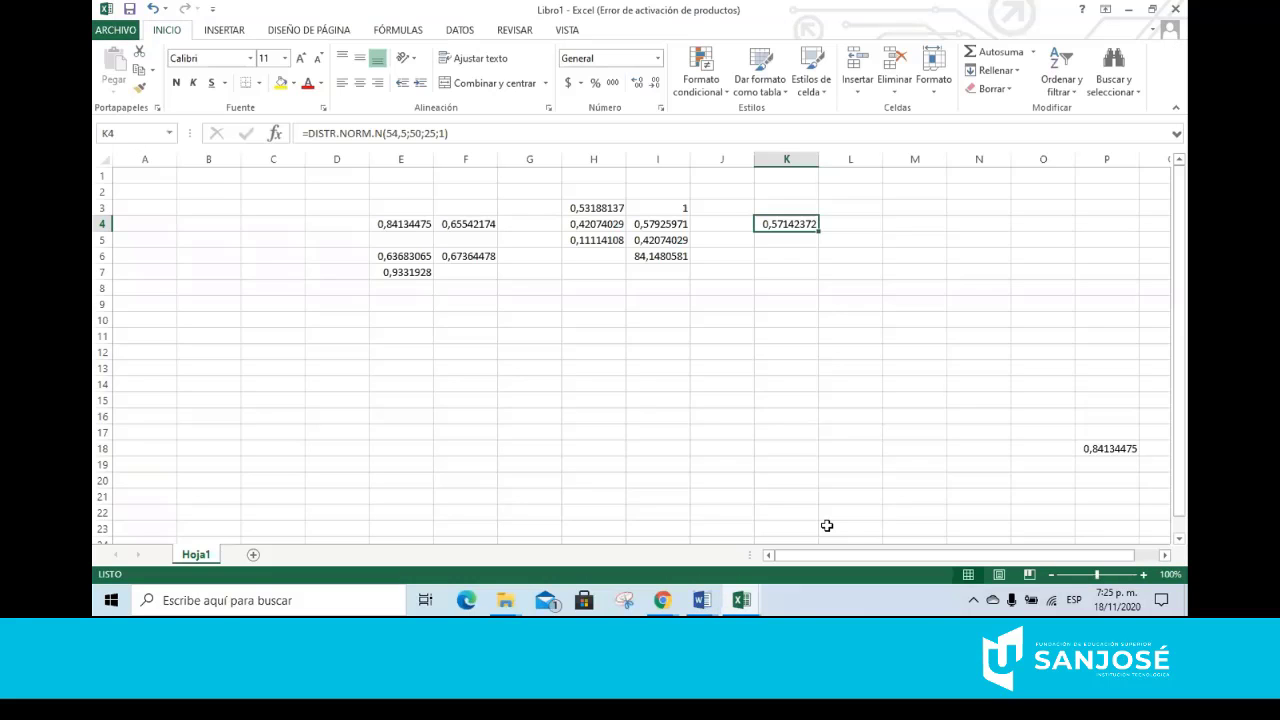
left_click(781, 206)
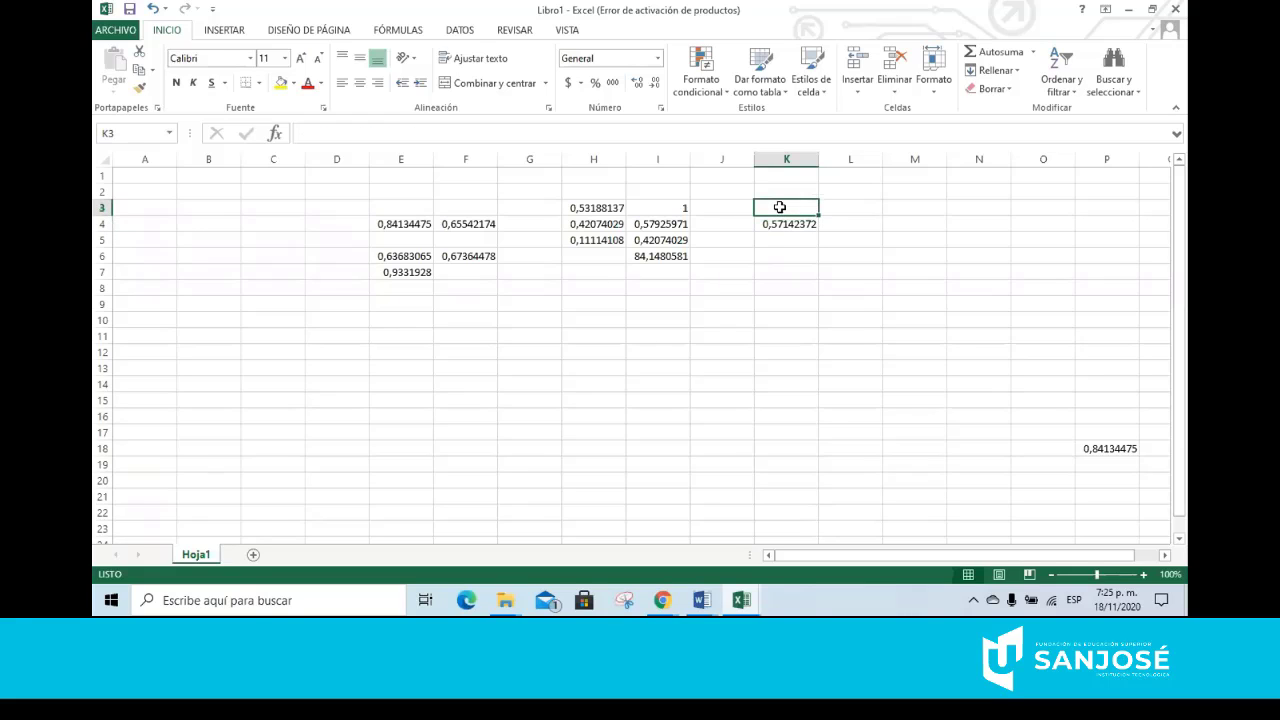
left_click(274, 133)
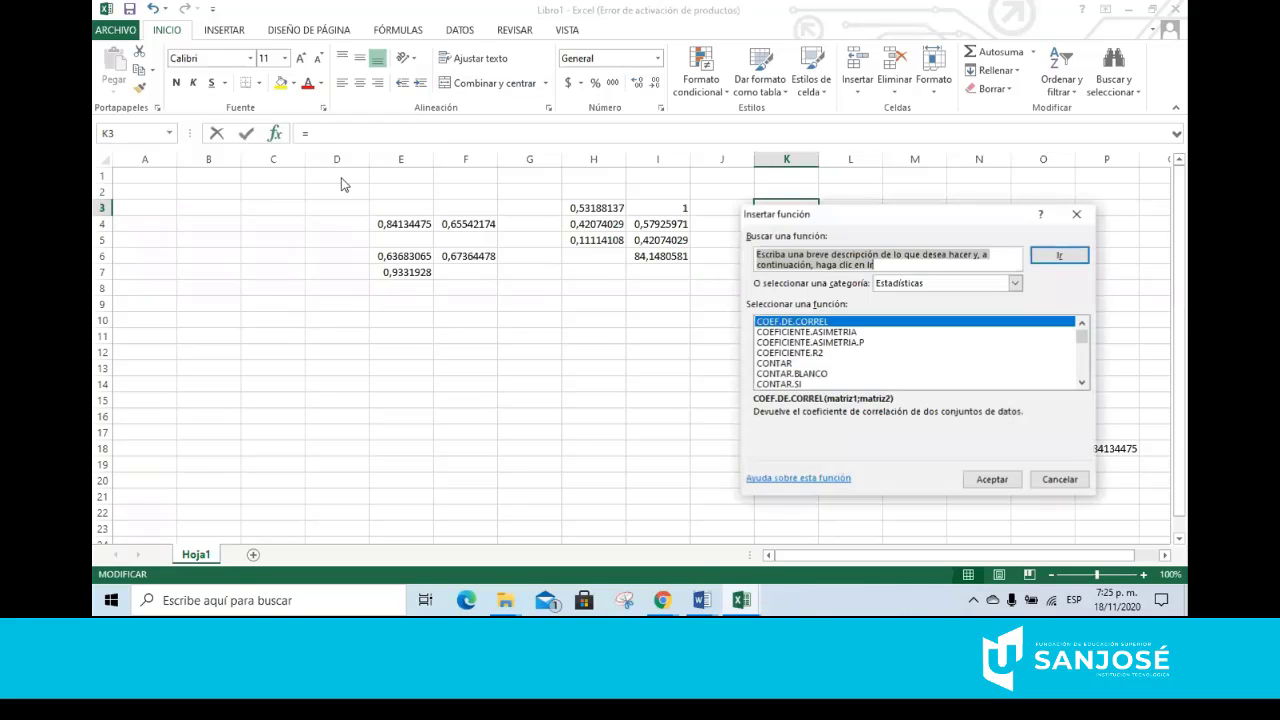
left_click(826, 332)
key("Down")
key("Down")
key("Down")
key("Down")
key("Down")
key("Down")
key("Down")
key("Down")
key("Down")
key("Down")
key("Down")
key("Down")
key("Down")
key("Down")
key("Down")
key("Down")
key("Down")
key("Down")
key("Down")
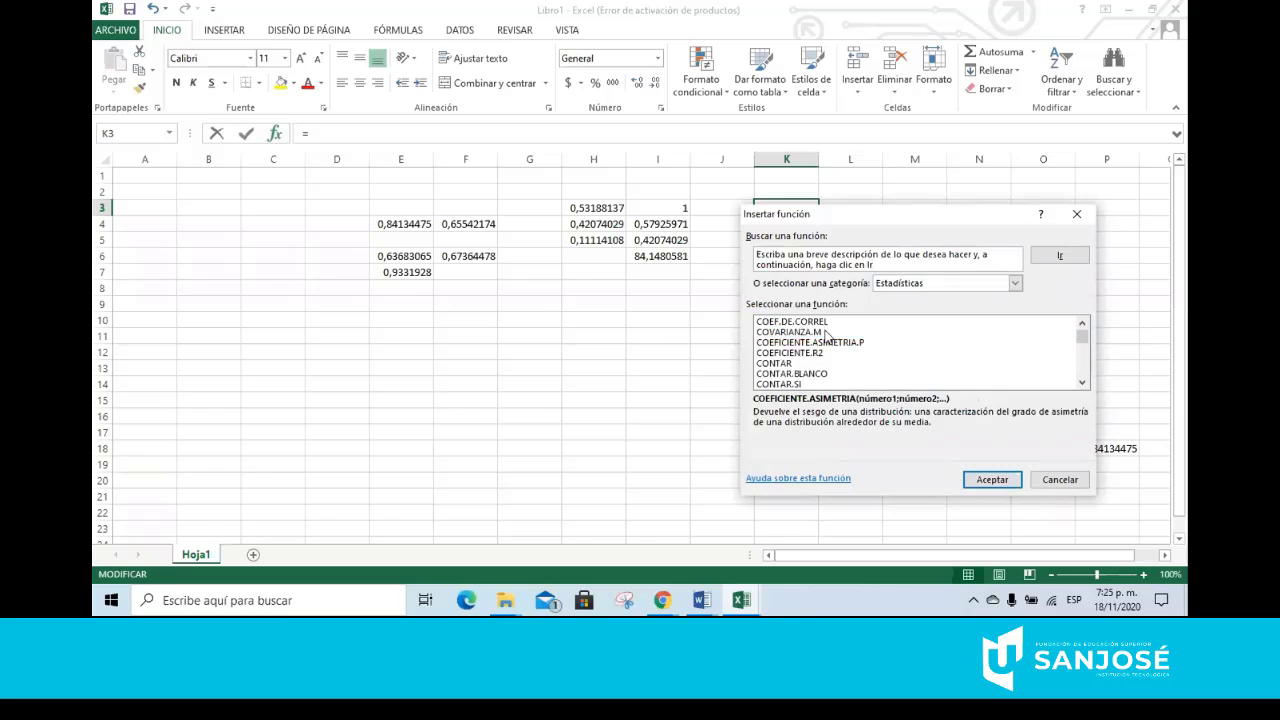
key("Down")
key("Down")
key("Down")
key("Down")
key("Down")
key("Down")
key("Down")
key("Down")
key("Down")
key("Down")
key("Down")
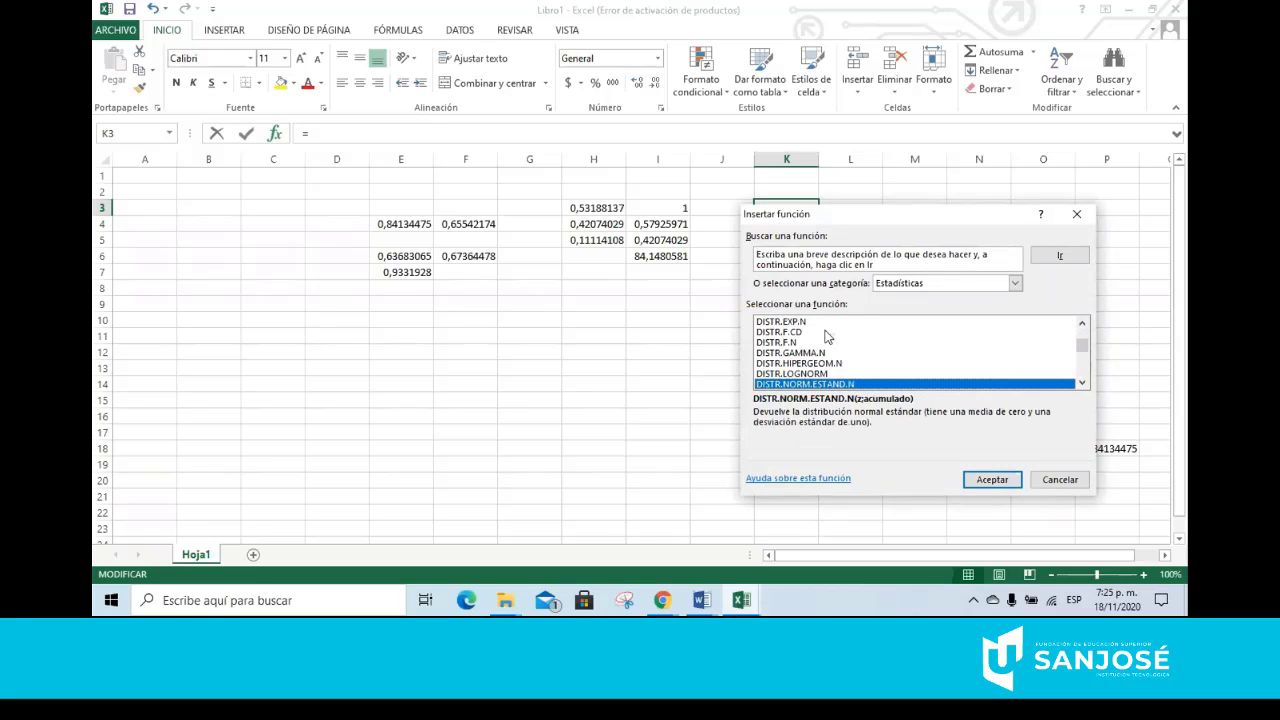
key("Down")
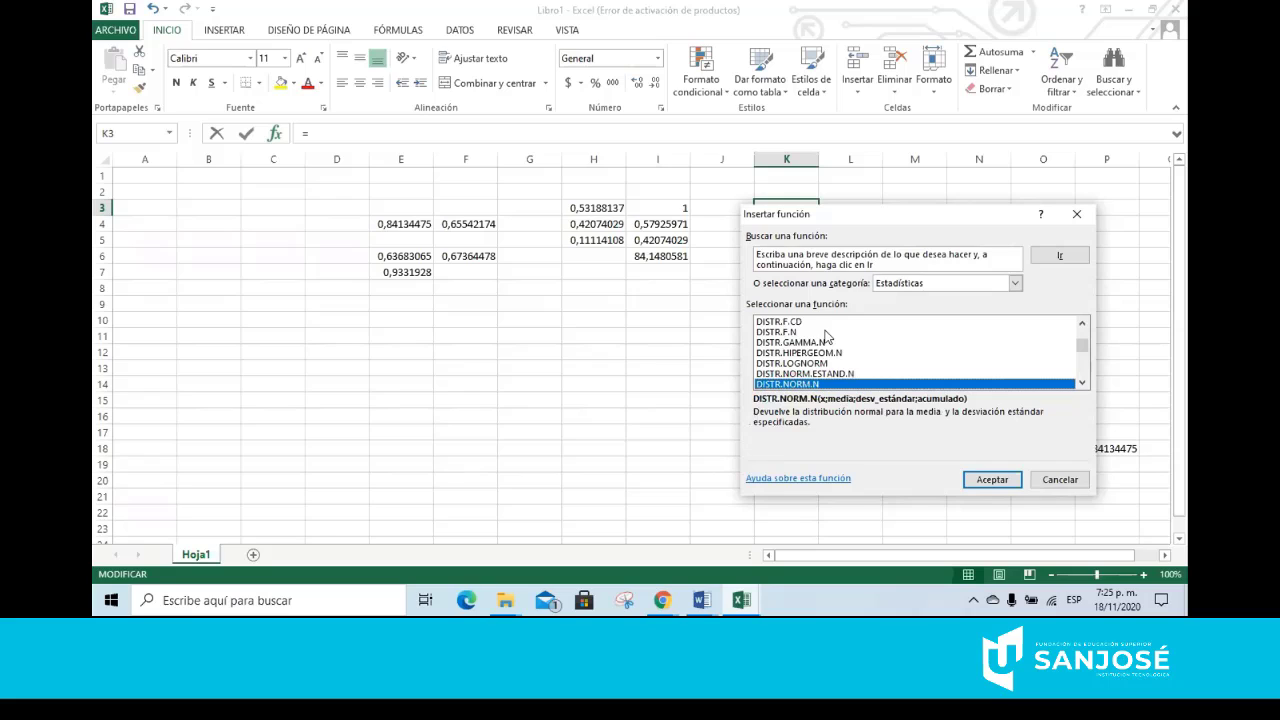
left_click(990, 478)
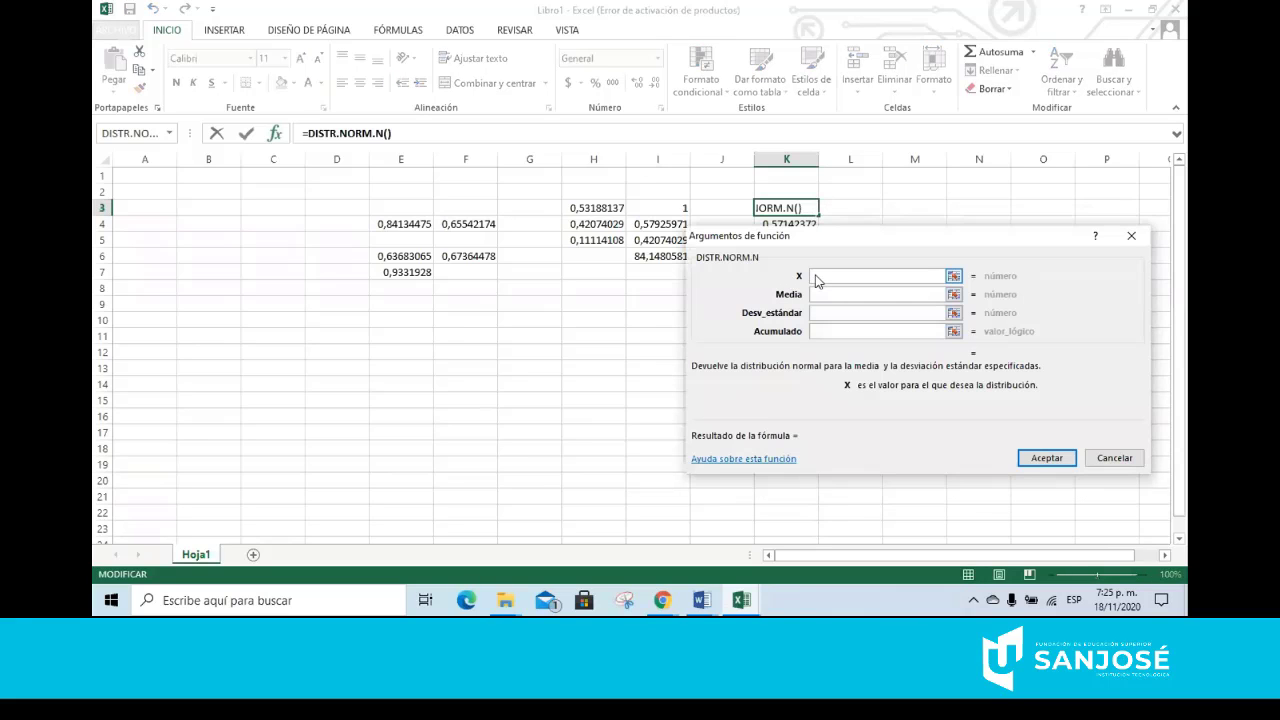
Set the function arguments X to 55,5, Media to 50, Desv_estándar to 25 and Acumulado to 1, and accept the formula in K3
type("55,")
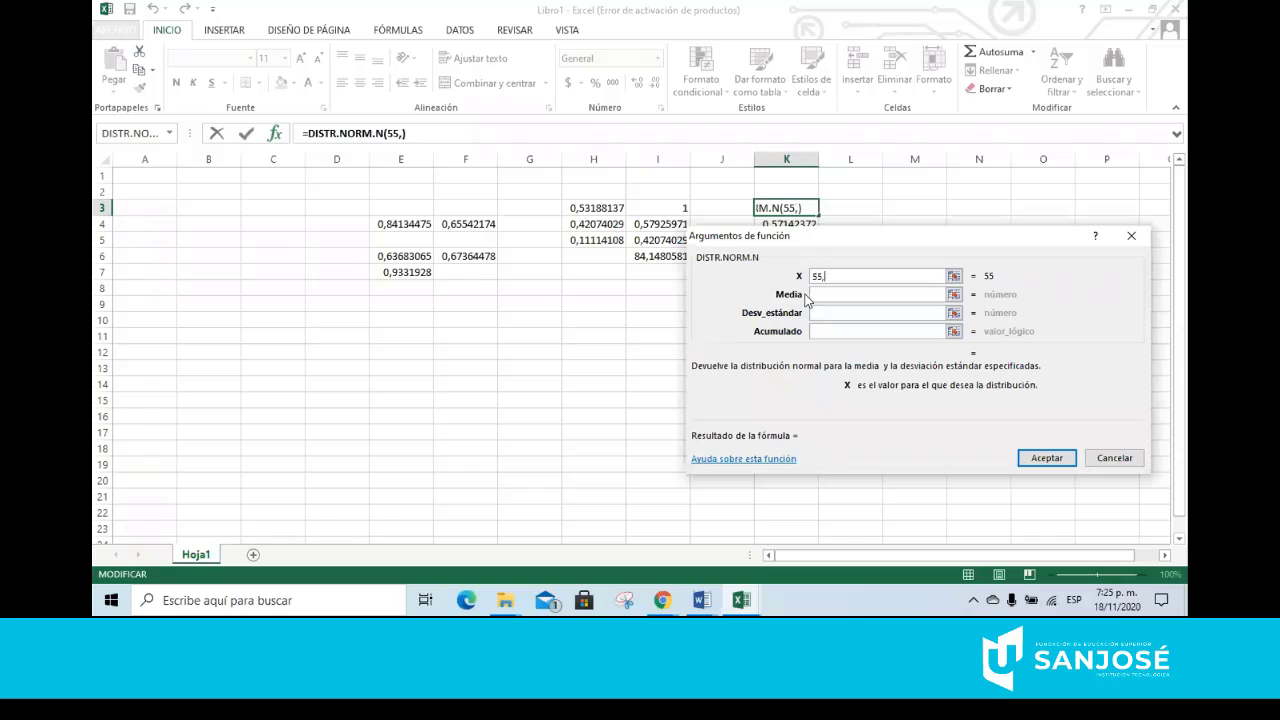
type("5")
left_click(818, 294)
type("50")
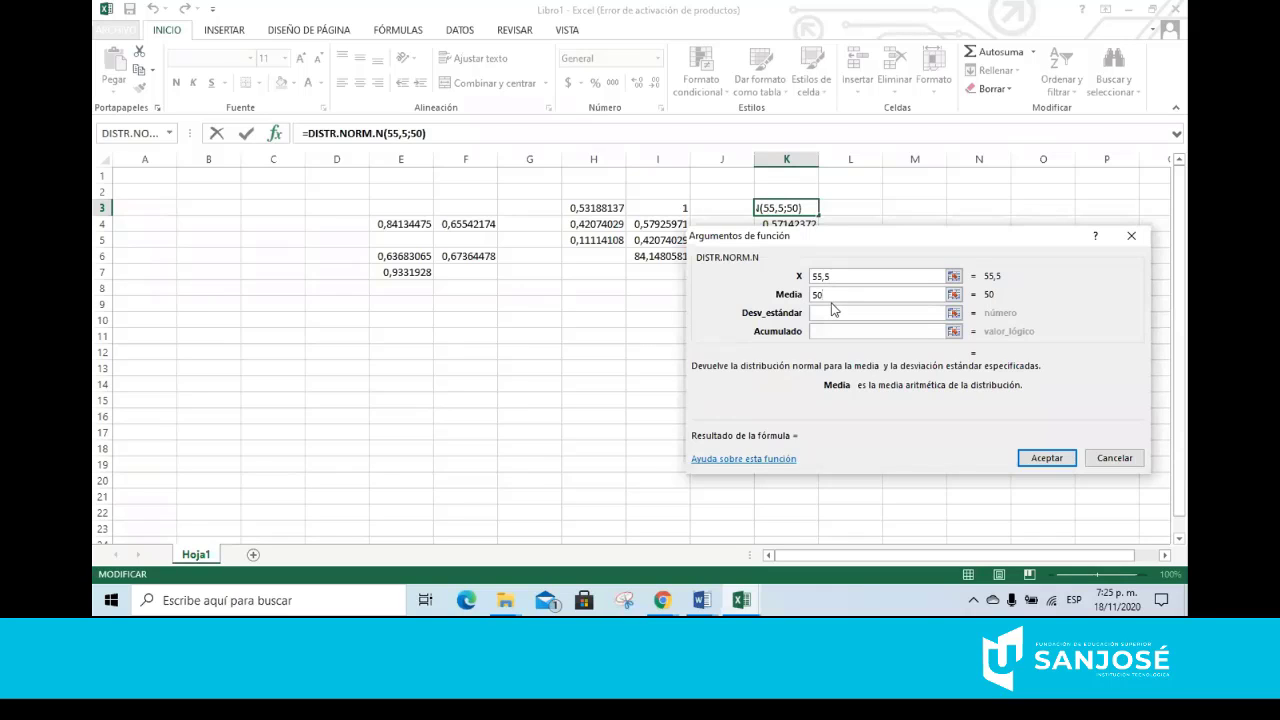
left_click(830, 312)
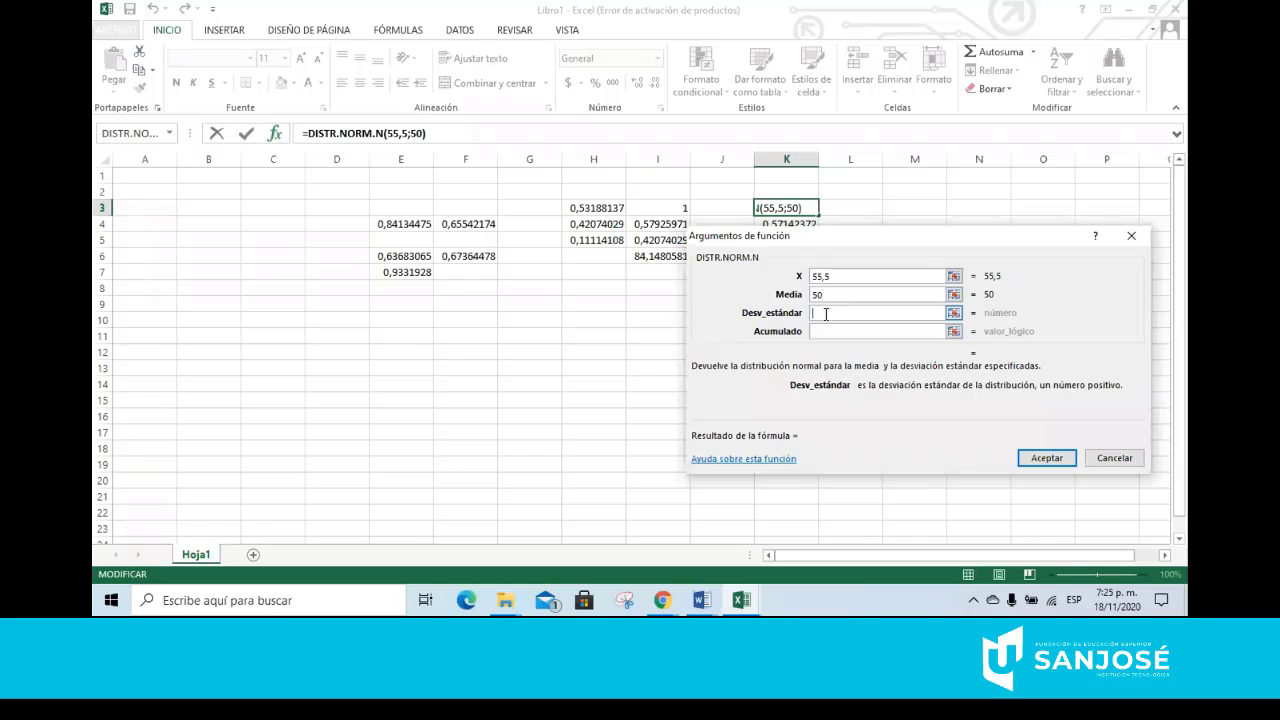
type("25")
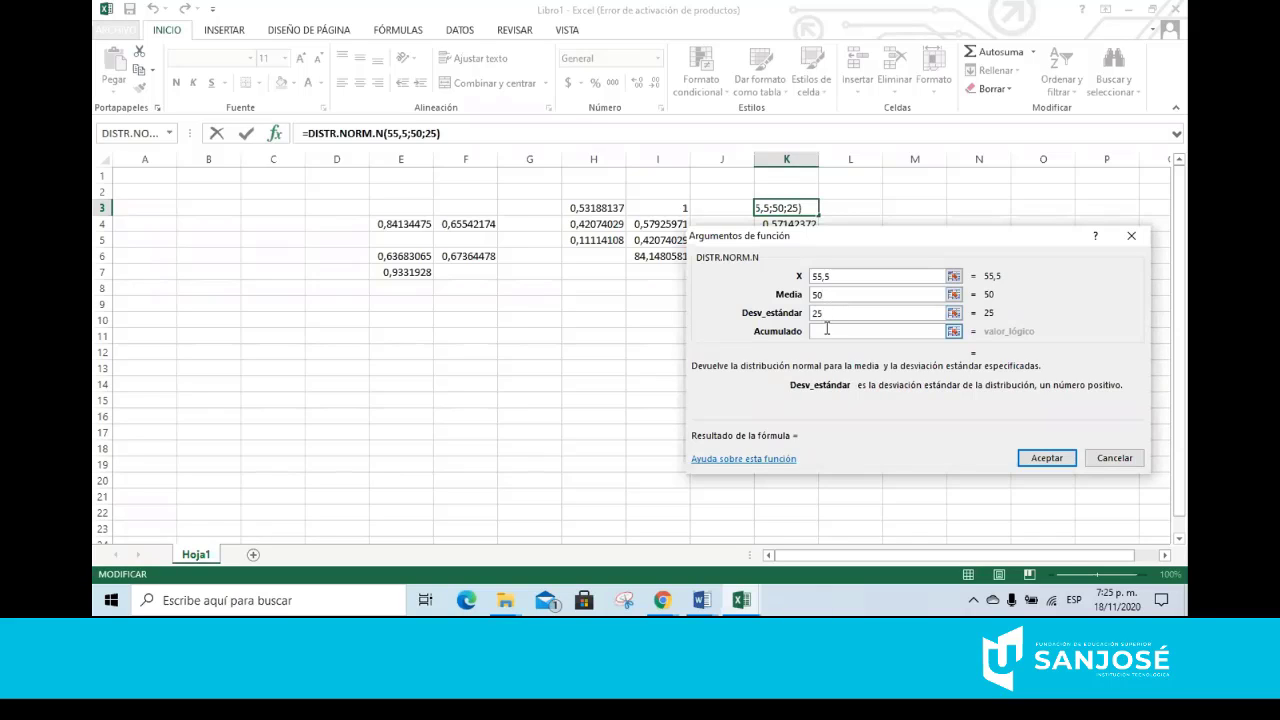
left_click(827, 330)
type("1")
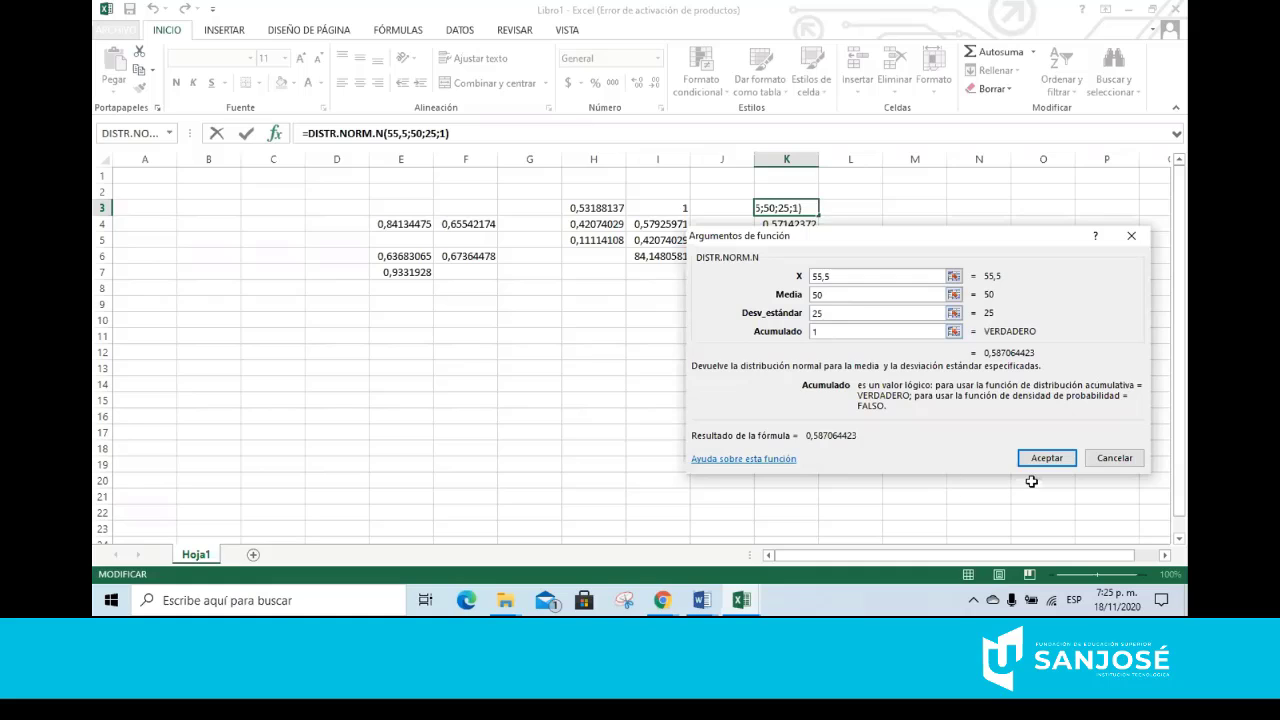
left_click(1046, 458)
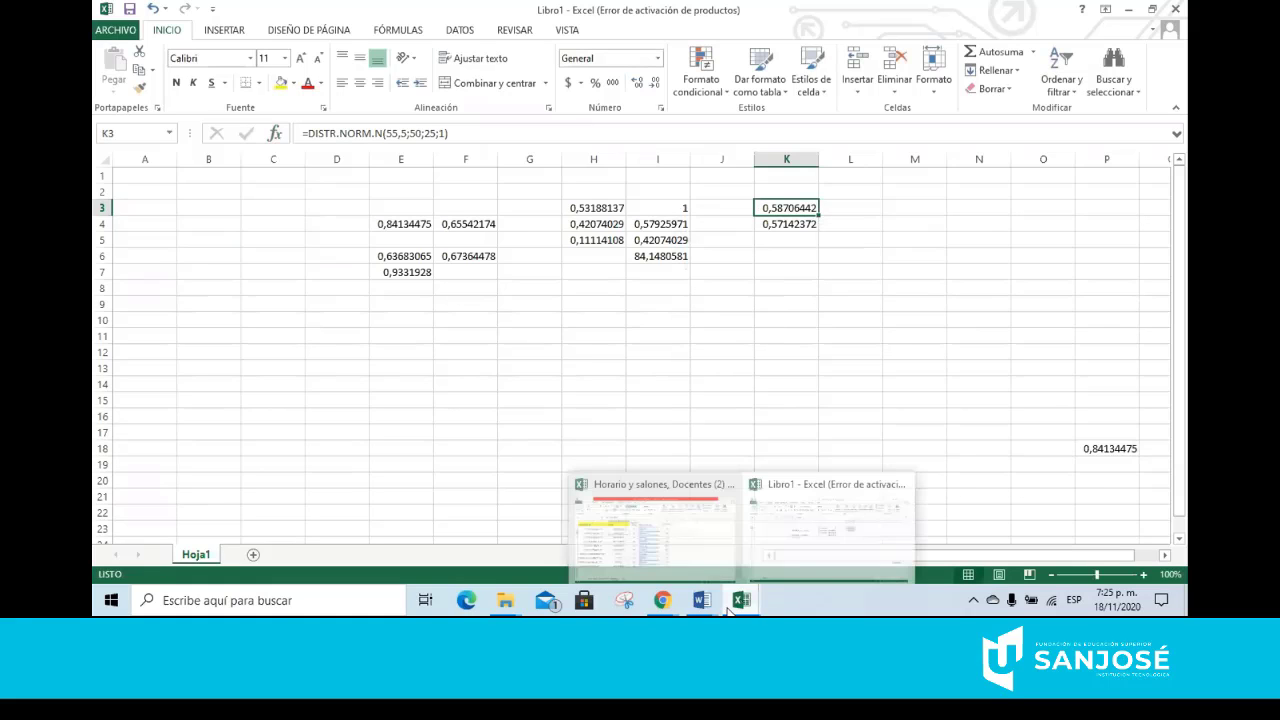
Switch to the Word solutions document and enter 0,5870 as the value of p(55,5) in item iv
mouse_move(701, 598)
left_click(772, 530)
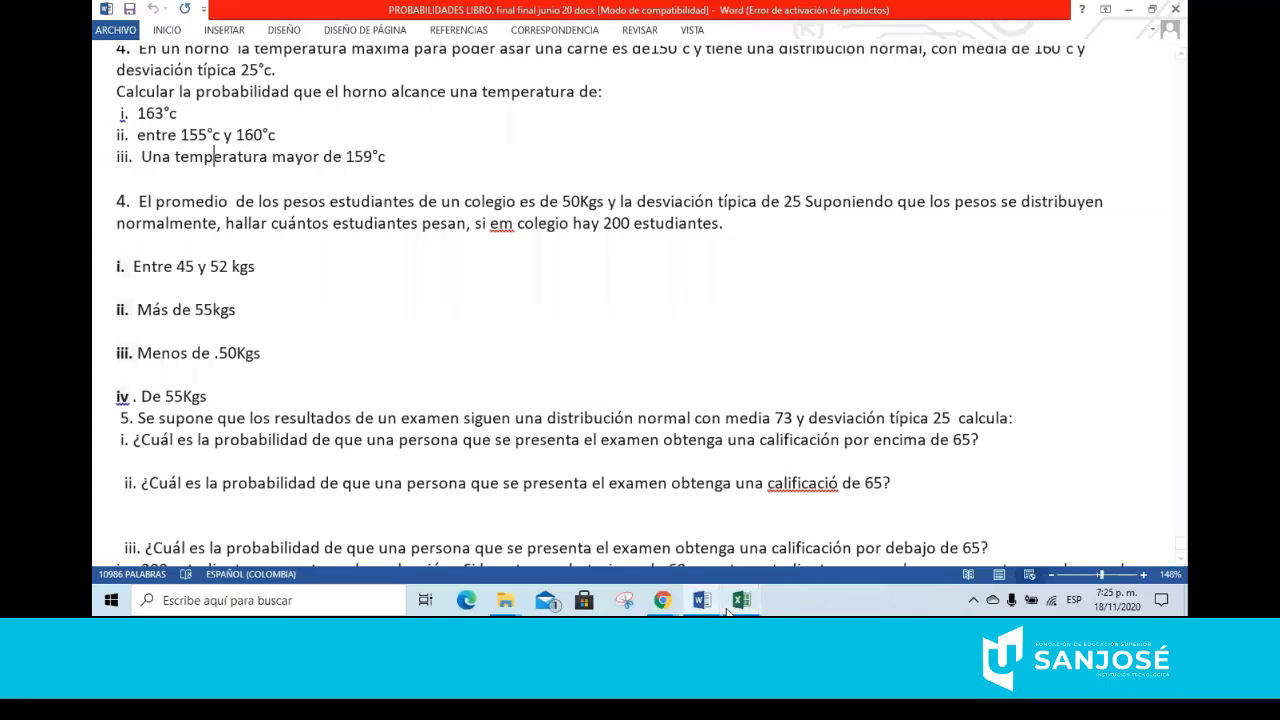
left_click(676, 549)
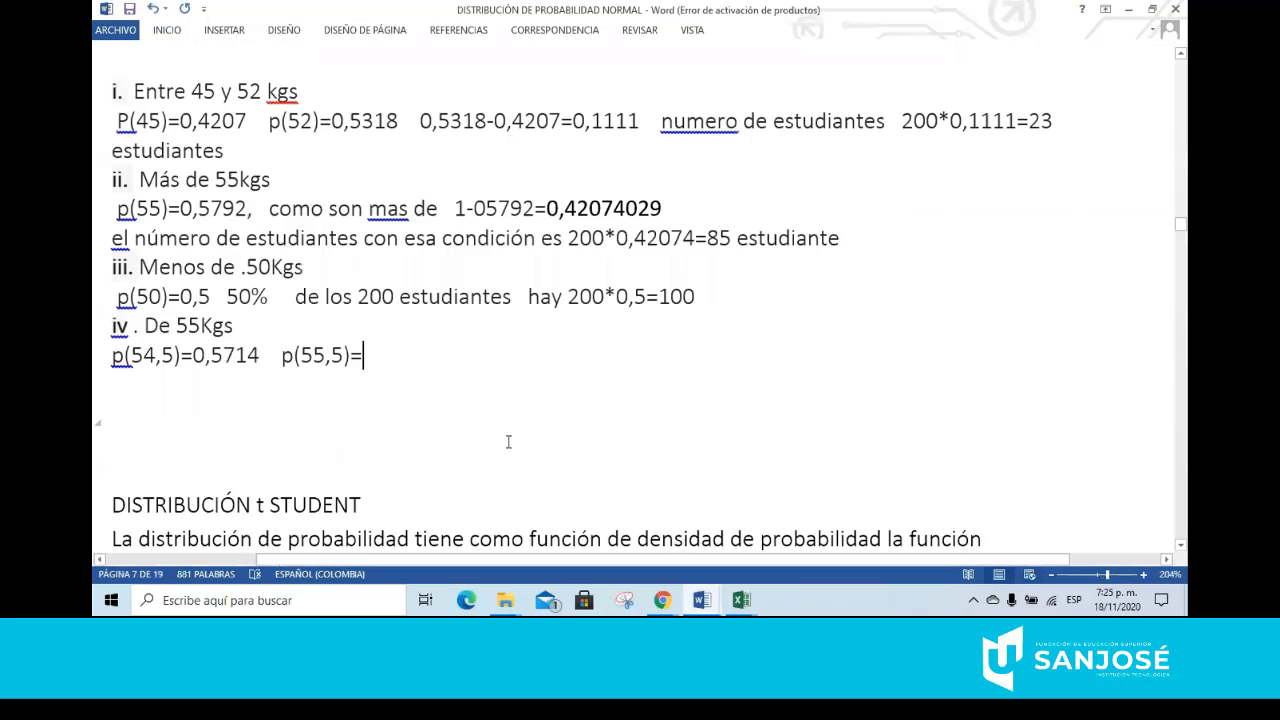
type("0")
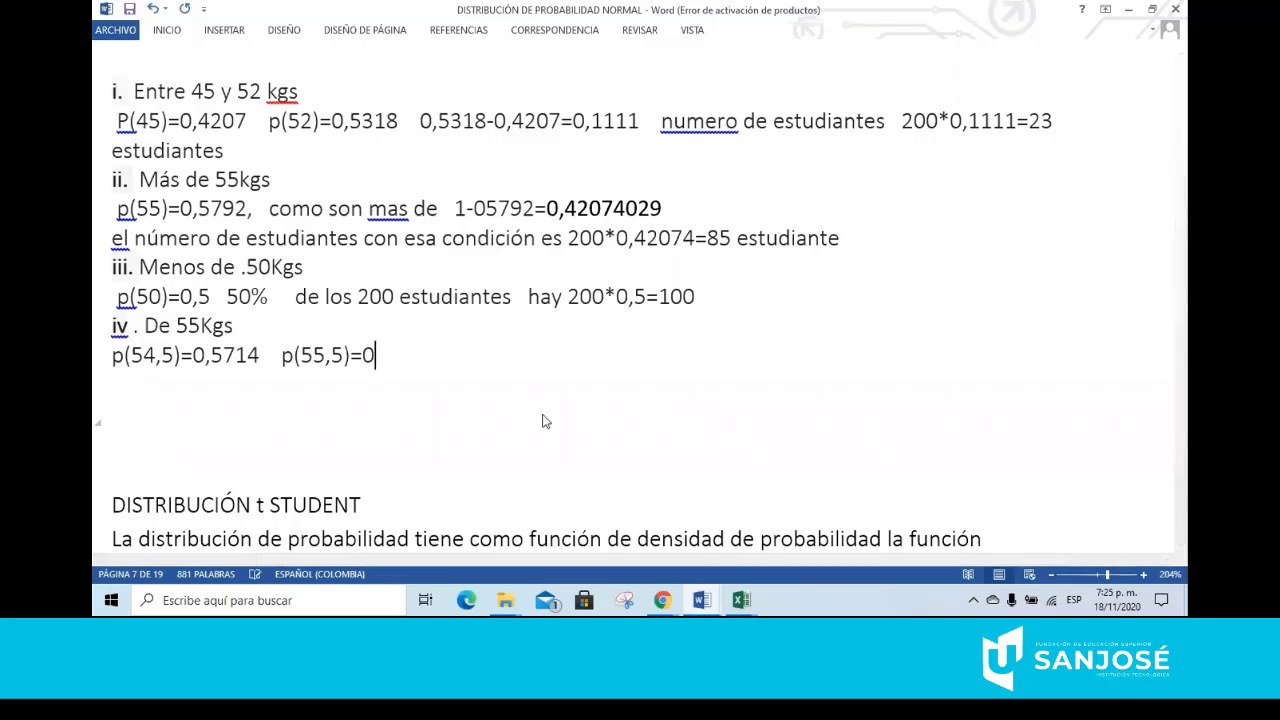
type(",5870")
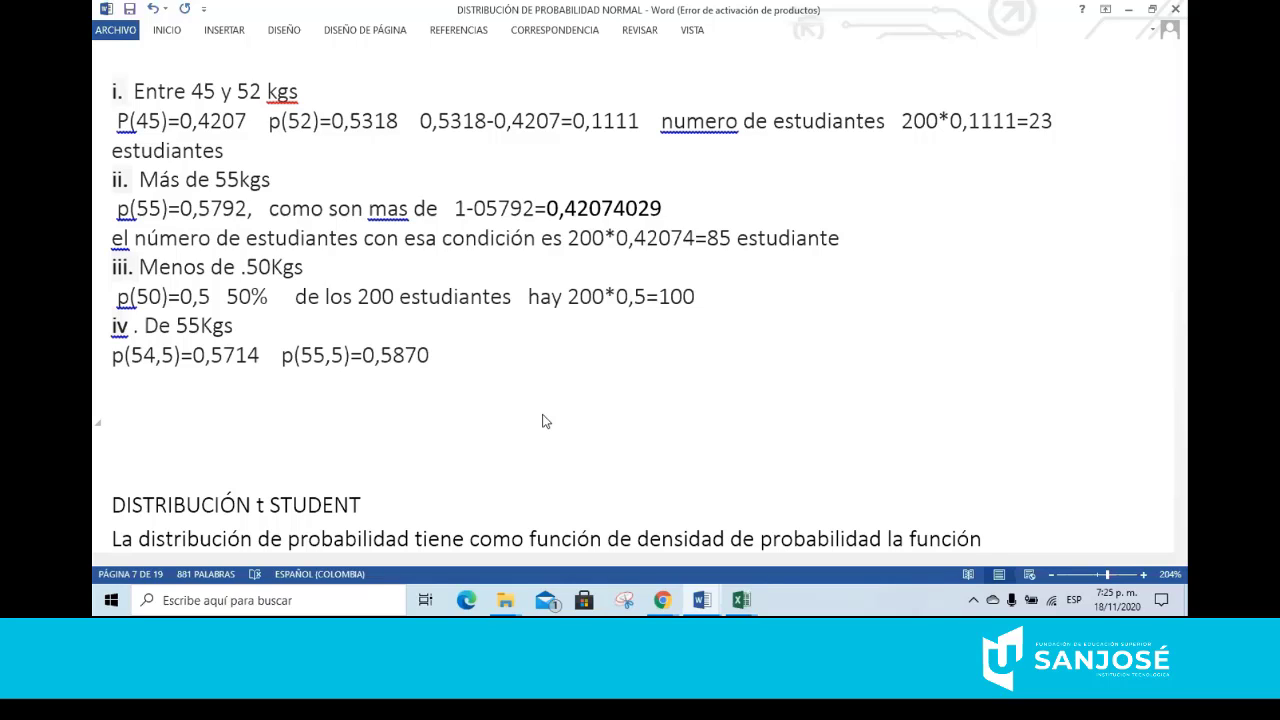
Add the subtraction "p(55)=0,5870-0,5714=" at the end of item iv's line
type("   0")
key("BackSpace")
type("p(55)=0")
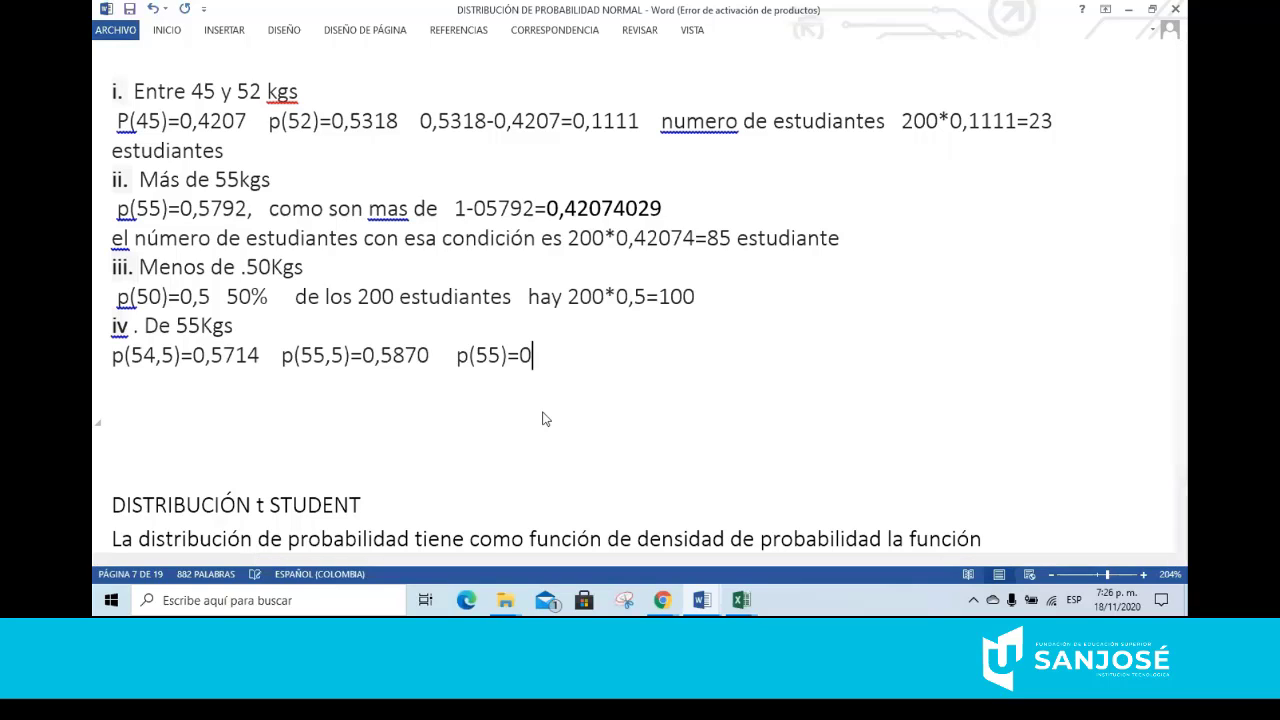
type(",5870-0,5")
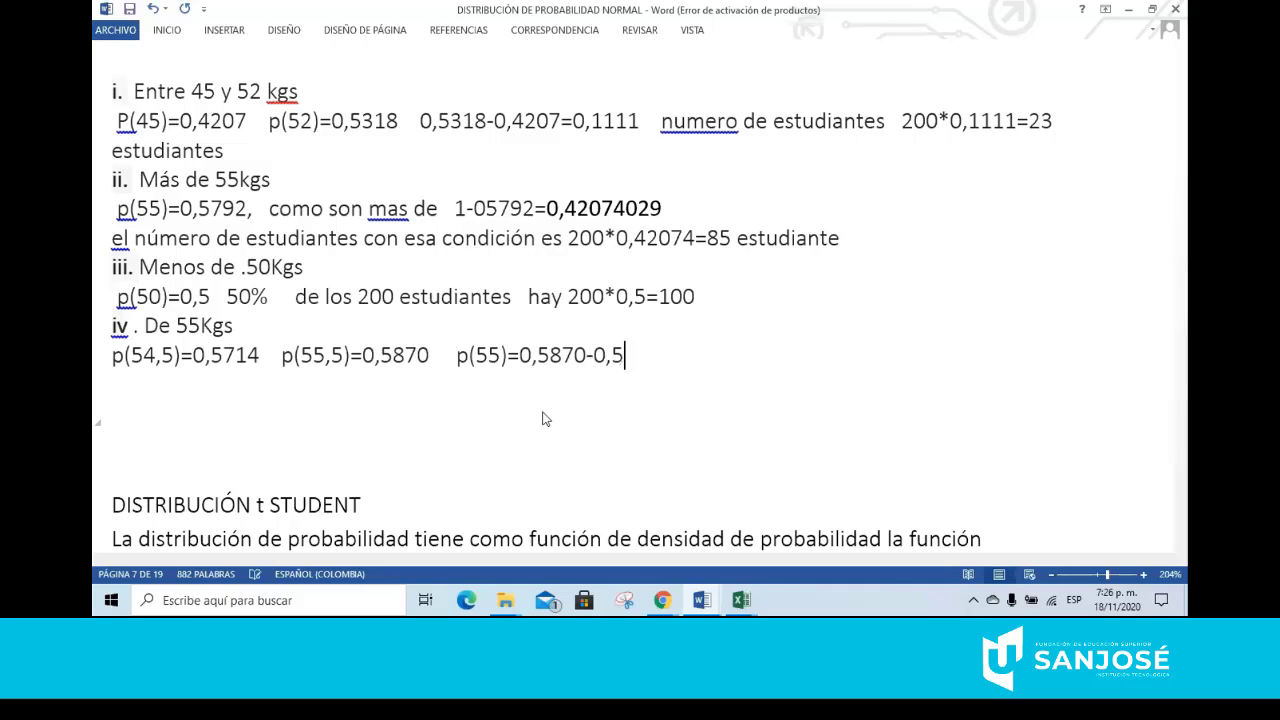
type("714=")
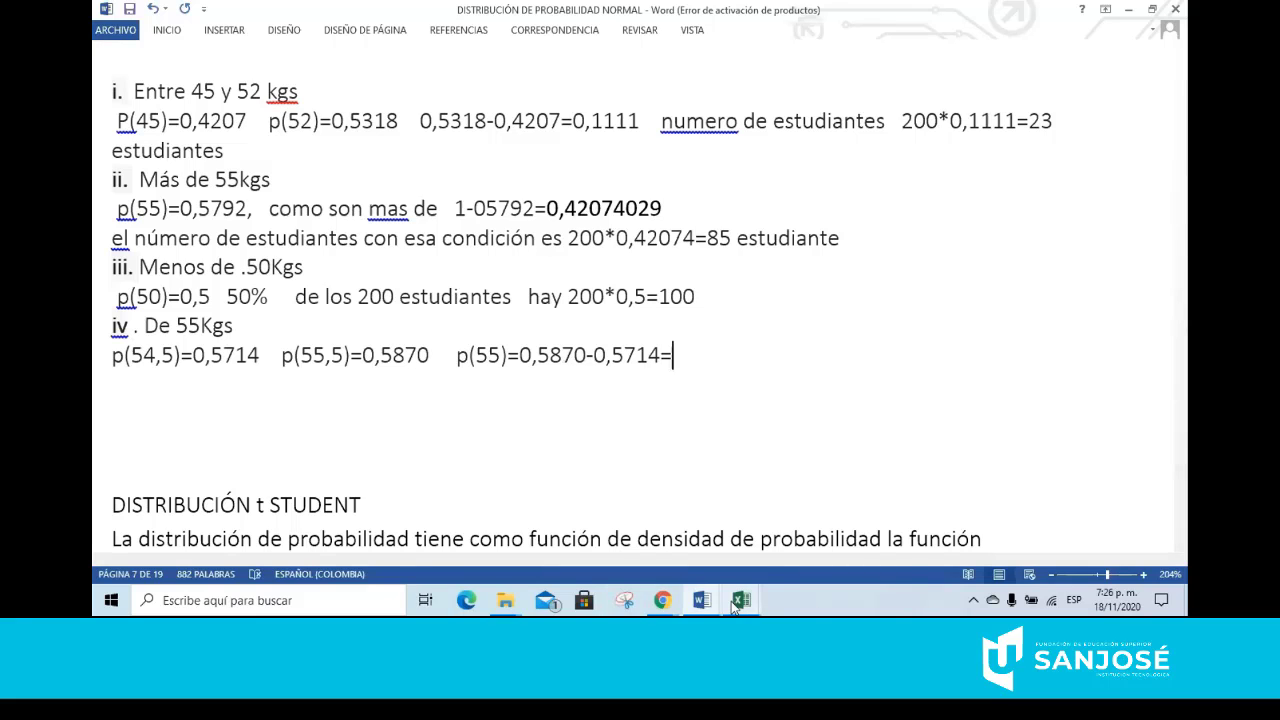
Switch to the Excel workbook Libro1 and subtract K4 from K3 in cell K5
mouse_move(737, 605)
left_click(791, 555)
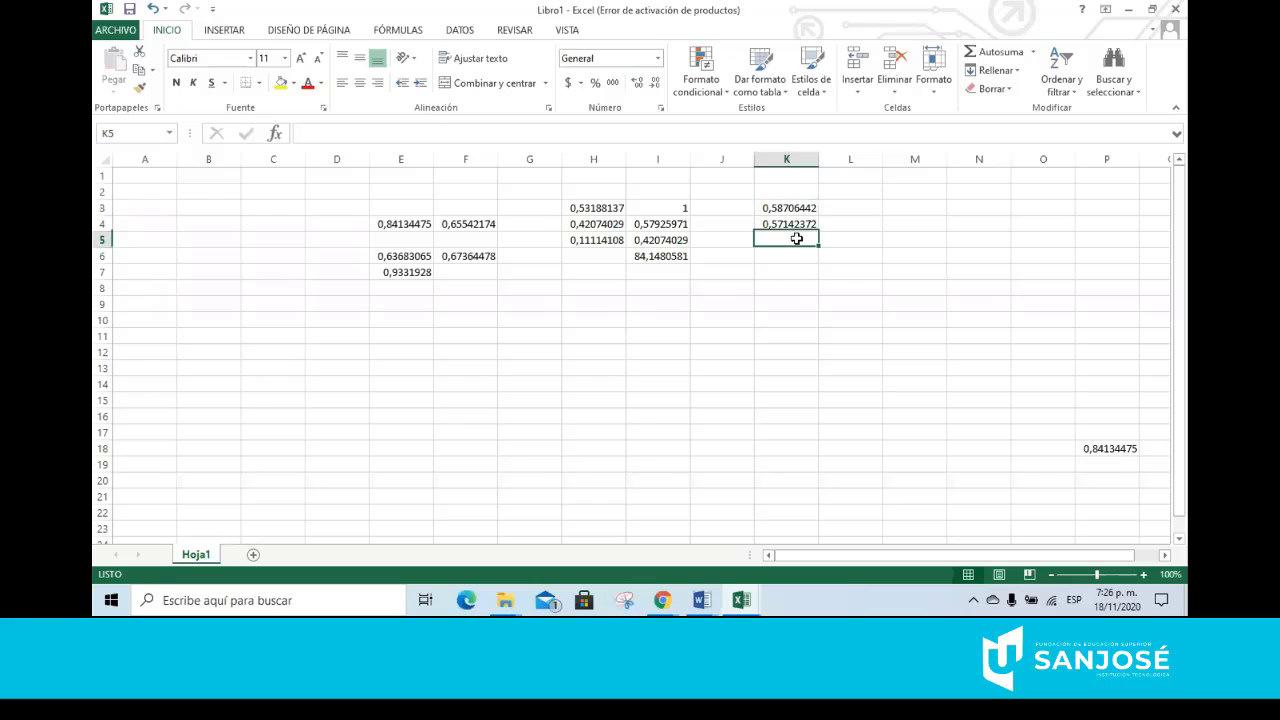
type("=")
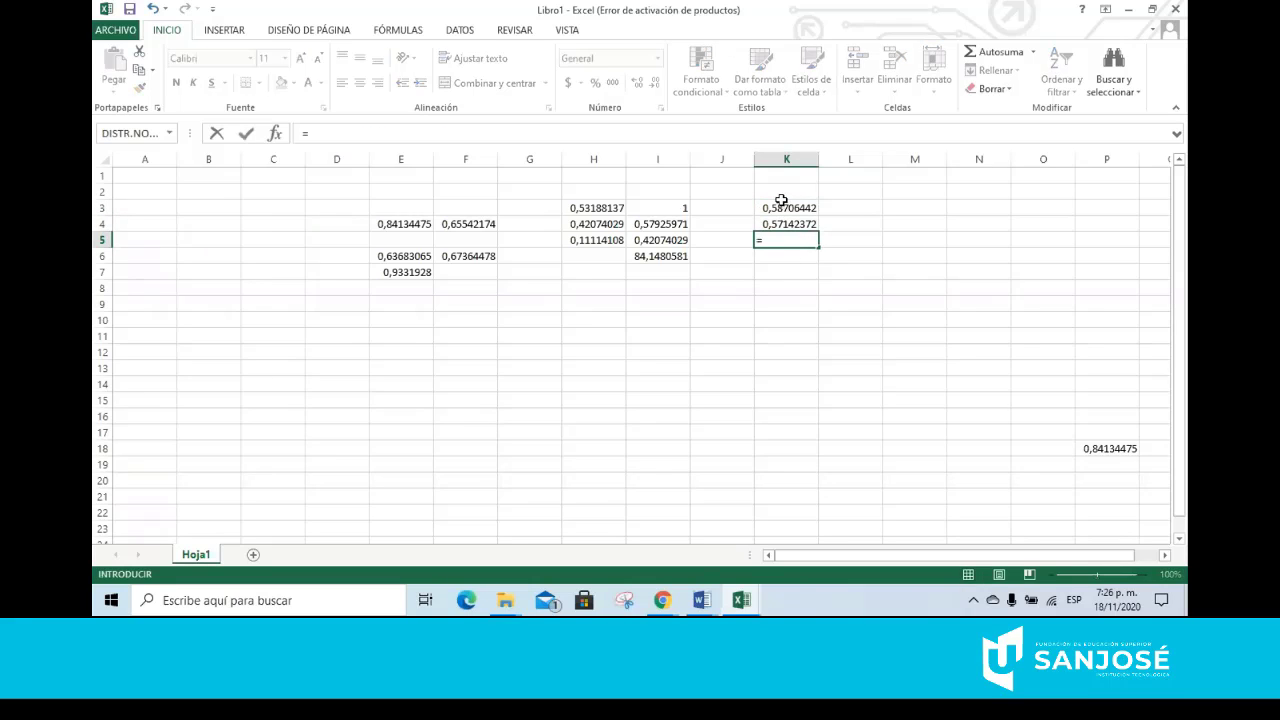
left_click(782, 205)
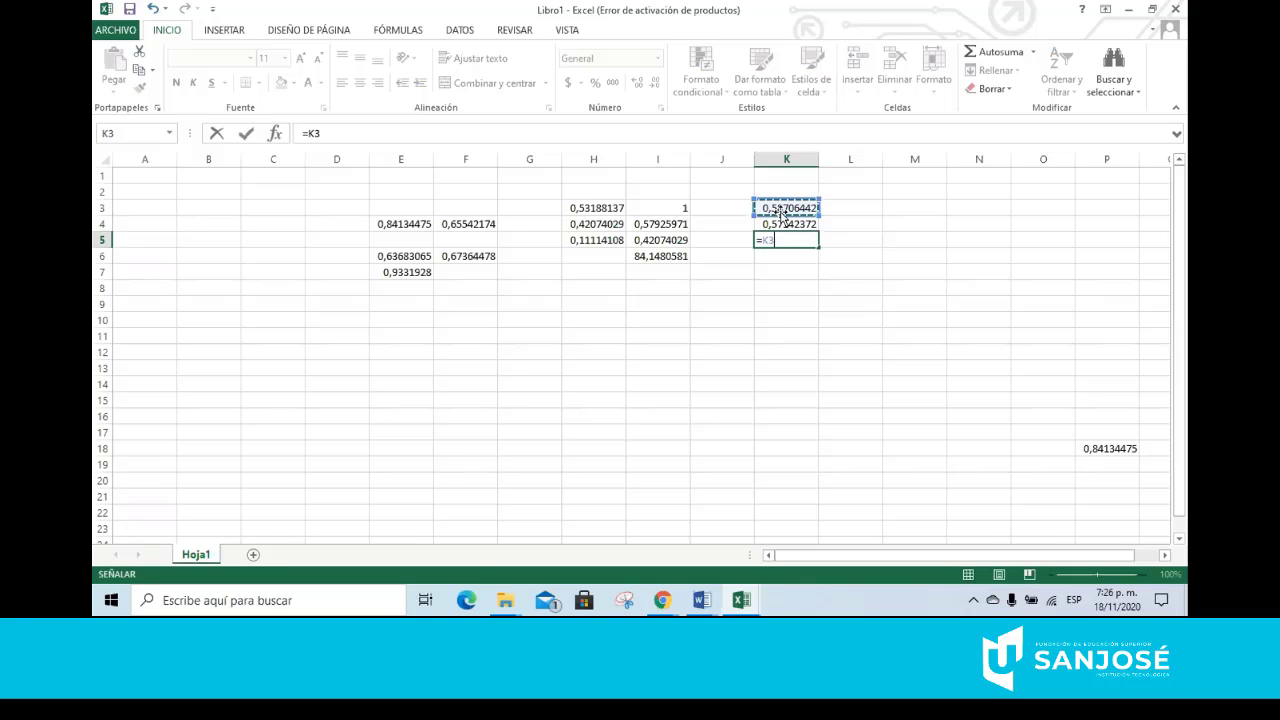
type("-")
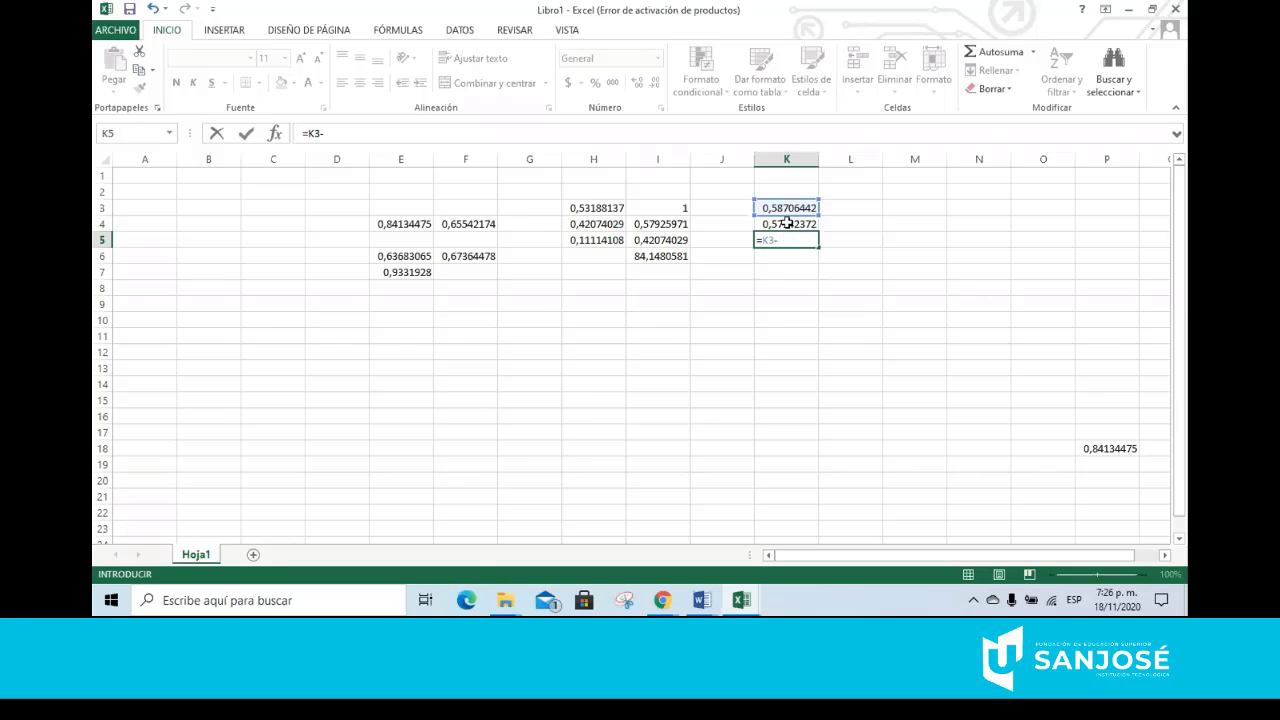
left_click(786, 222)
key("Return")
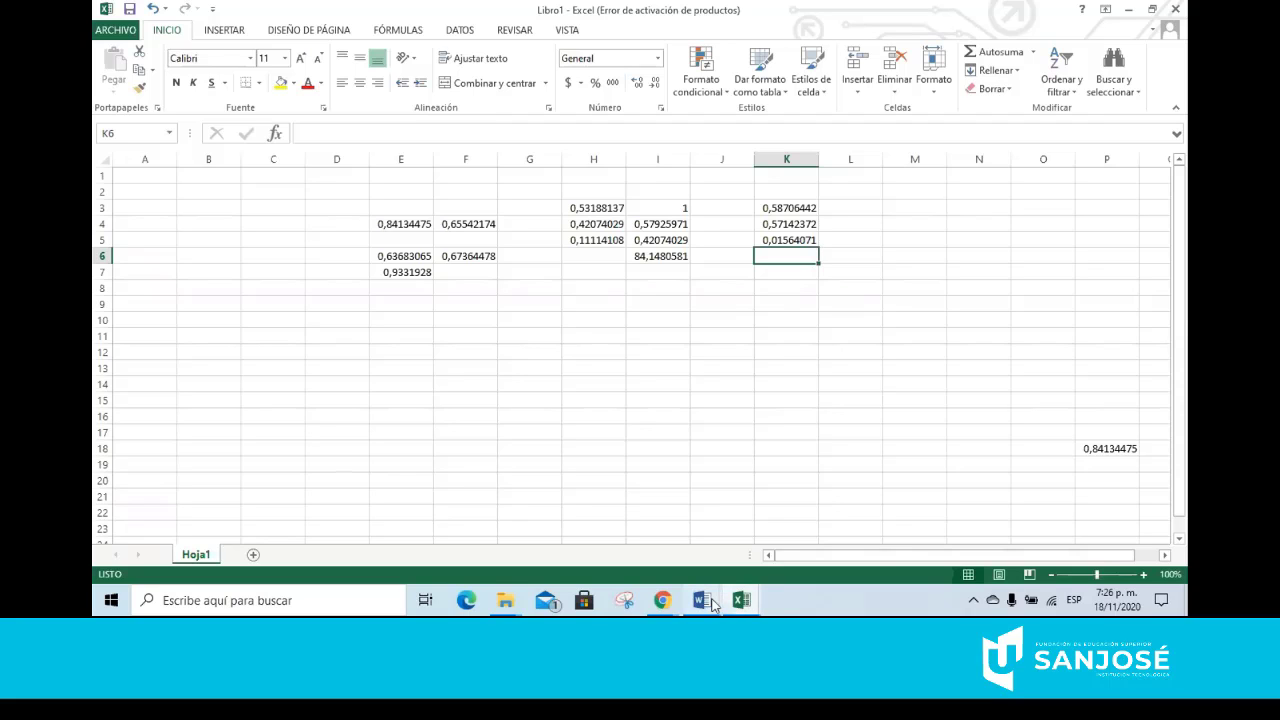
Switch to the Word solutions document and complete item iv's subtraction with "0,0156" followed by "de los 200 estudiantes"
mouse_move(703, 600)
left_click(690, 540)
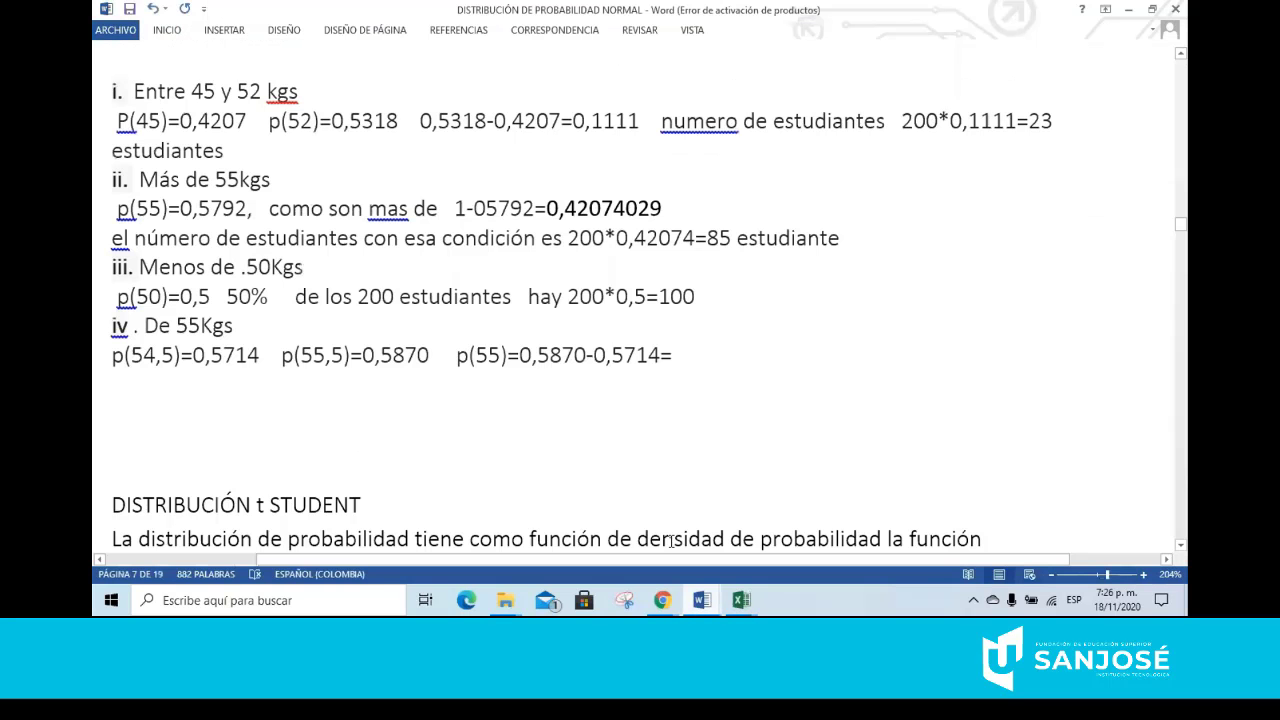
type("0,")
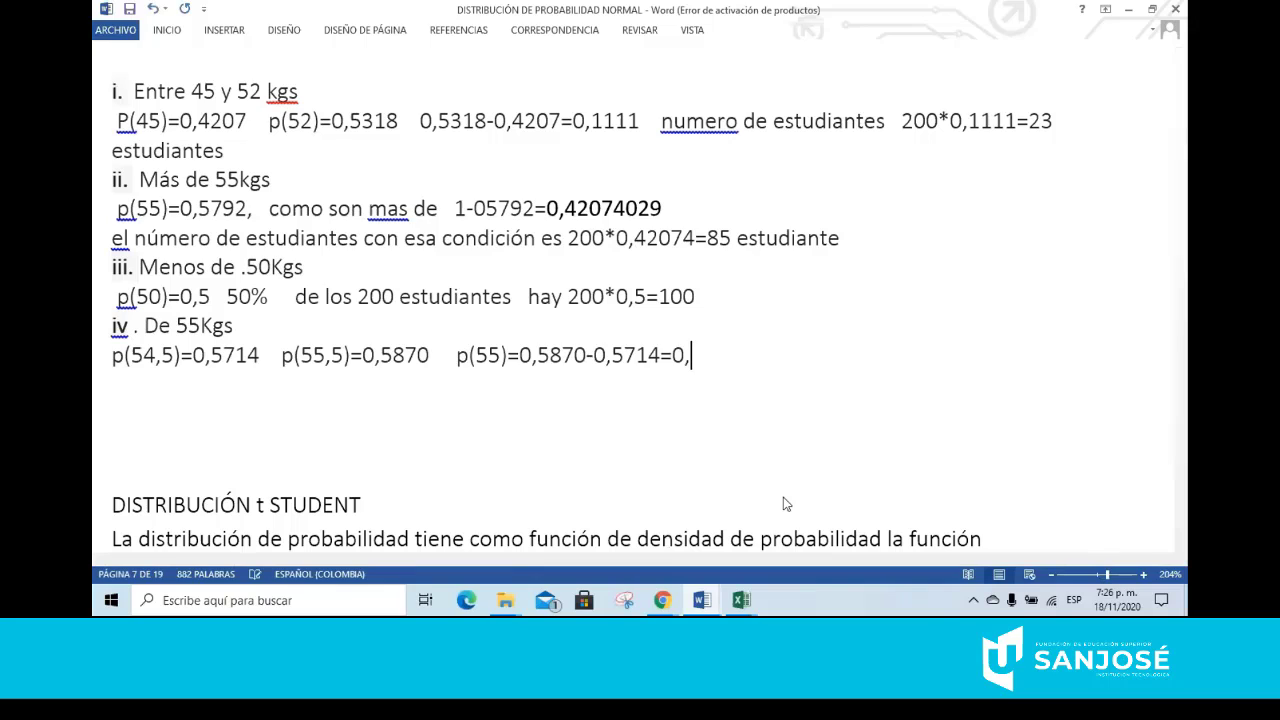
type("0156   de los d")
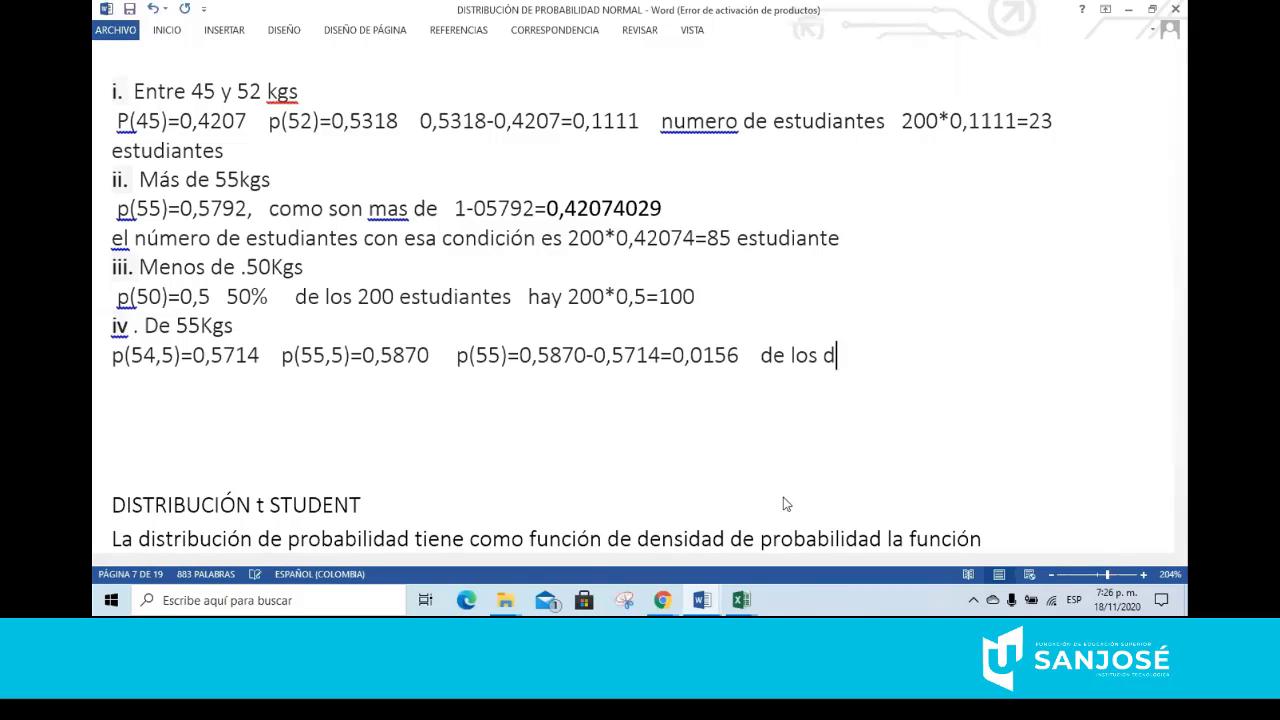
key("BackSpace")
type("200 estud")
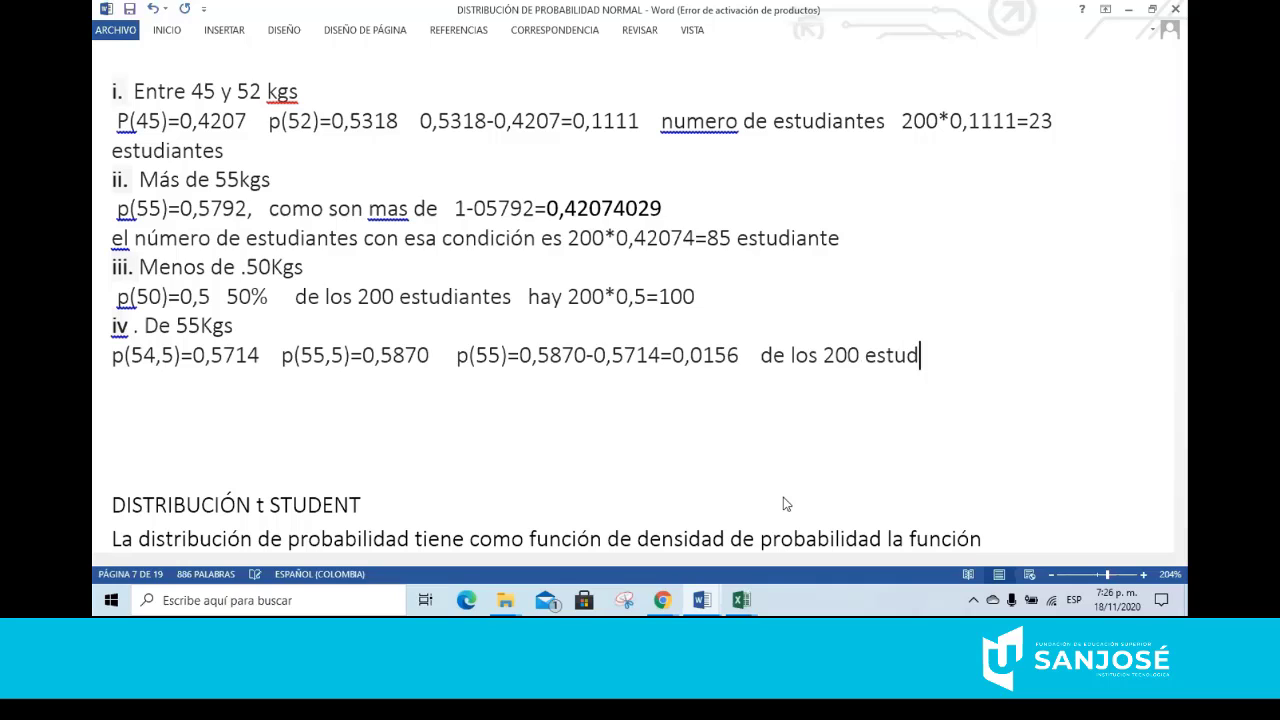
type("iantes")
Start a new line under item iv's calculation with the multiplication "200*0.0156="
key("Return")
type("2")
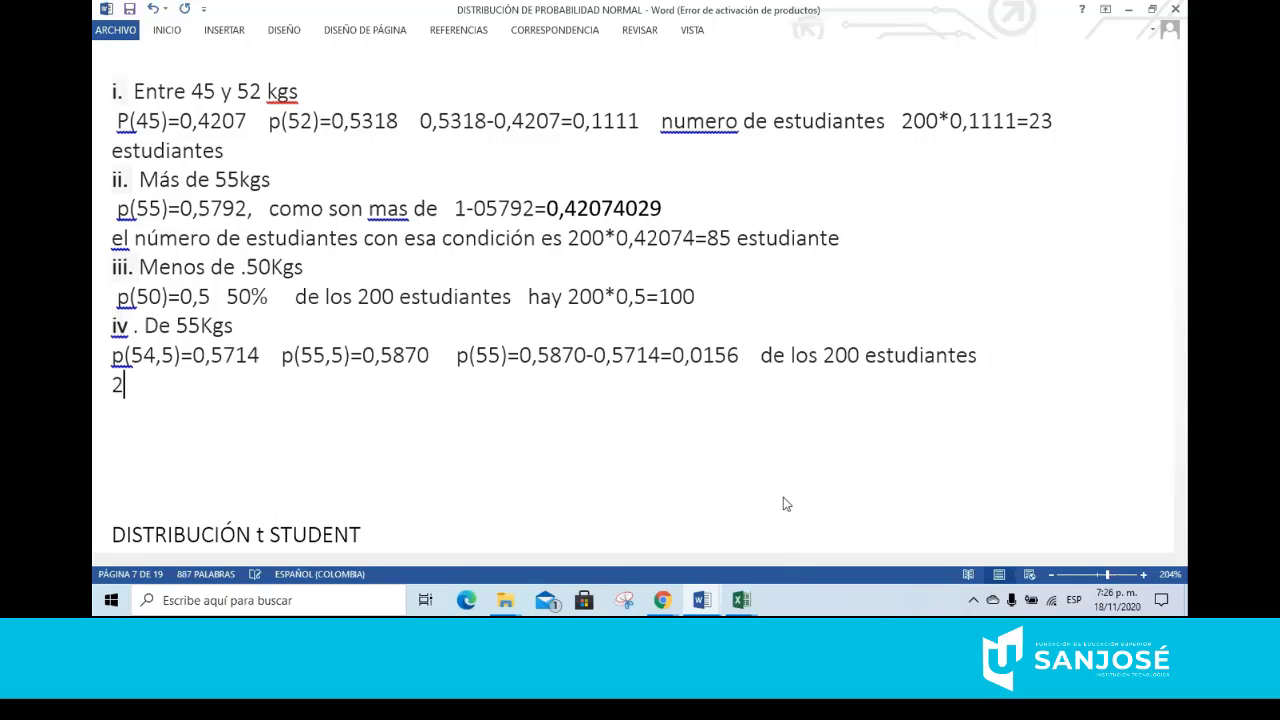
type("00*0.0156")
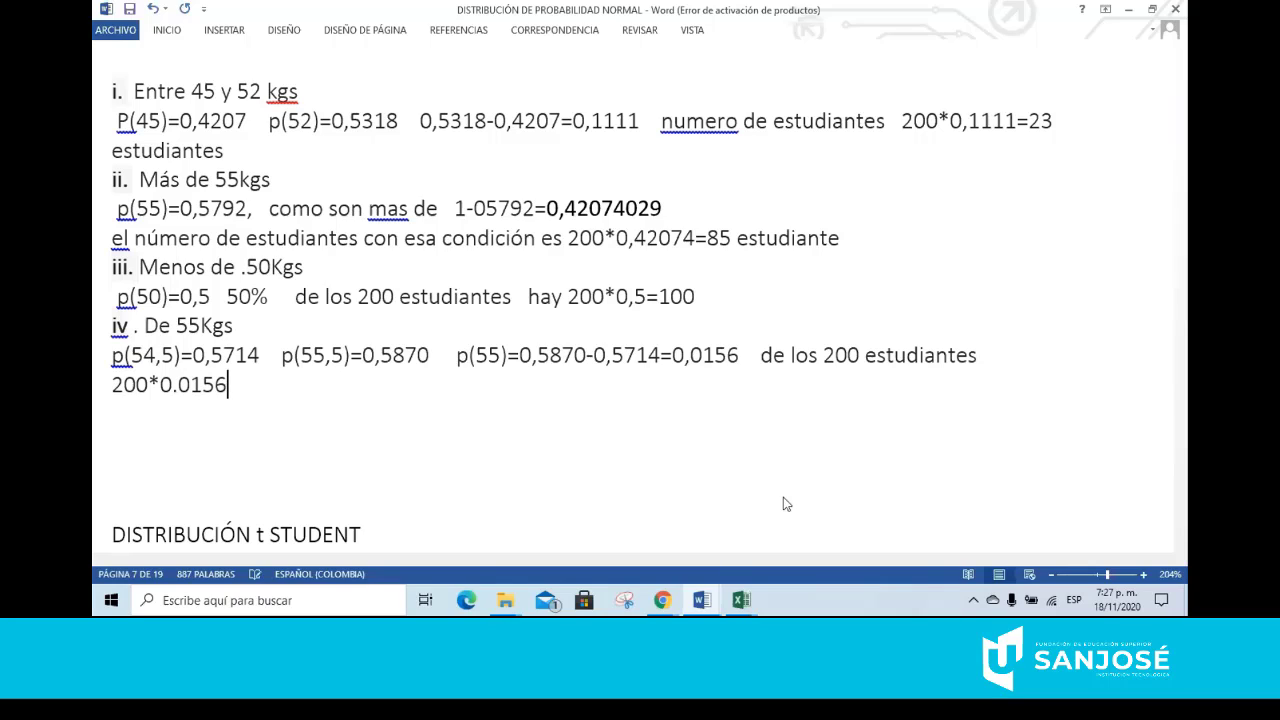
type("=")
Switch to the Excel workbook Libro1 and multiply 200 by K5 in cell K6
mouse_move(740, 600)
left_click(815, 515)
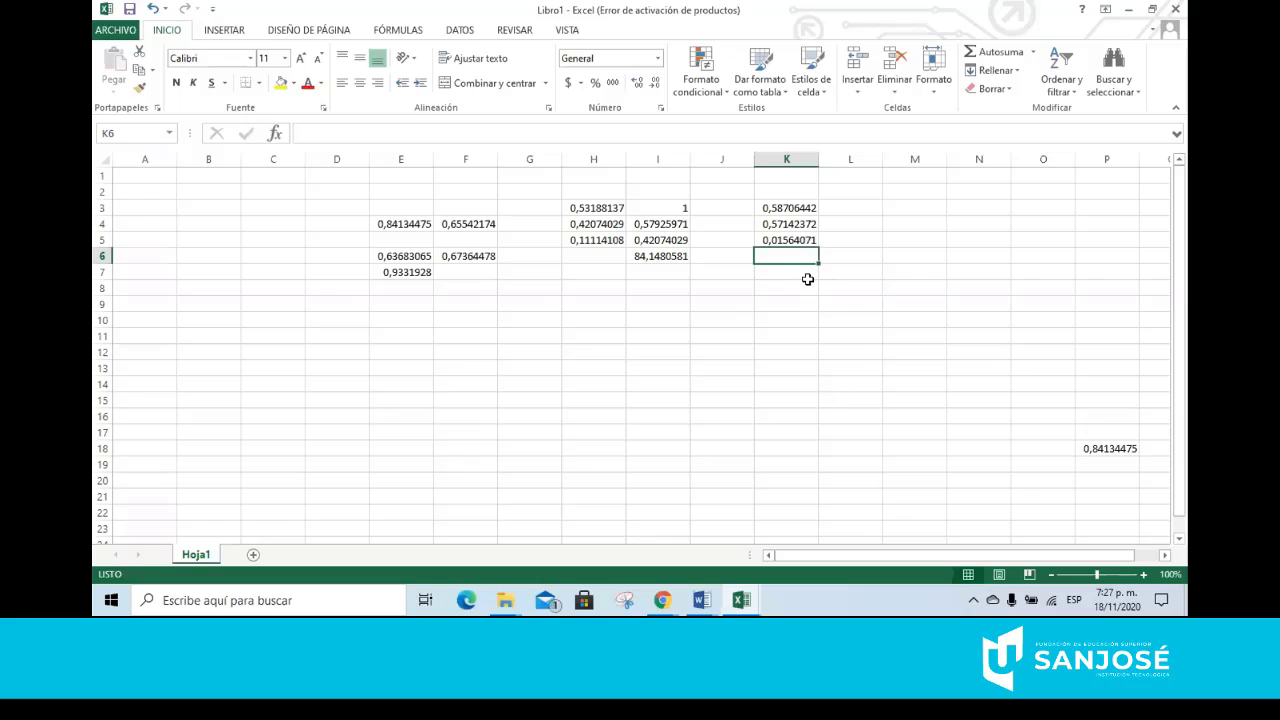
type("=2")
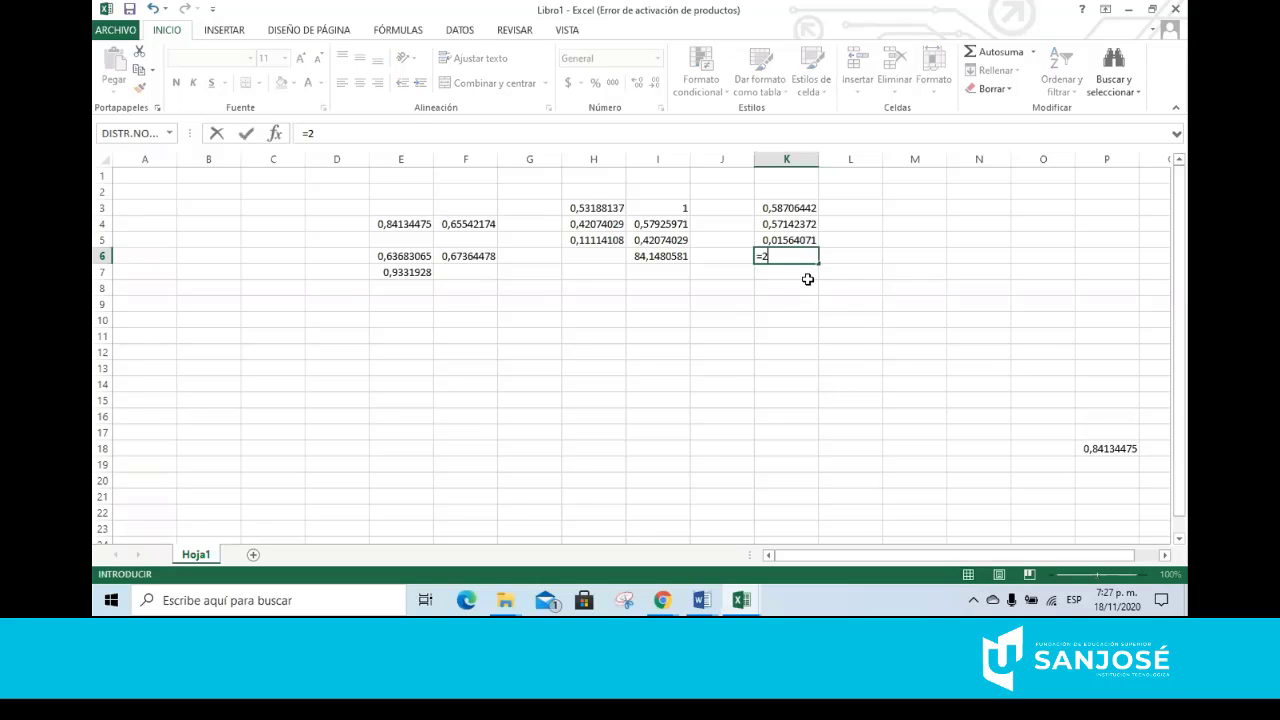
type("00*")
left_click(791, 240)
key("Return")
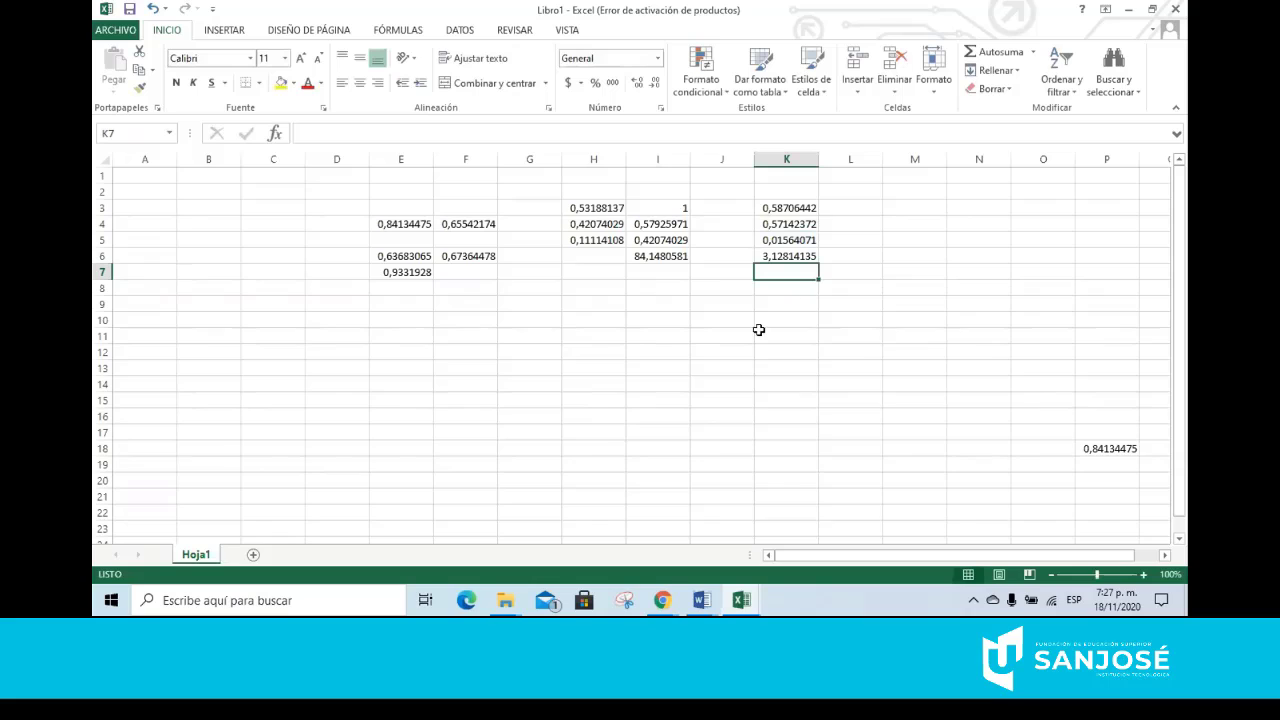
Switch back to the Word solutions document and complete the 200*0.0156 line with "4 estudiantes"
left_click(663, 603)
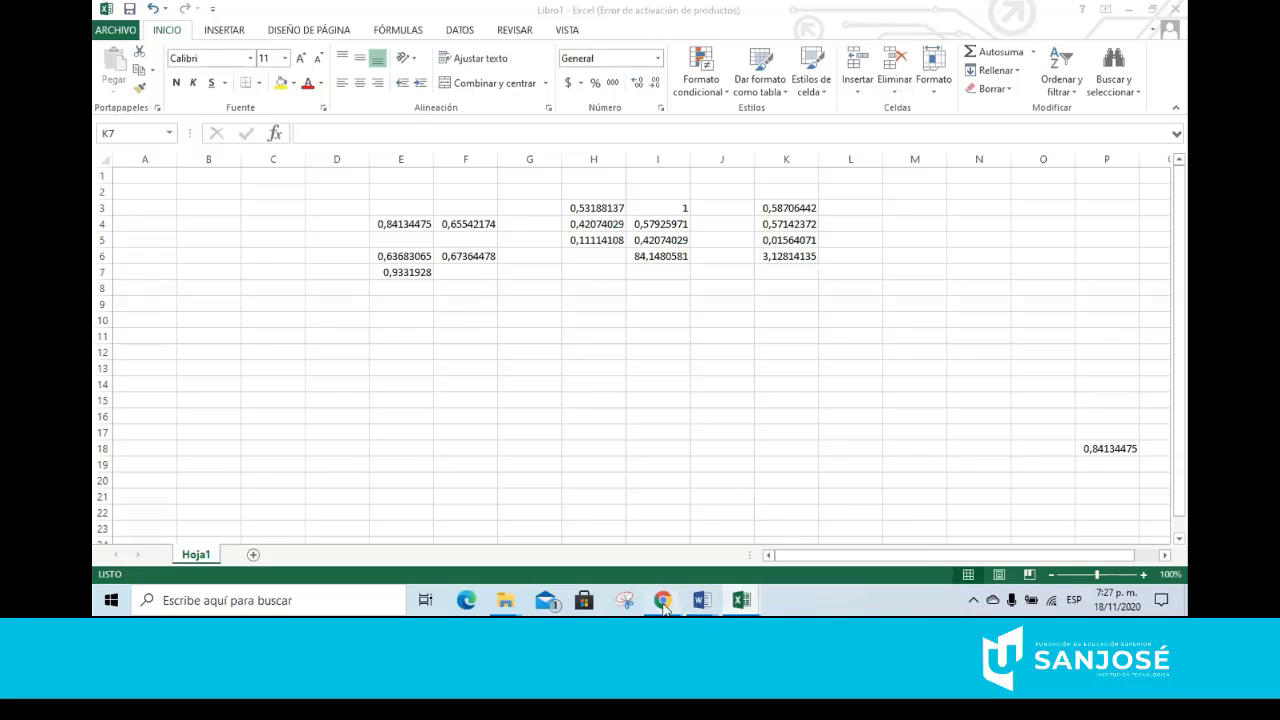
mouse_move(700, 605)
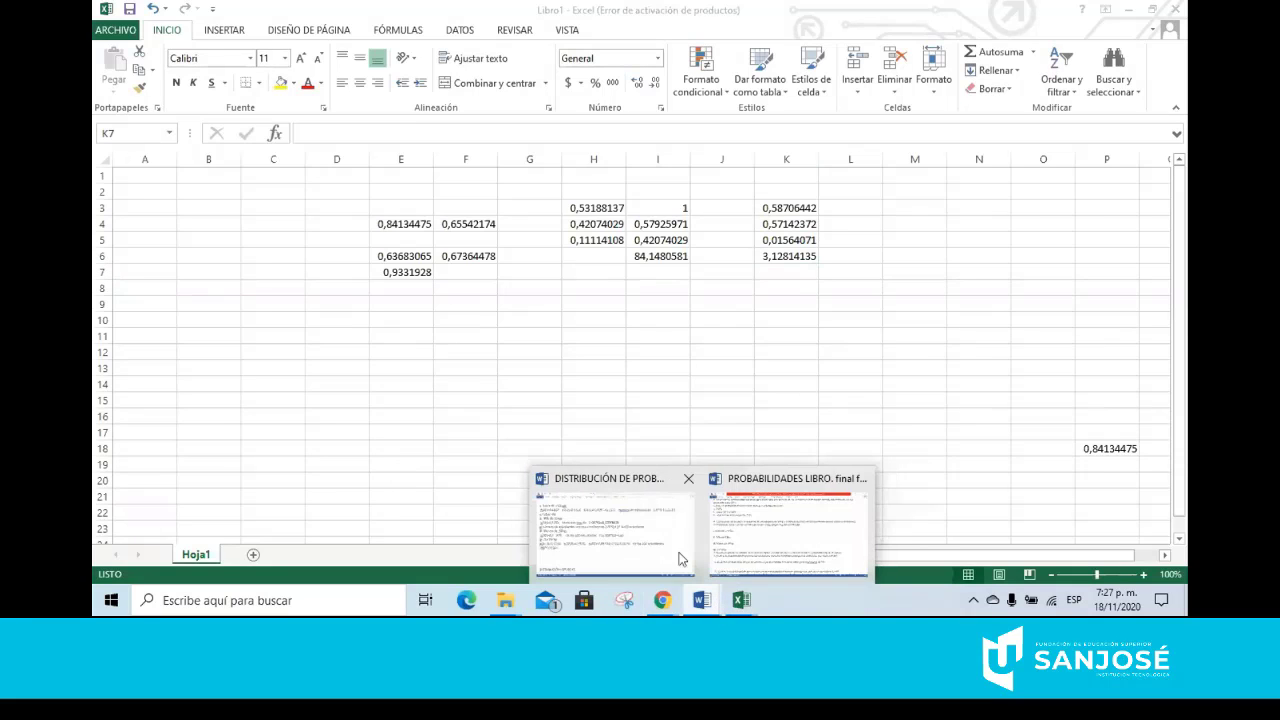
left_click(672, 537)
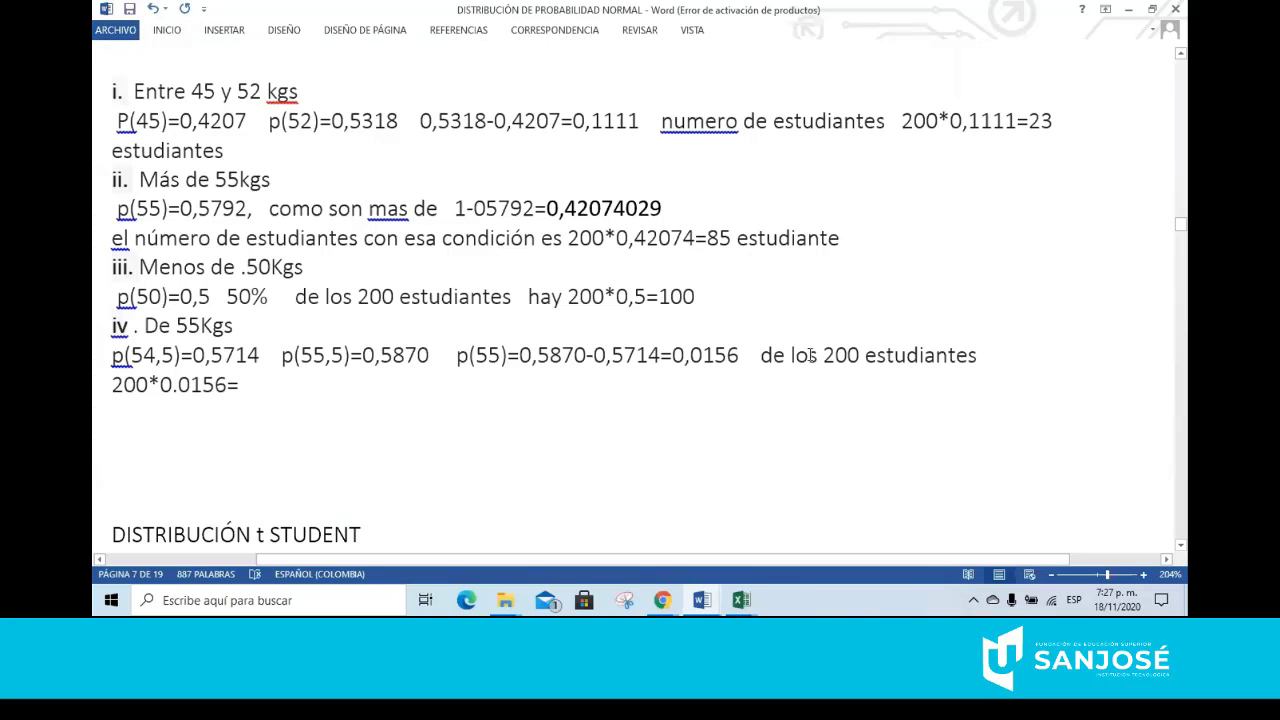
type("4 es")
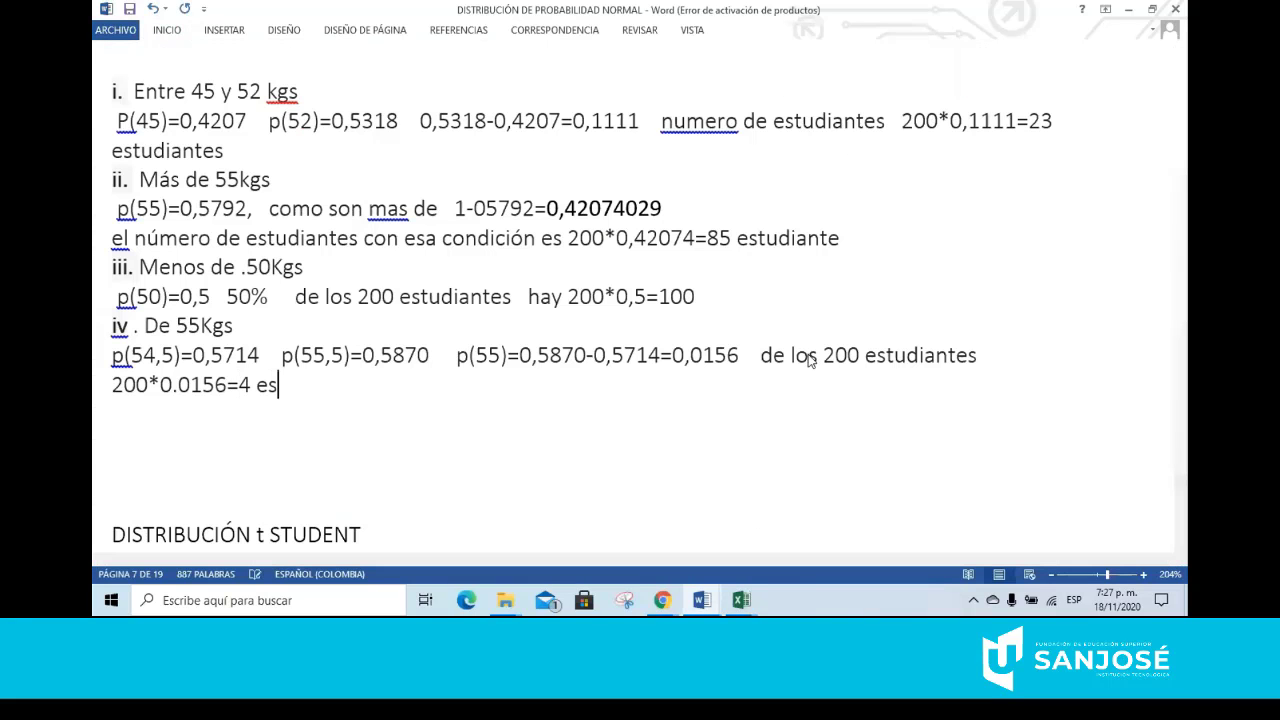
type("tudiantes")
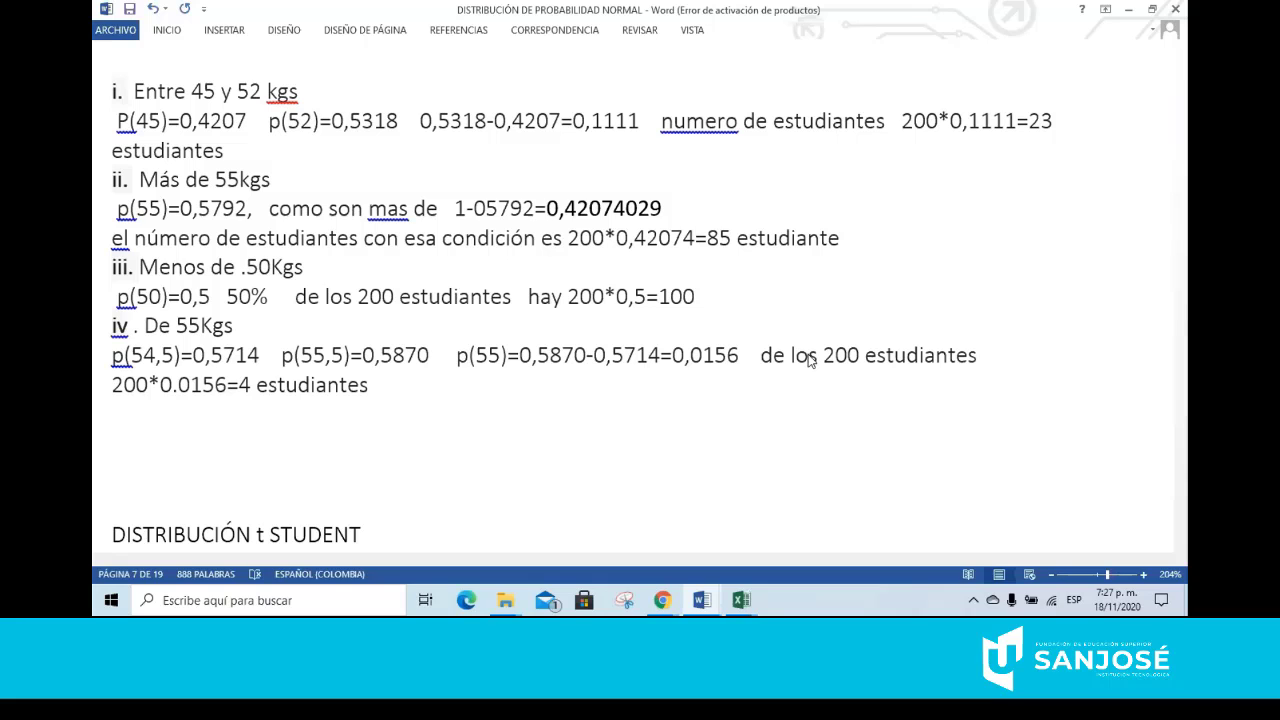
Correct the spelling of "mas" to "más" in item ii and "numero" to "número" in item i
scroll(812, 432, "down", 3)
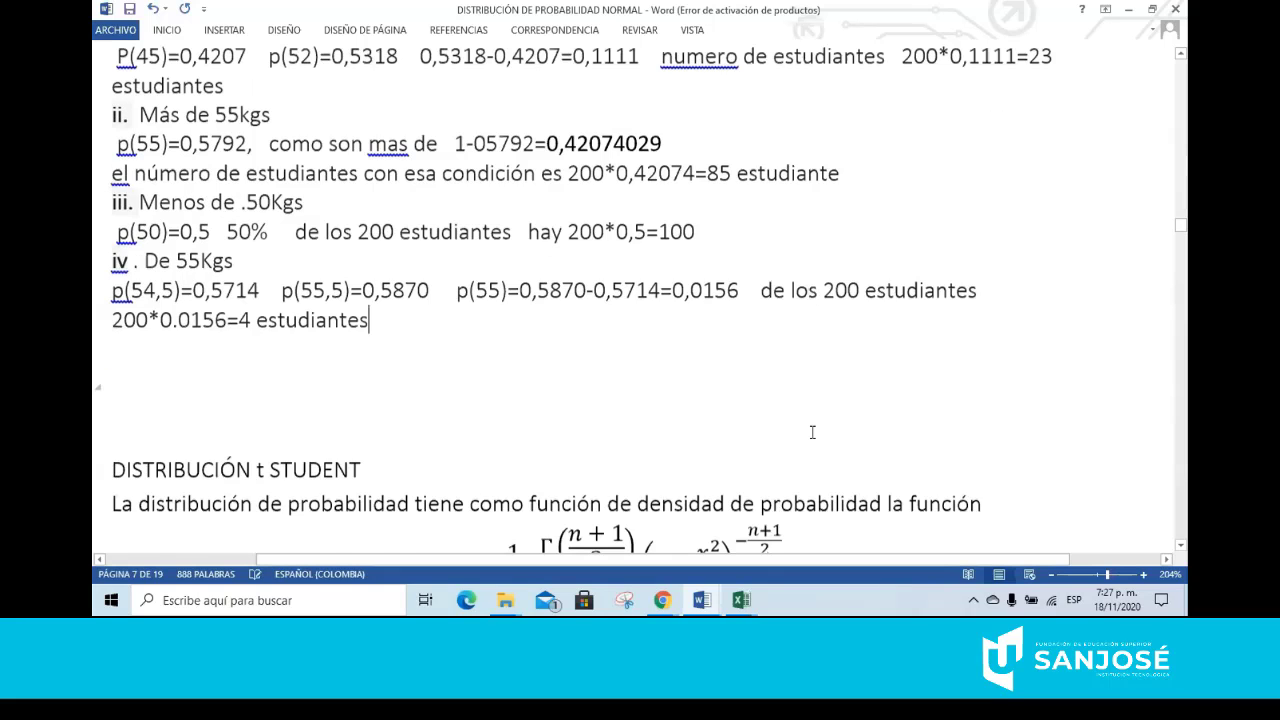
scroll(828, 416, "up", 3)
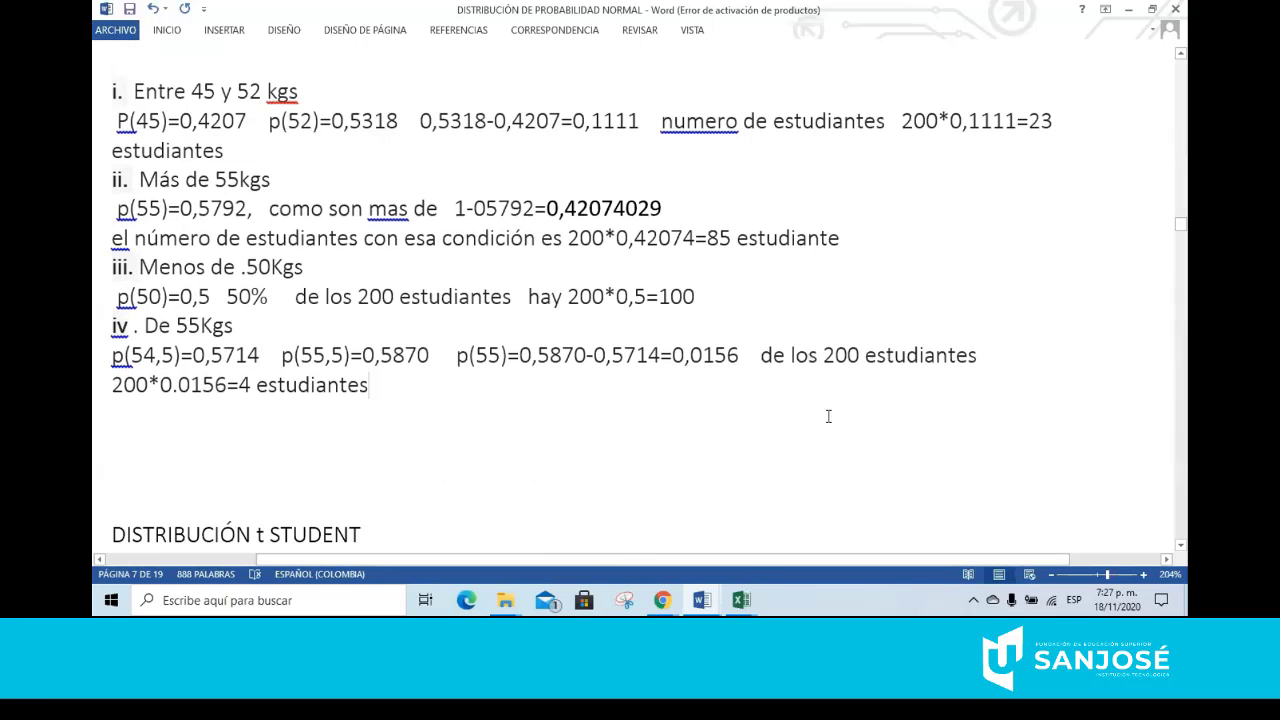
right_click(389, 212)
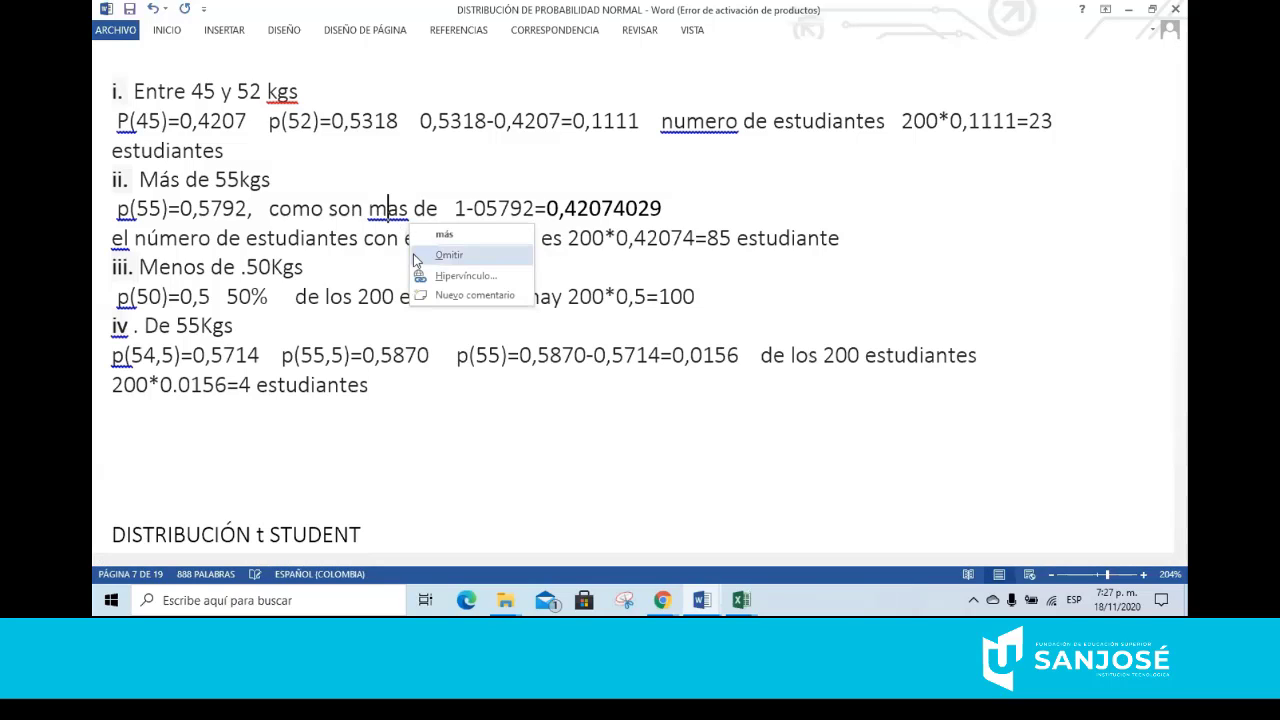
left_click(444, 234)
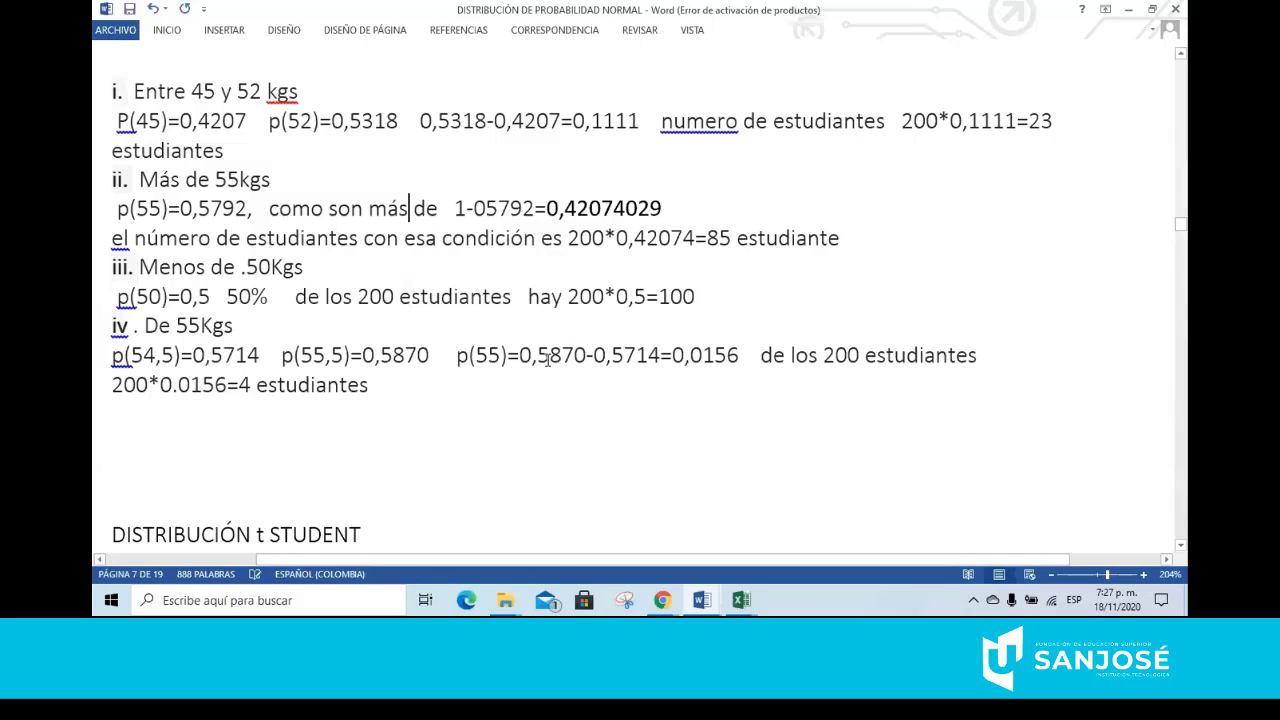
right_click(701, 137)
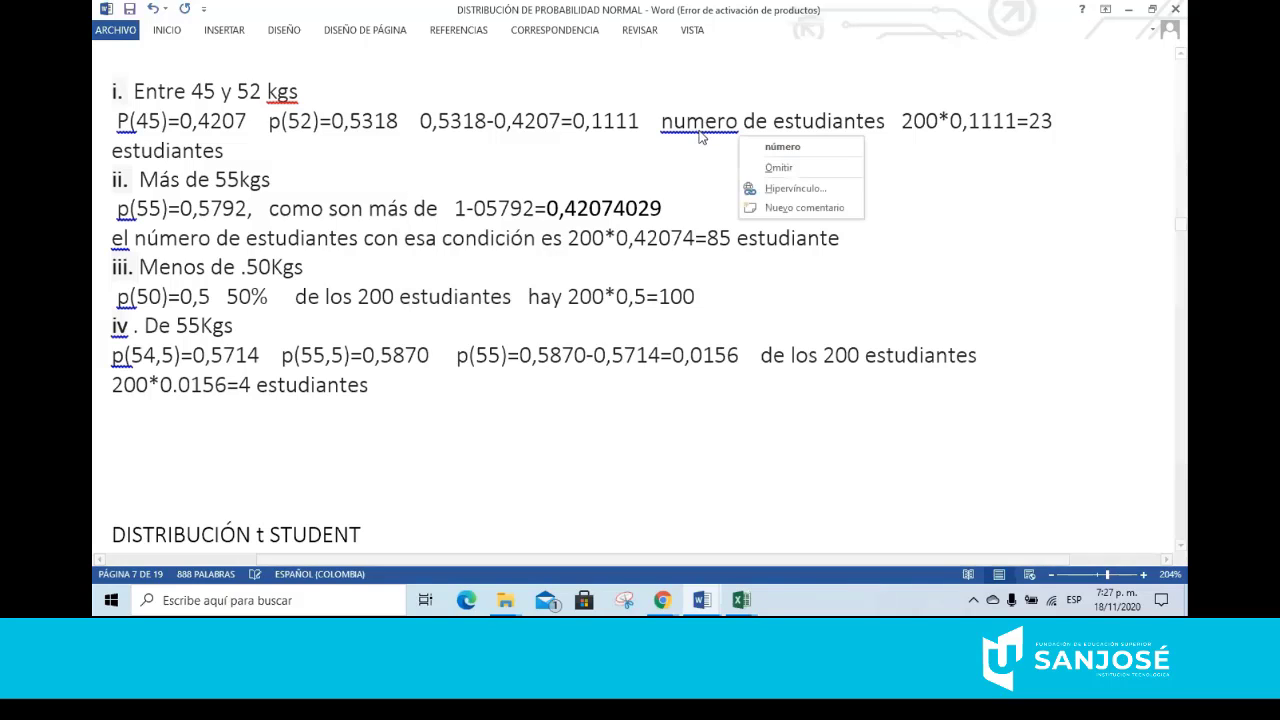
left_click(774, 147)
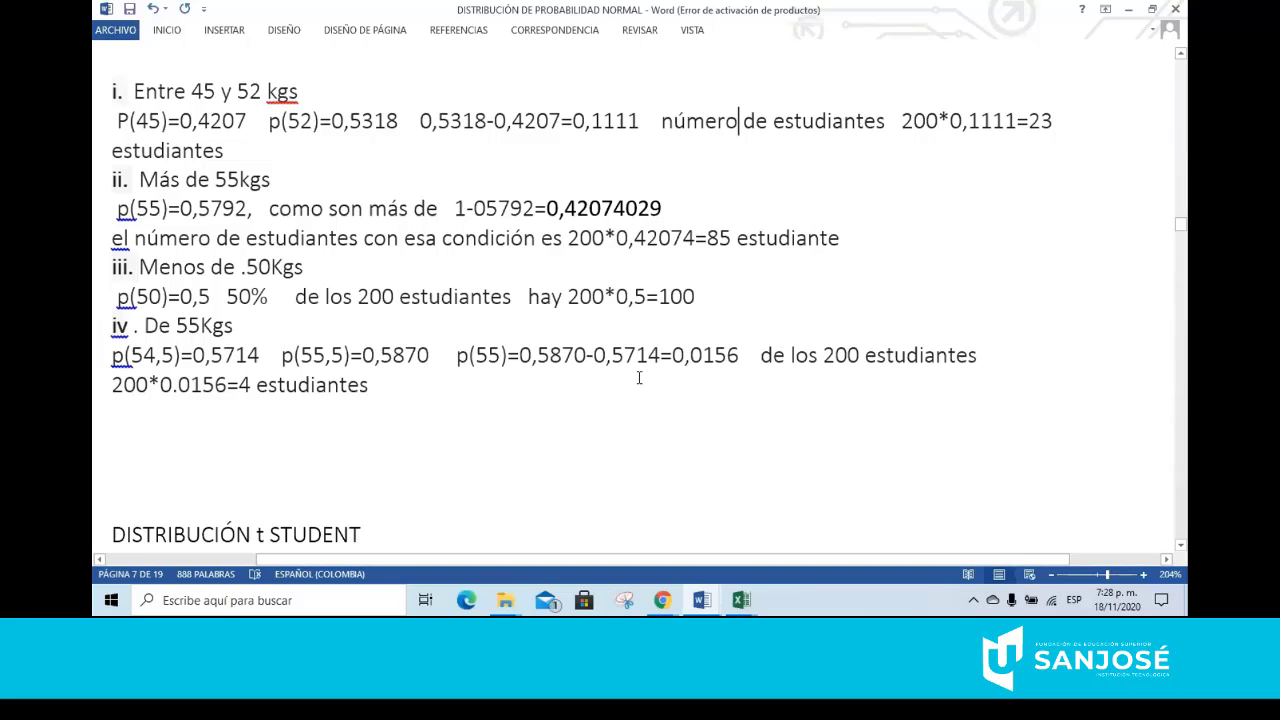
Review exercise 4's statement and solutions, and place the cursor on the blank line above the DISTRIBUCIÓN t STUDENT heading
scroll(639, 378, "up", 5)
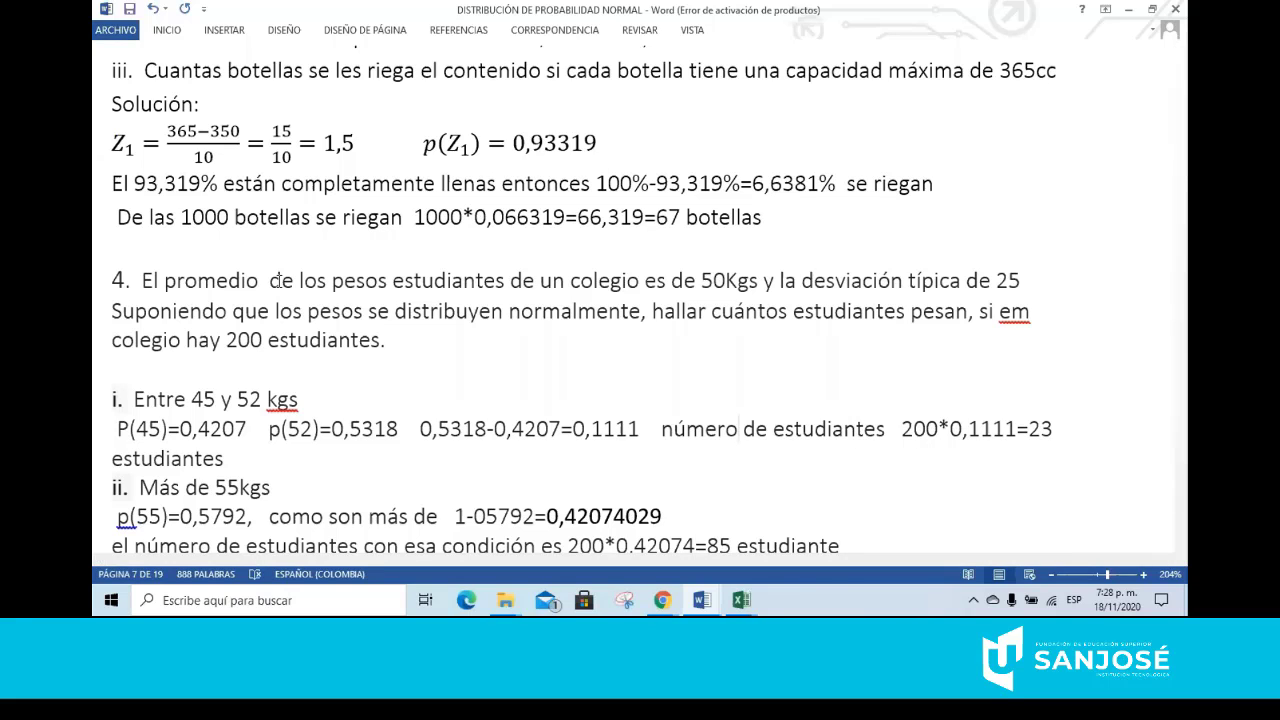
scroll(281, 280, "down", 6)
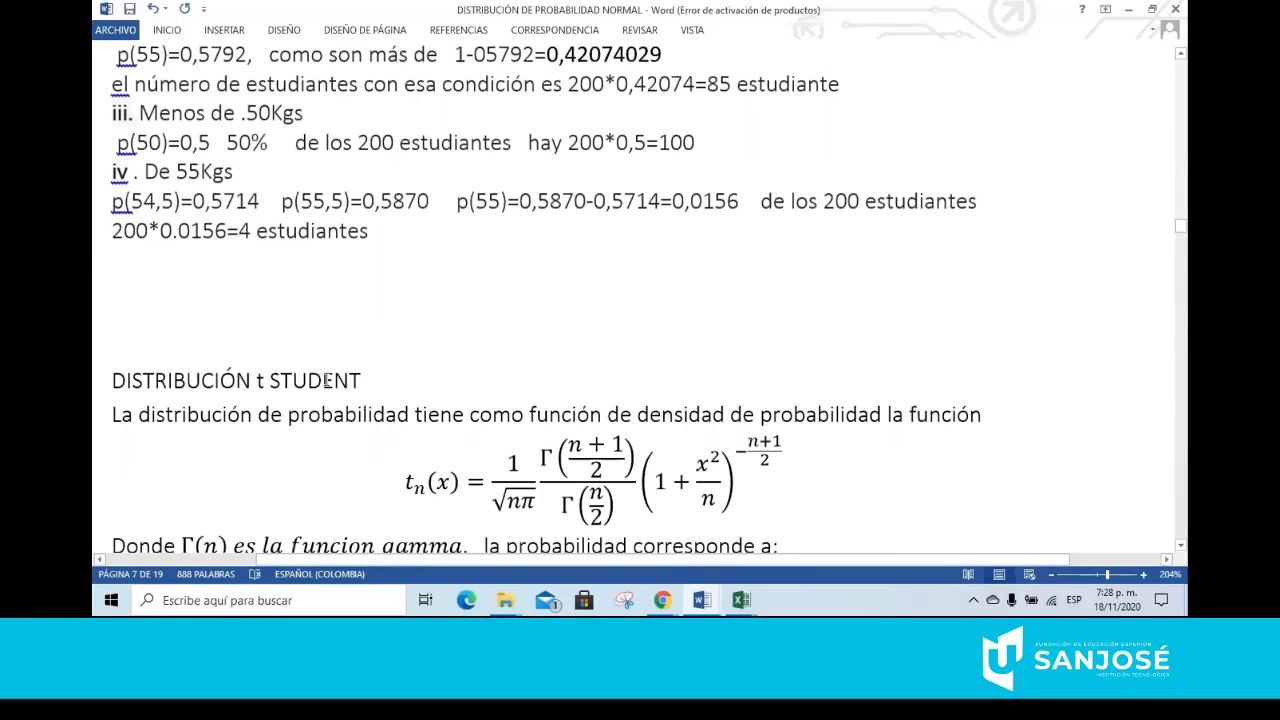
scroll(330, 382, "down", 1)
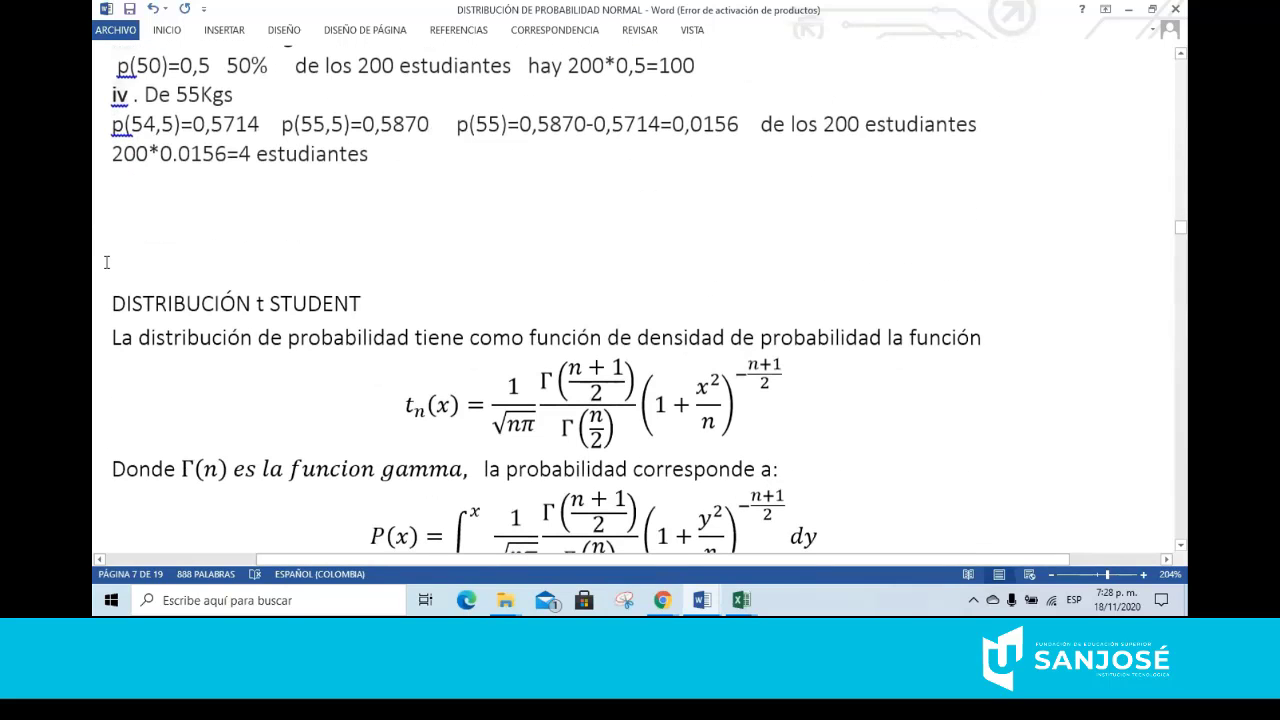
left_click(115, 226)
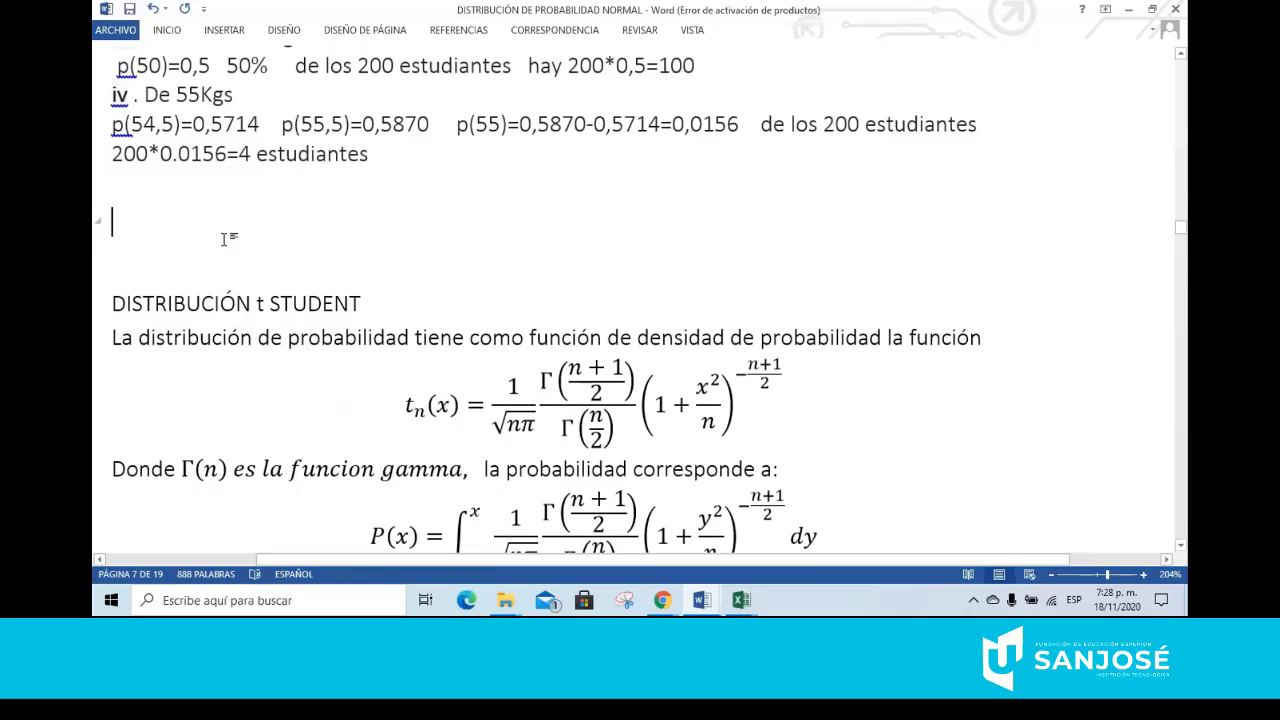
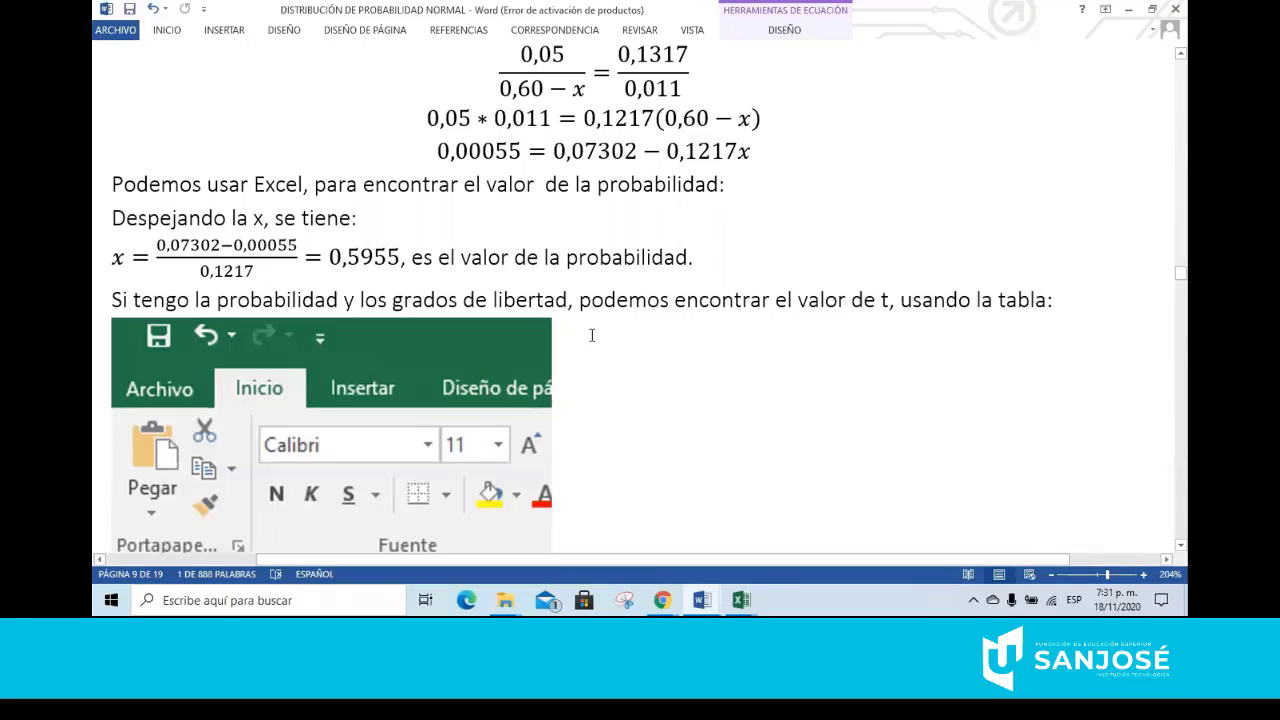
Examine the illustrated Excel walkthrough for DISTR.T.N, from inserting the function to its X, Grados_de_libertad and Acumulado arguments
scroll(986, 254, "down", 1)
scroll(903, 277, "down", 2)
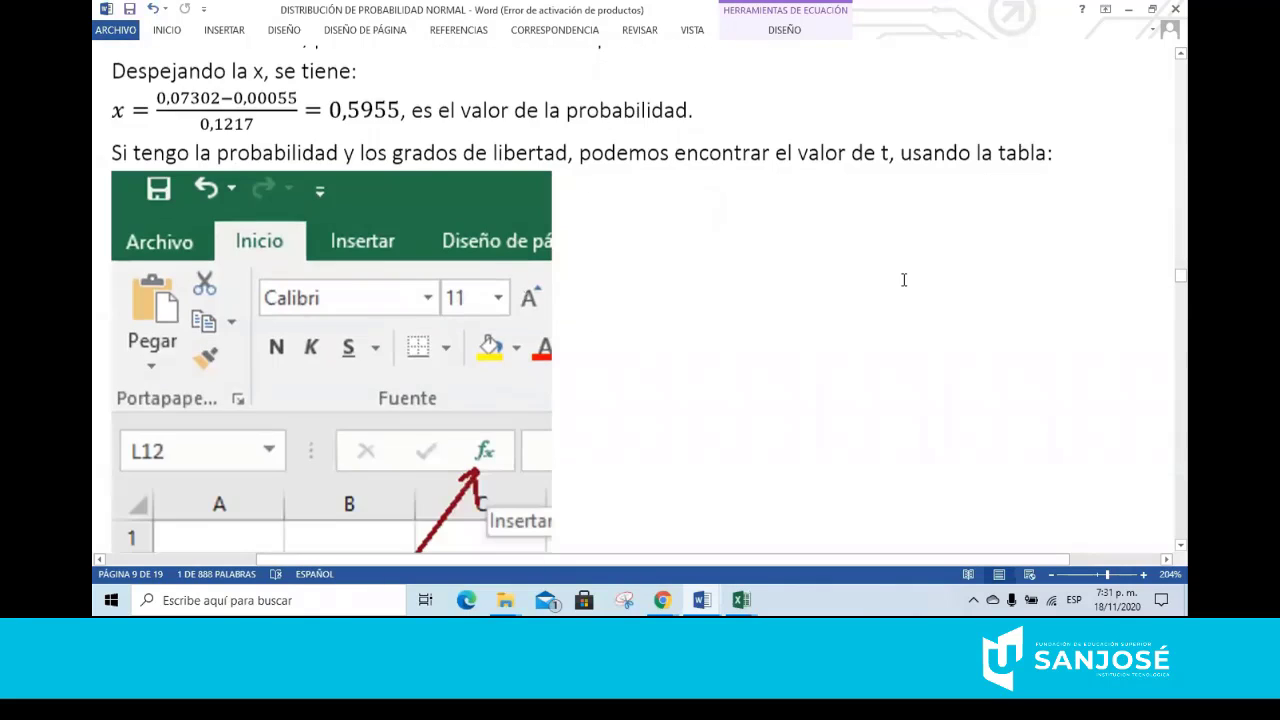
scroll(734, 300, "down", 2)
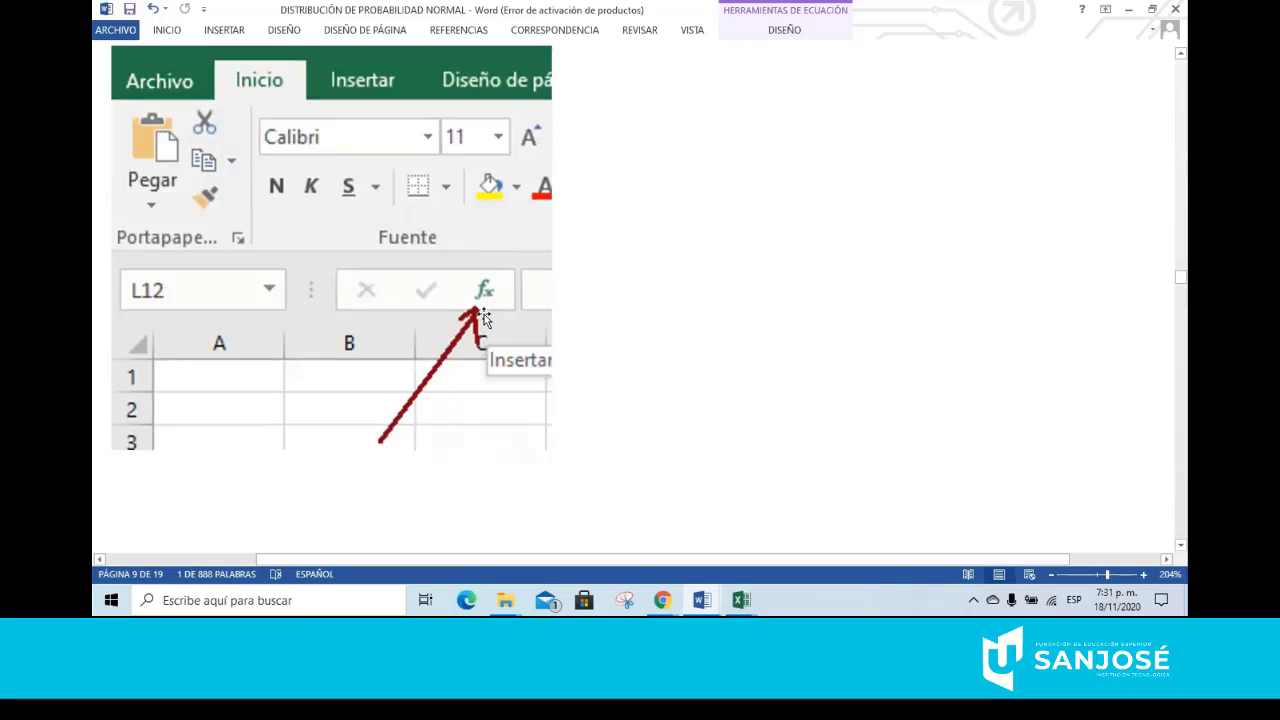
scroll(484, 316, "down", 3)
scroll(483, 316, "down", 5)
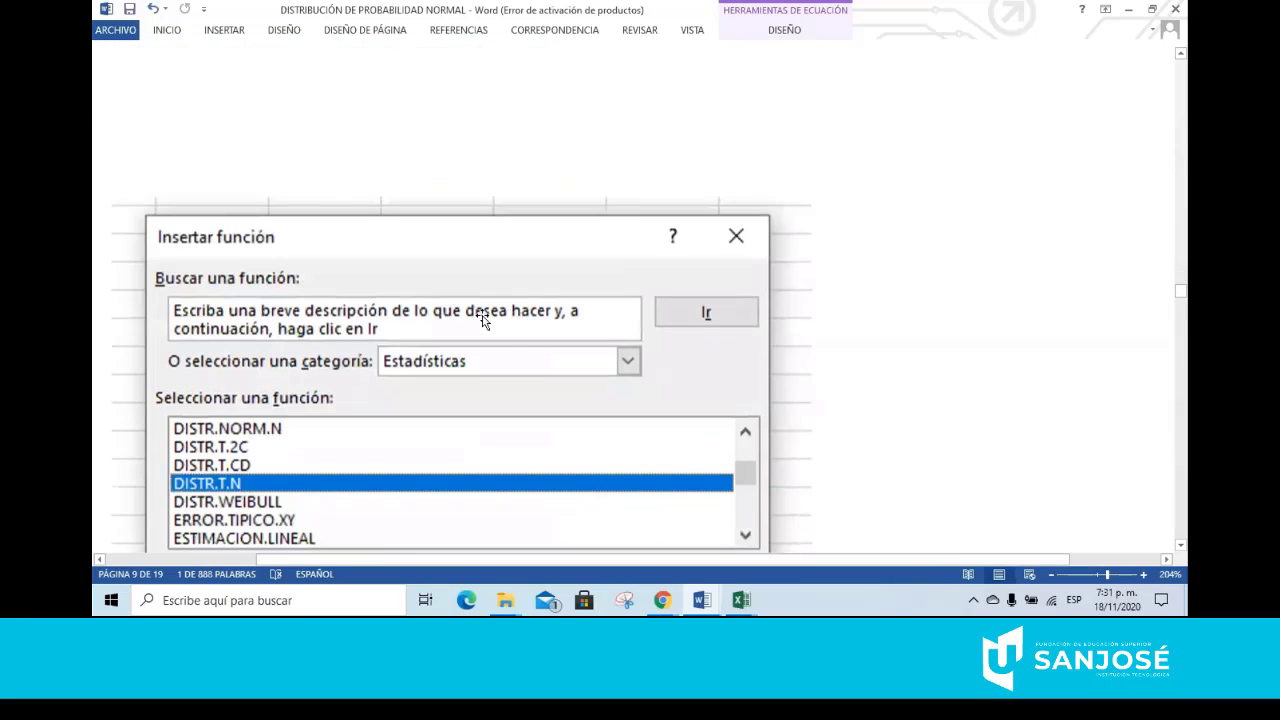
scroll(412, 376, "down", 1)
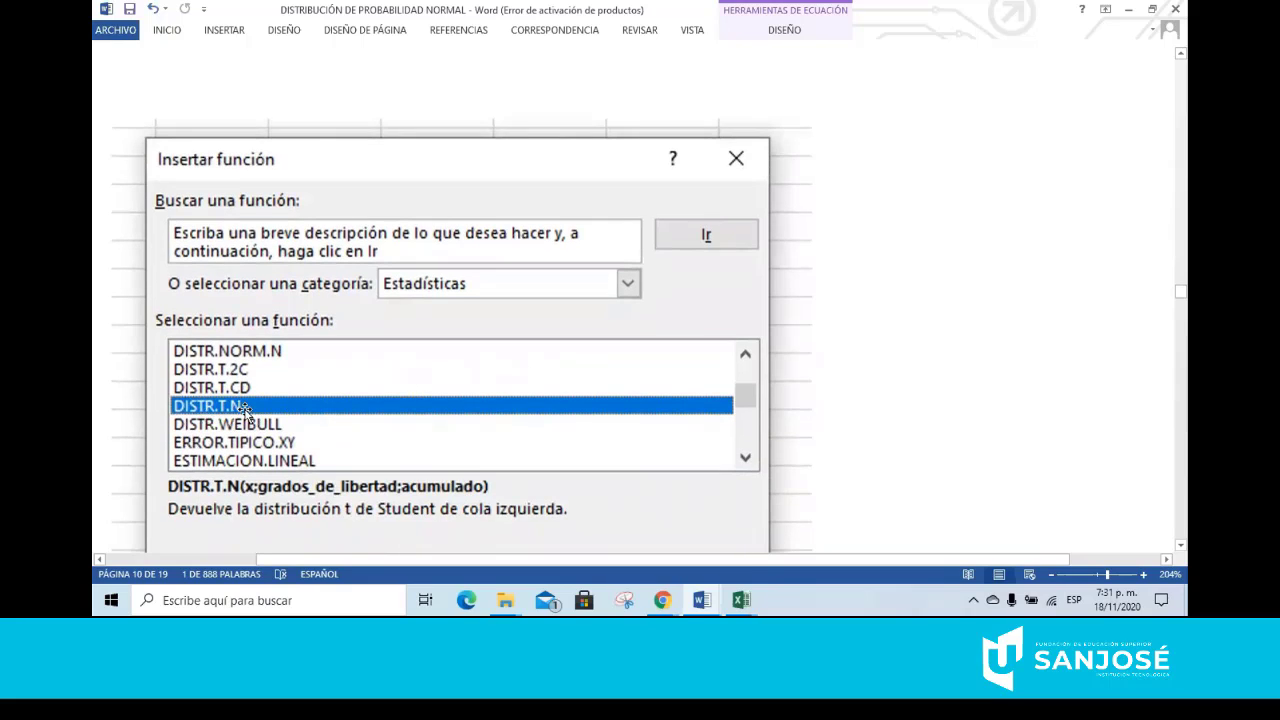
scroll(244, 409, "down", 3)
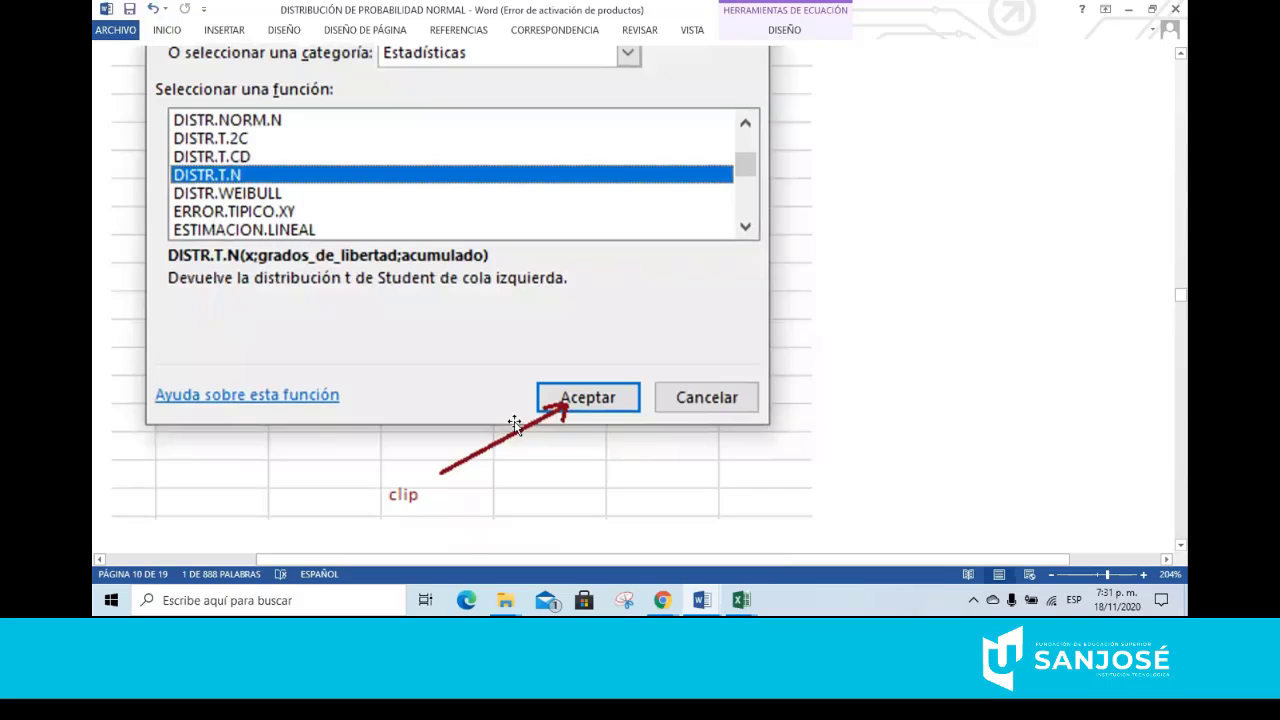
scroll(586, 397, "down", 4)
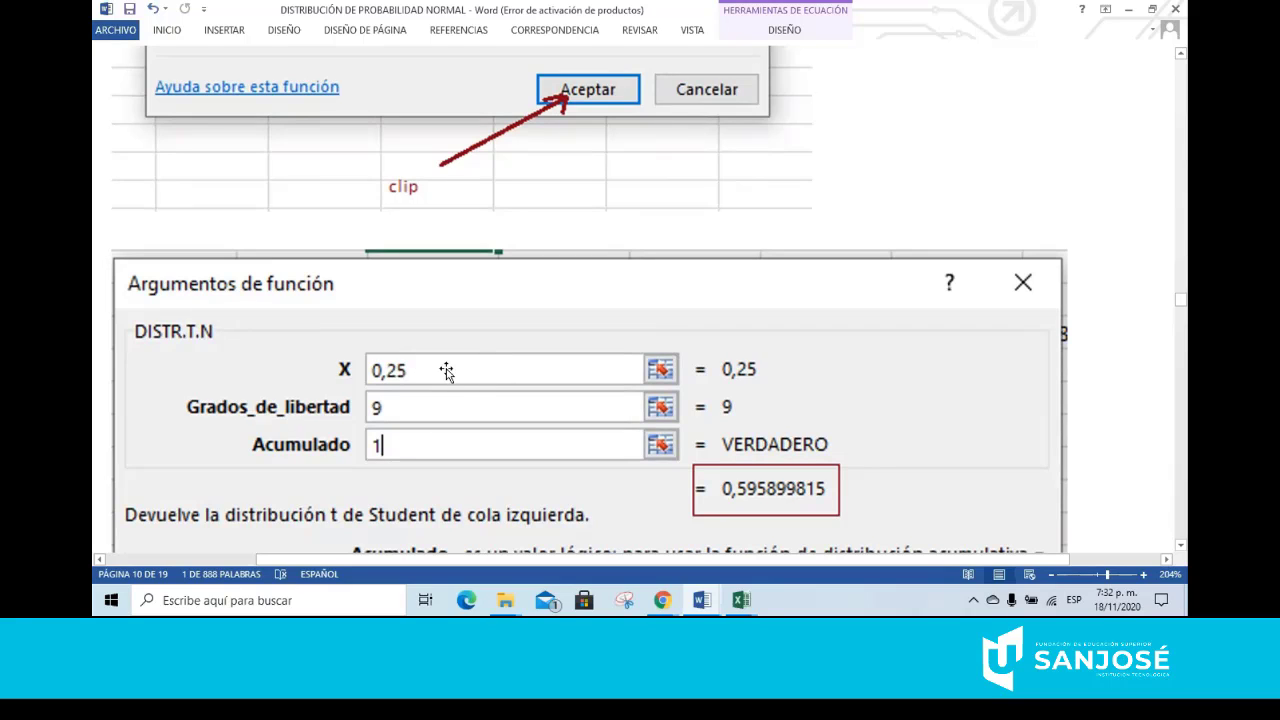
scroll(446, 371, "up", 1)
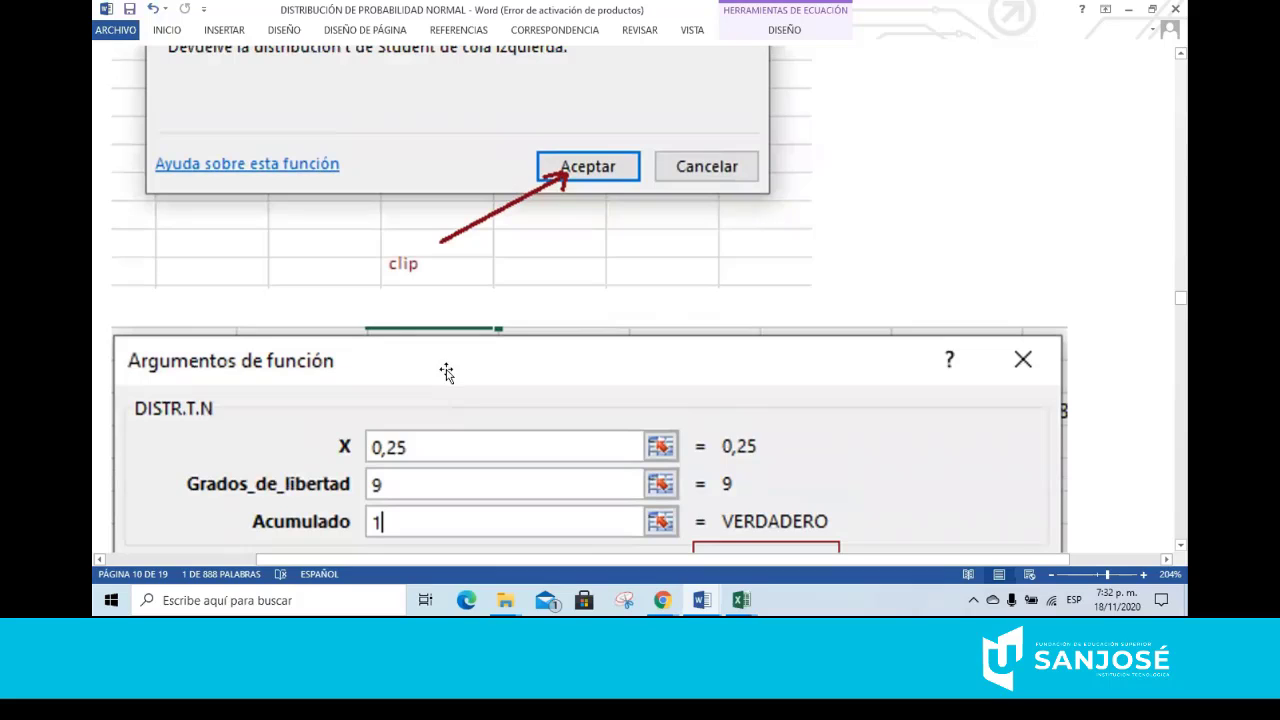
scroll(450, 371, "down", 2)
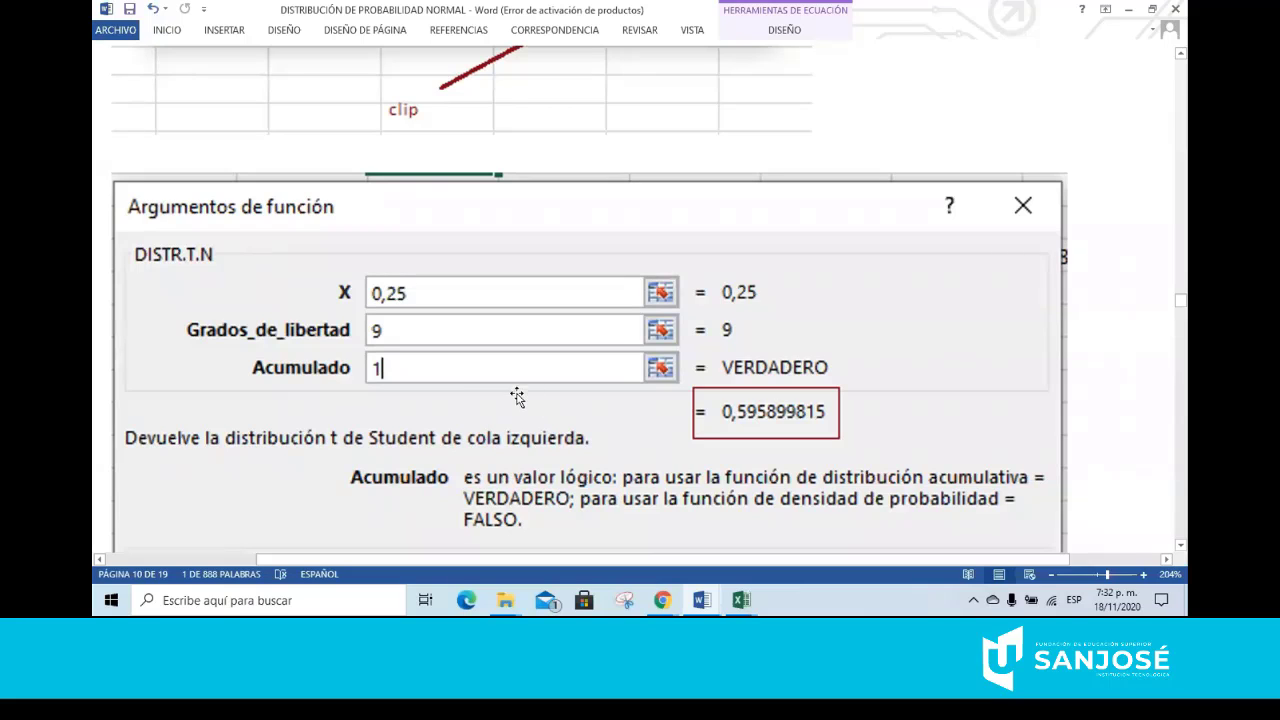
scroll(530, 418, "up", 1)
scroll(530, 418, "up", 3)
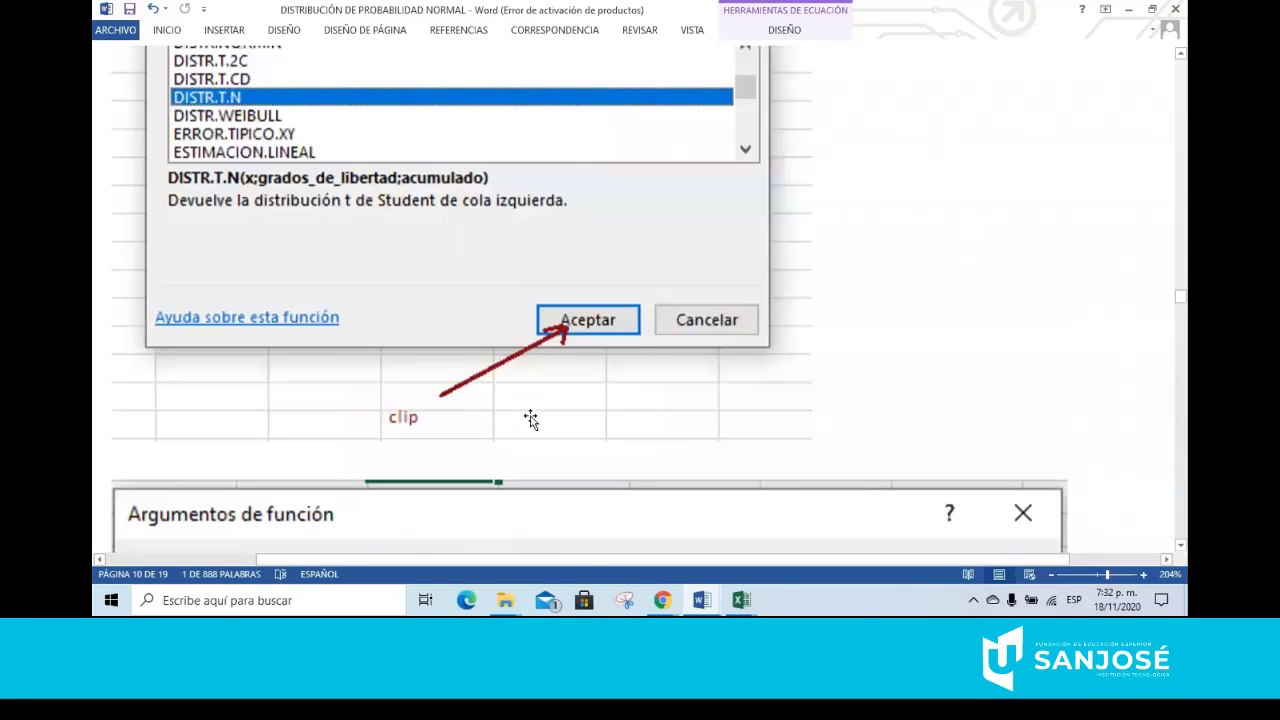
scroll(530, 418, "down", 5)
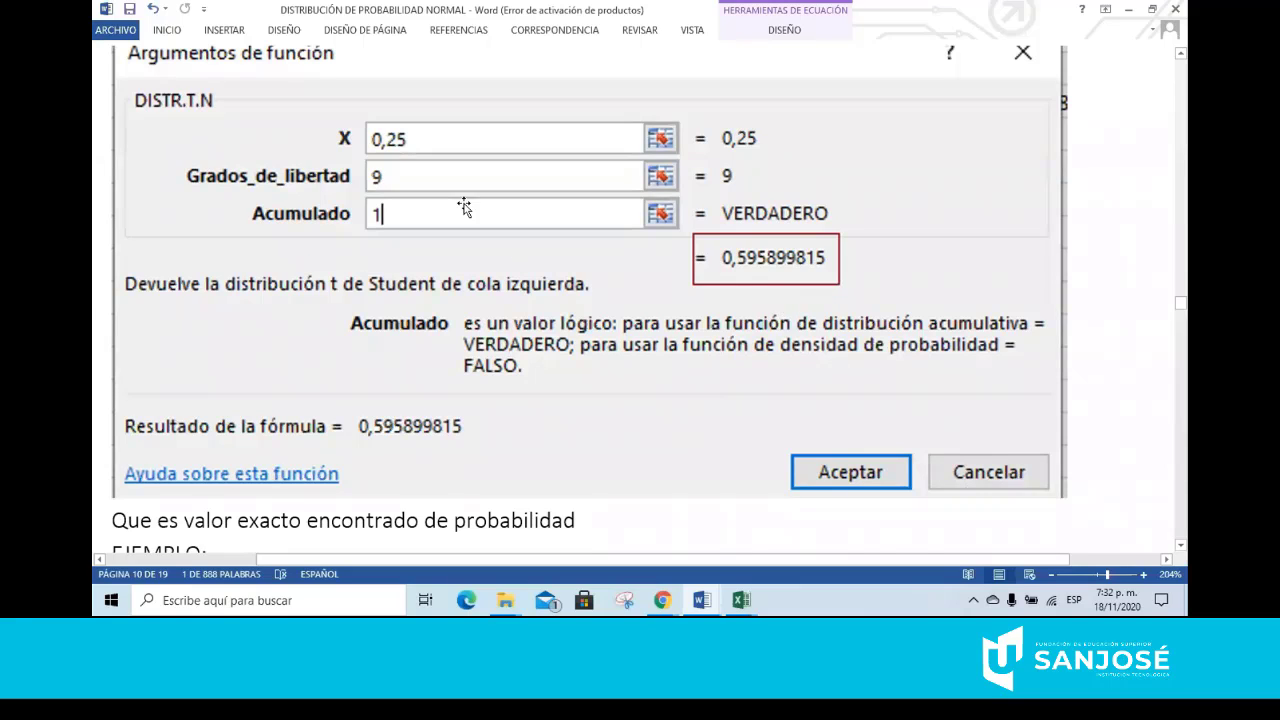
Switch to the Libro1 workbook in Excel and insert the statistical function DISTR.T.N into cell B8
left_click(746, 602)
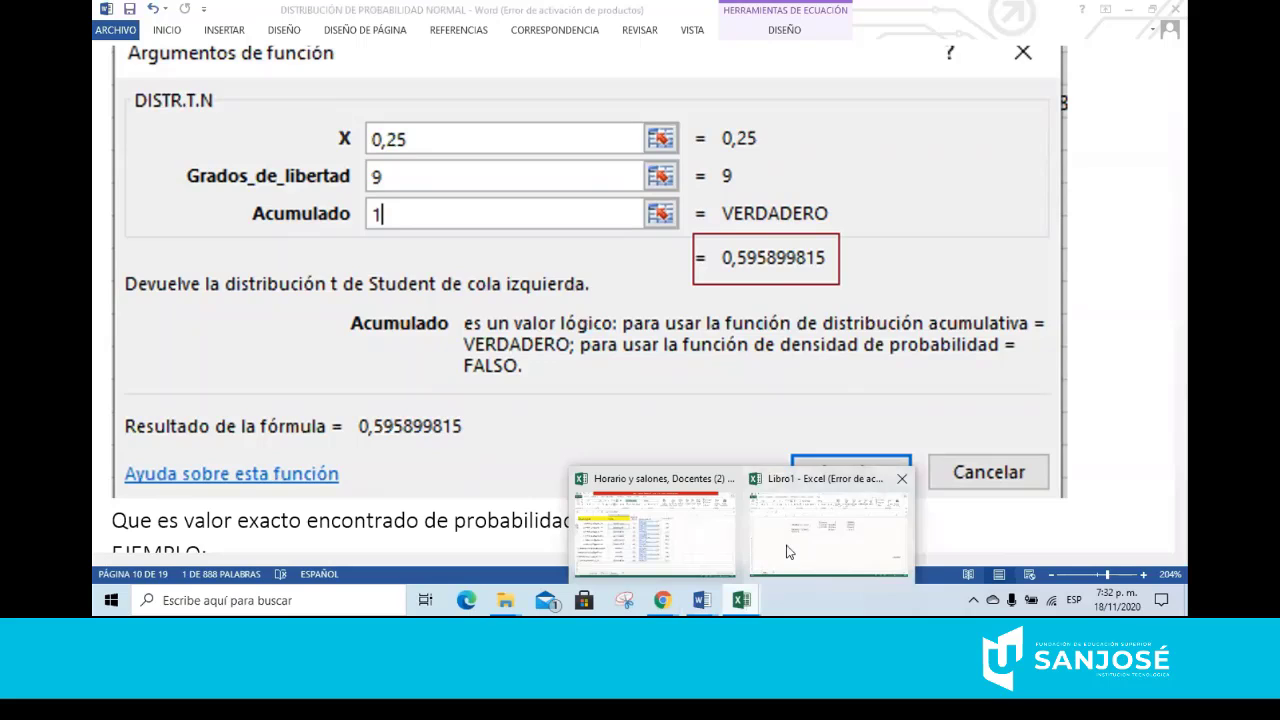
left_click(790, 552)
left_click(218, 286)
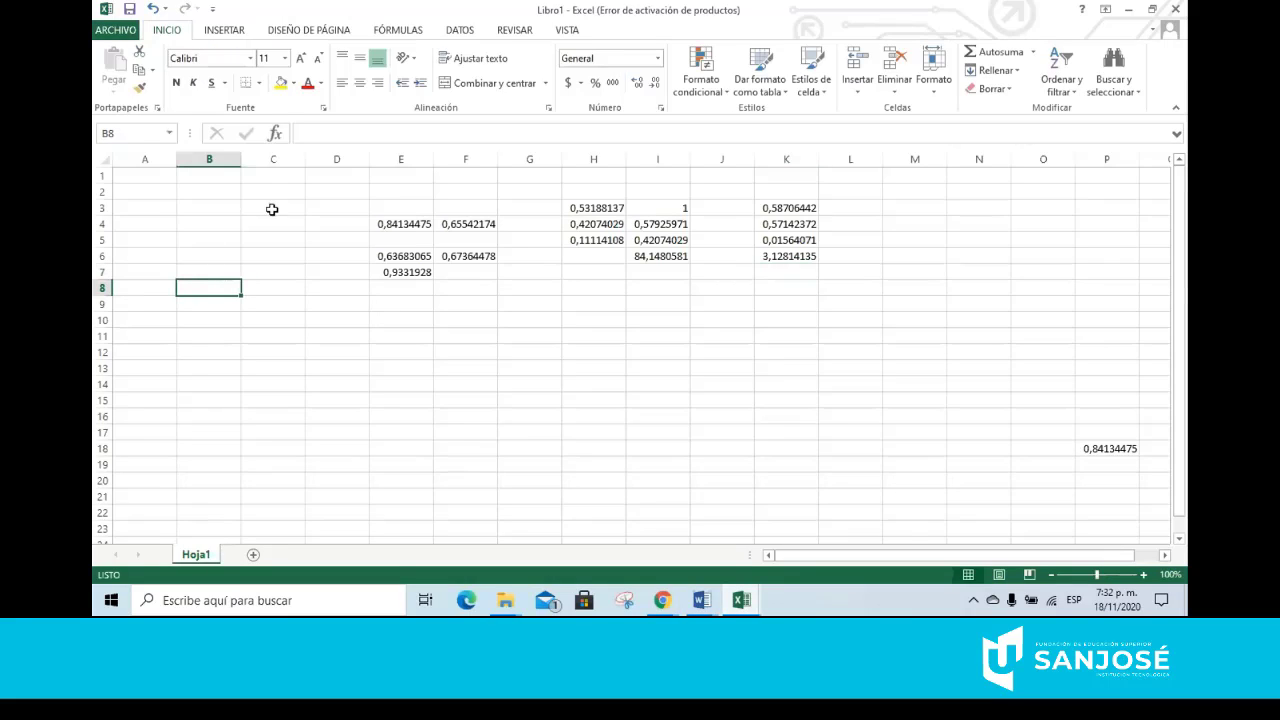
left_click(275, 135)
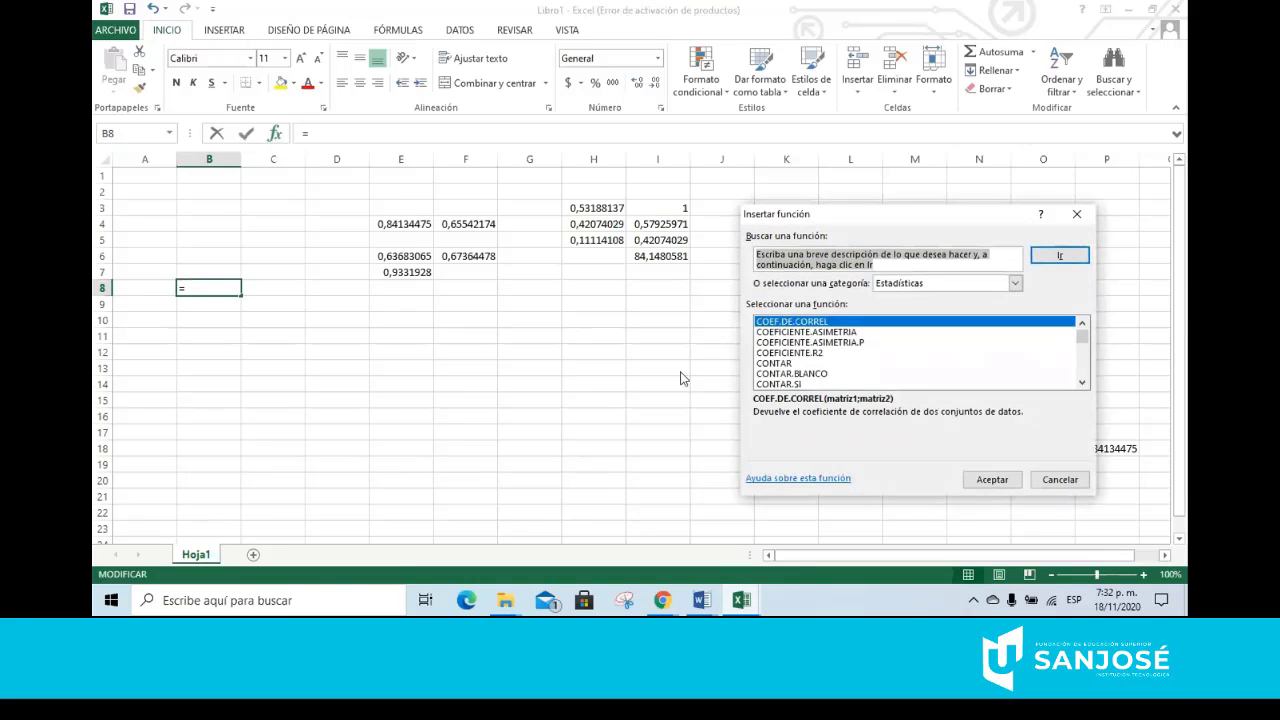
left_click(760, 345)
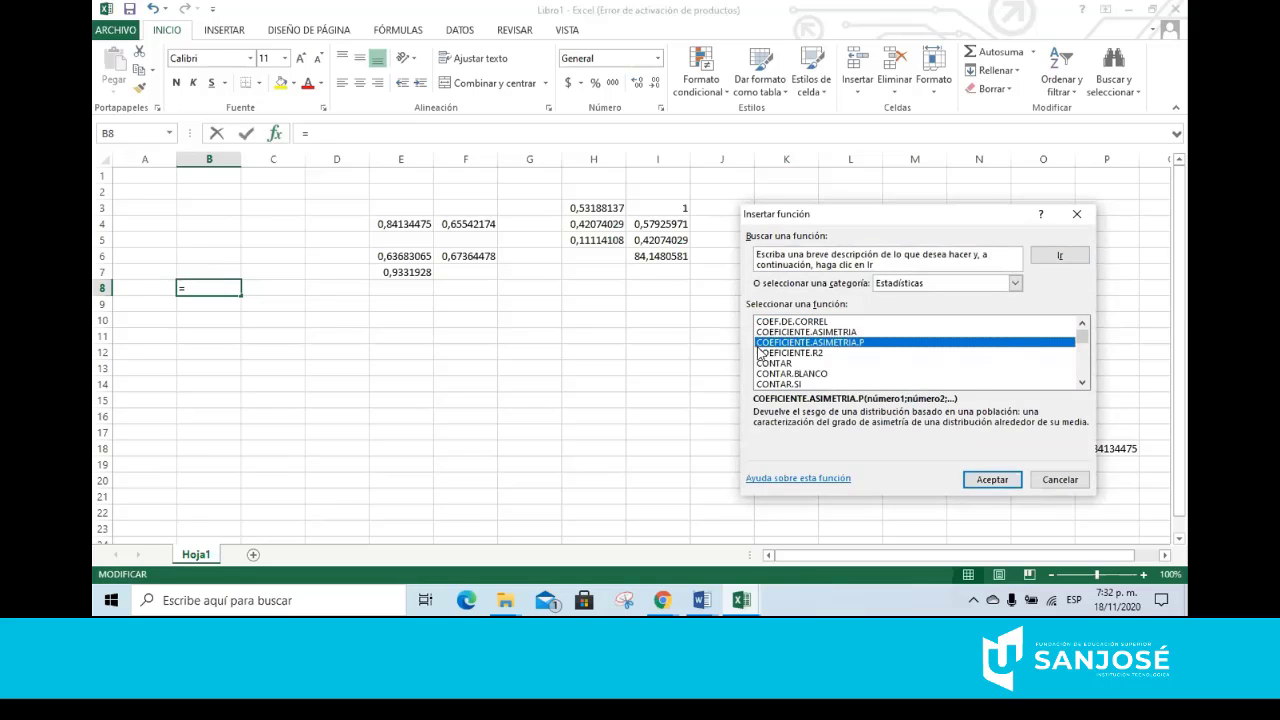
key("d")
scroll(760, 352, "down", 4)
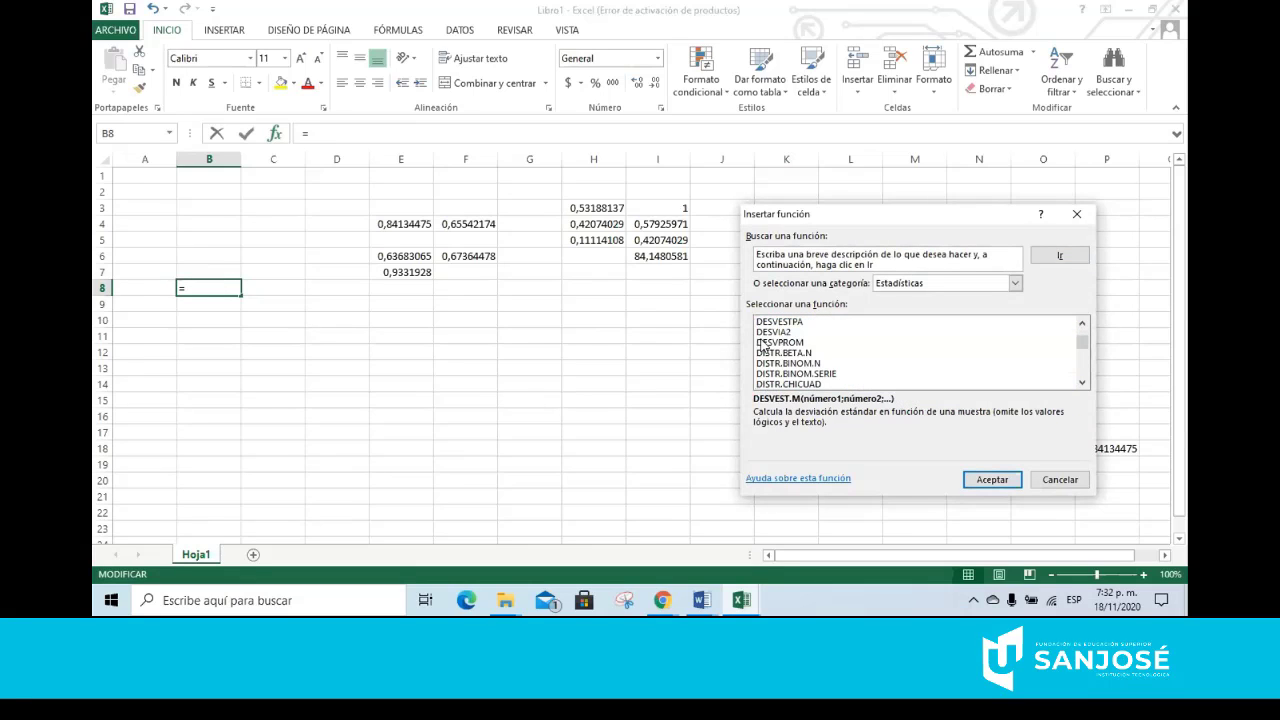
scroll(803, 340, "down", 2)
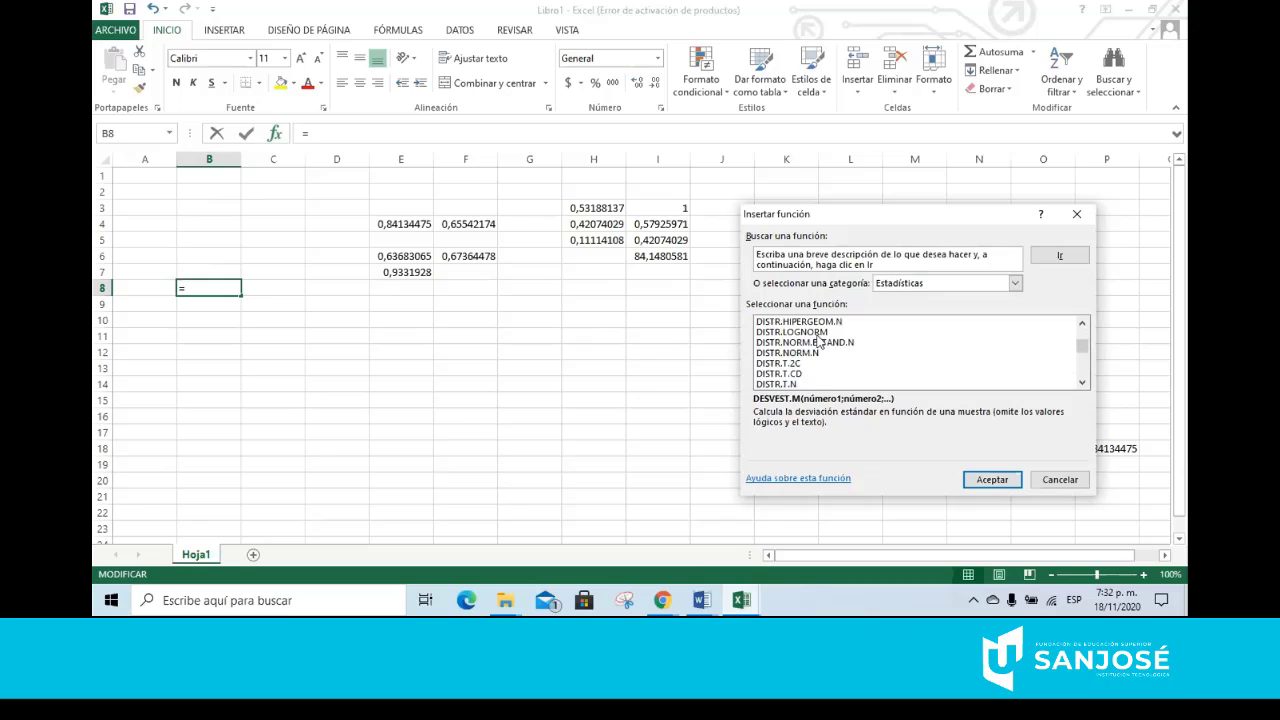
scroll(795, 387, "down", 1)
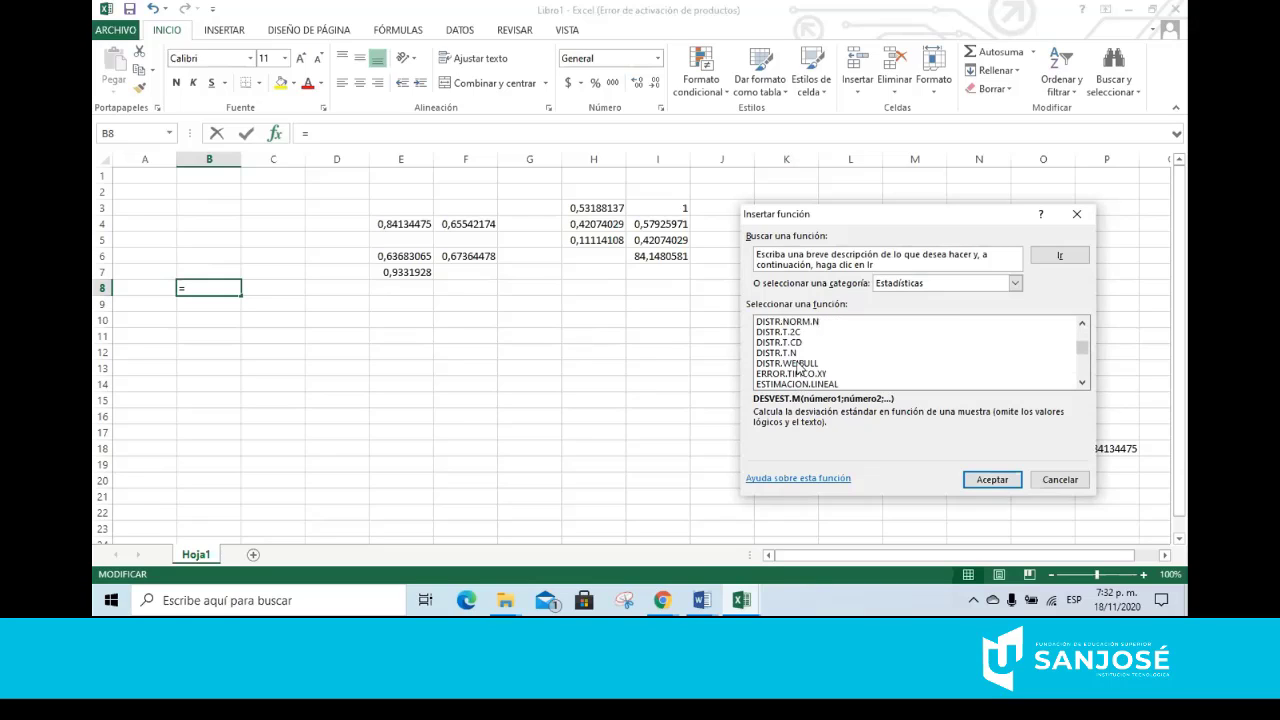
left_click(795, 353)
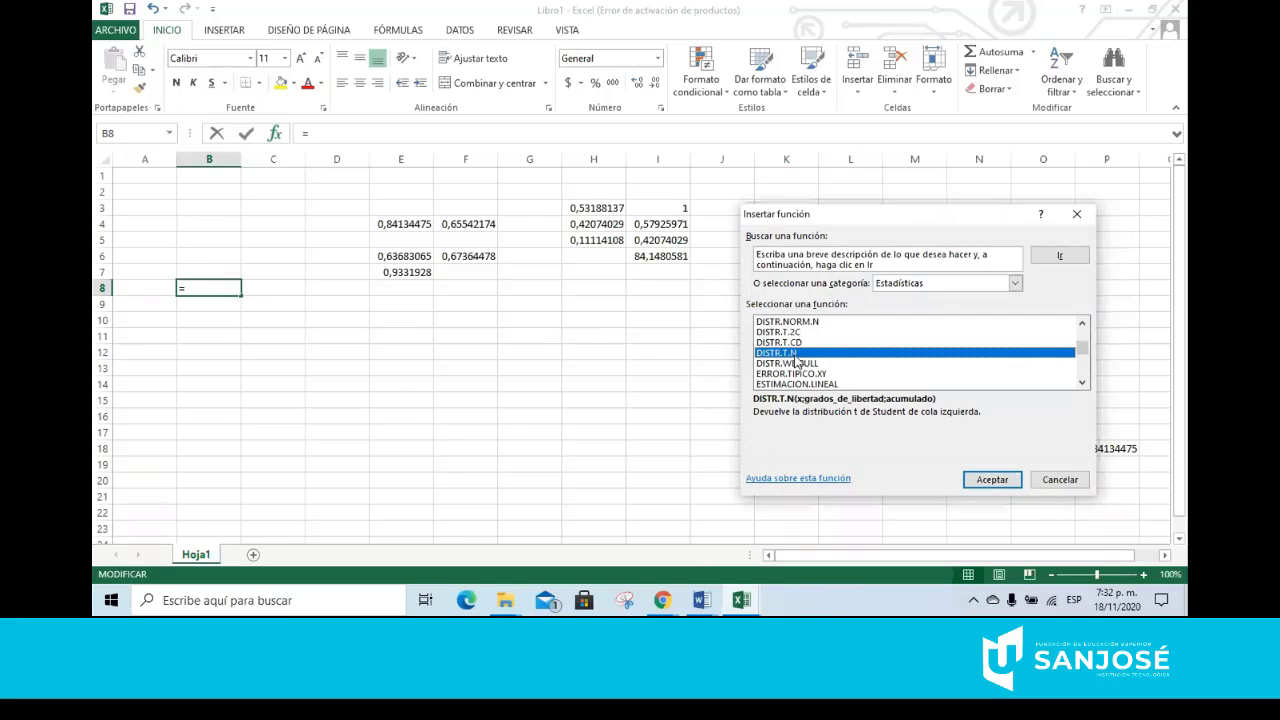
left_click(993, 480)
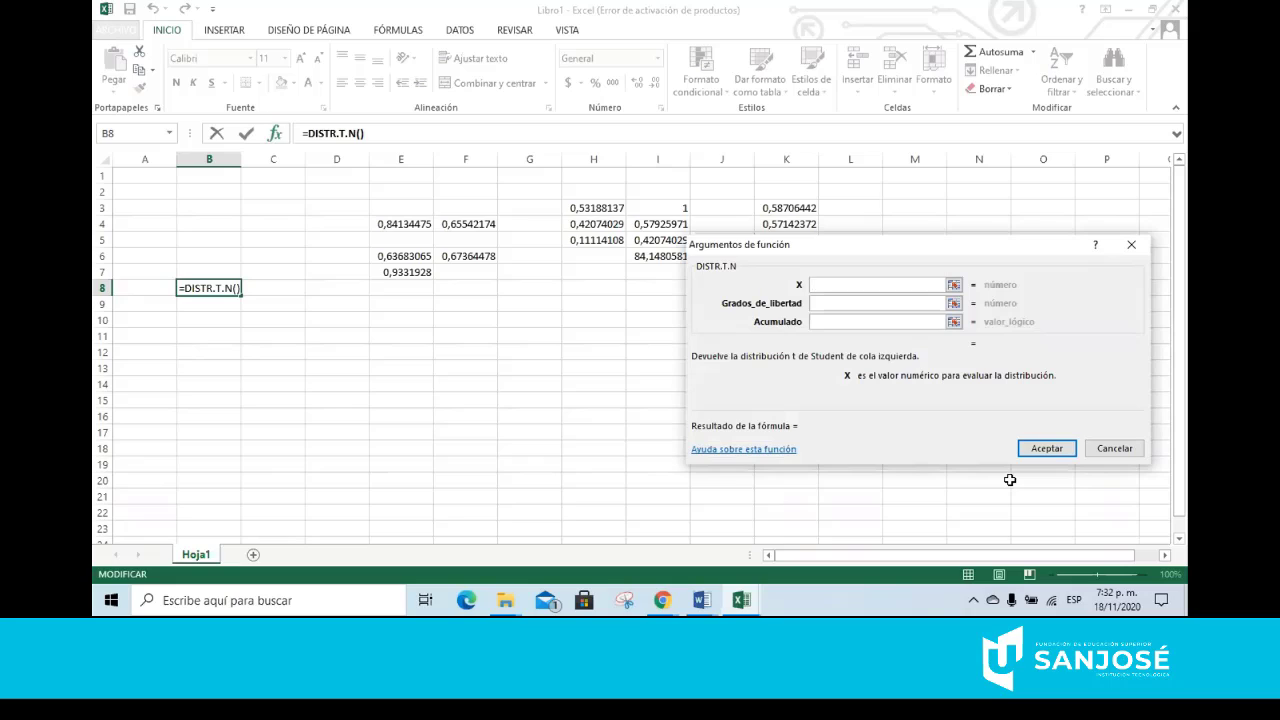
Complete DISTR.T.N in B8 with X 0,55, Grados_de_libertad 9 and Acumulado 1
type("0")
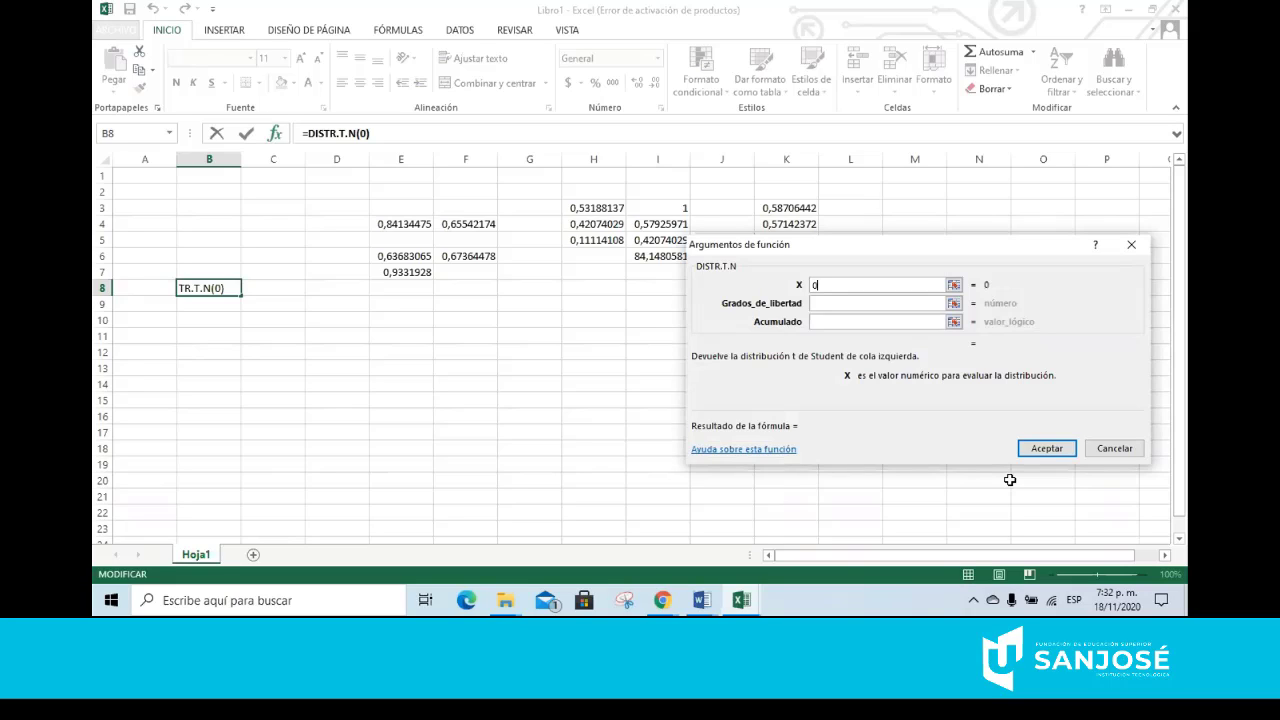
type(",55")
left_click(829, 303)
type("9")
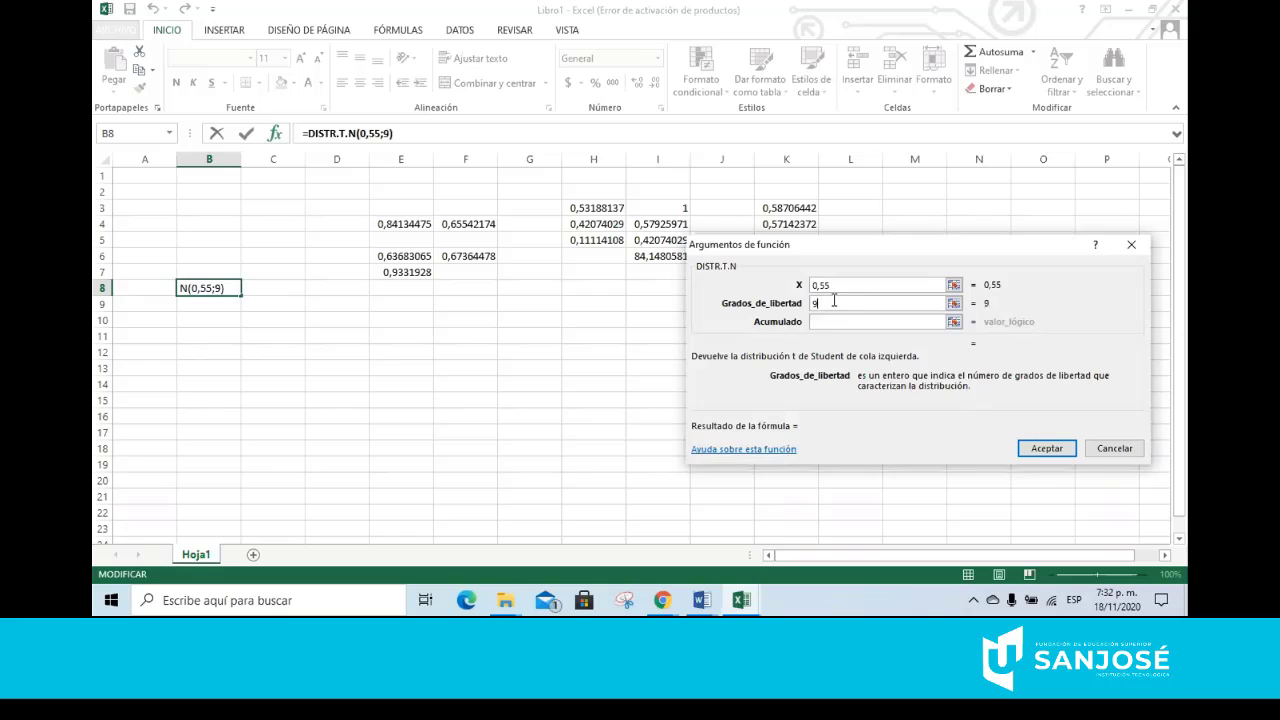
left_click(828, 319)
left_click(828, 319)
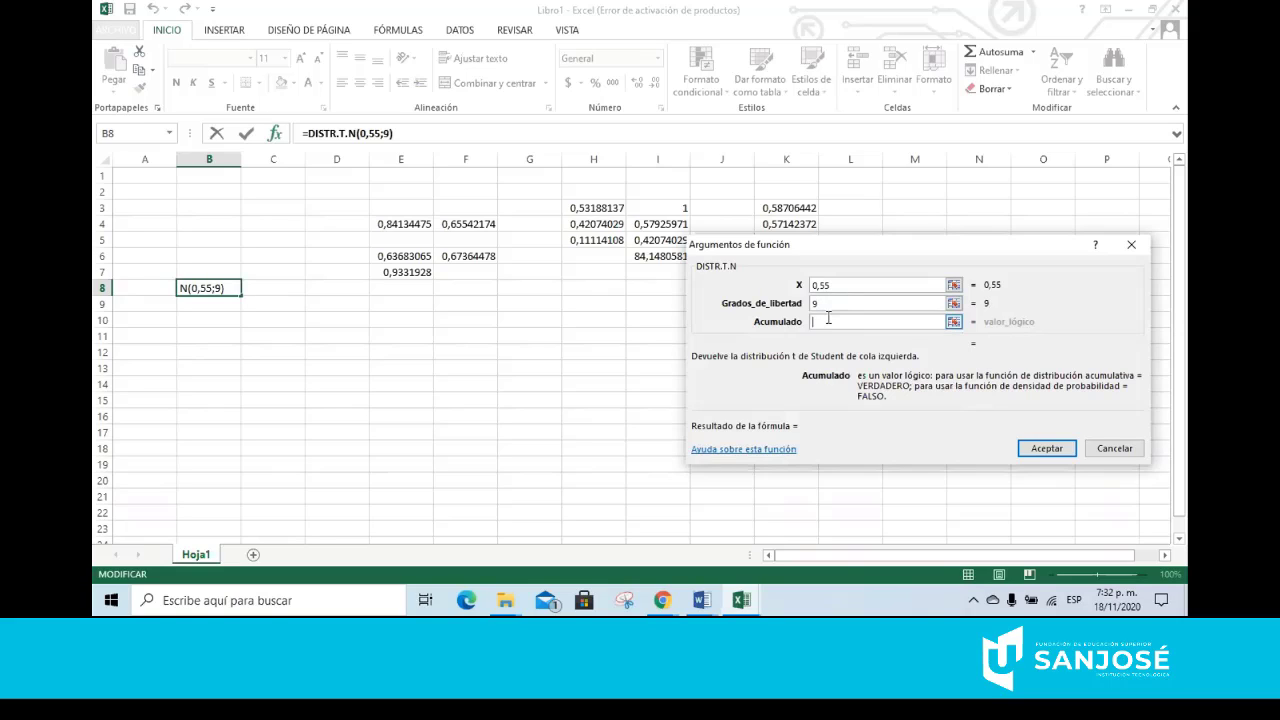
type("1")
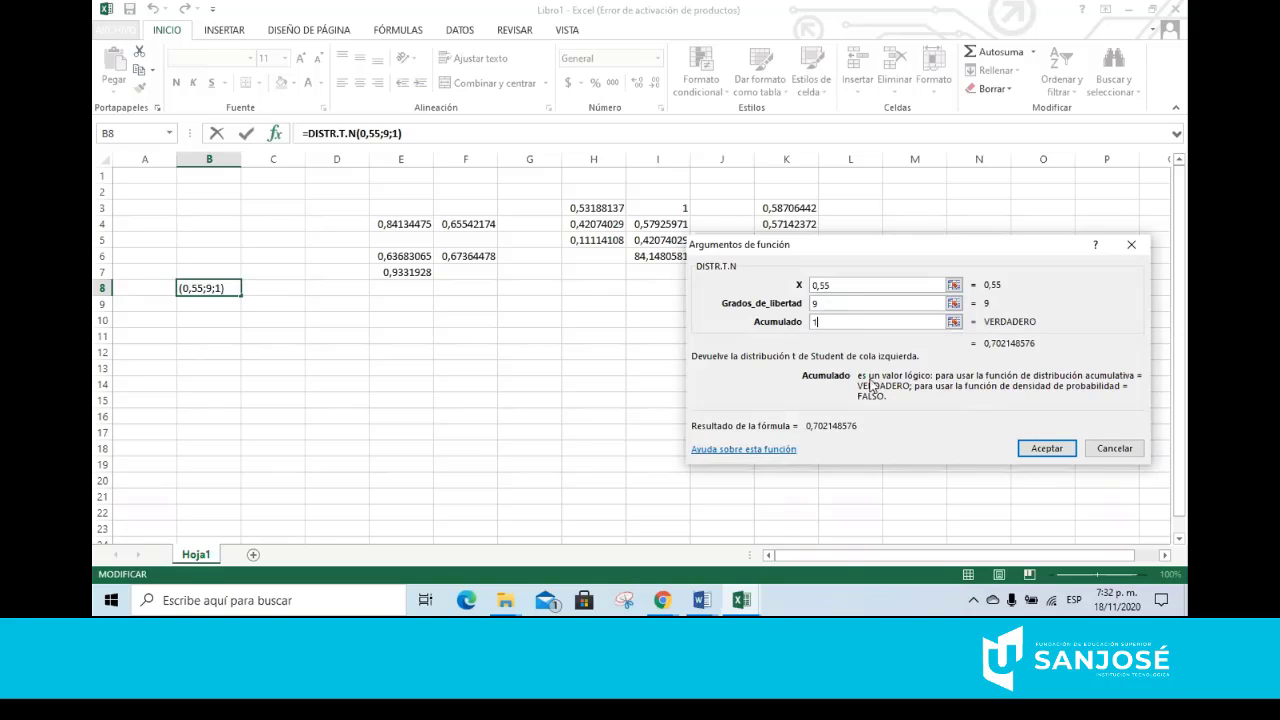
left_click(1044, 449)
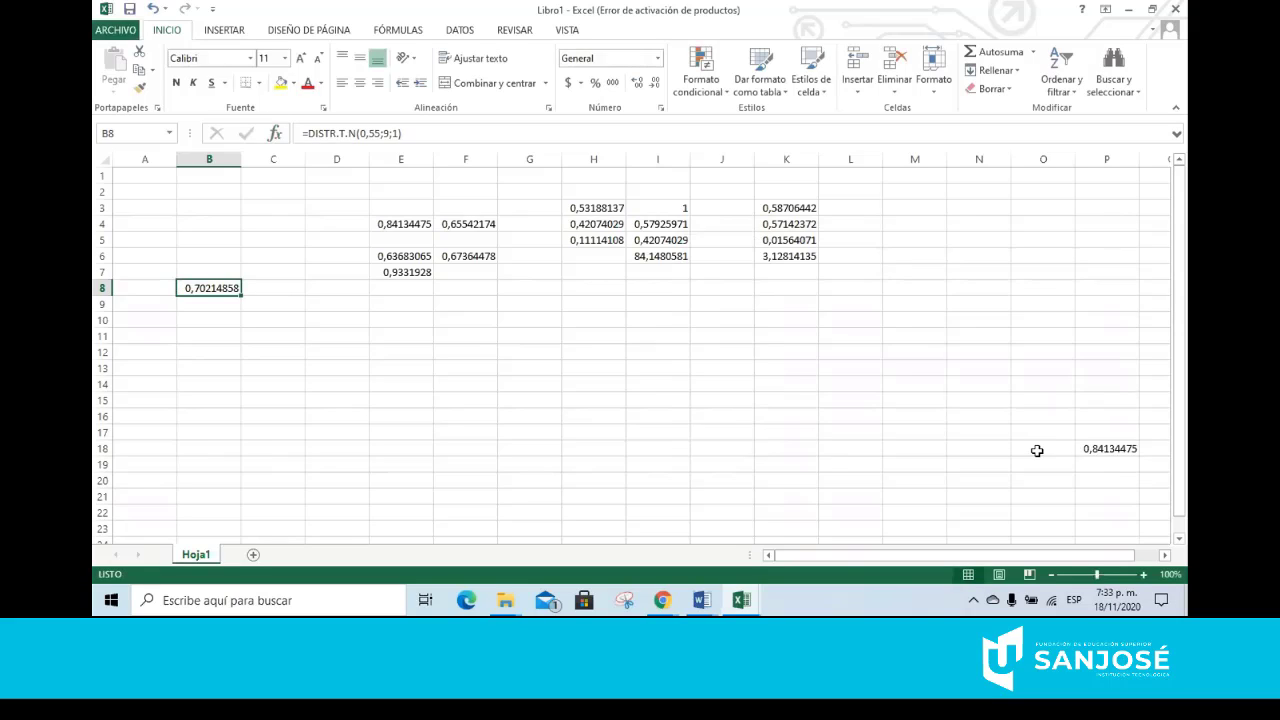
Calculate the complement of the Student's t probability in cell E8 with the formula =1-B8
left_click(382, 288)
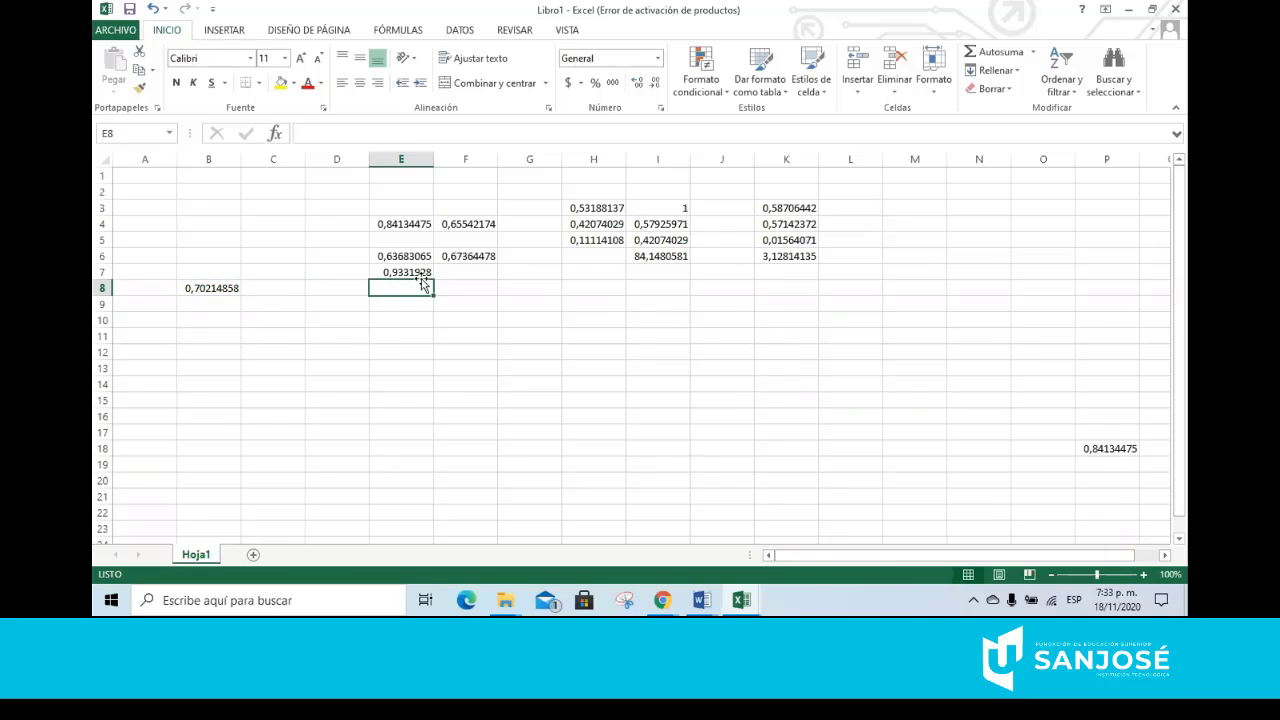
left_click(410, 273)
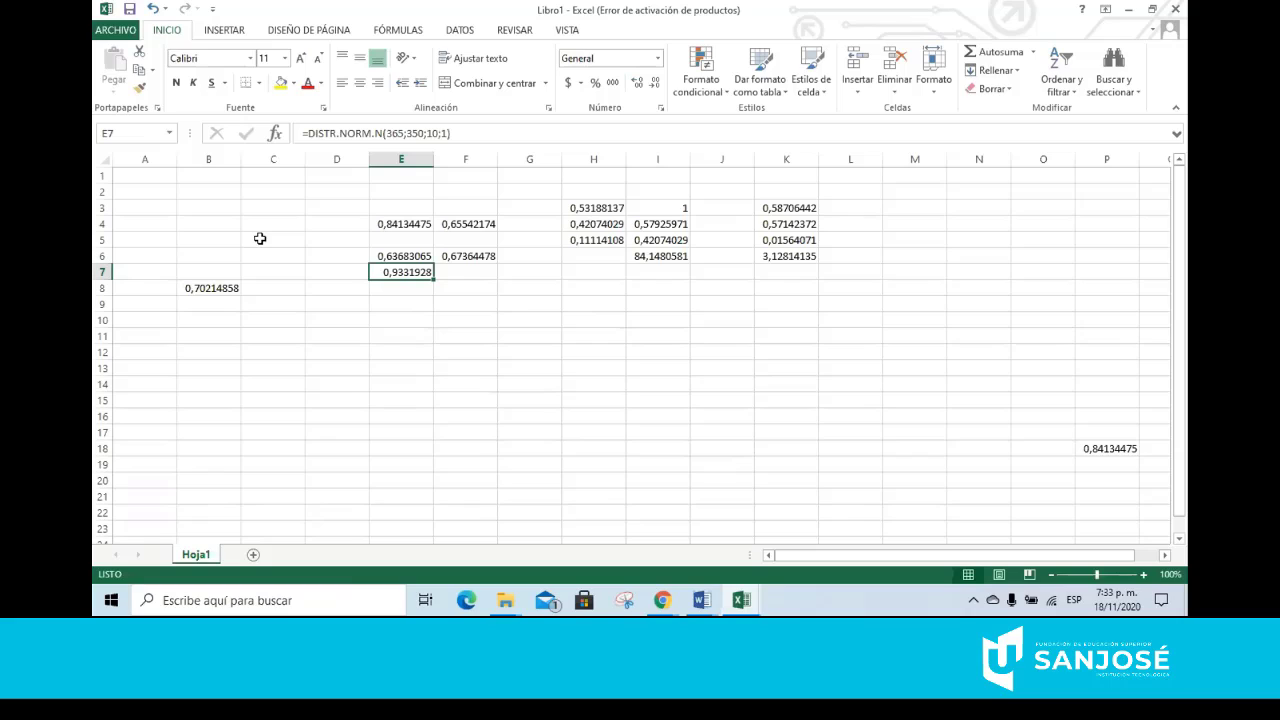
left_click(394, 290)
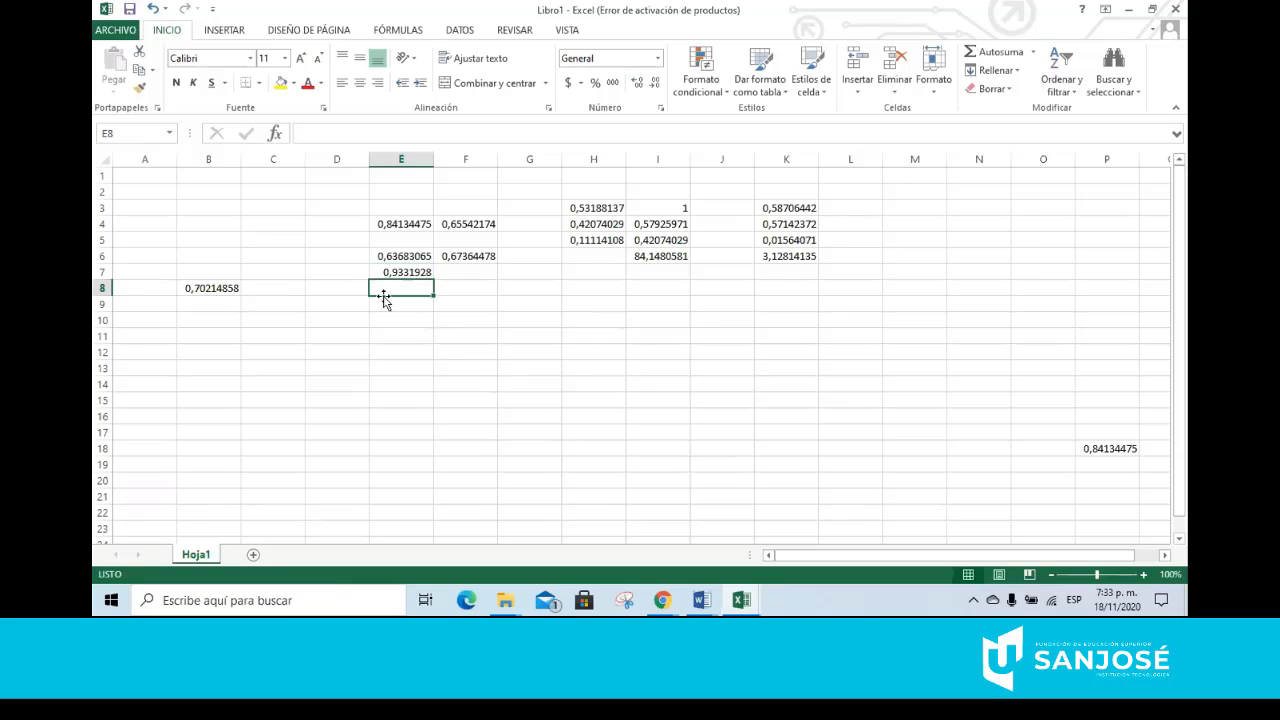
type("=1")
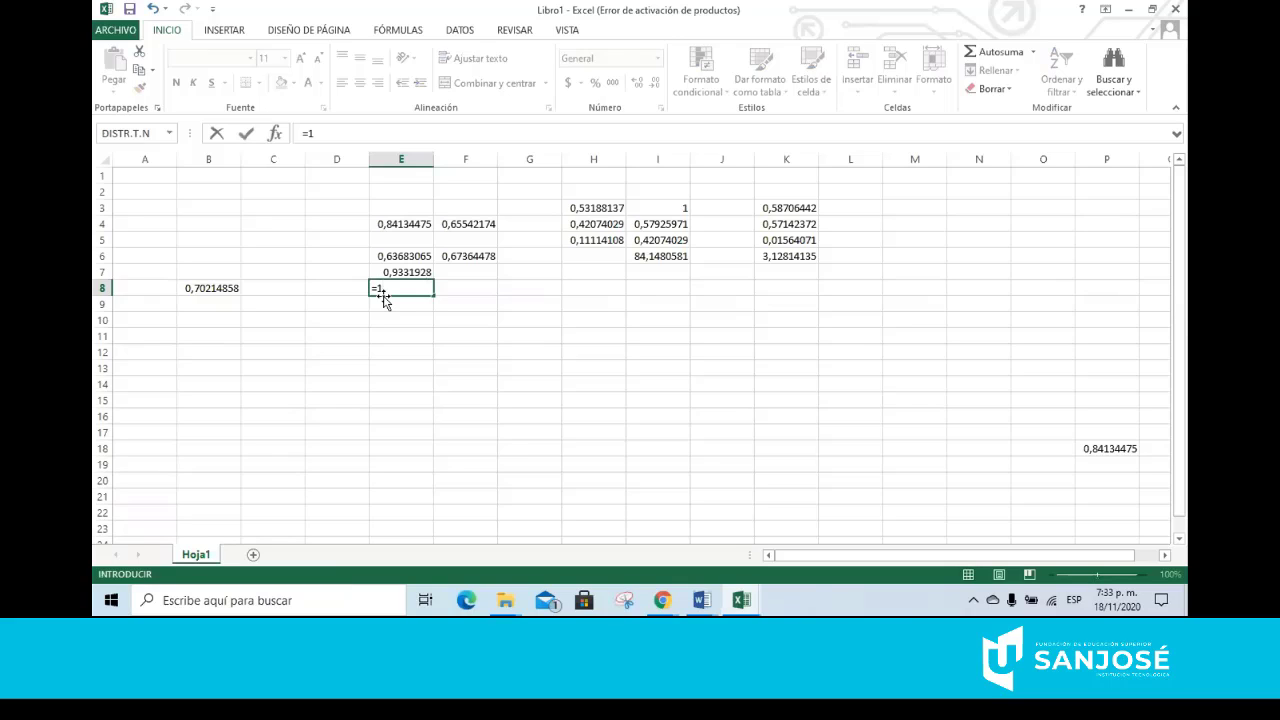
type("-")
left_click(217, 288)
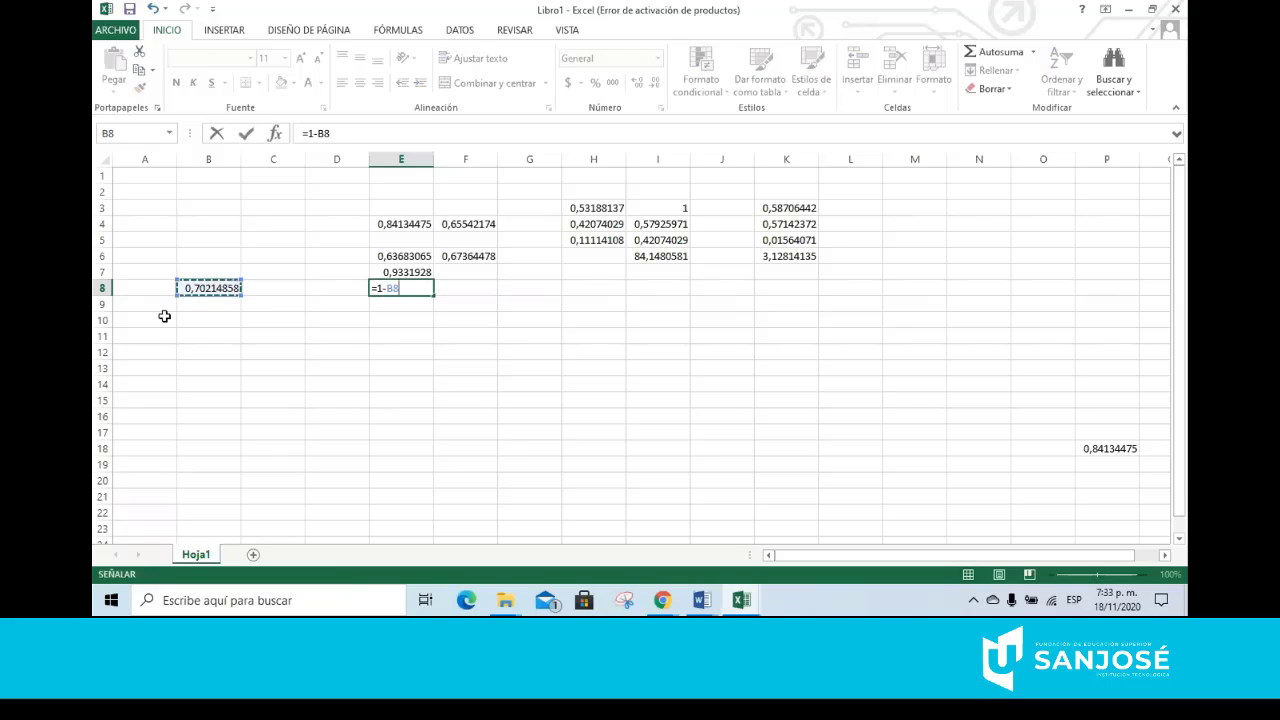
key("Return")
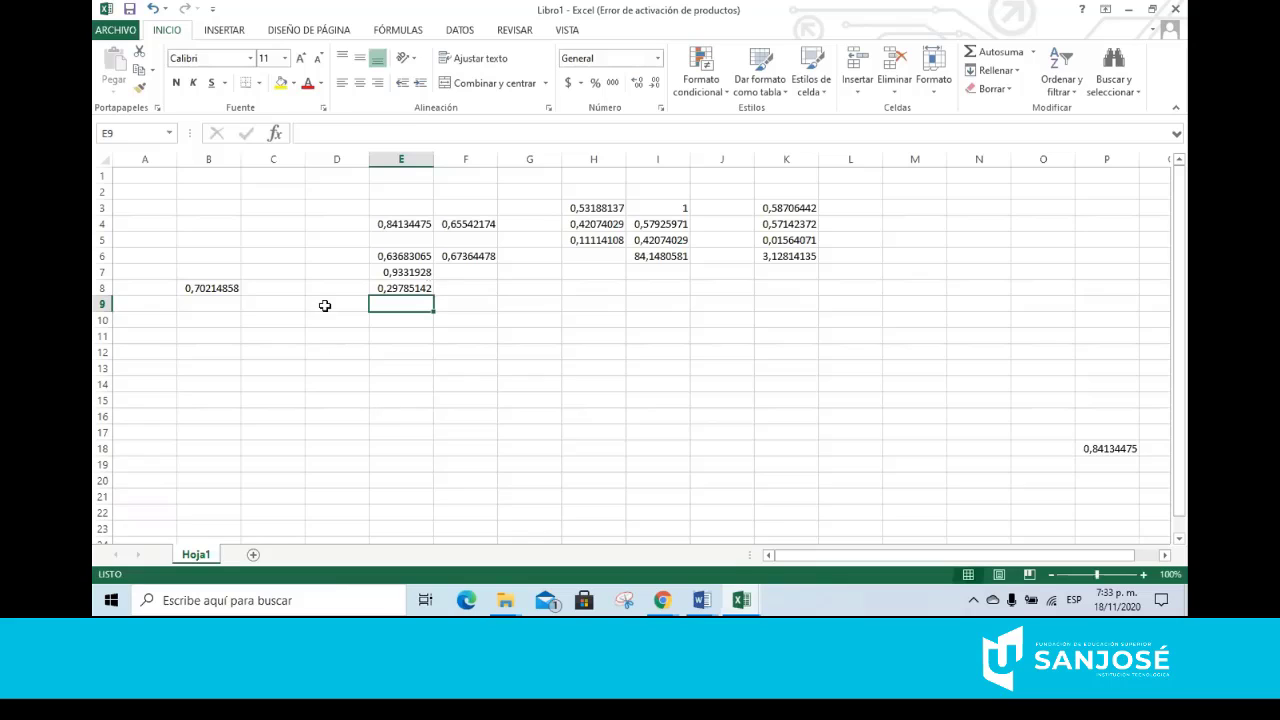
Switch back to the Word document DISTRIBUCIÓN DE PROBABILIDAD NORMAL and examine the Student's t table
left_click(705, 601)
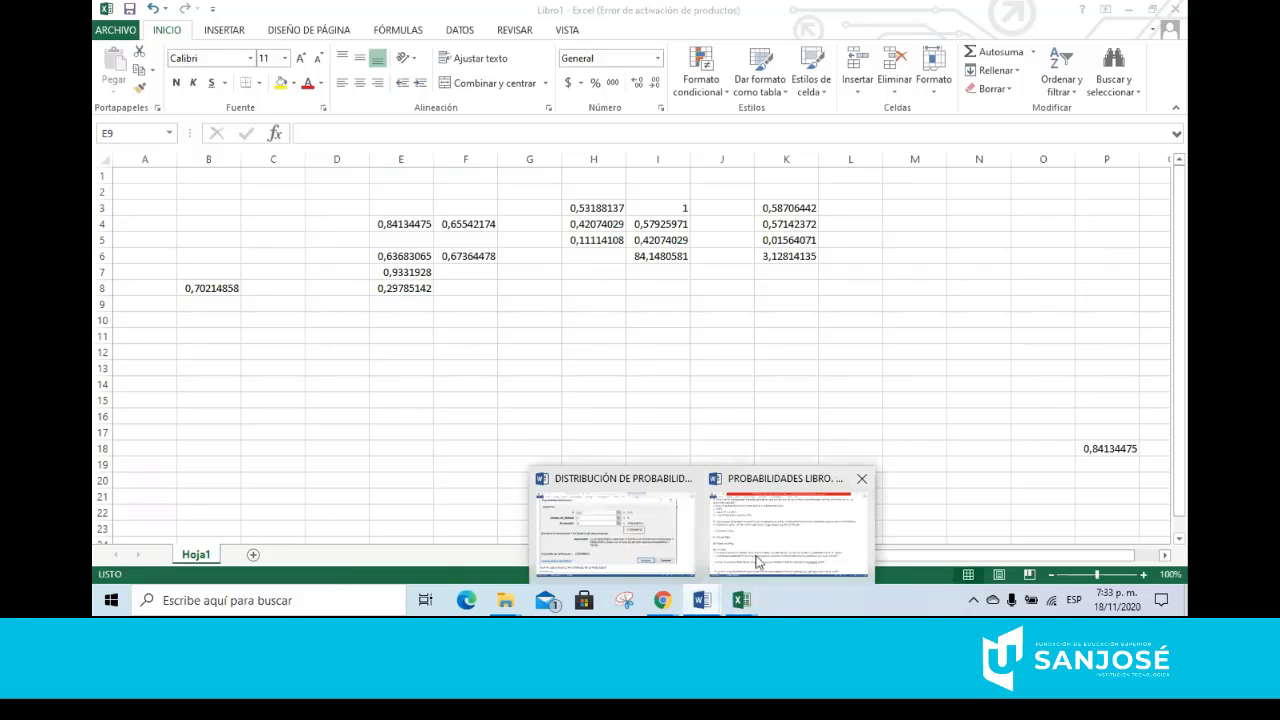
left_click(764, 550)
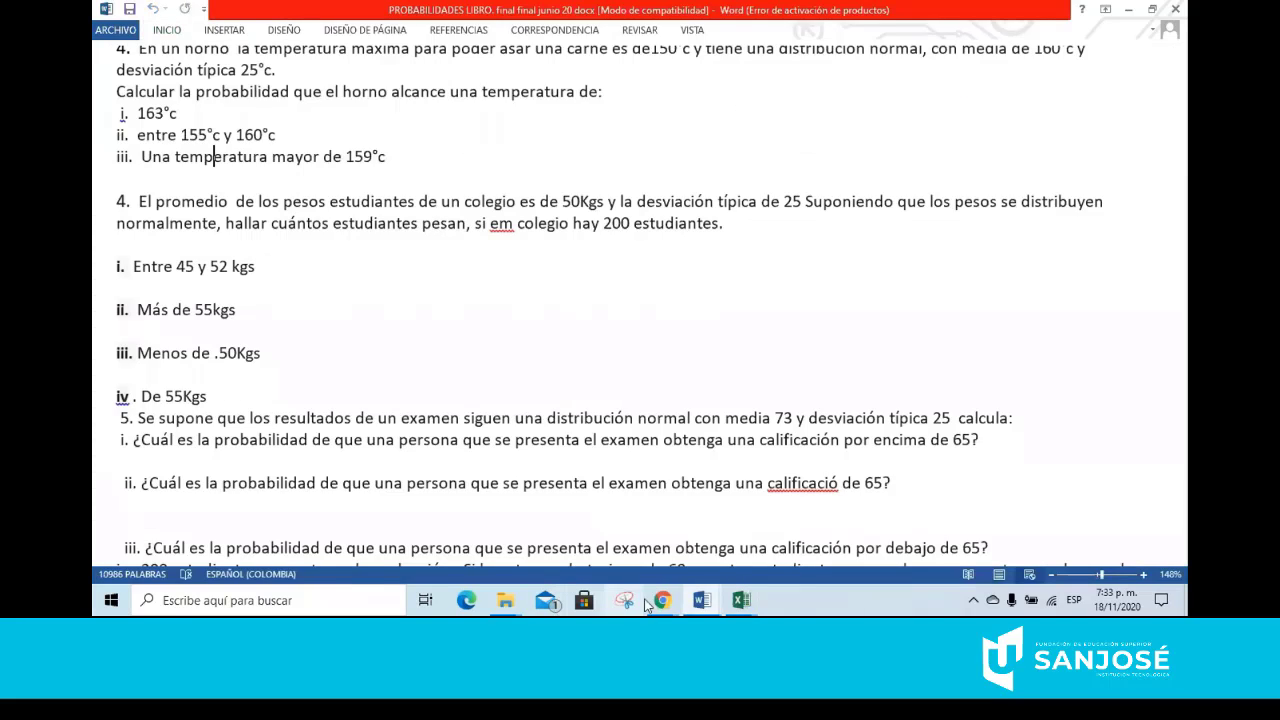
mouse_move(702, 600)
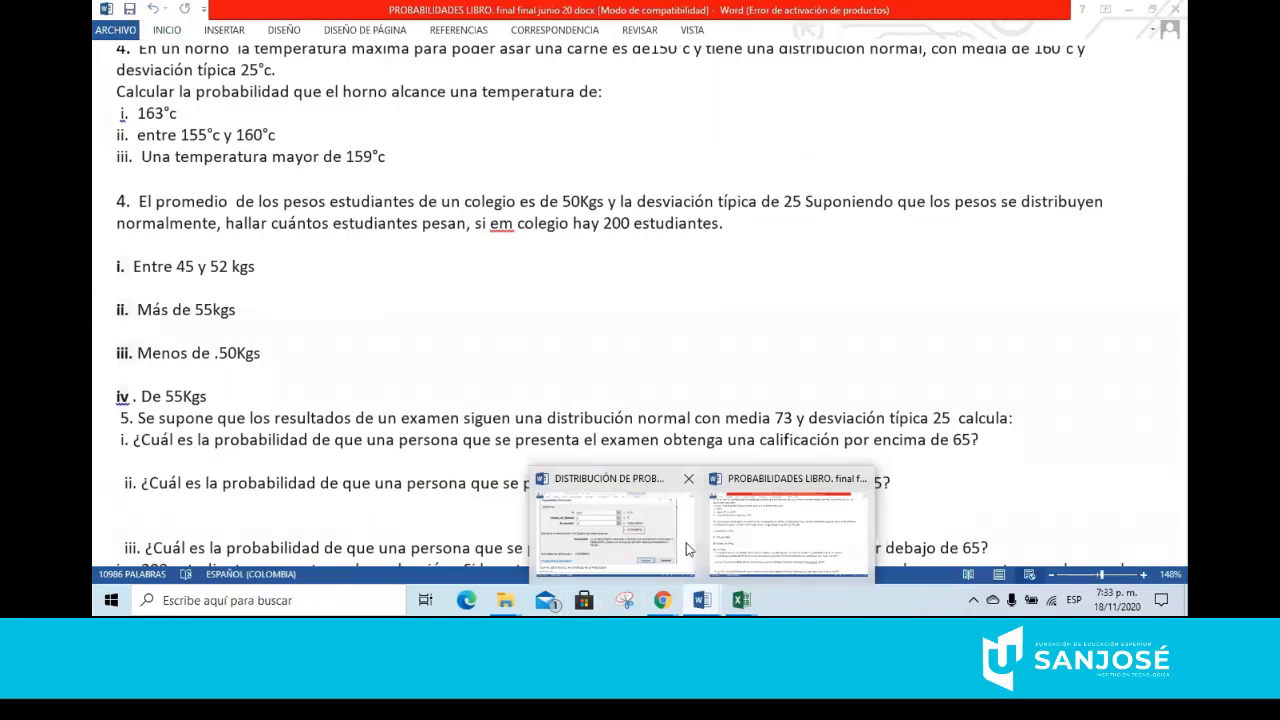
left_click(676, 543)
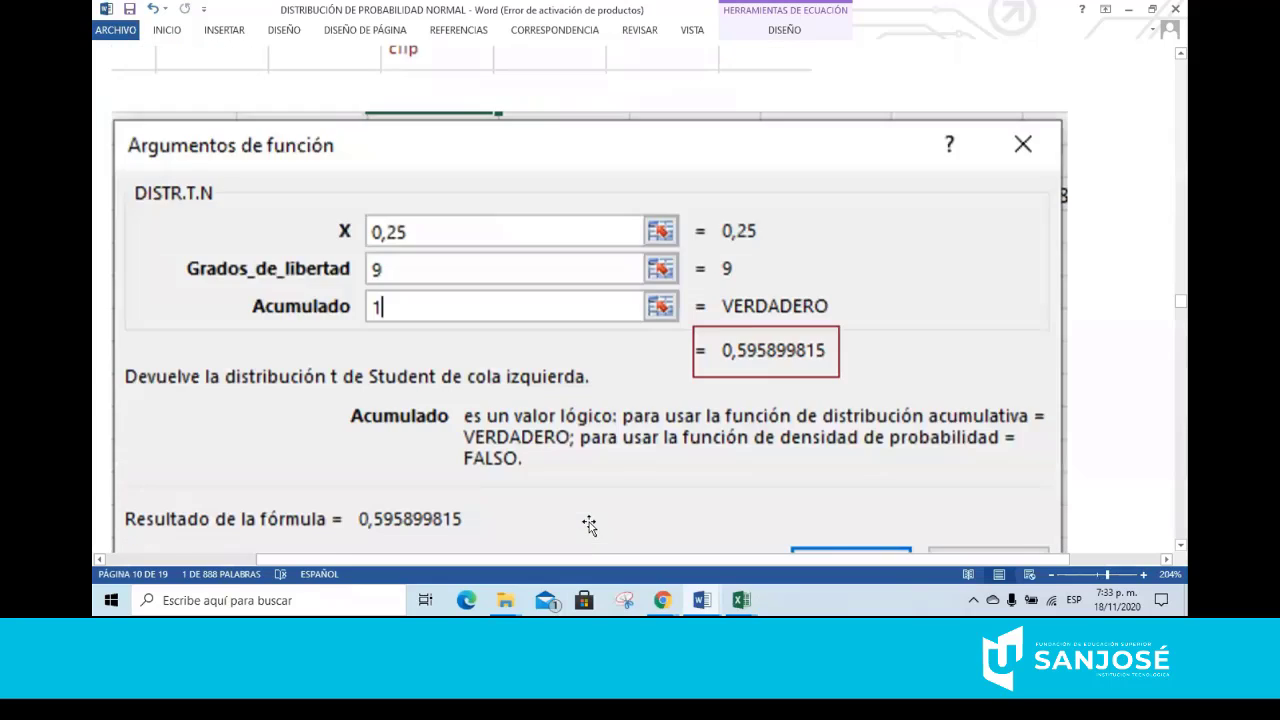
scroll(593, 520, "up", 10)
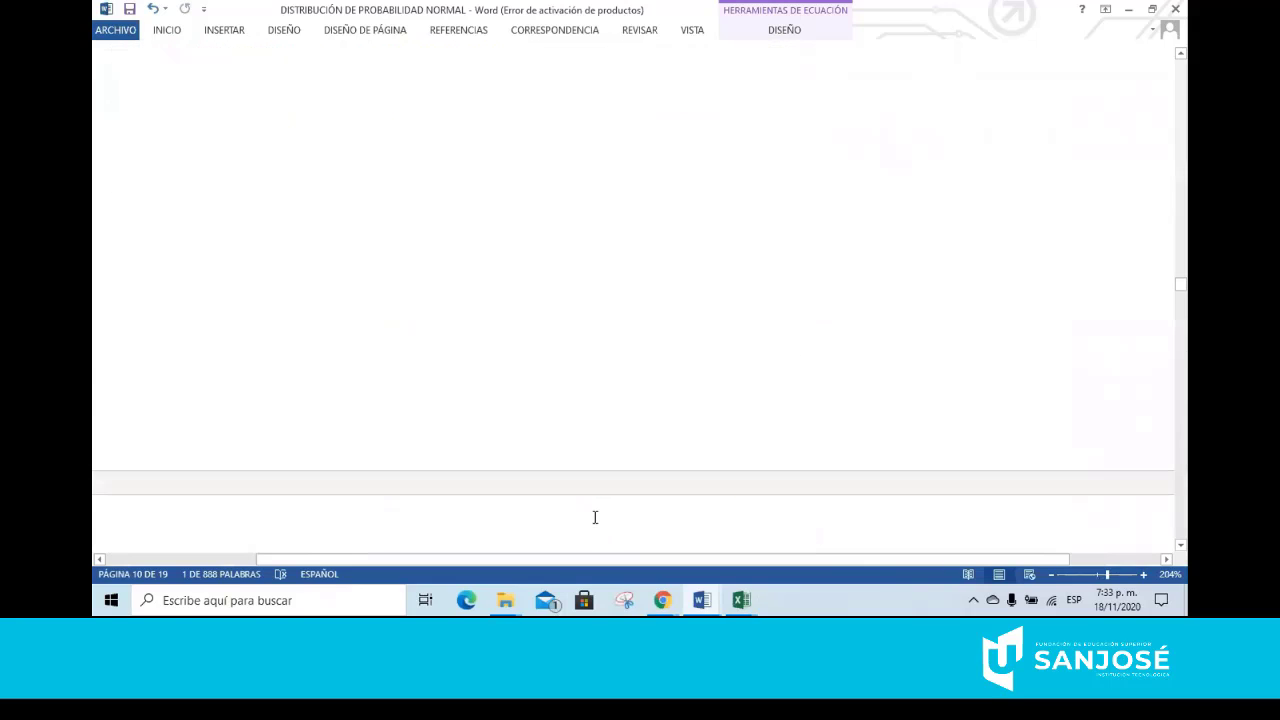
scroll(595, 516, "up", 10)
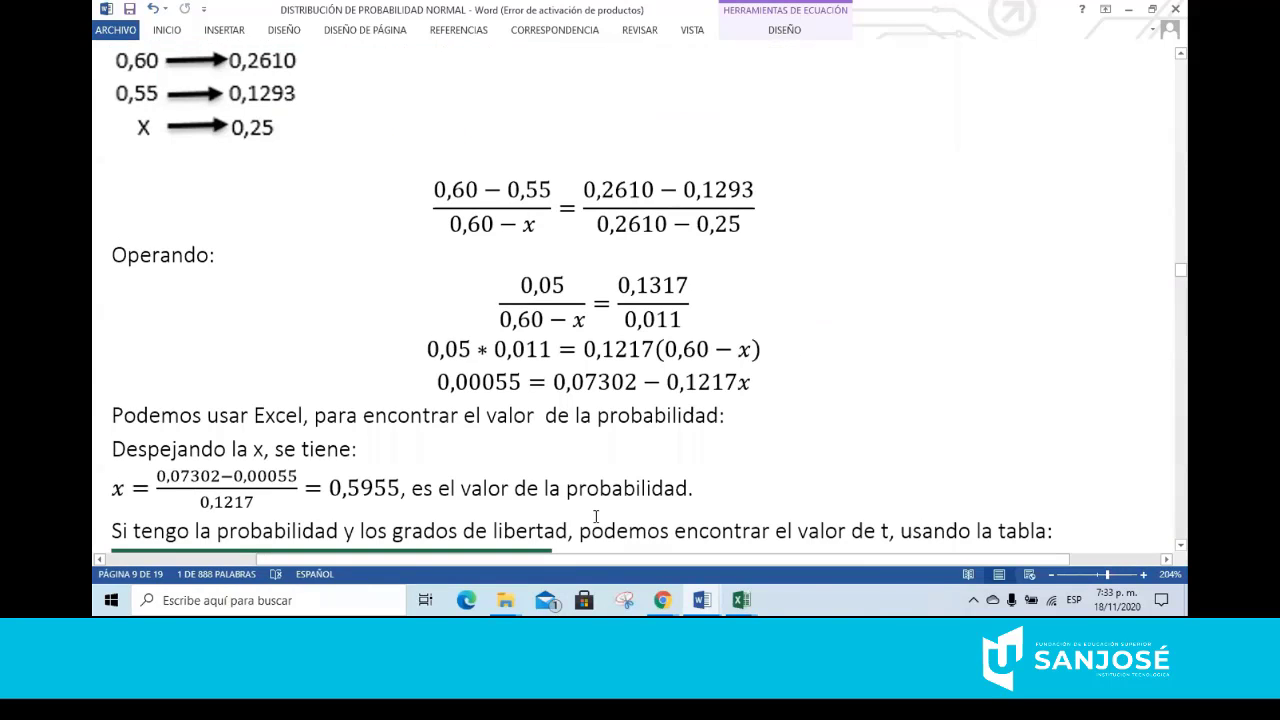
scroll(595, 516, "up", 10)
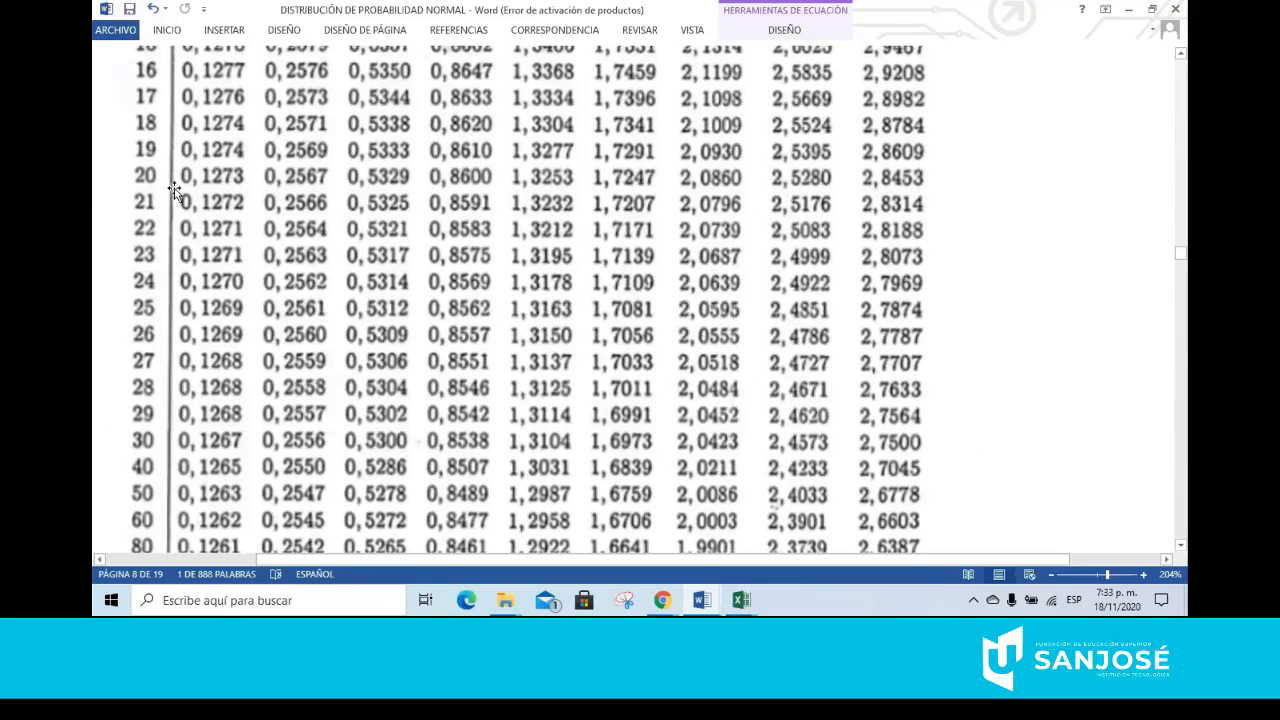
scroll(175, 188, "up", 3)
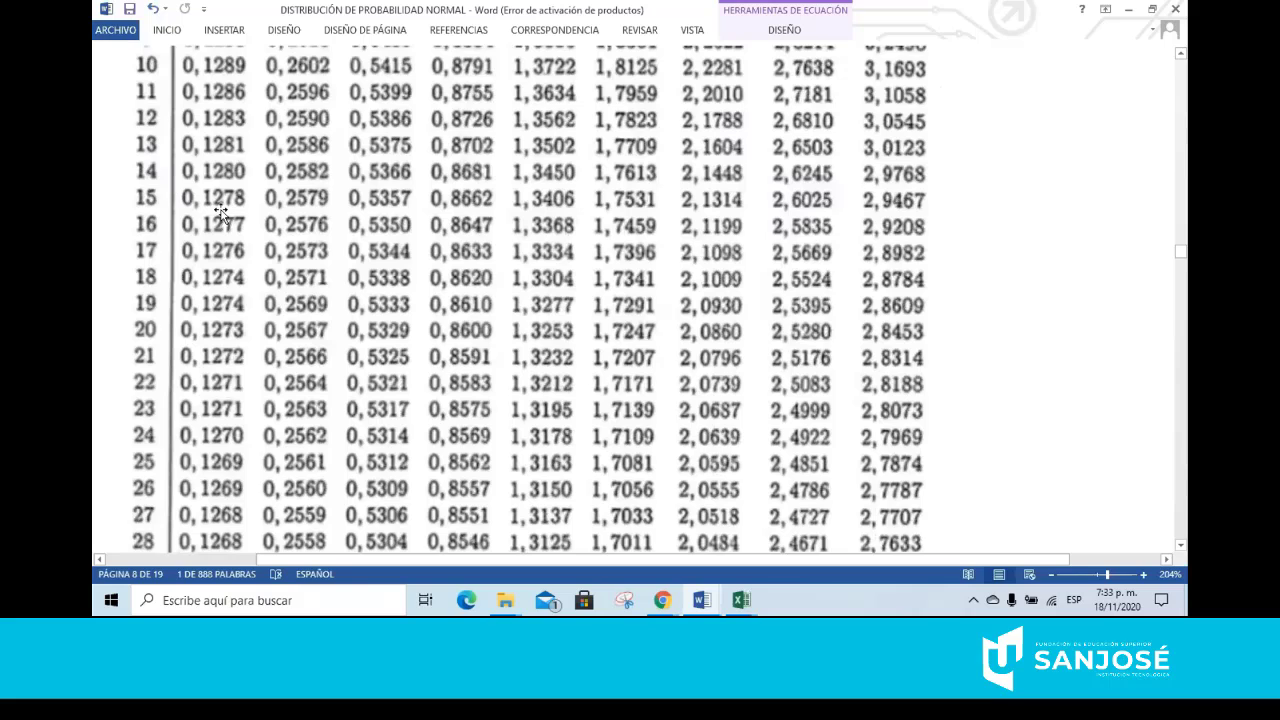
Review the interpolation procedure and the DISTR.T.N walkthrough, down to the example finding t for probability 0,70 with 9 degrees of freedom
scroll(257, 246, "down", 10)
scroll(305, 335, "down", 15)
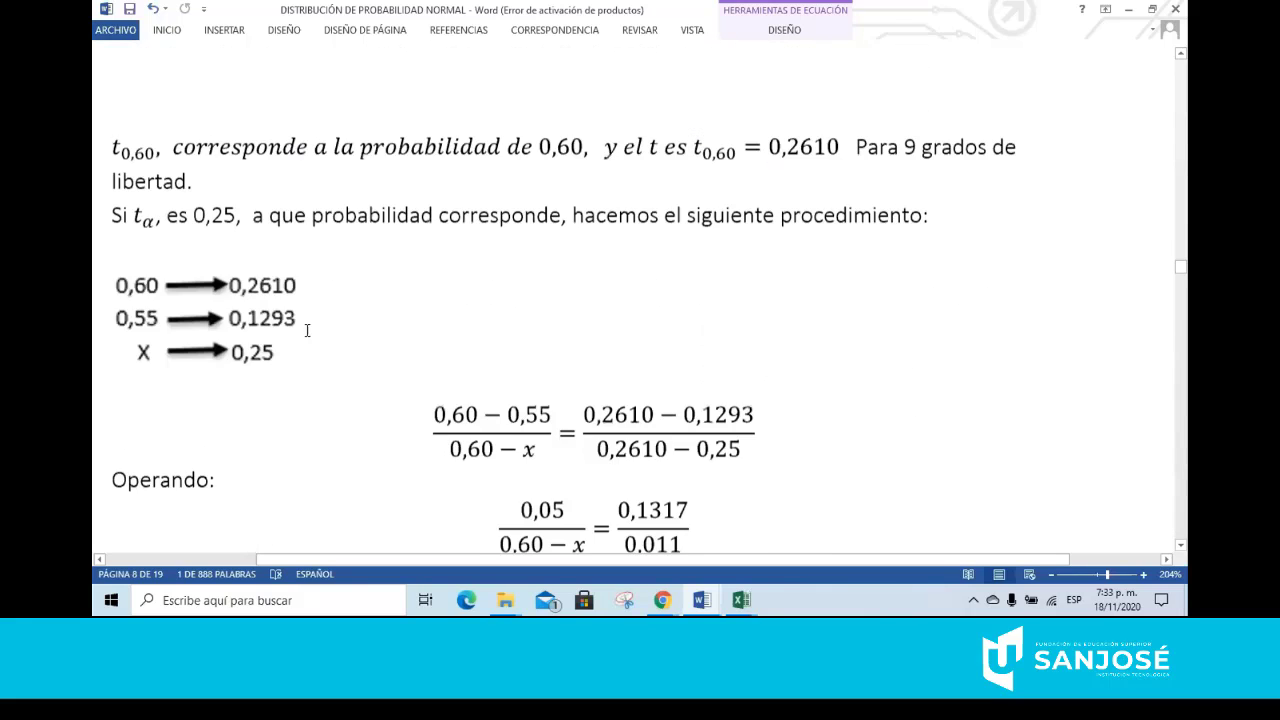
scroll(314, 330, "down", 5)
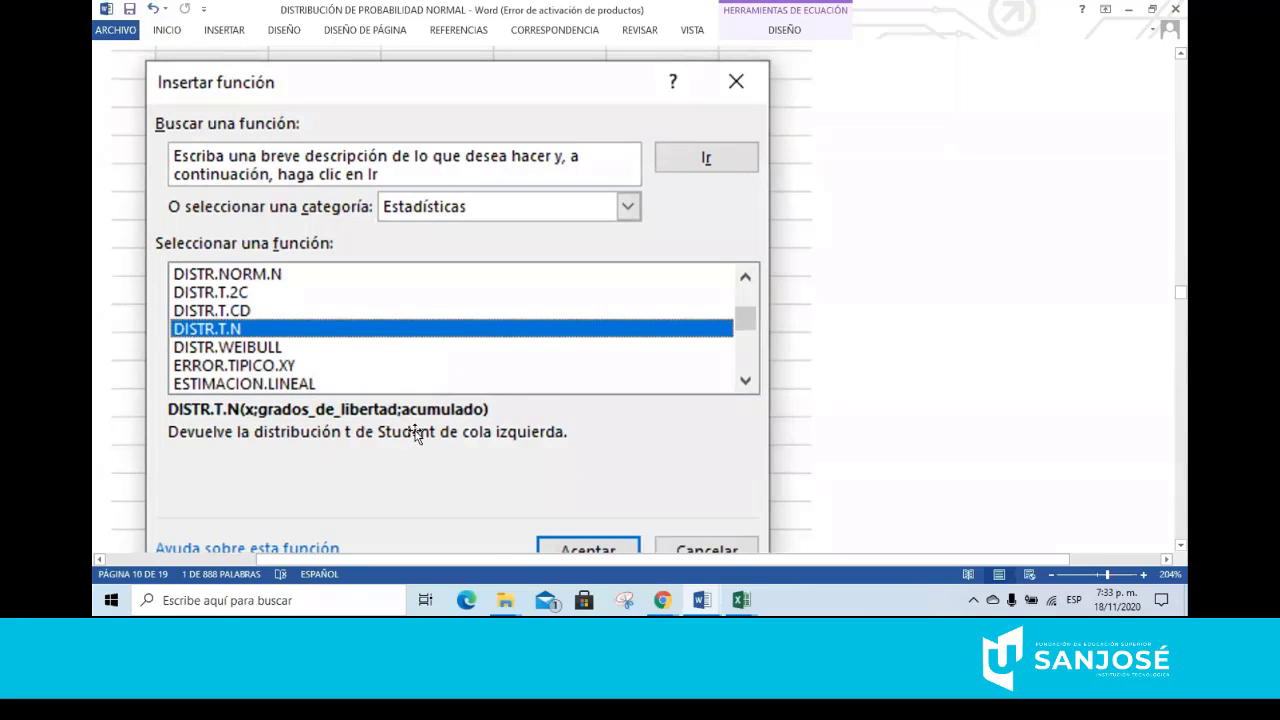
scroll(417, 434, "down", 1)
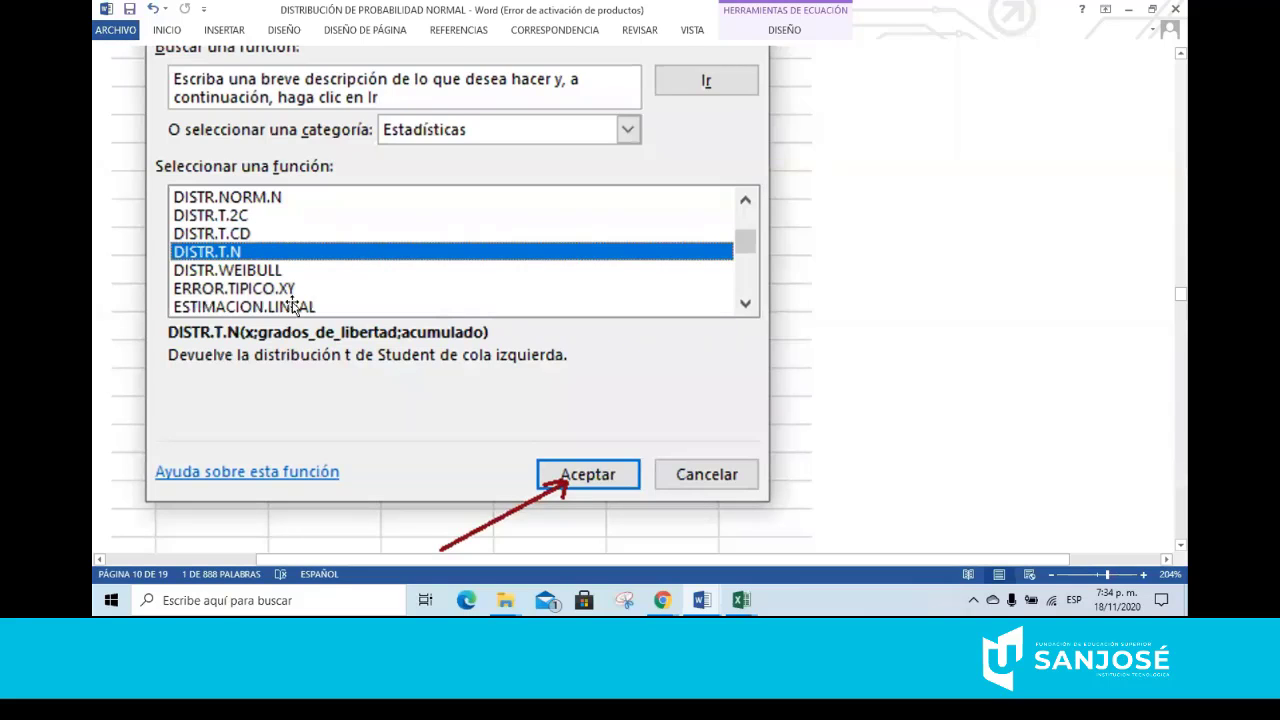
scroll(290, 300, "down", 5)
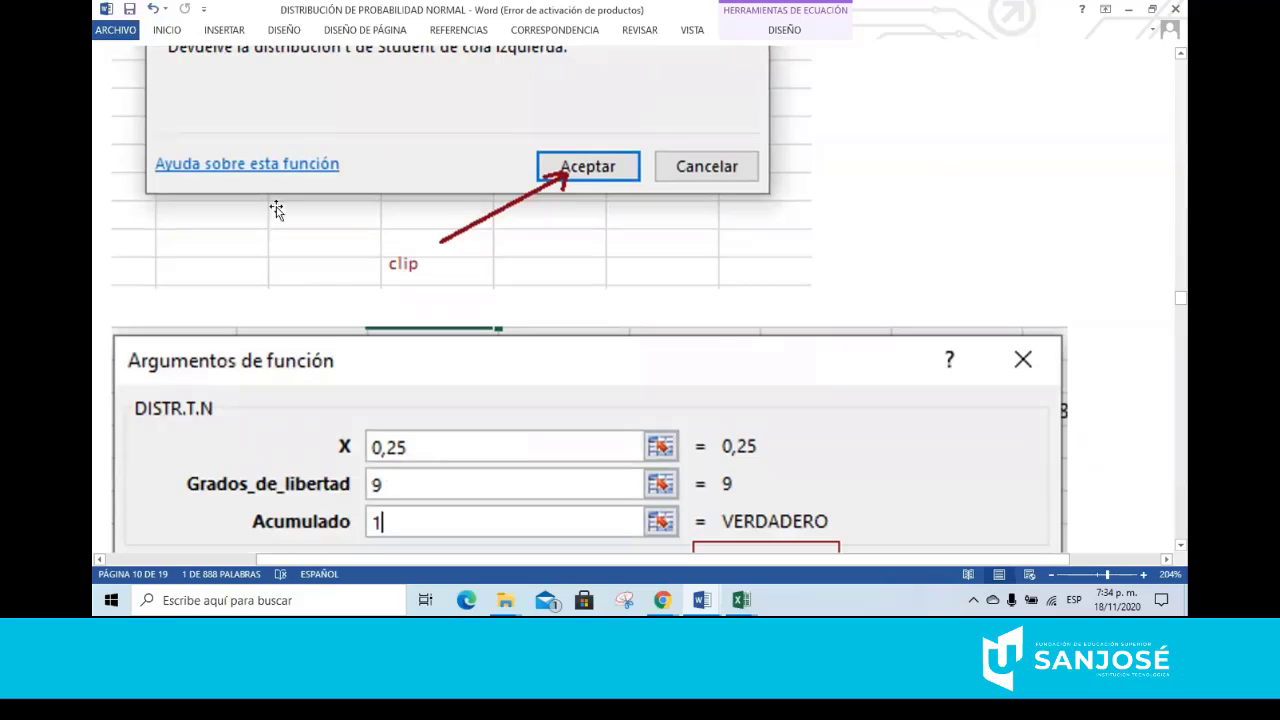
scroll(284, 253, "up", 4)
scroll(281, 303, "down", 7)
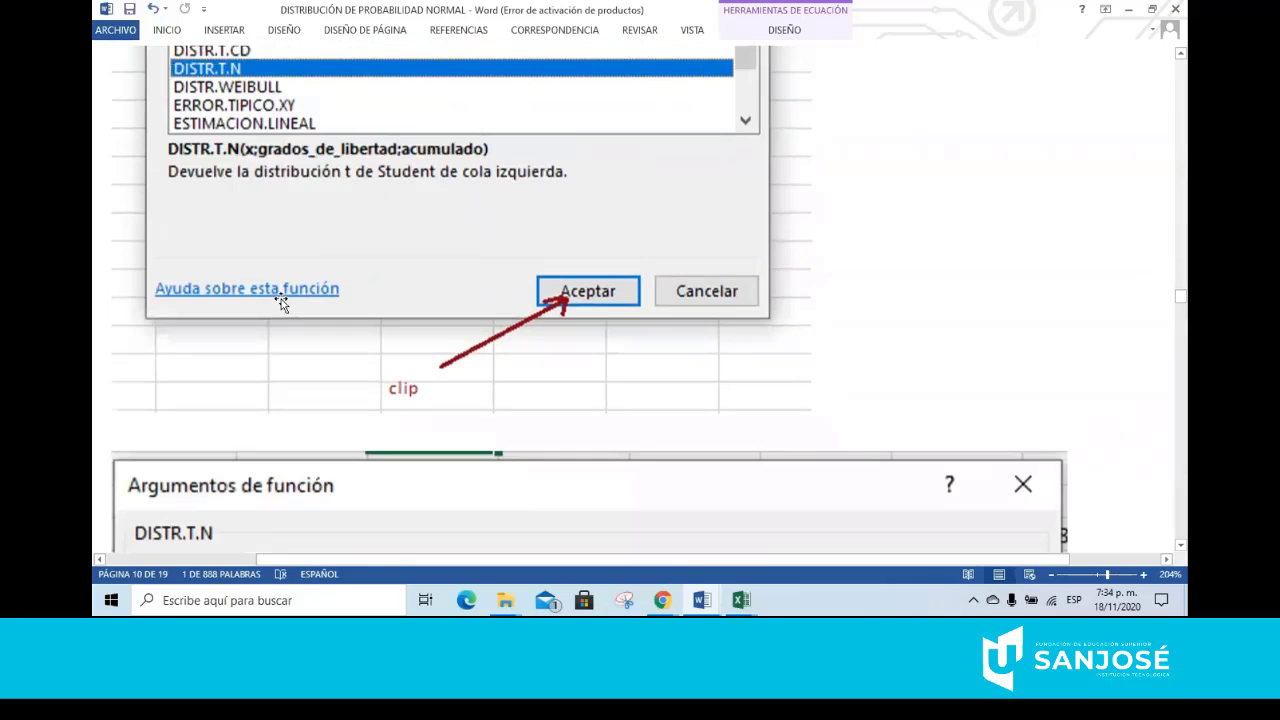
scroll(334, 345, "down", 7)
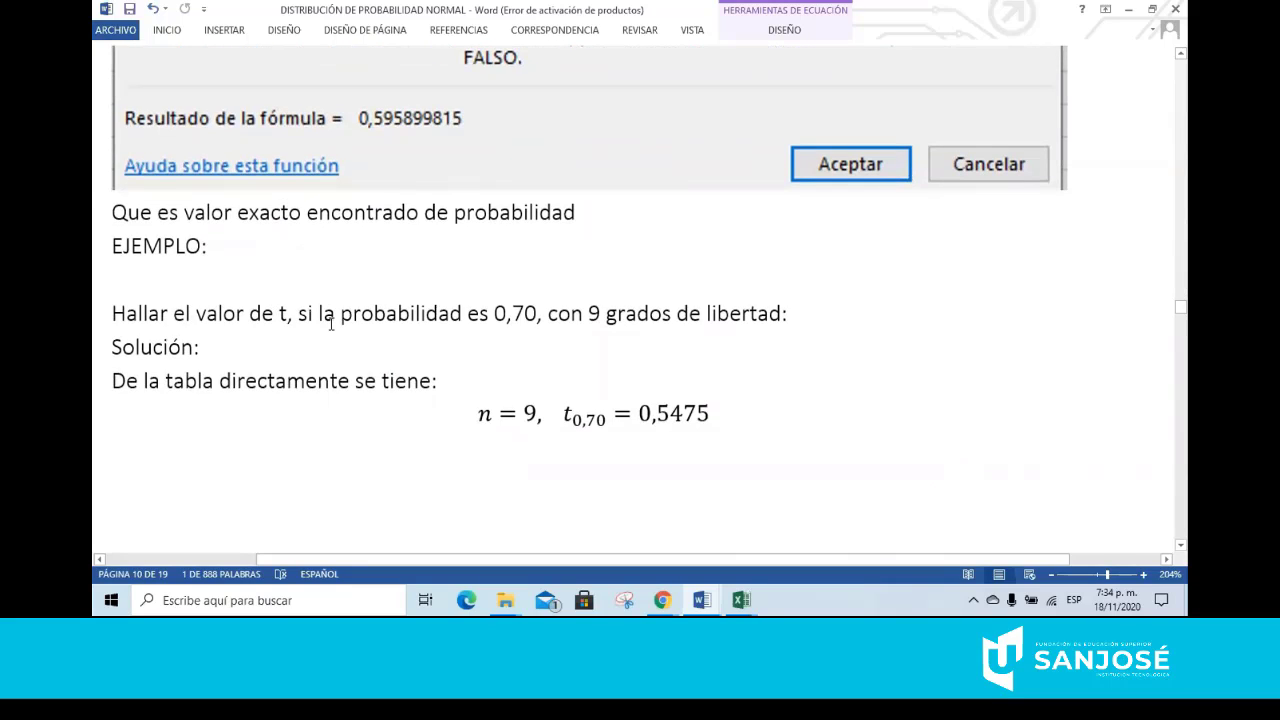
scroll(334, 323, "down", 1)
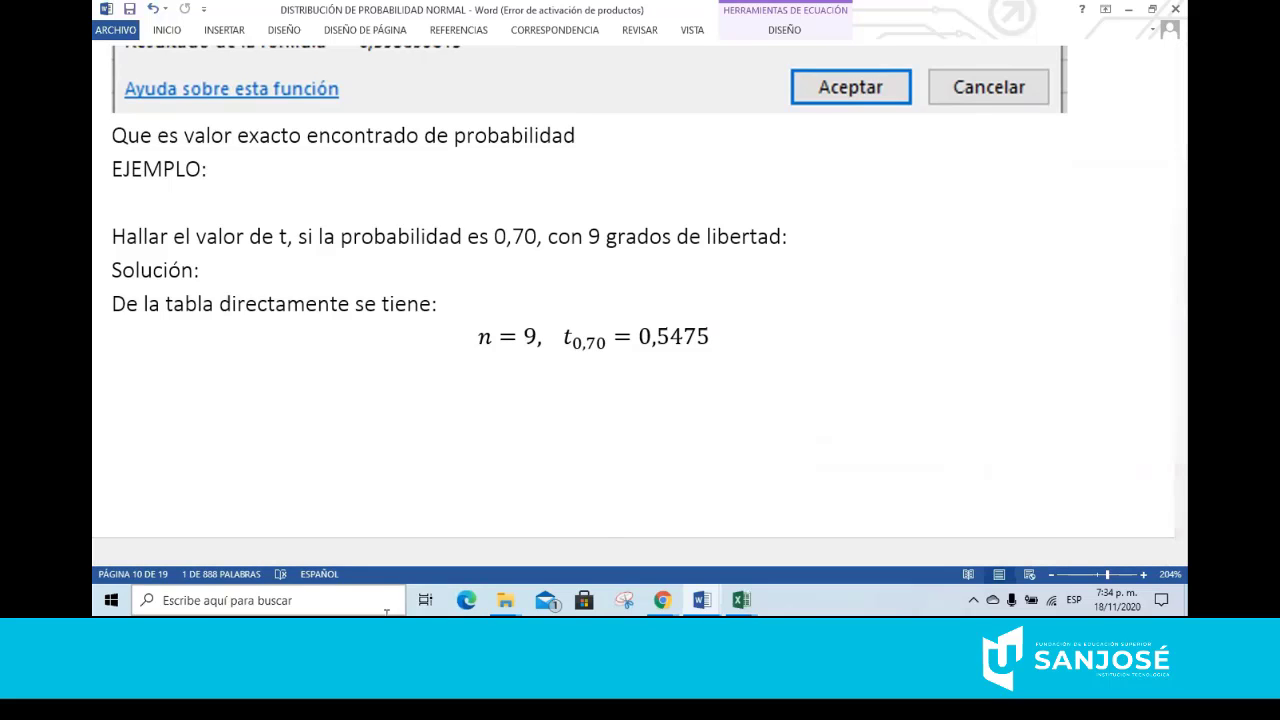
Check the t0,70 value for n = 9 in the Student's t table and switch to the Excel workbook Libro1
scroll(608, 477, "down", 5)
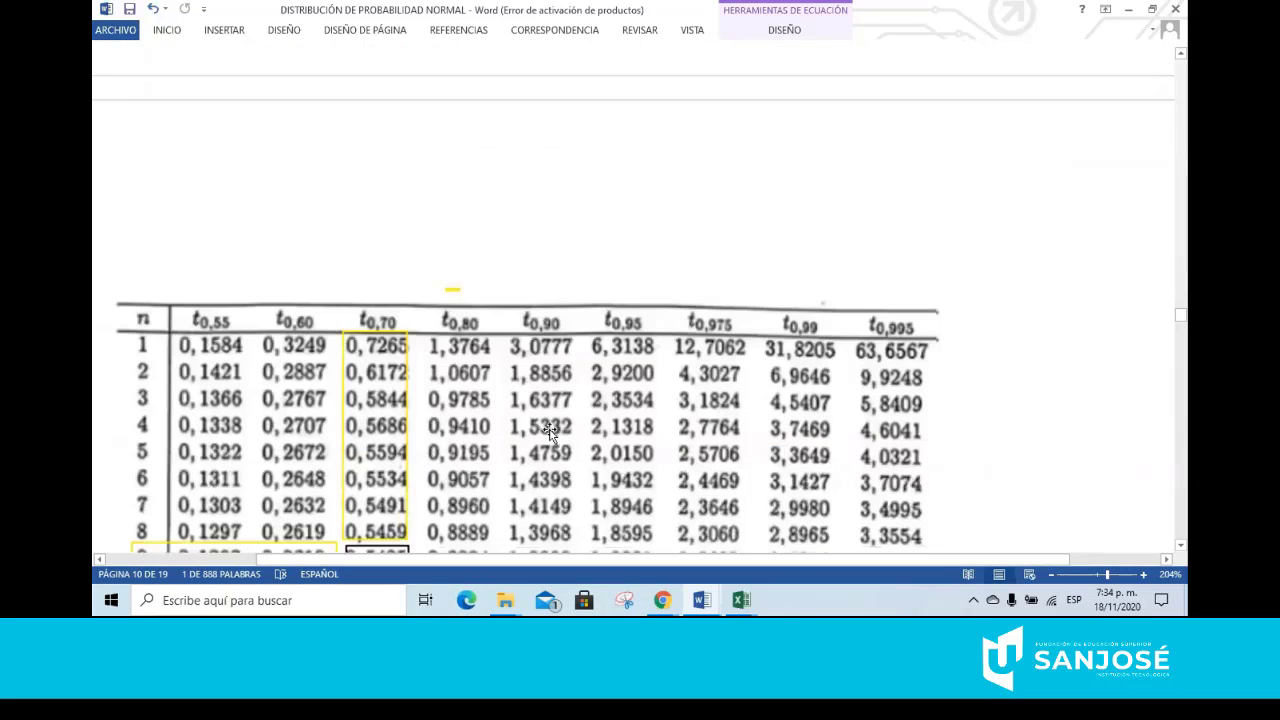
scroll(476, 497, "down", 1)
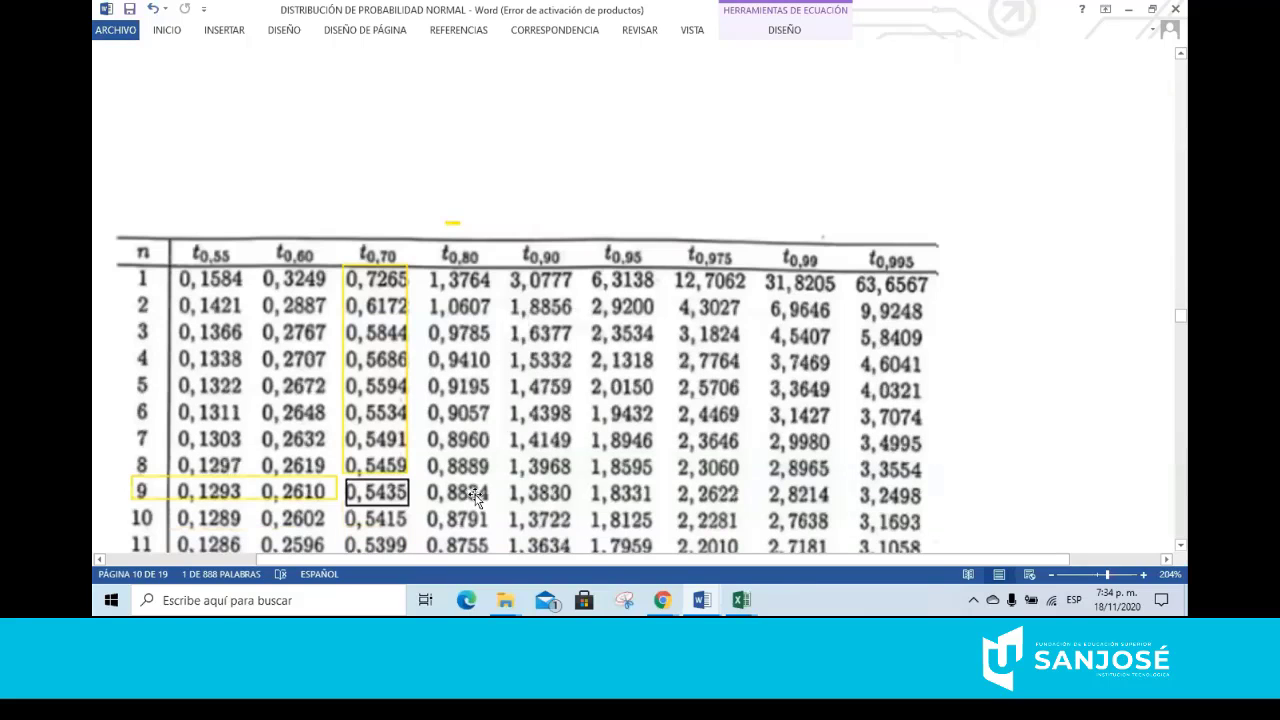
scroll(601, 502, "up", 4)
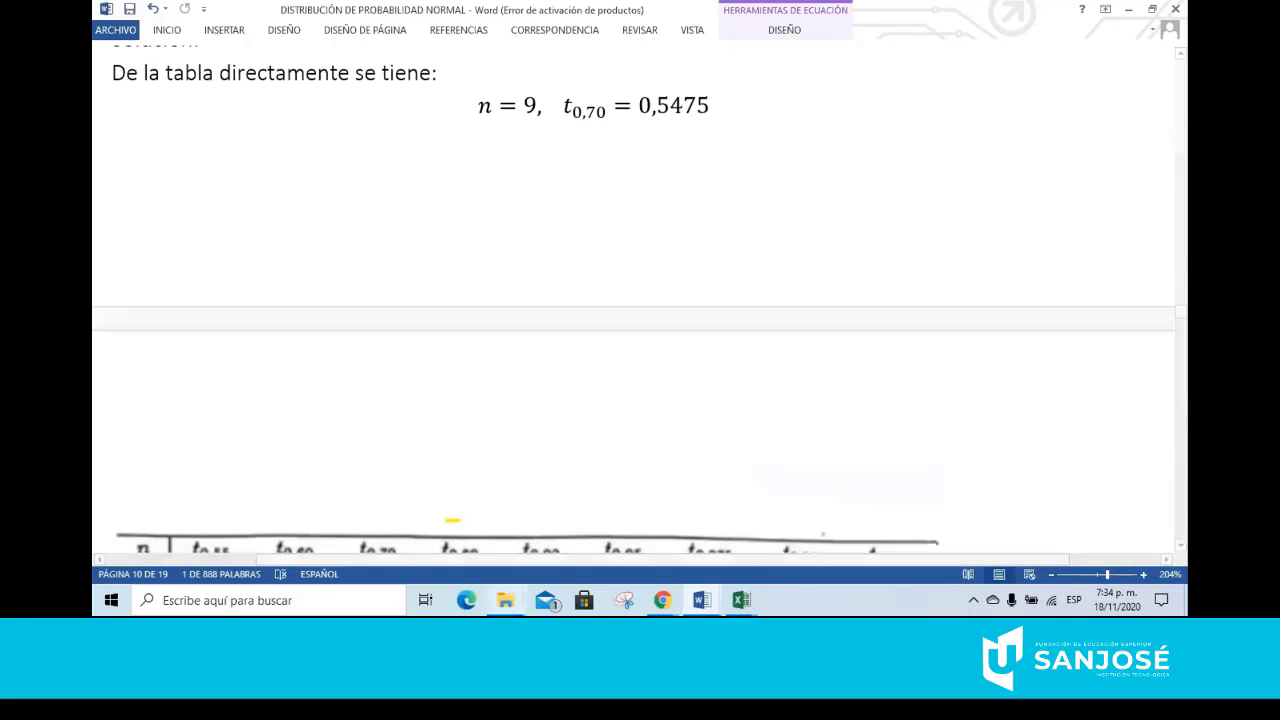
left_click(742, 600)
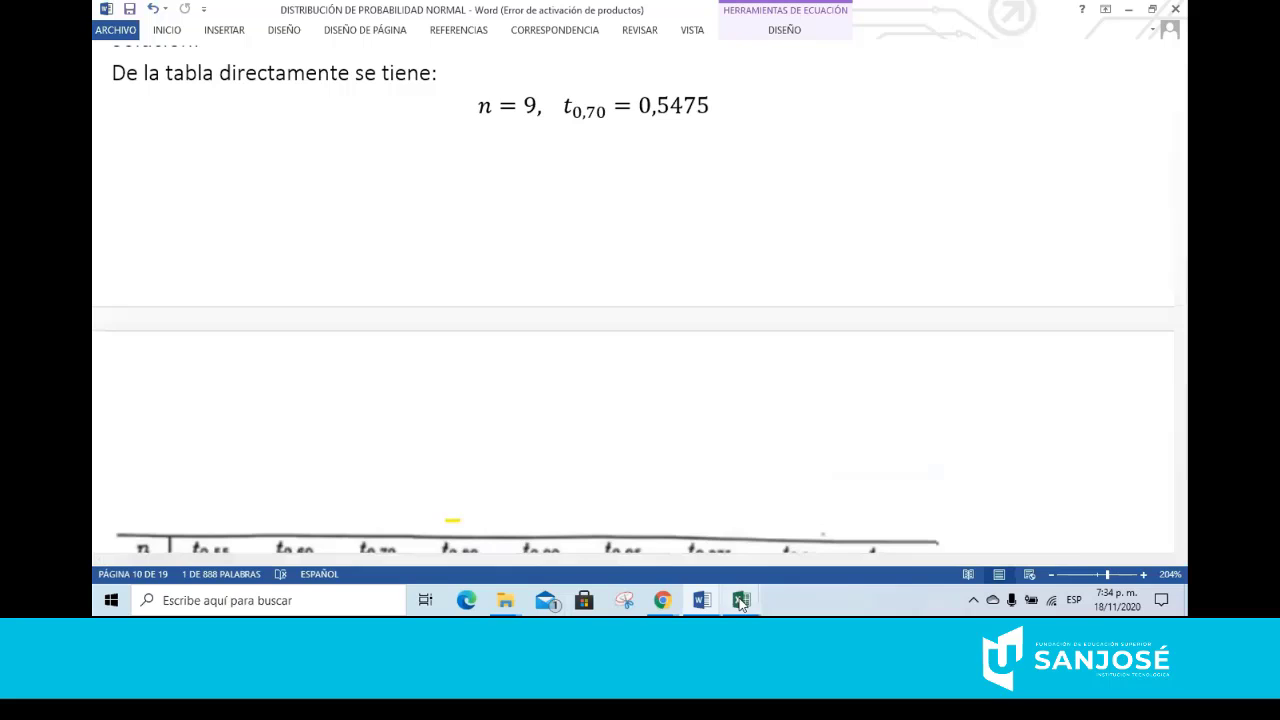
left_click(783, 540)
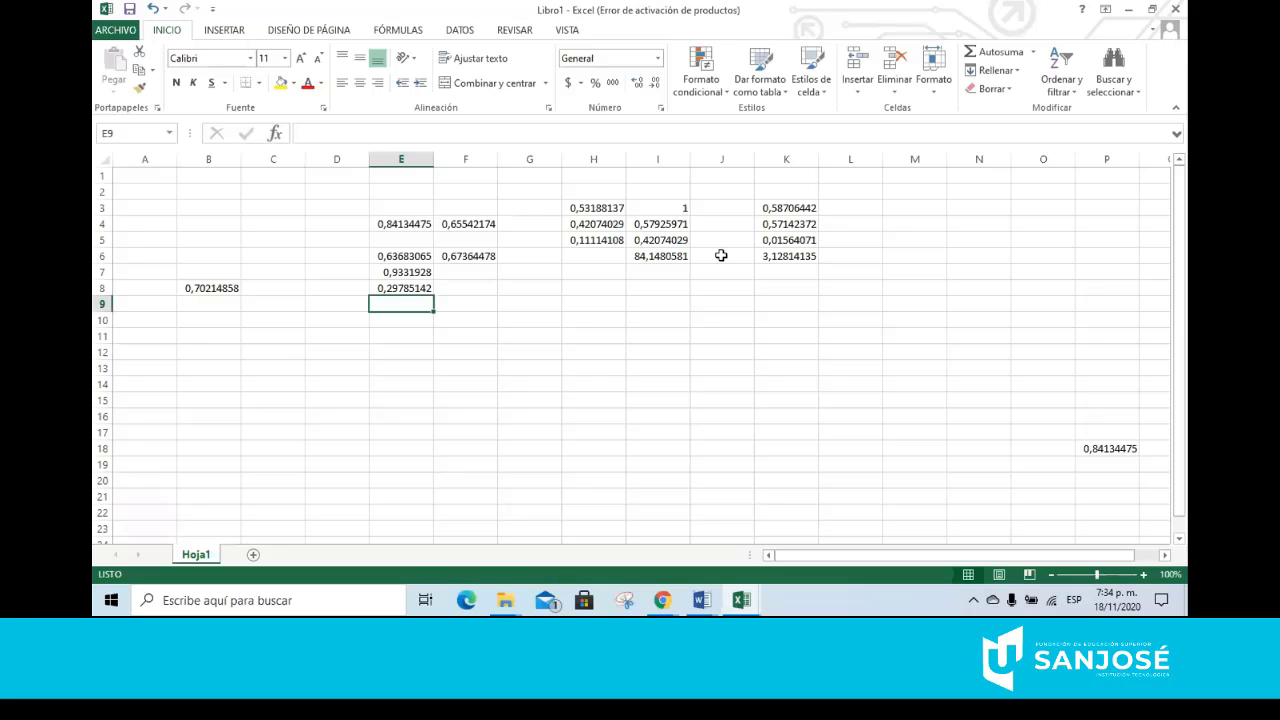
Try inserting the statistical function DISTR.T.N in cell M6
left_click(897, 255)
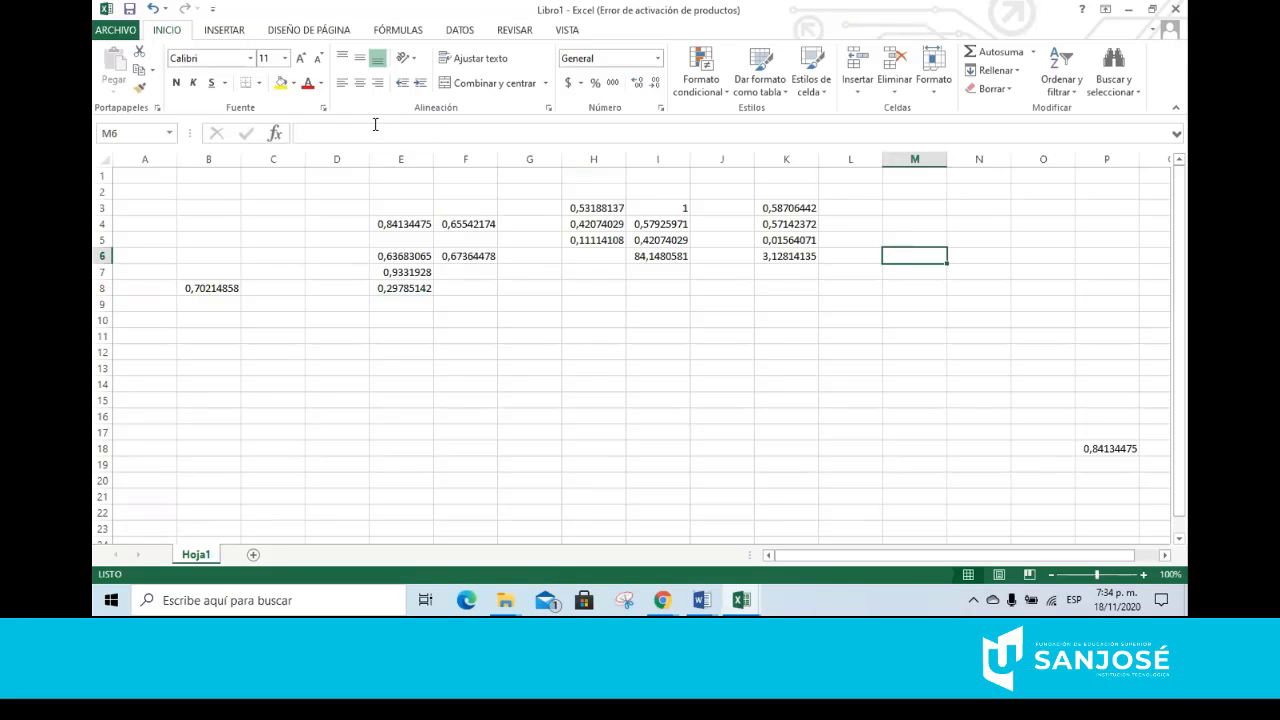
left_click(286, 139)
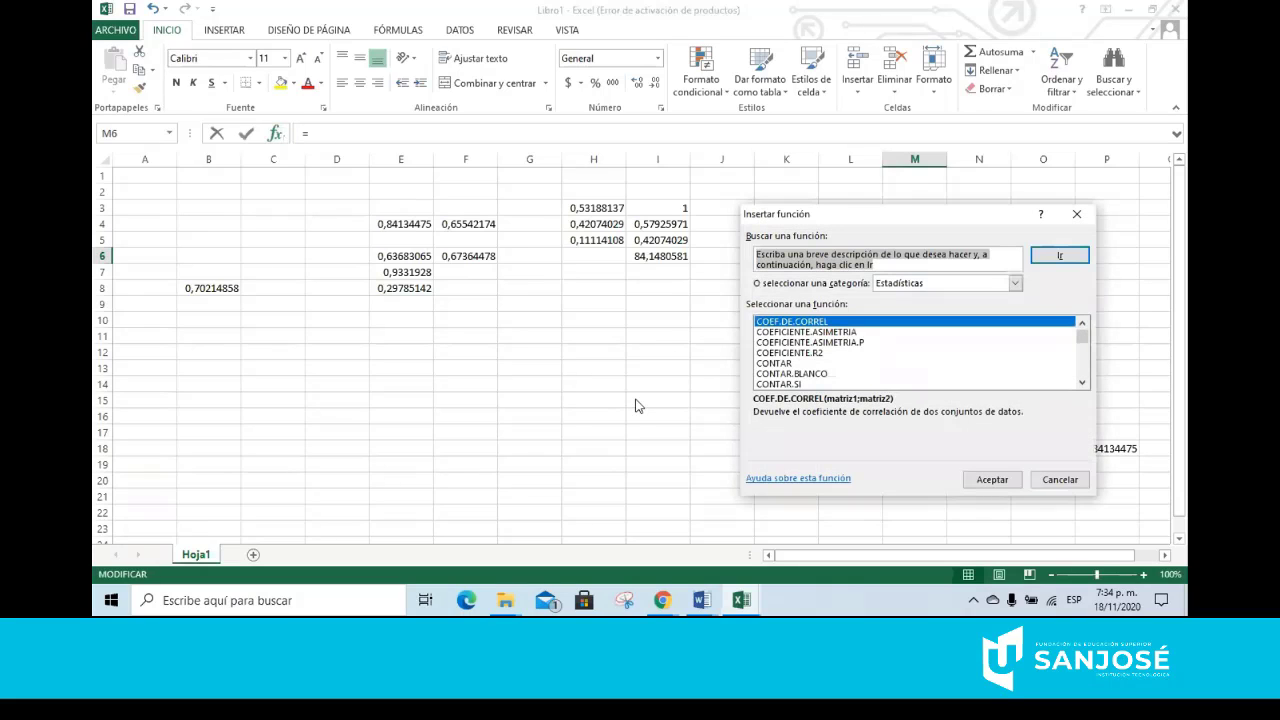
left_click(810, 342)
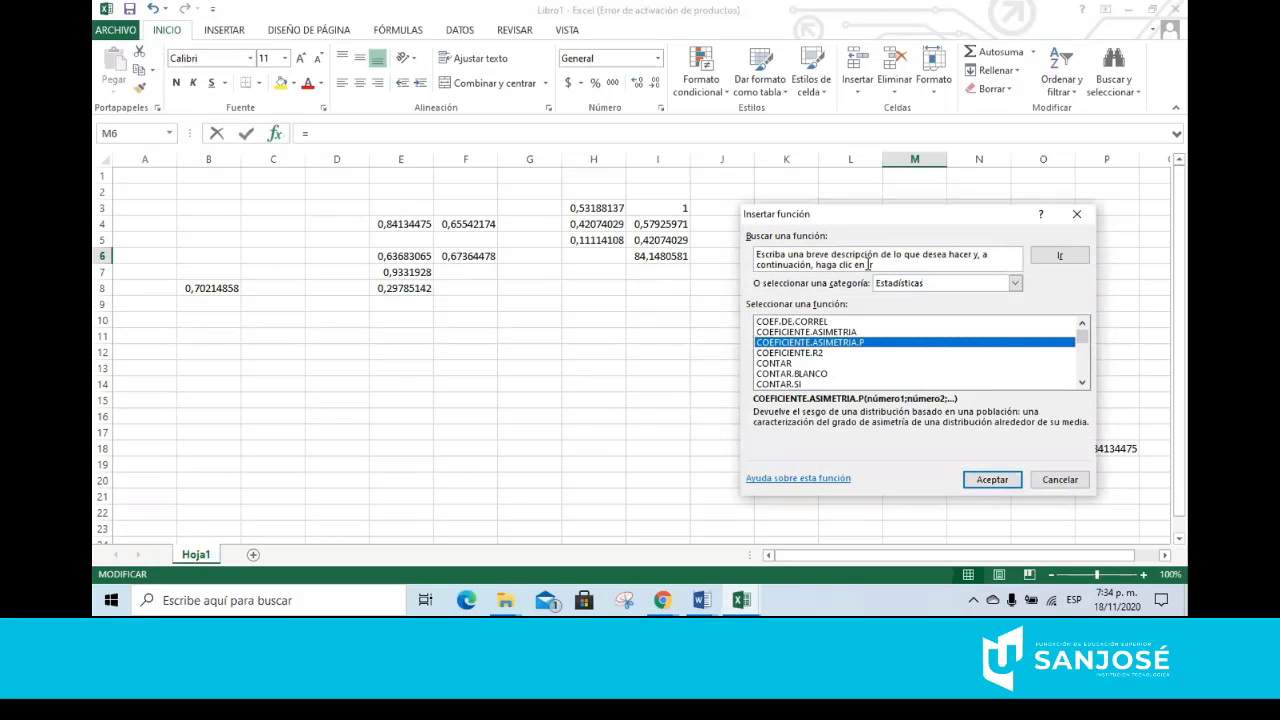
key("d")
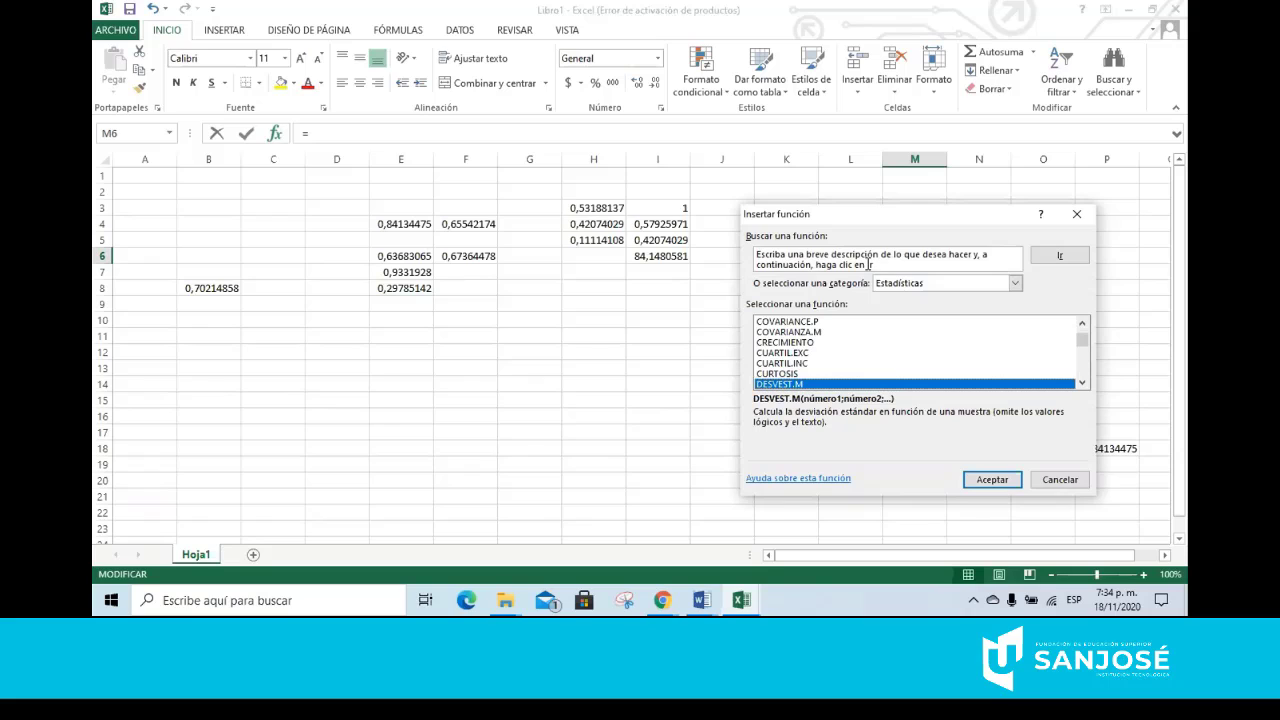
key("Down")
key("Down")
key("Down")
key("Down")
key("Down")
key("Down")
key("Down")
key("Down")
key("Down")
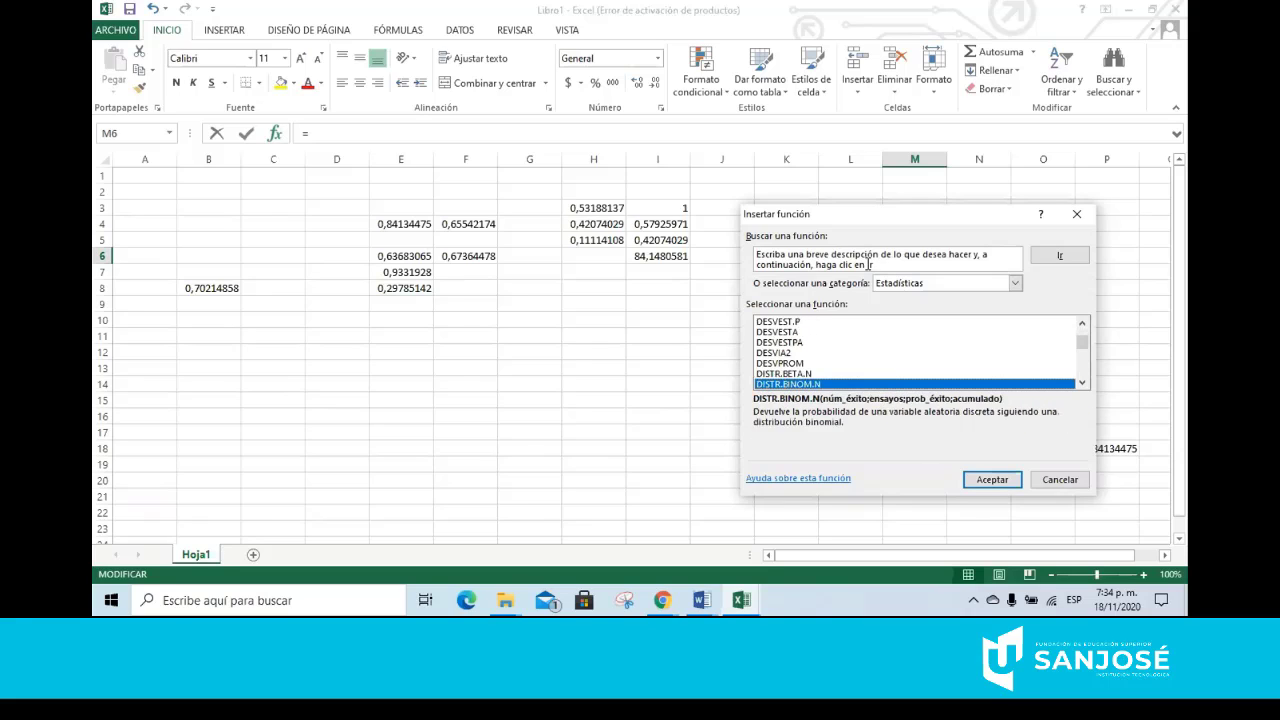
key("Down")
key("Down")
key("Down")
key("Down")
key("Down")
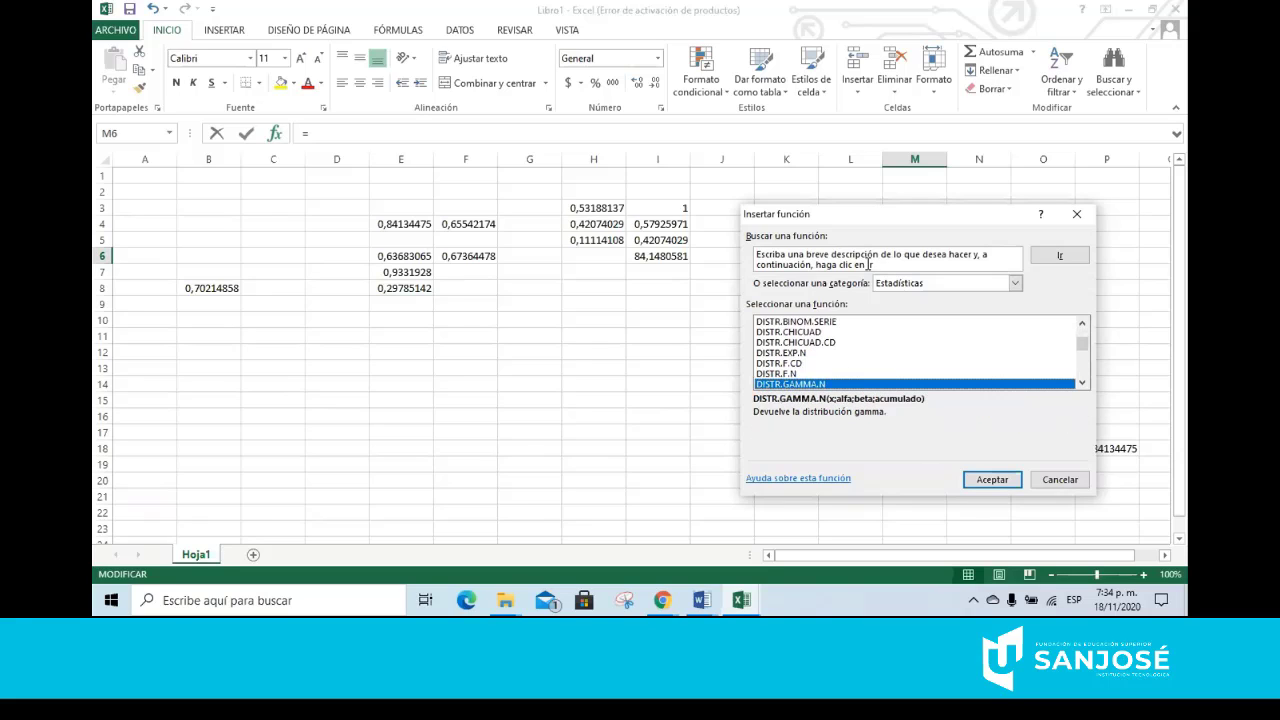
key("Down")
key("Down")
key("Down")
key("Down")
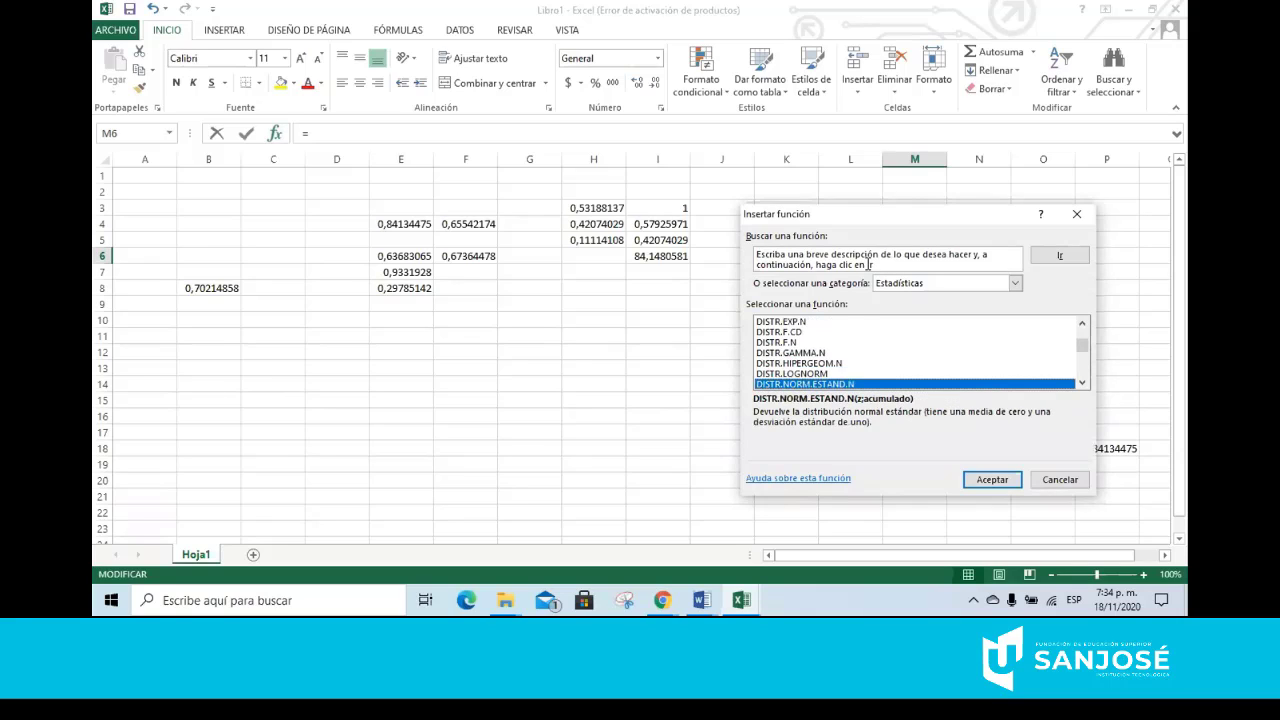
key("Down")
key("Down")
key("Down")
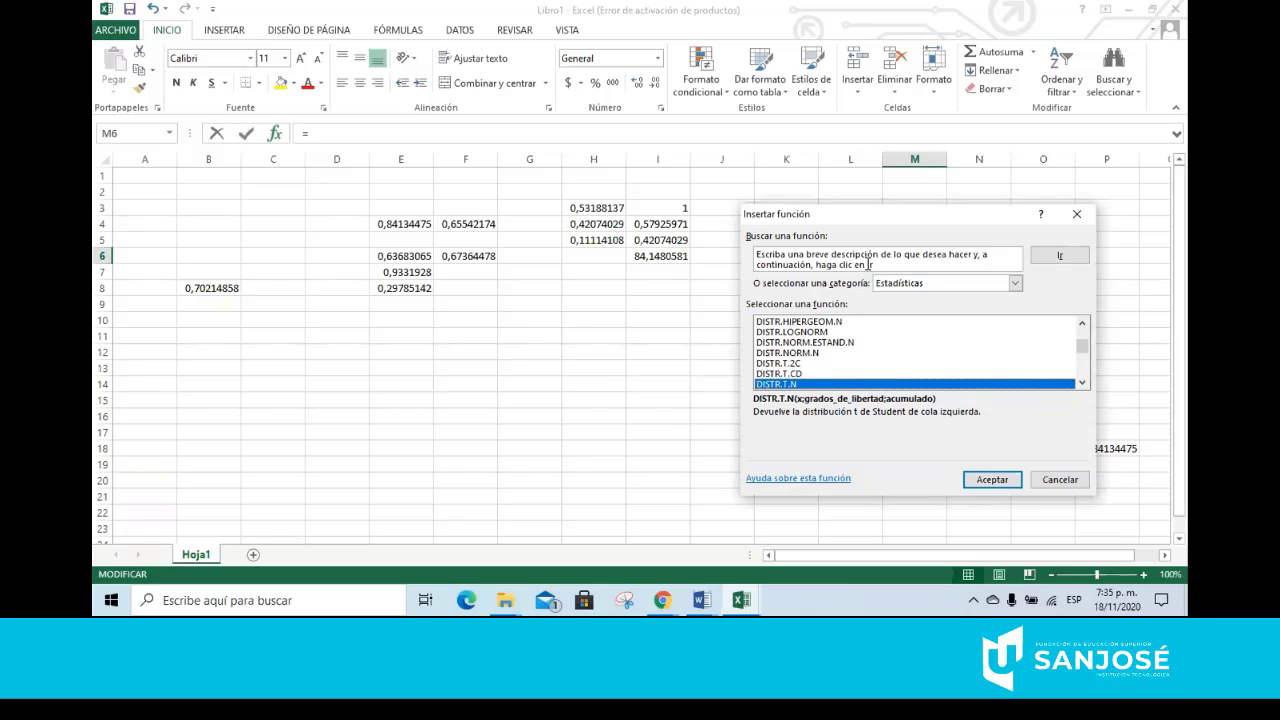
left_click(980, 481)
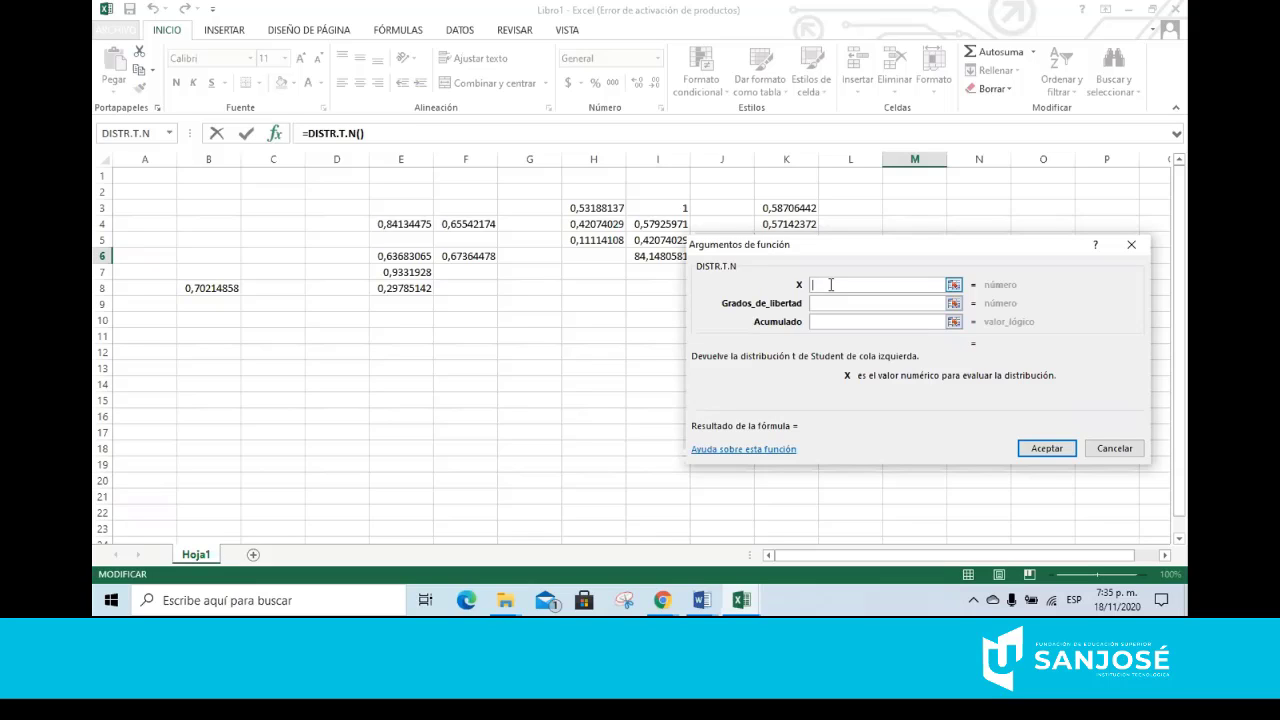
Try the DISTR.T.N arguments X 0,7, Grados_de_libertad 9 and Acumulado 1
type("0,7")
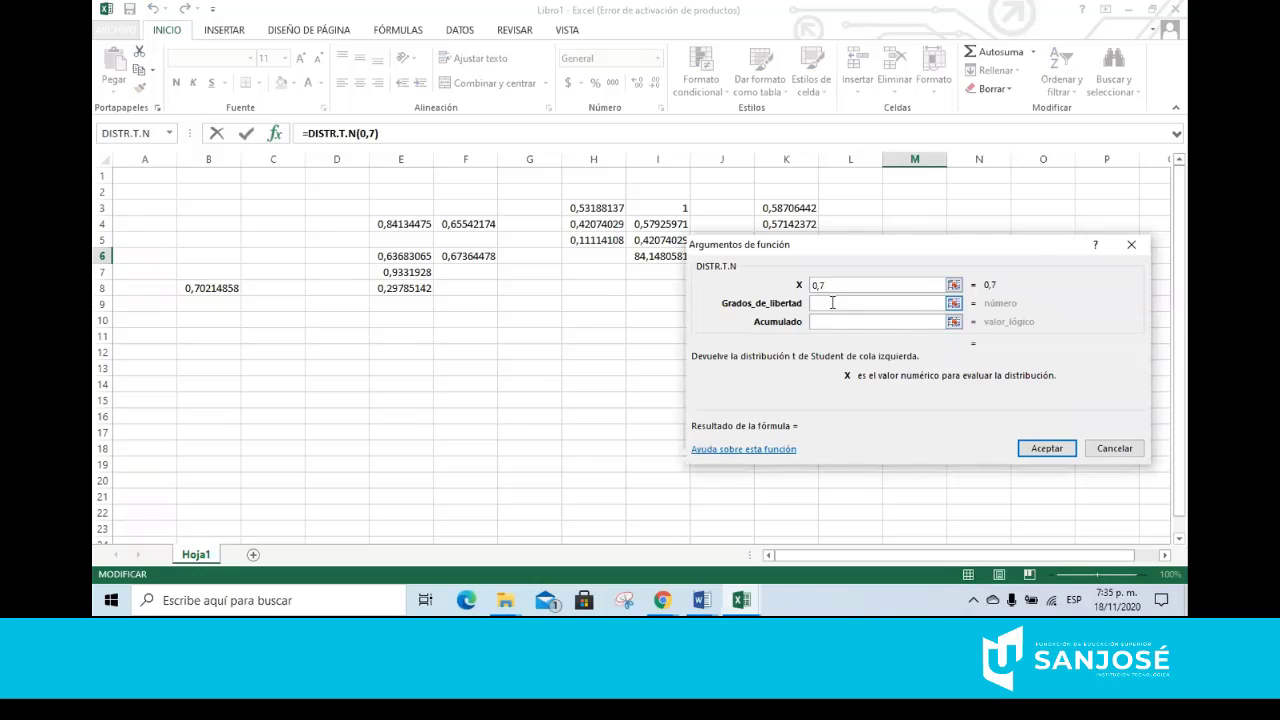
left_click(832, 301)
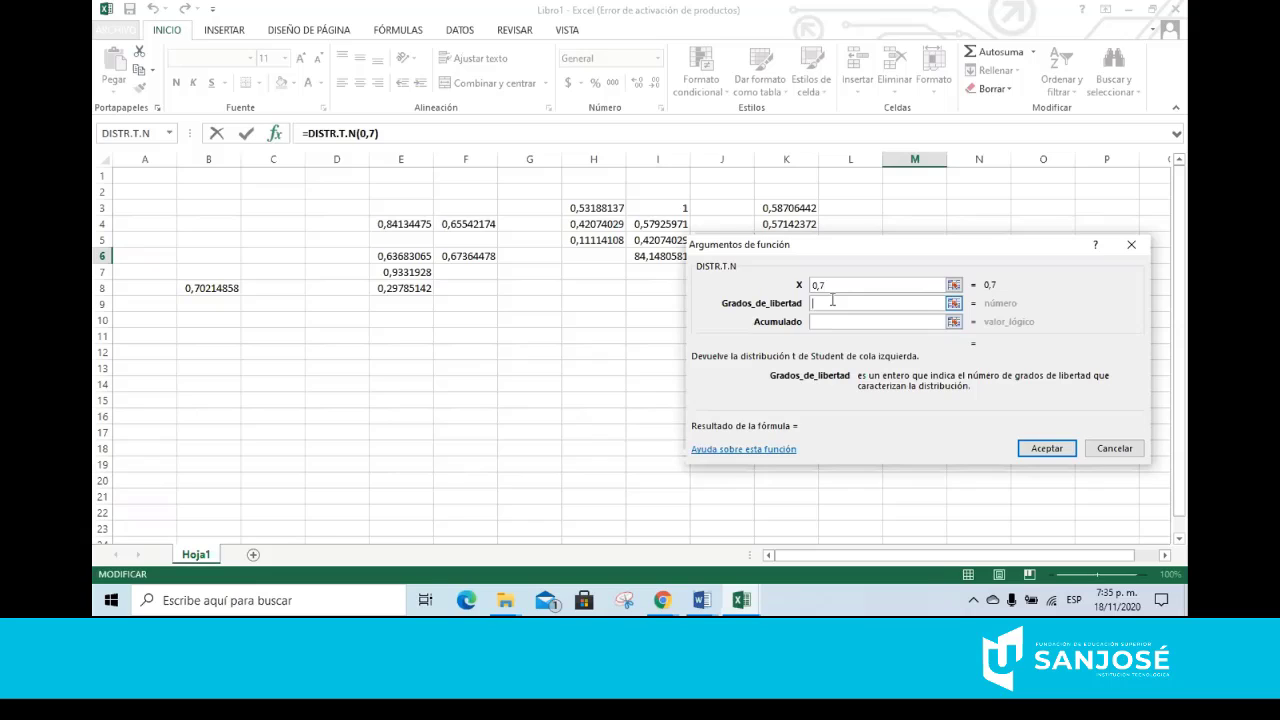
type("9")
left_click(832, 321)
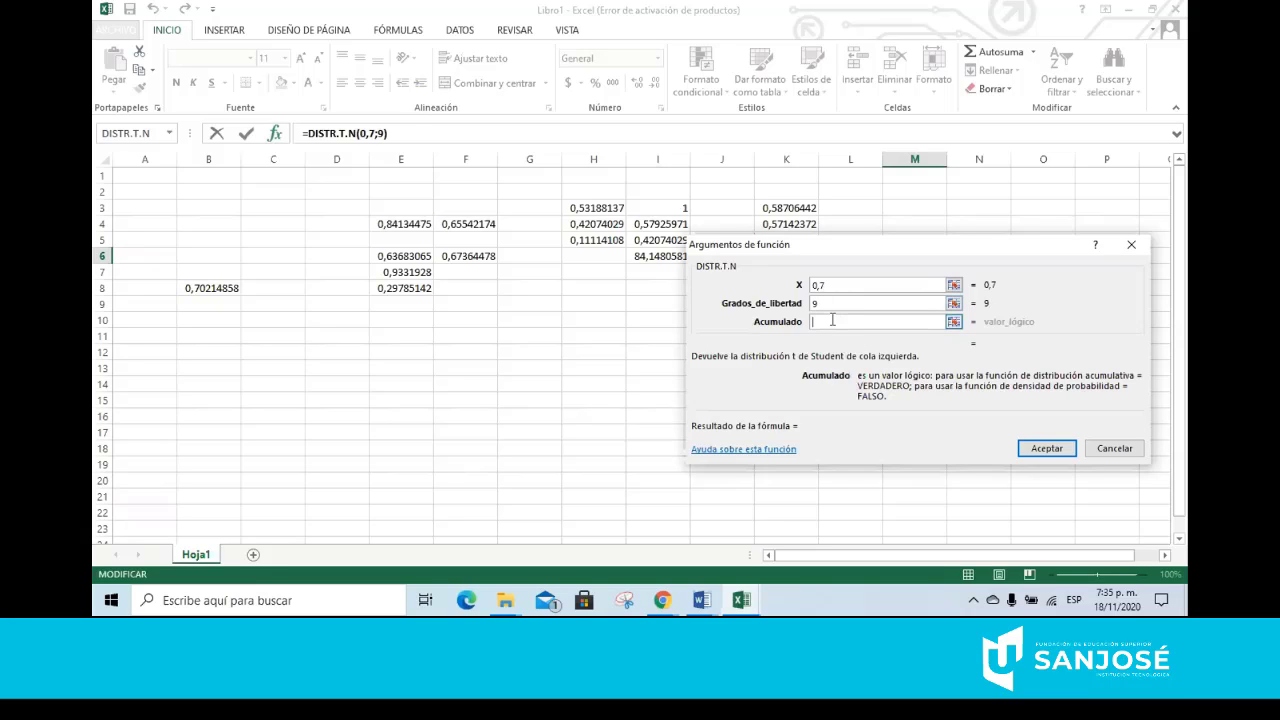
type("1")
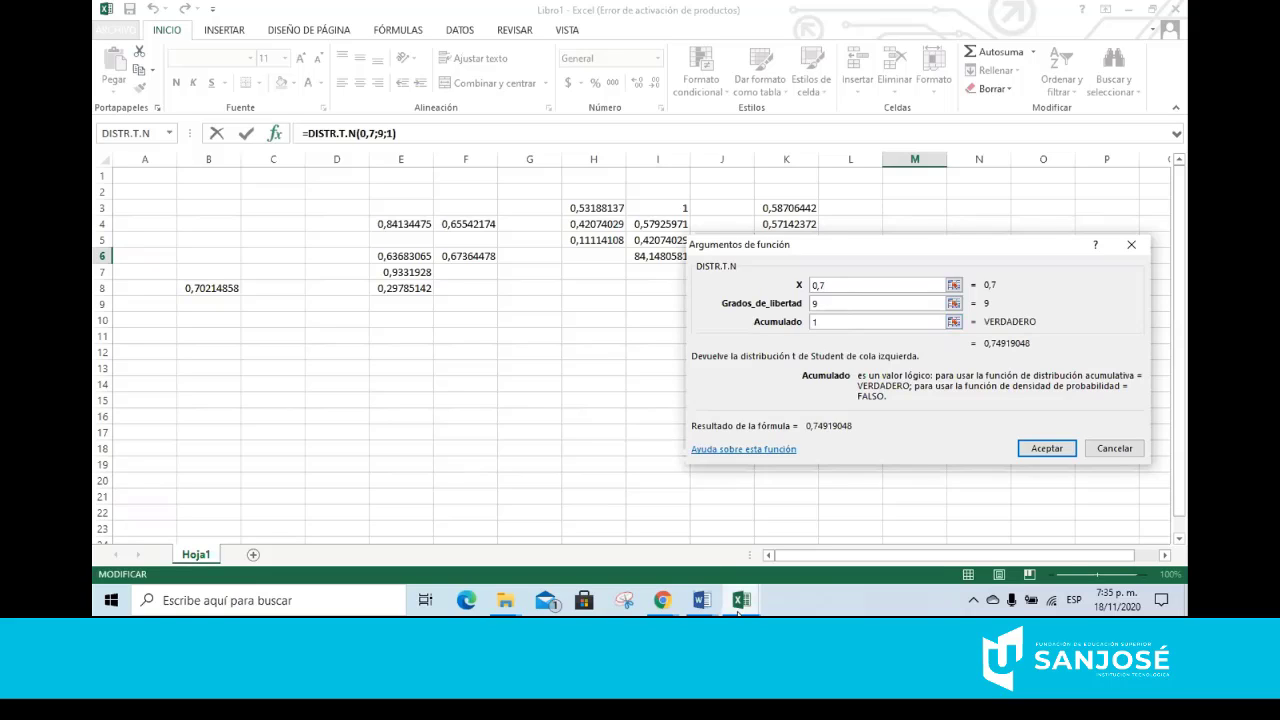
Check the worked t value for n = 9 in the Word document DISTRIBUCIÓN DE PROBABILIDAD NORMAL and return to Excel
mouse_move(704, 609)
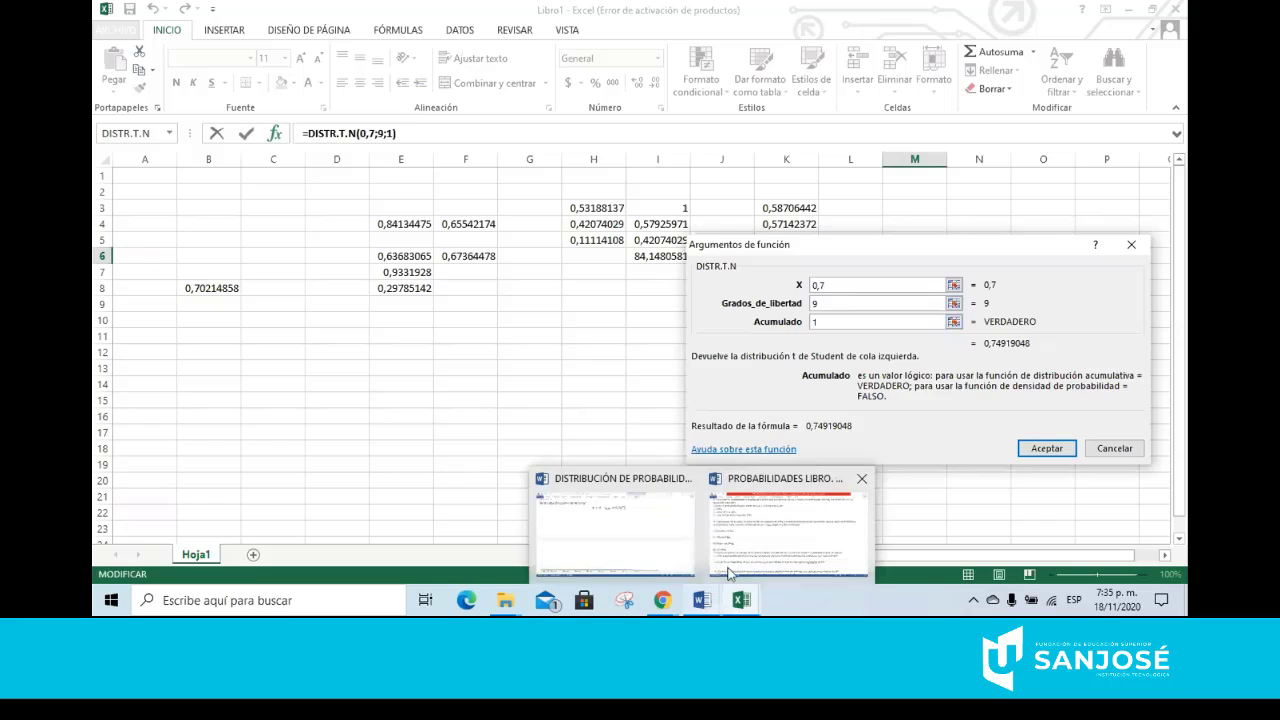
left_click(645, 535)
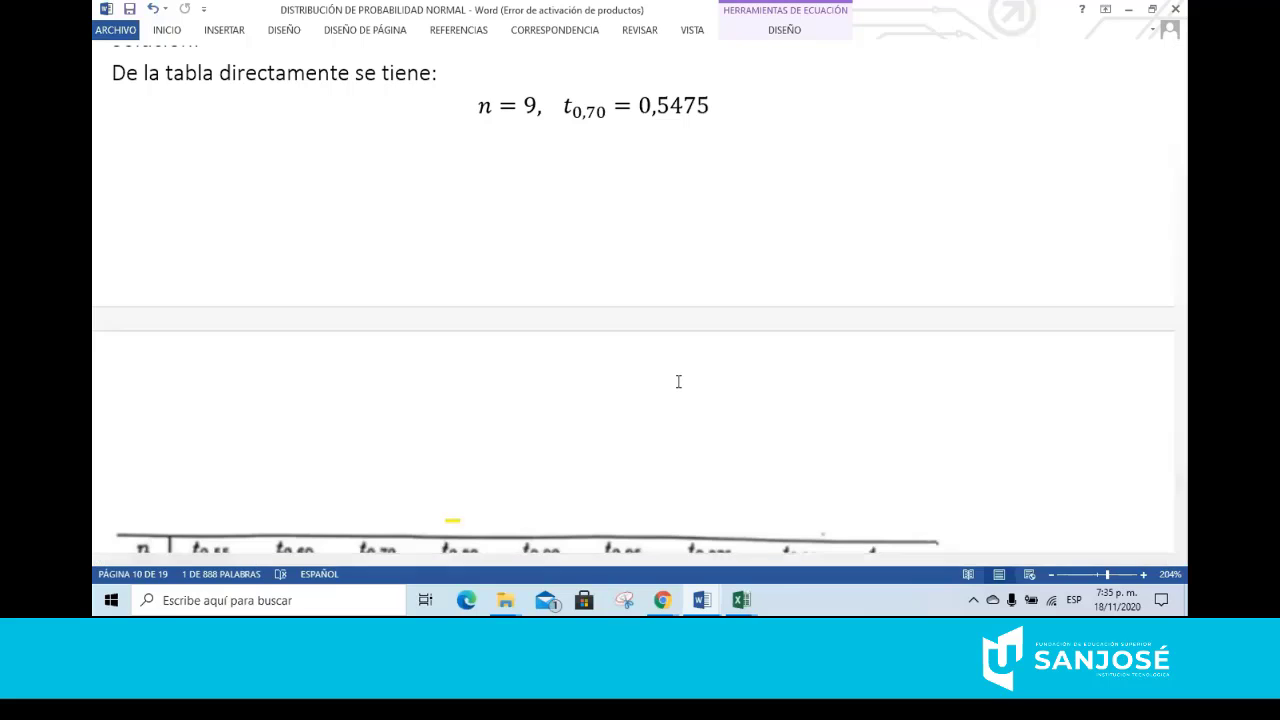
left_click(744, 592)
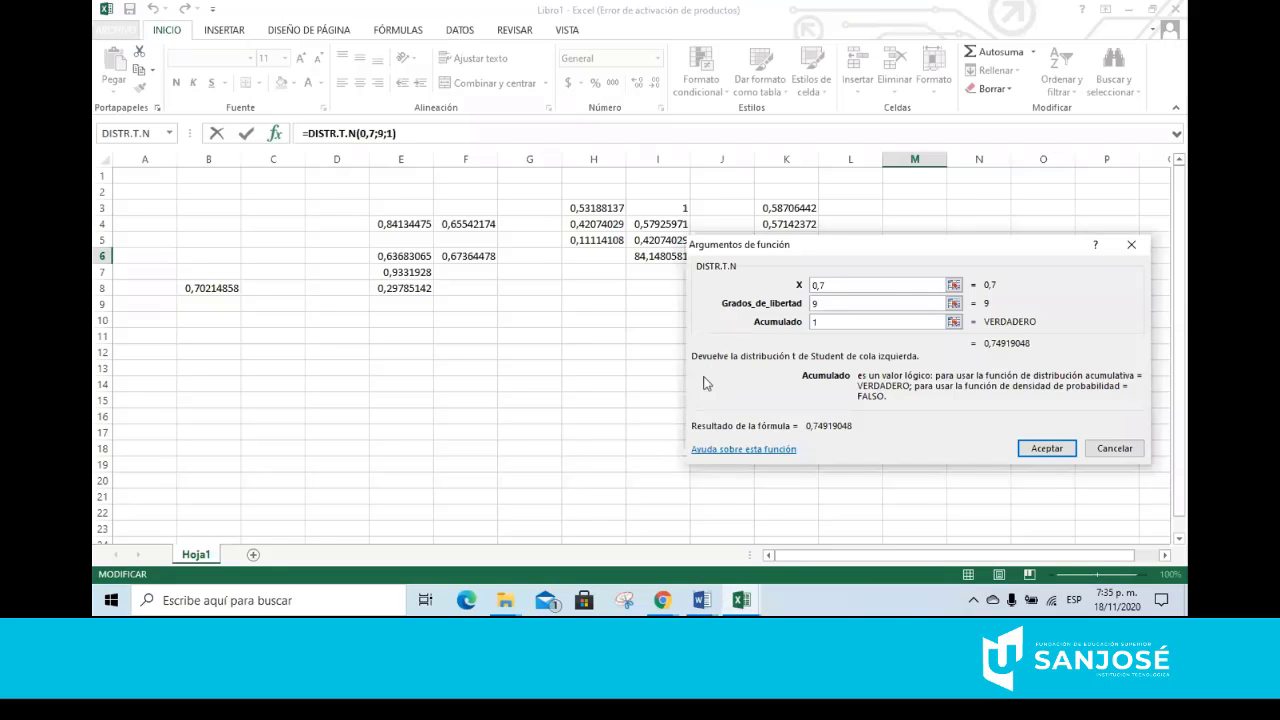
Try Acumulado 0 in DISTR.T.N, clear that value and cancel the function
key("BackSpace")
type("0")
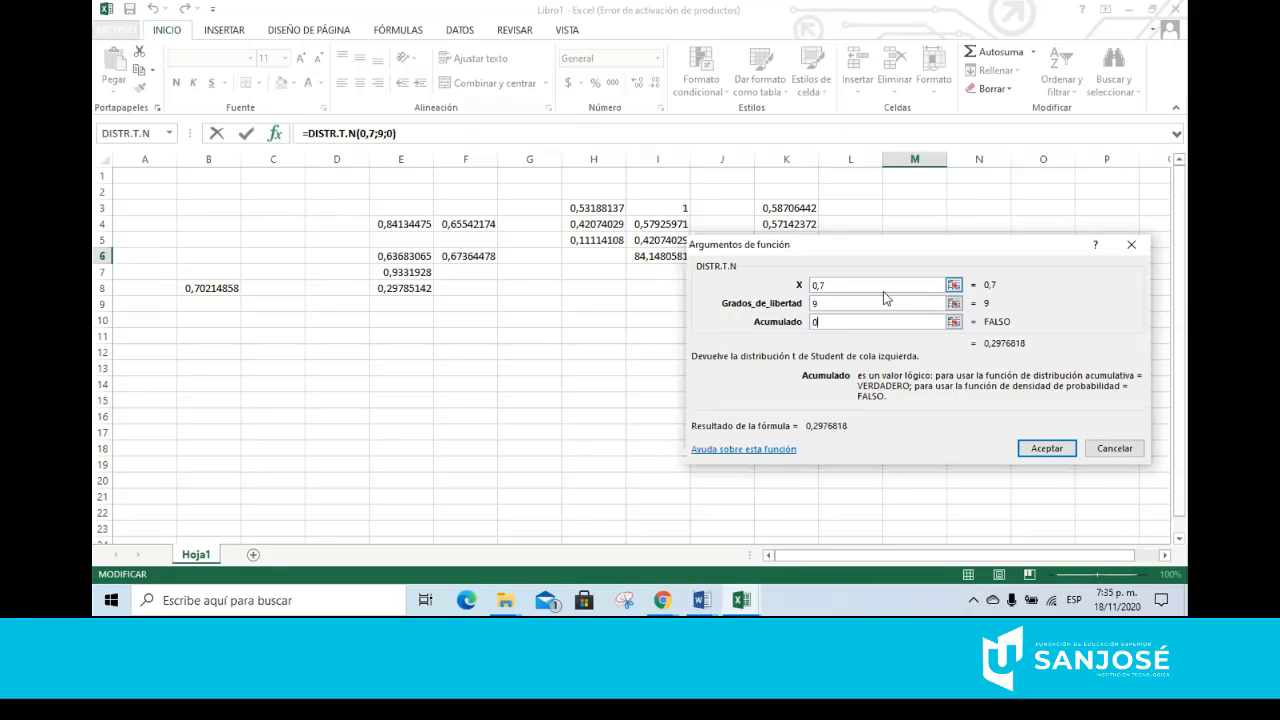
key("BackSpace")
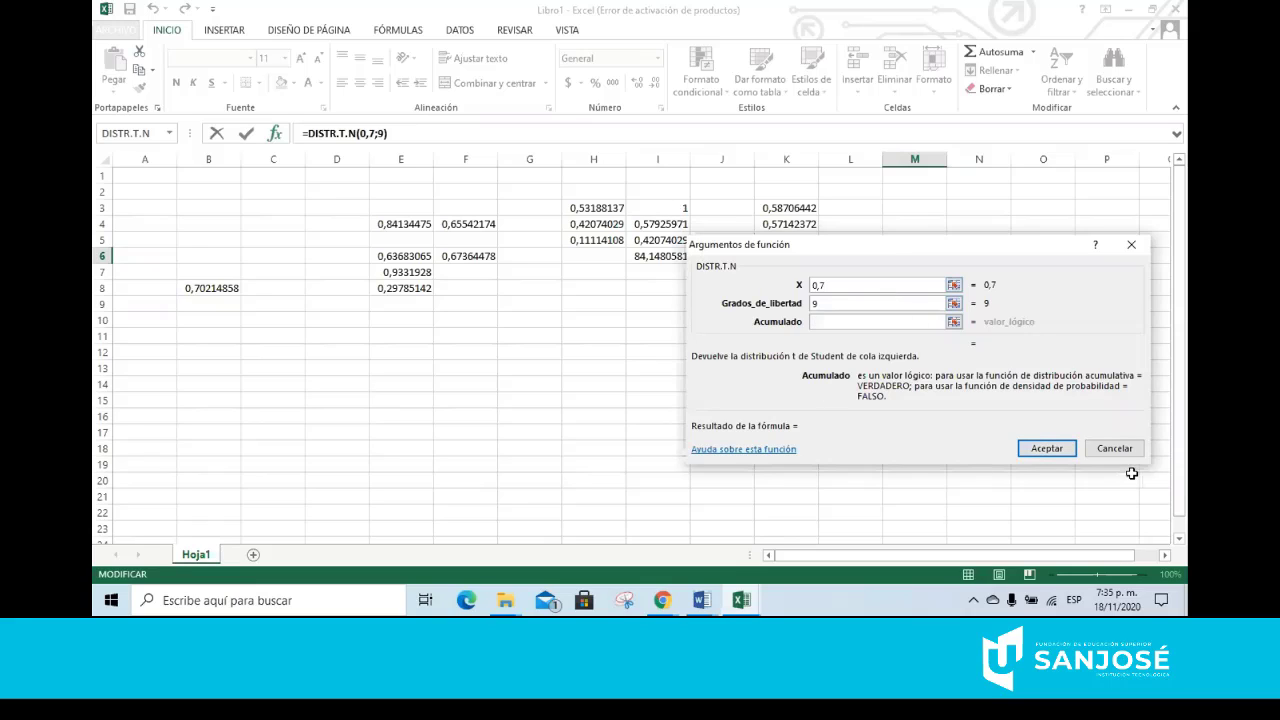
left_click(1114, 448)
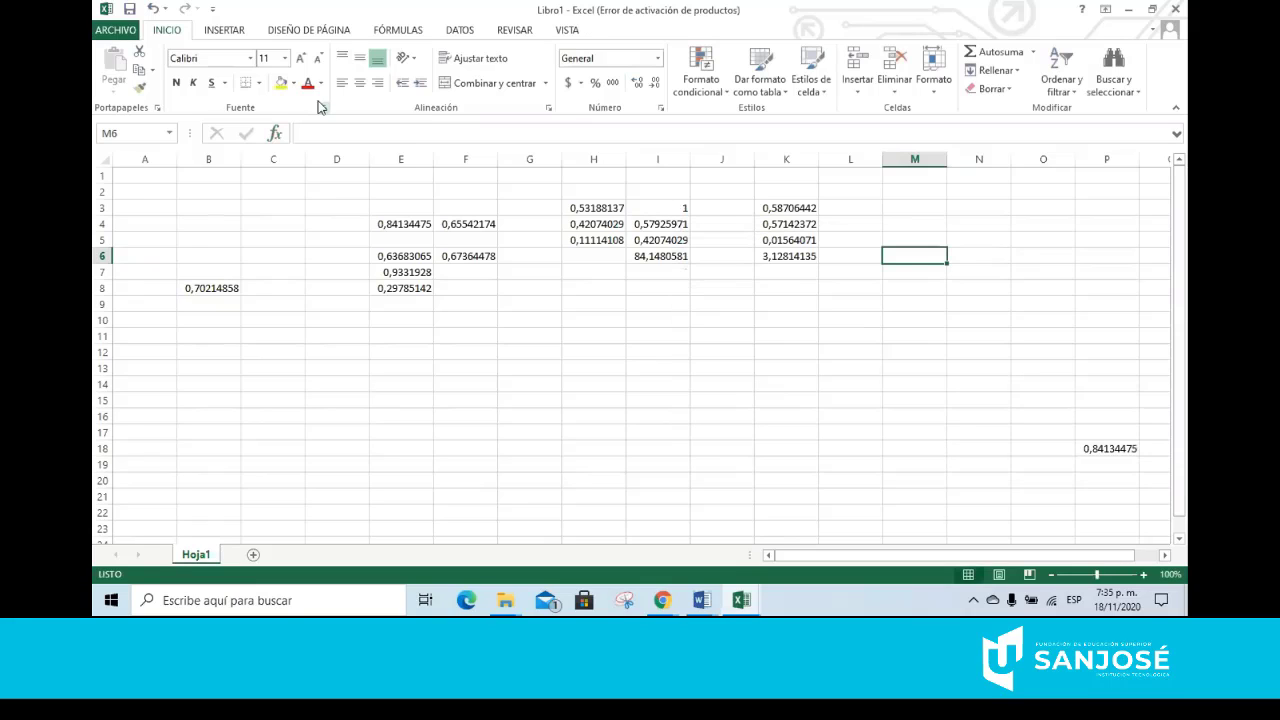
Insert the statistical function DISTR.T.2C in cell M6, opening its arguments
left_click(275, 134)
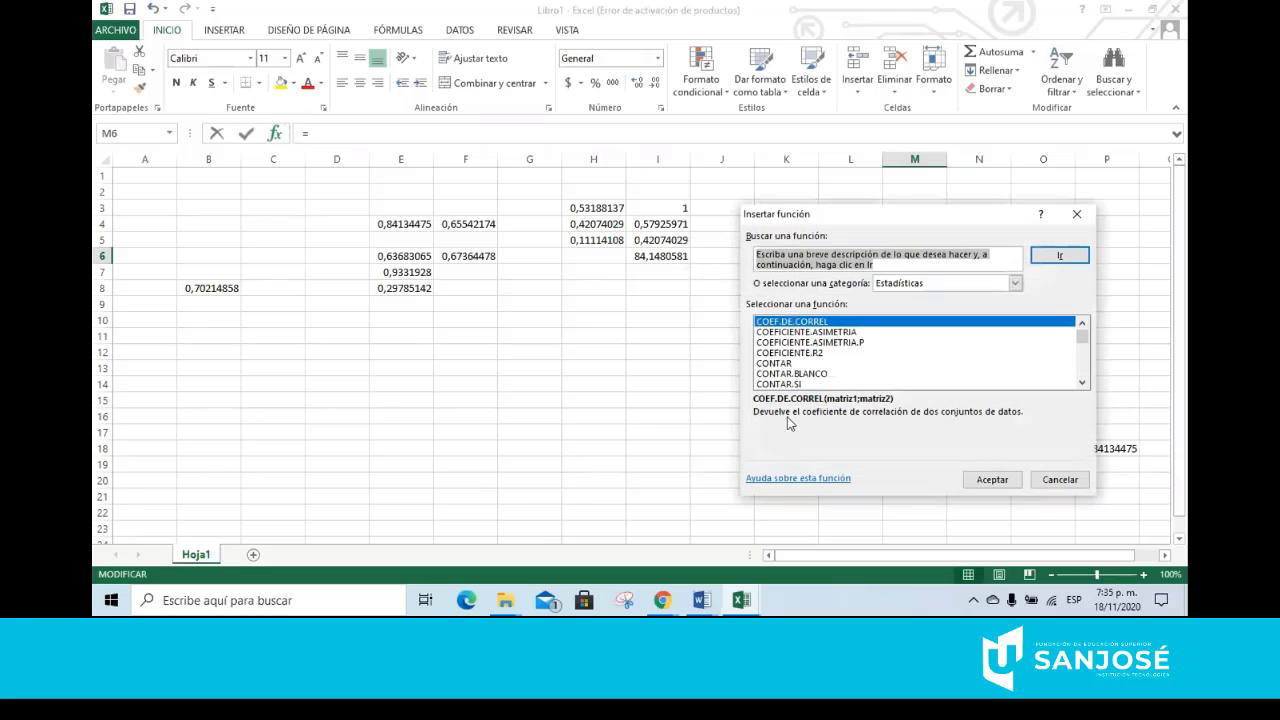
left_click(777, 366)
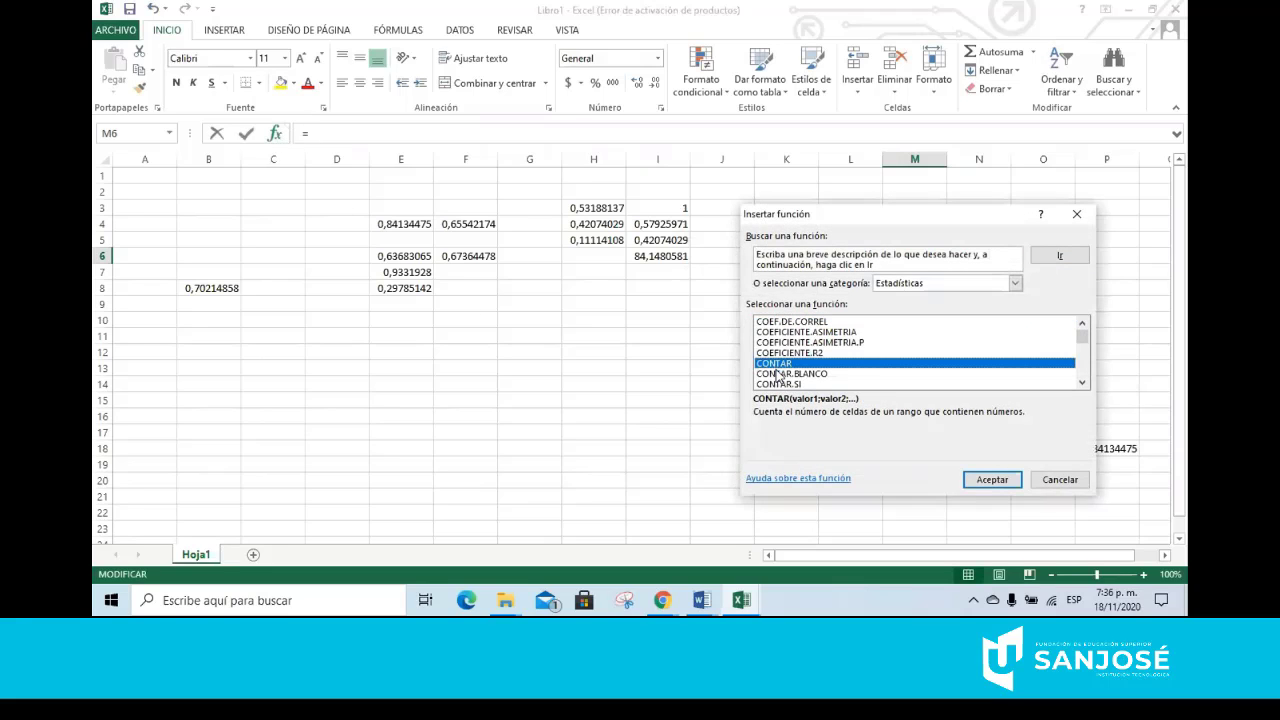
key("d")
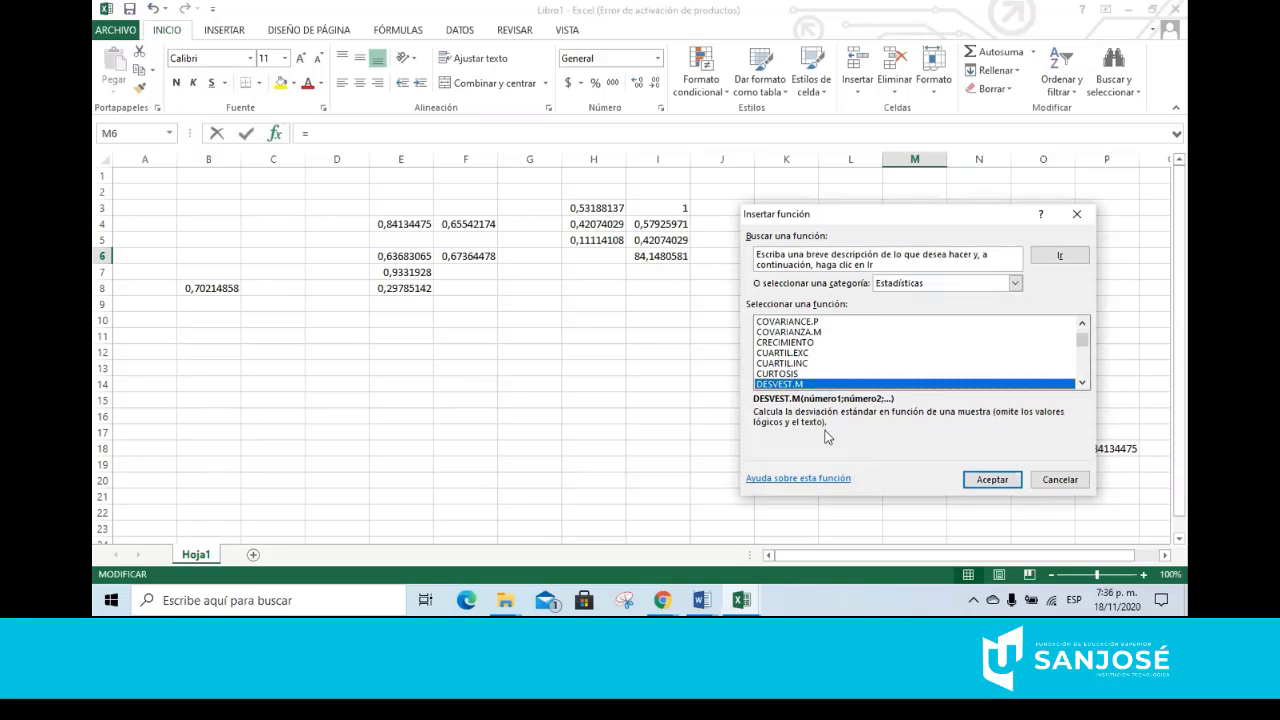
key("Down")
key("Down")
key("Down")
key("Down")
key("Down")
key("Down")
key("Down")
key("Down")
key("Down")
key("Down")
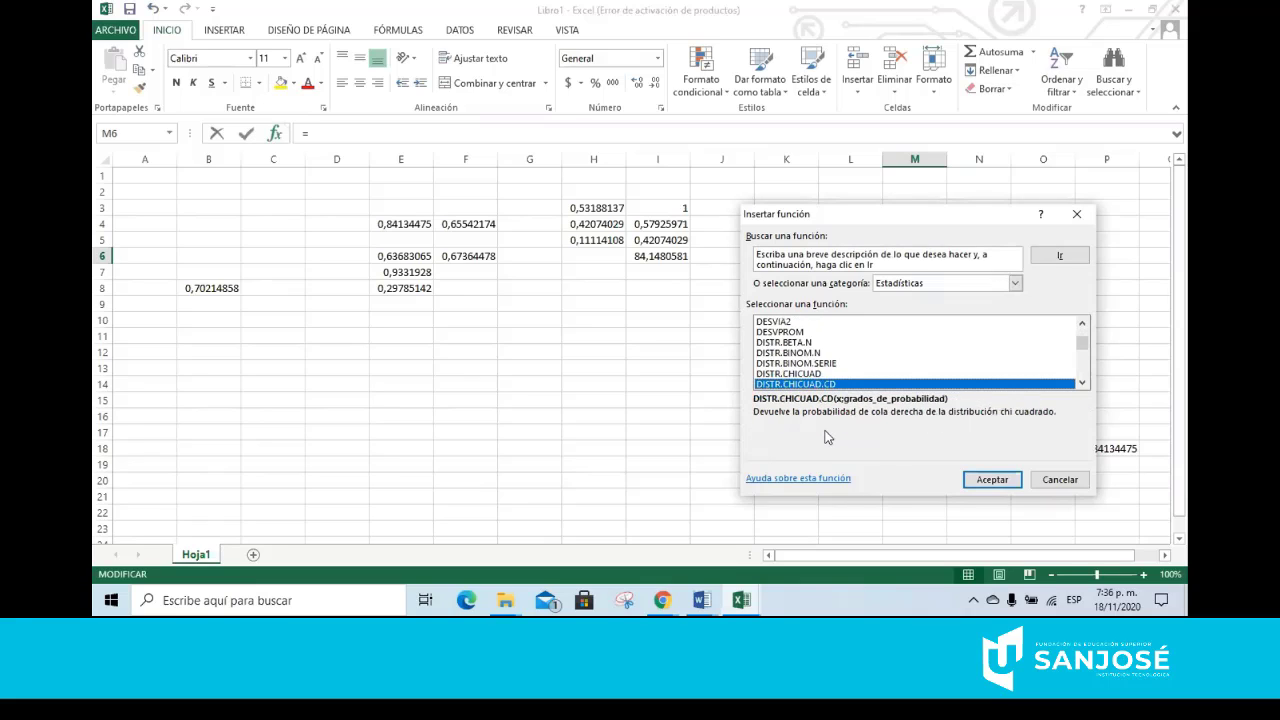
key("Down")
key("Down")
key("Down")
key("Down")
key("Down")
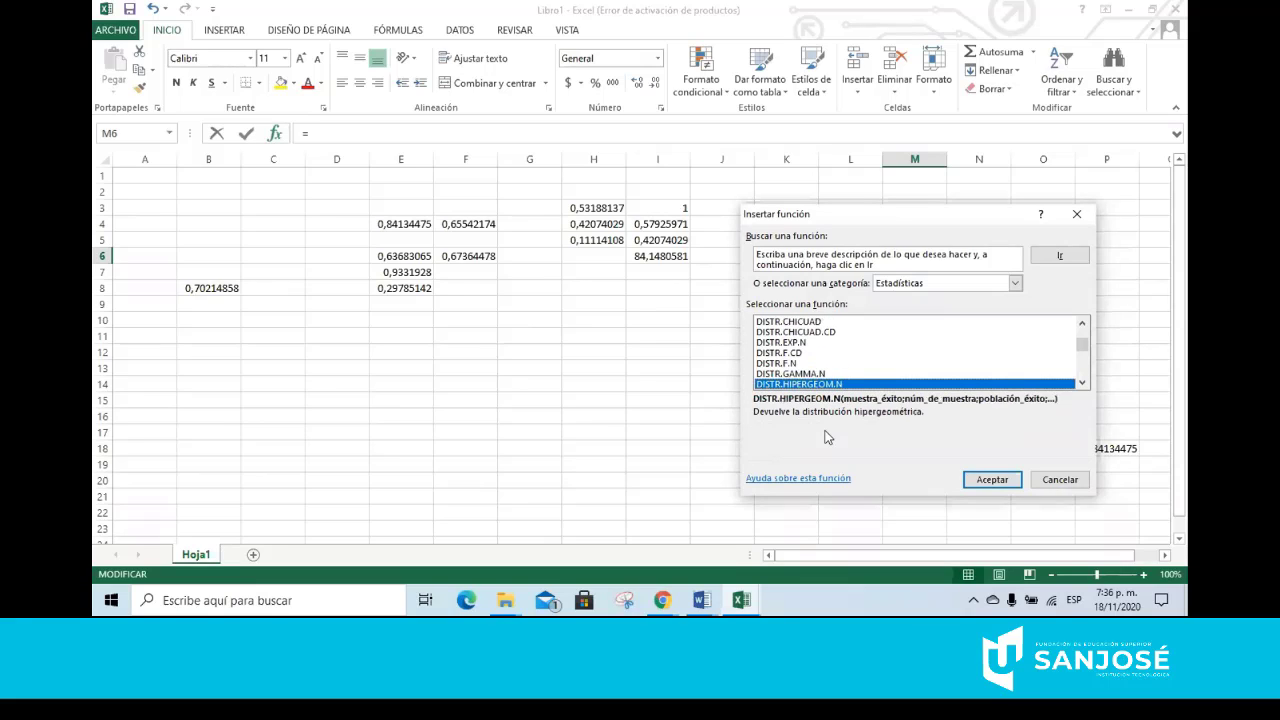
key("Down")
key("Down")
key("Down")
key("Down")
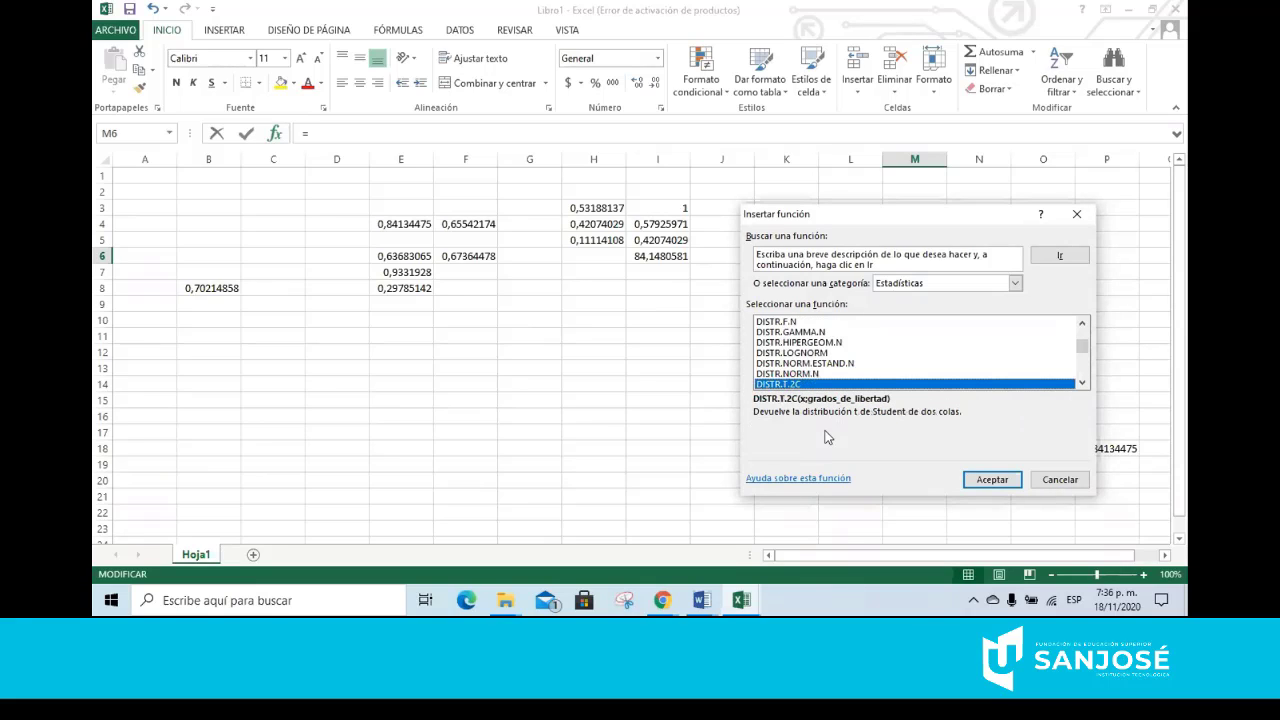
key("Down")
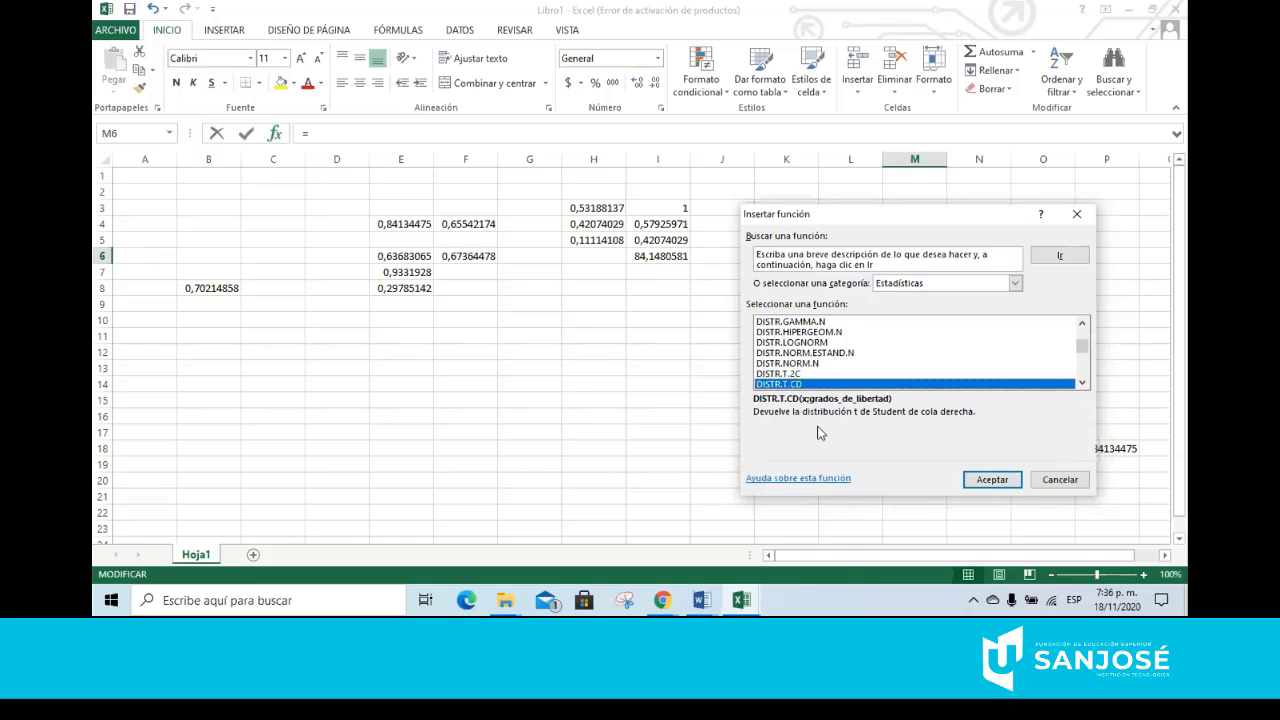
key("Down")
key("Down")
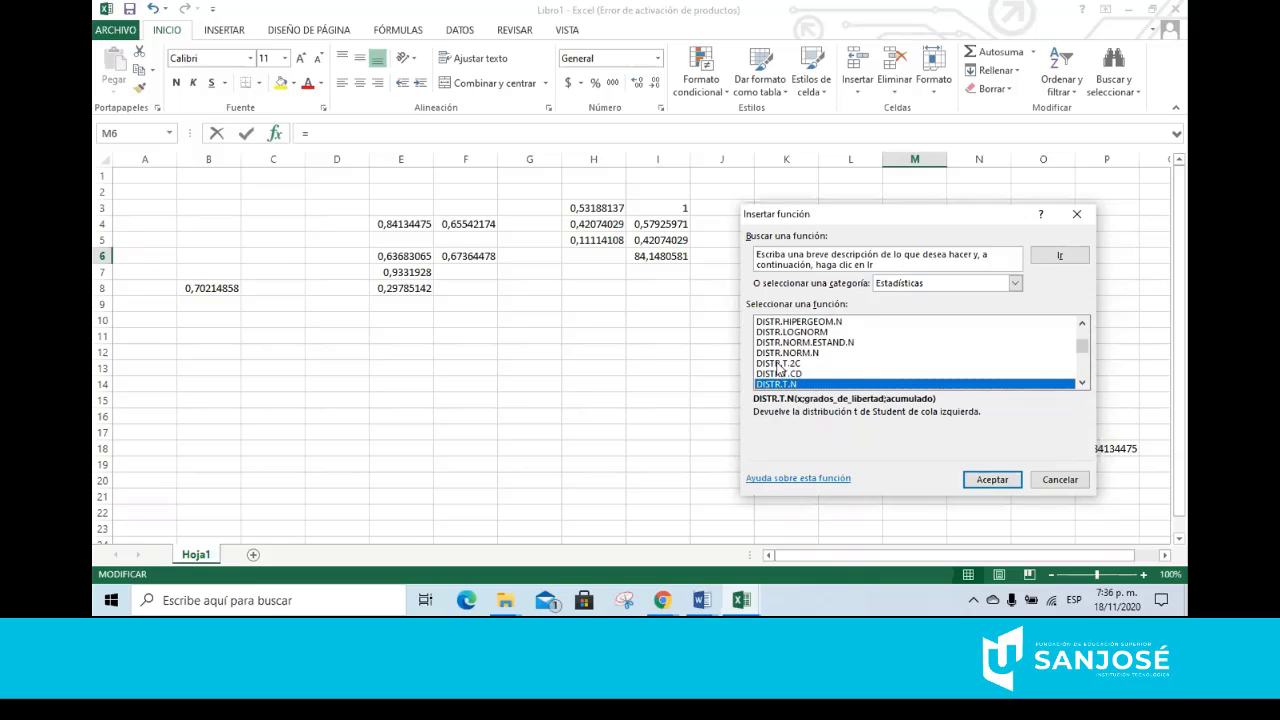
key("Up")
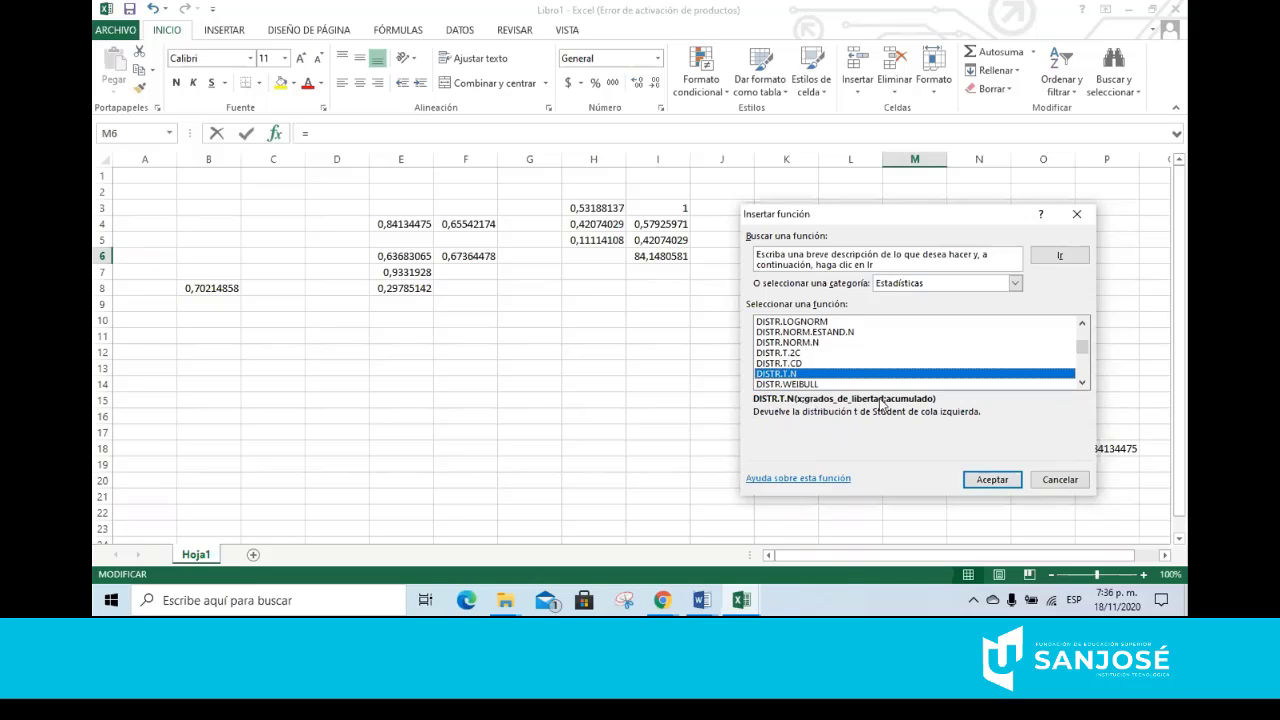
left_click(777, 354)
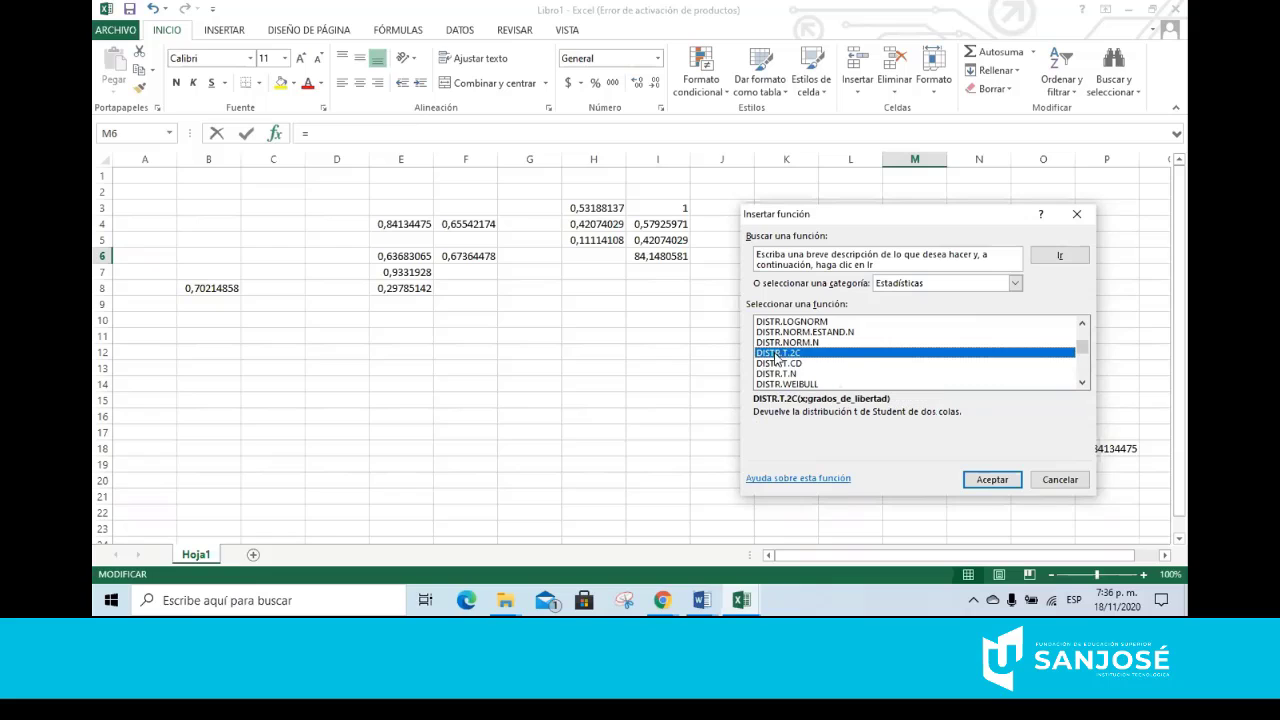
left_click(992, 481)
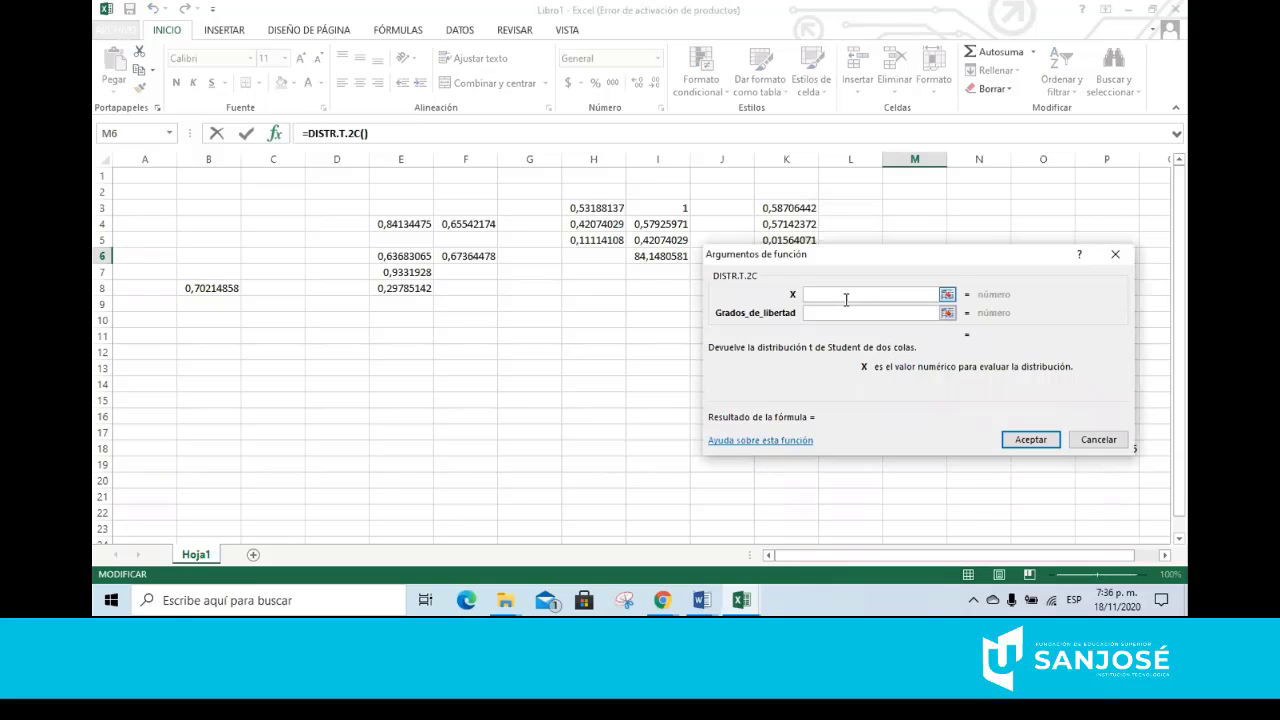
Try the DISTR.T.2C arguments X 0,7 and Grados_de_libertad 1 in cell M6 and cancel the function
type("0.7")
left_click(849, 310)
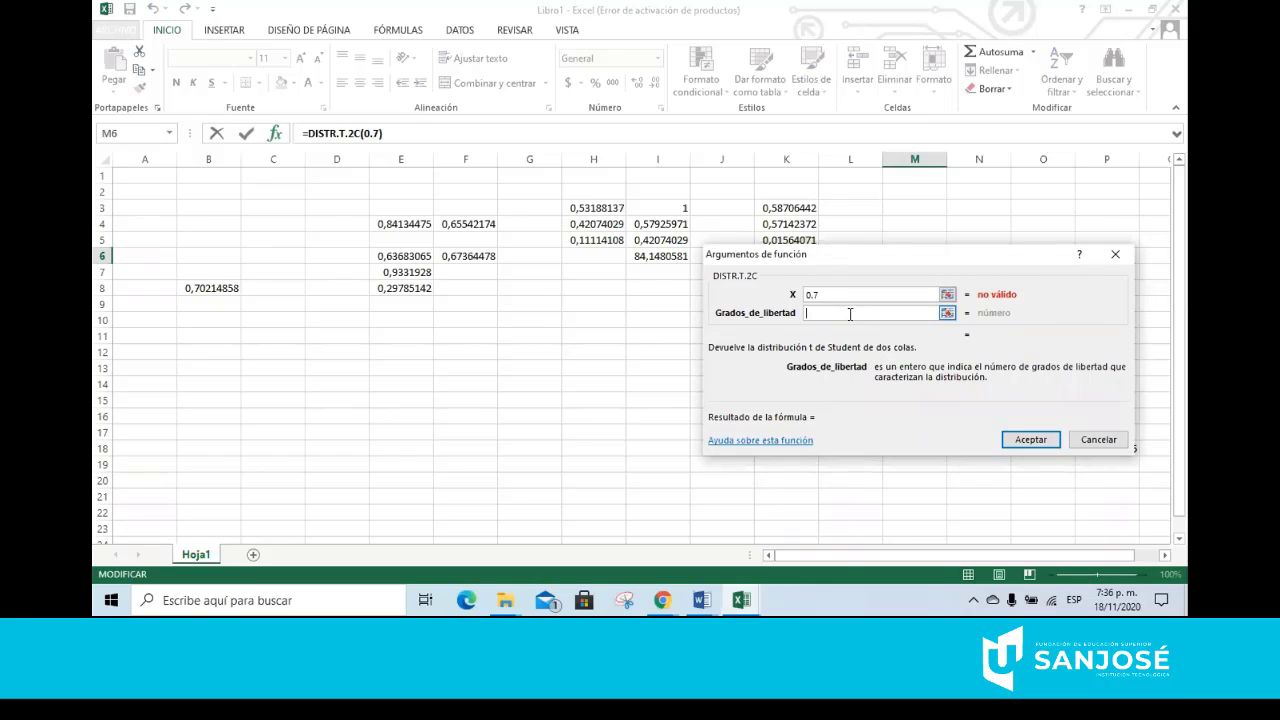
left_click(833, 294)
key("BackSpace")
key("BackSpace")
key("BackSpace")
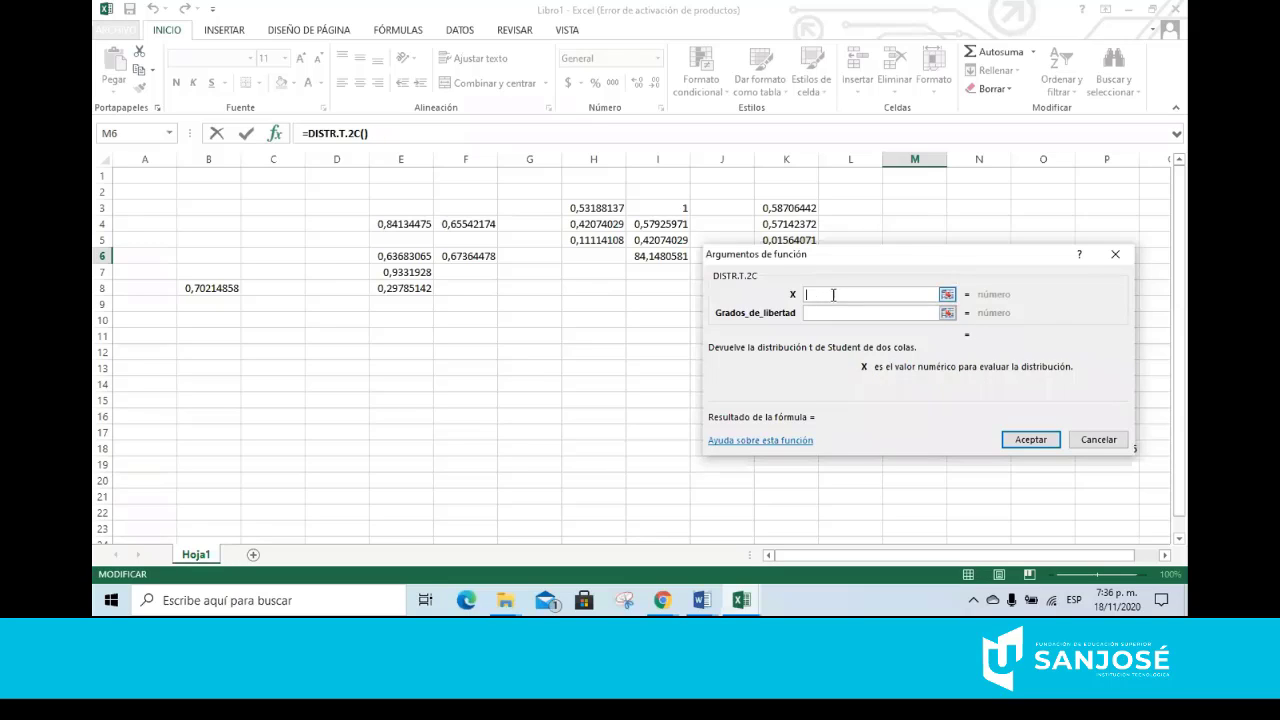
type("0,7")
left_click(817, 312)
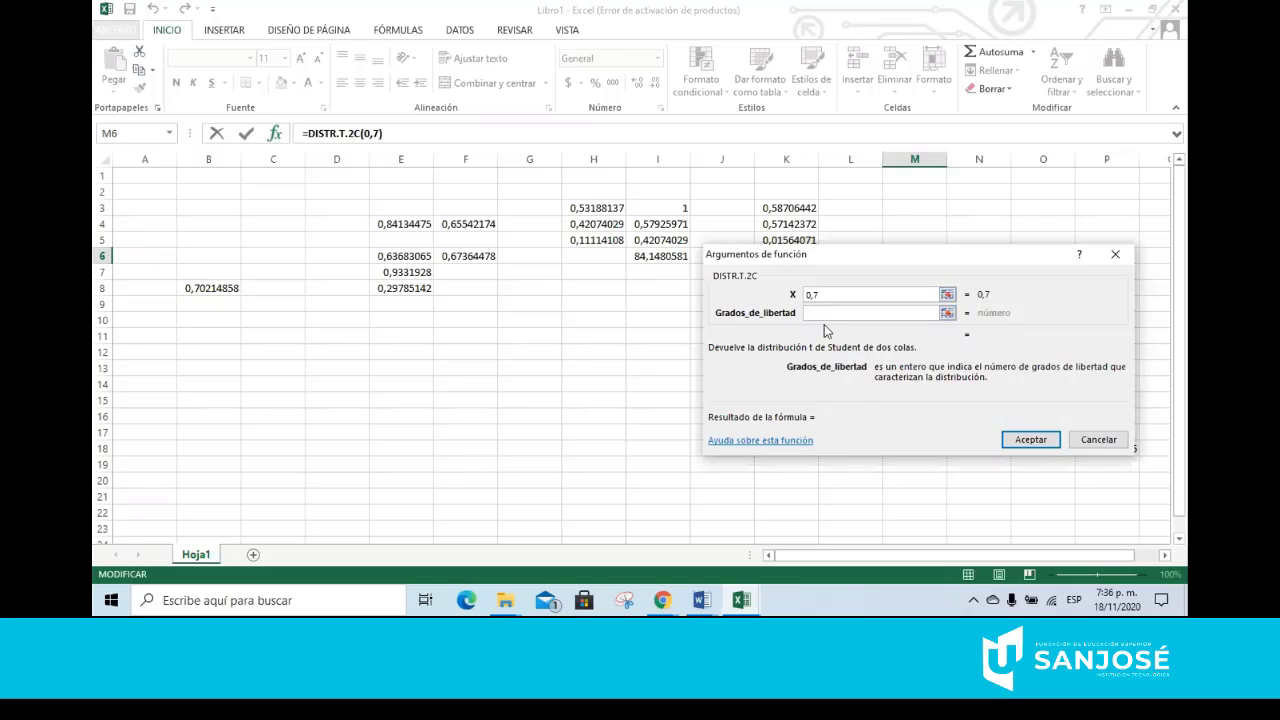
type("1")
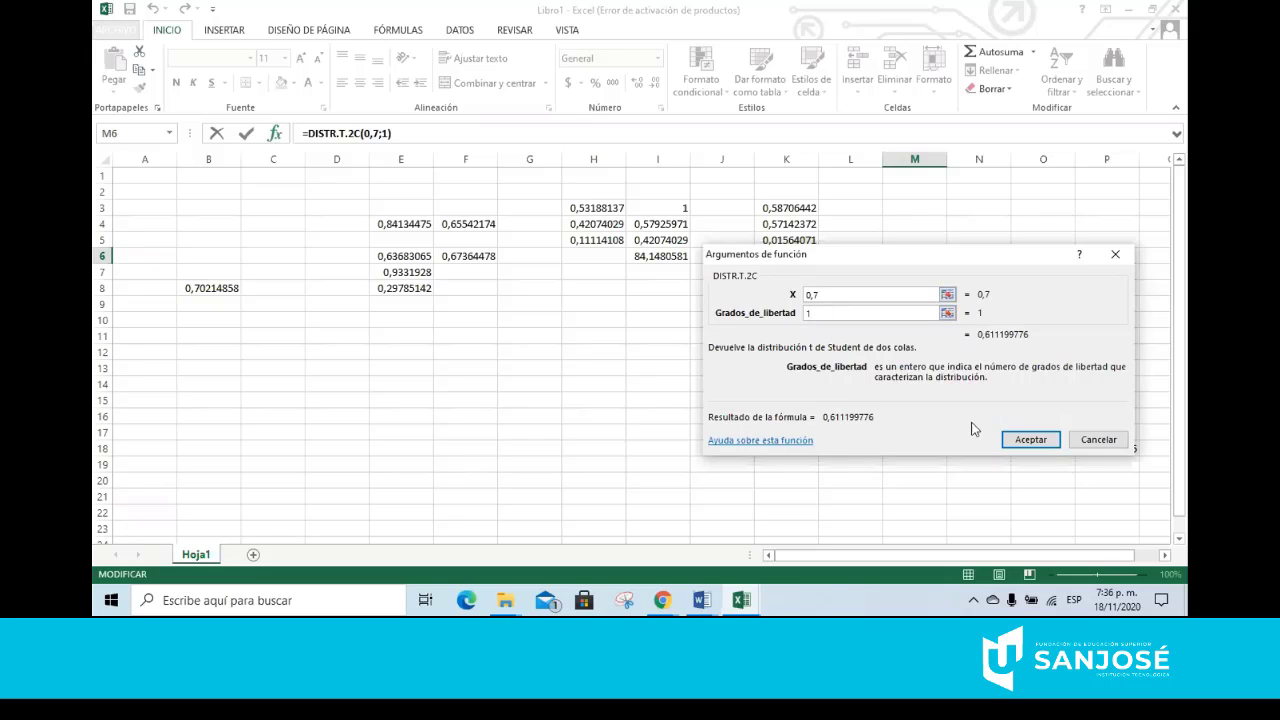
left_click(1100, 439)
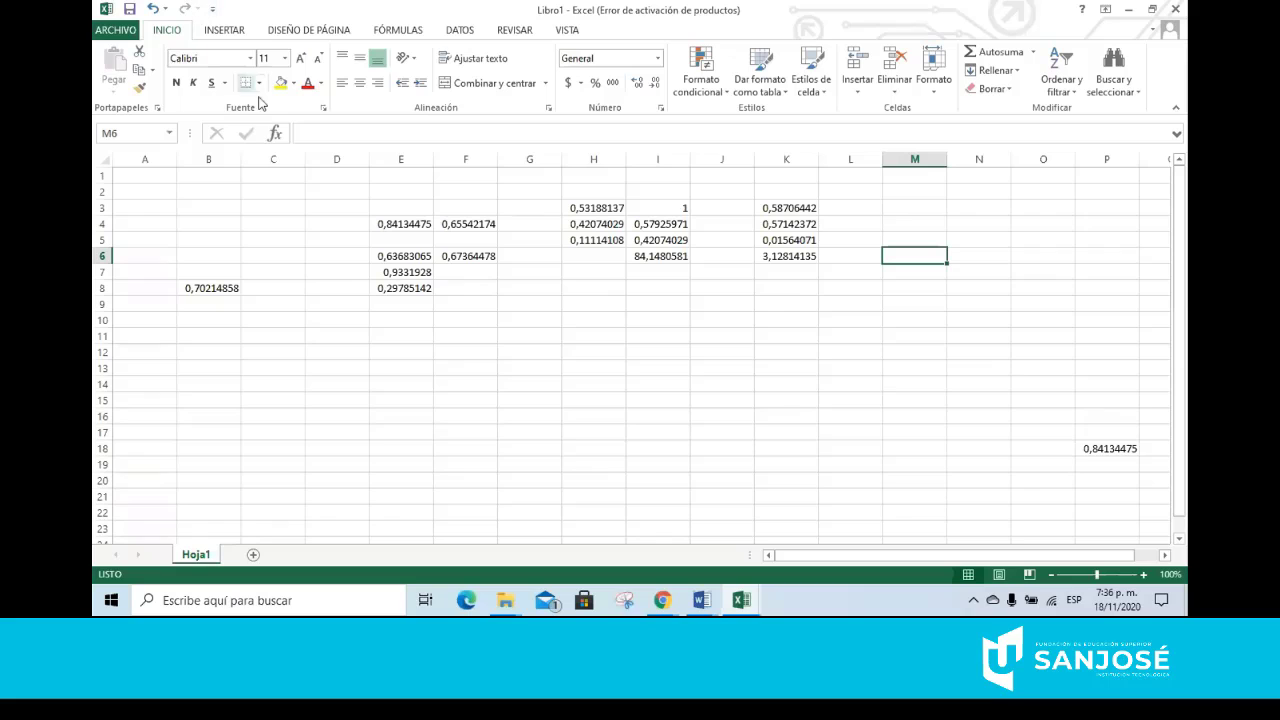
Browse the statistical functions for cell M6 from those starting with D down to DISTR.NORM.N
left_click(273, 137)
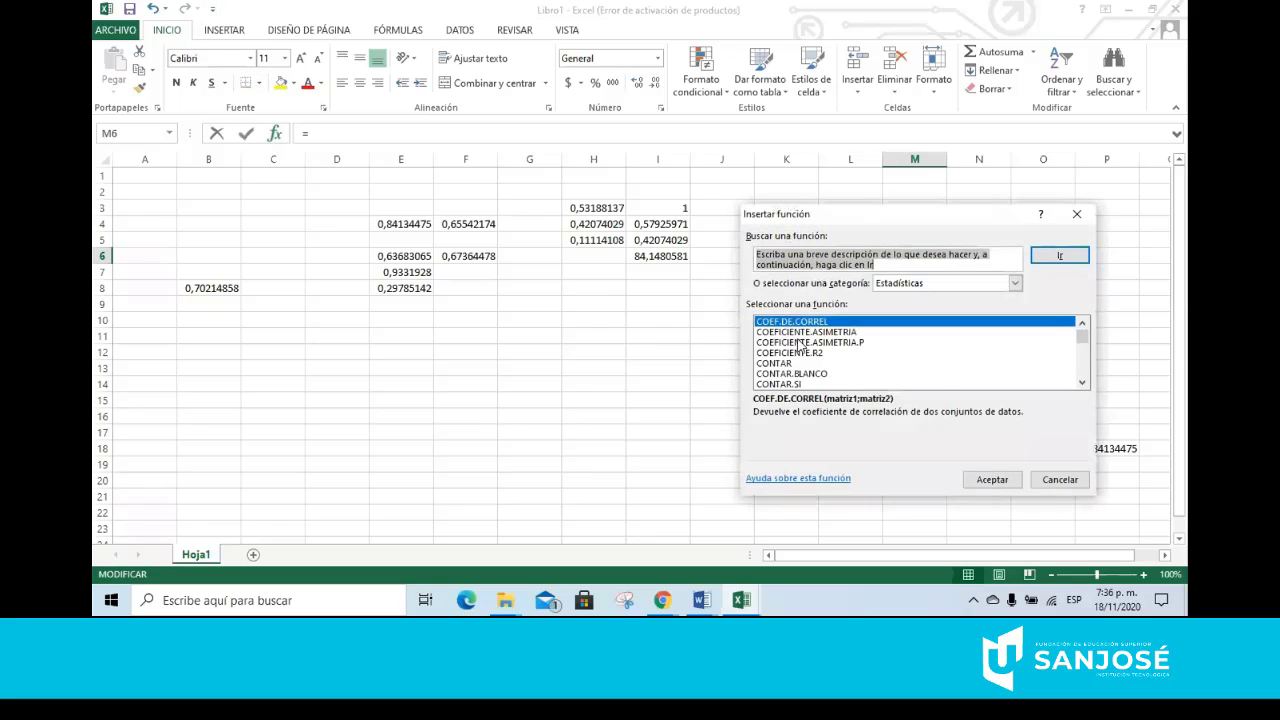
left_click(800, 342)
key("d")
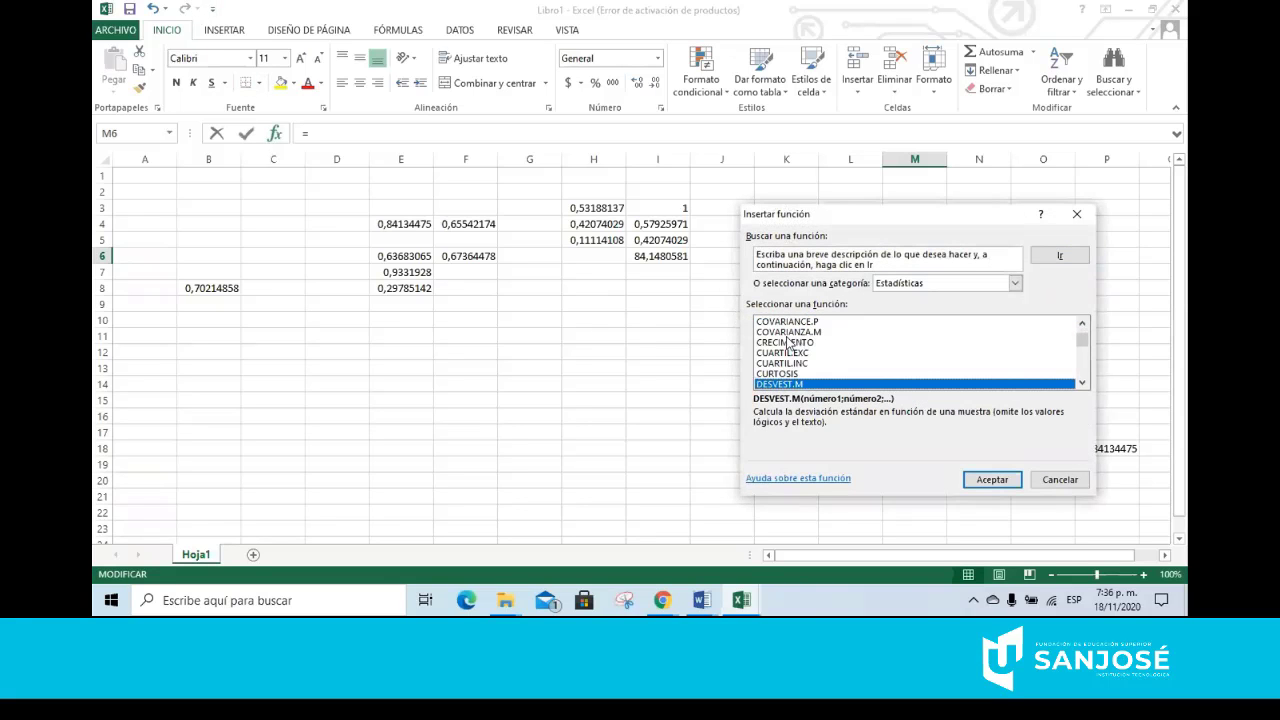
key("Down")
key("Down")
key("Down")
key("Down")
key("Down")
key("Down")
key("Down")
key("Down")
key("Down")
key("Down")
key("Down")
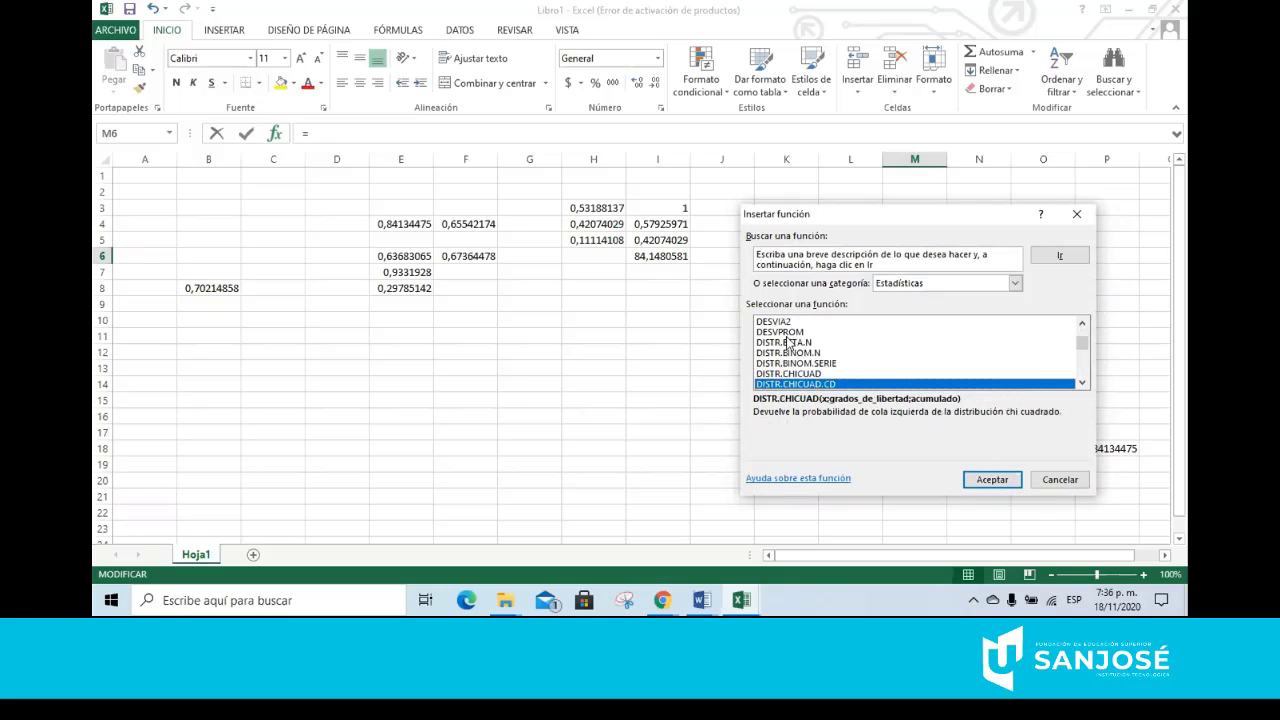
key("Down")
key("Down")
key("Down")
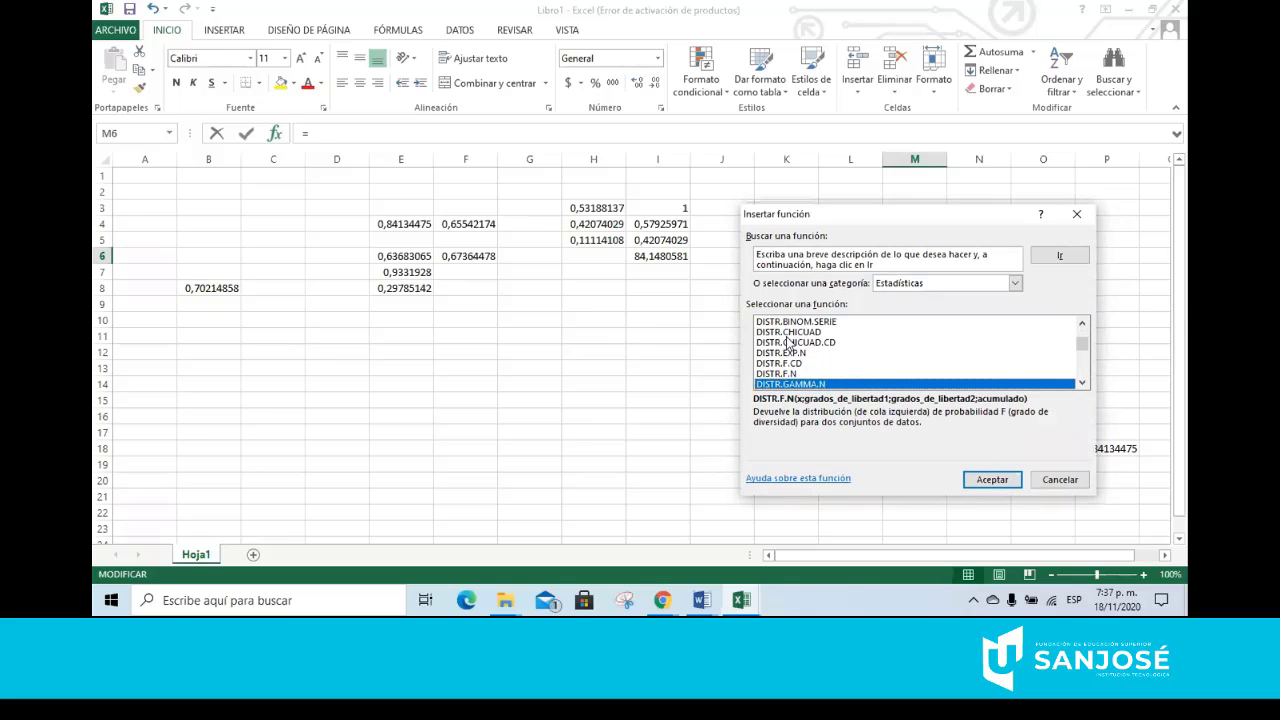
key("Down")
key("Down")
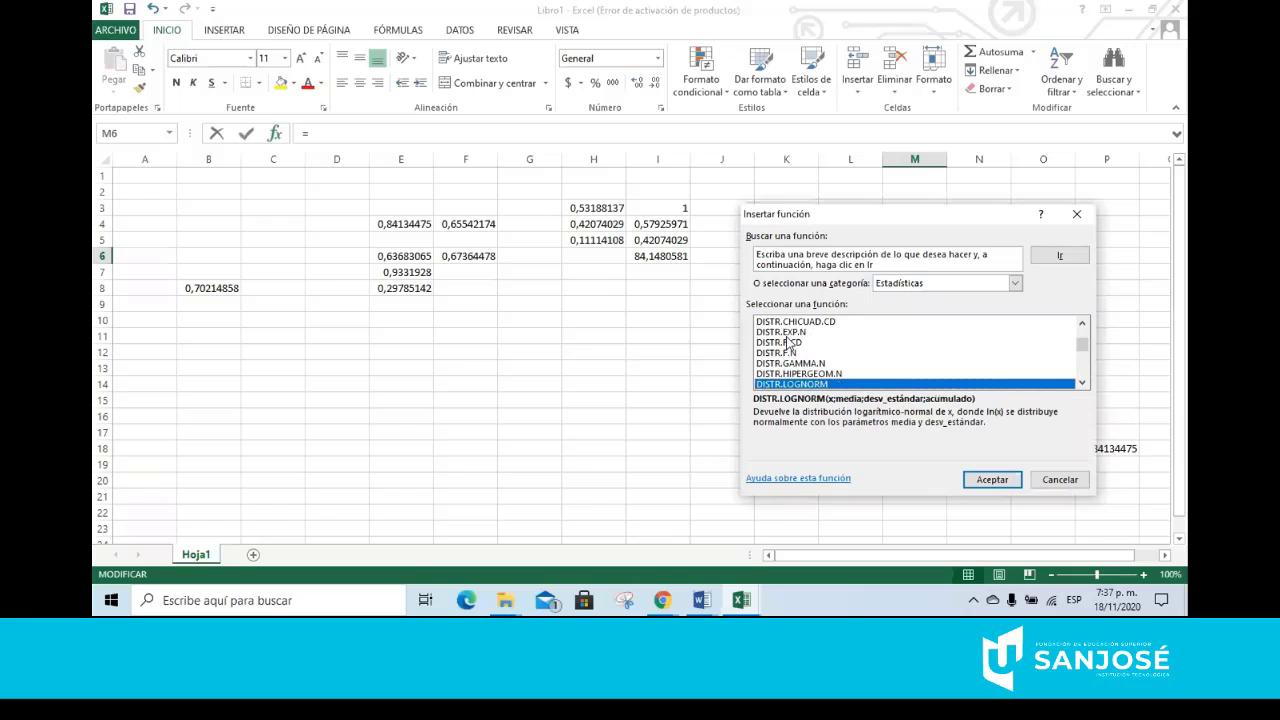
key("Down")
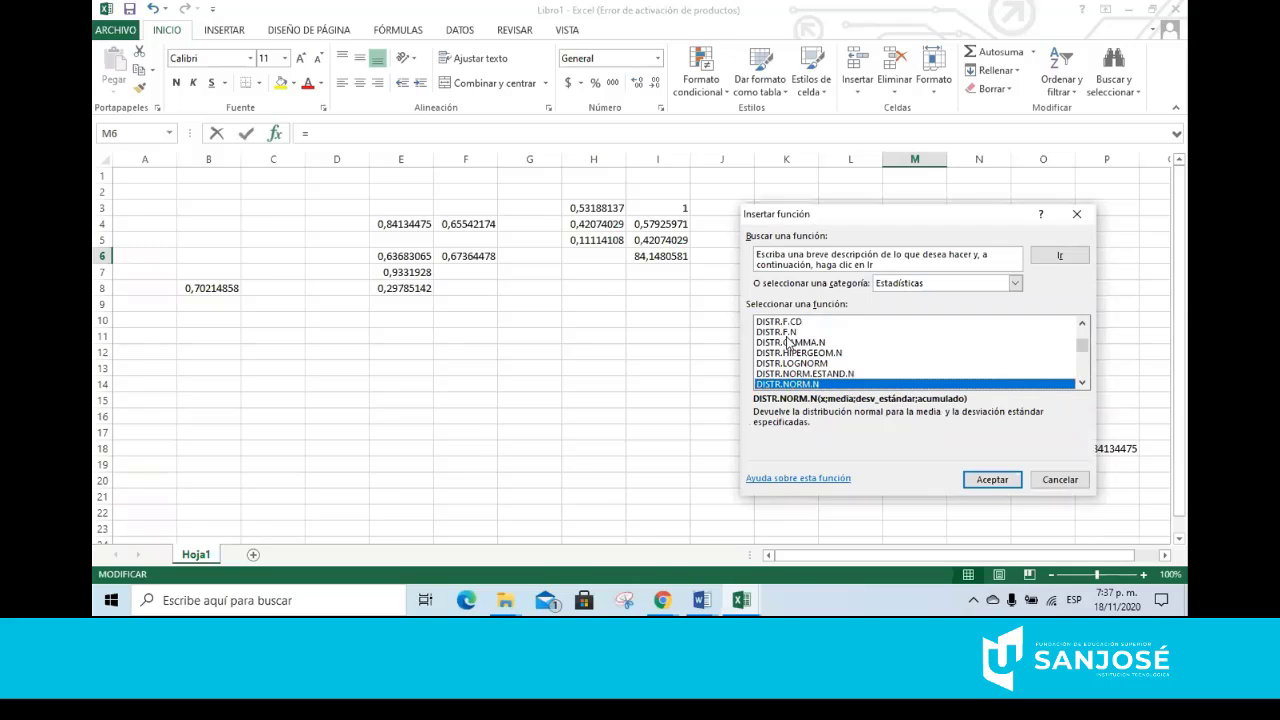
Review the DISTR.T.N and INV.T examples in the Word document DISTRIBUCIÓN DE PROBABILIDAD NORMAL and return to Excel
left_click(701, 600)
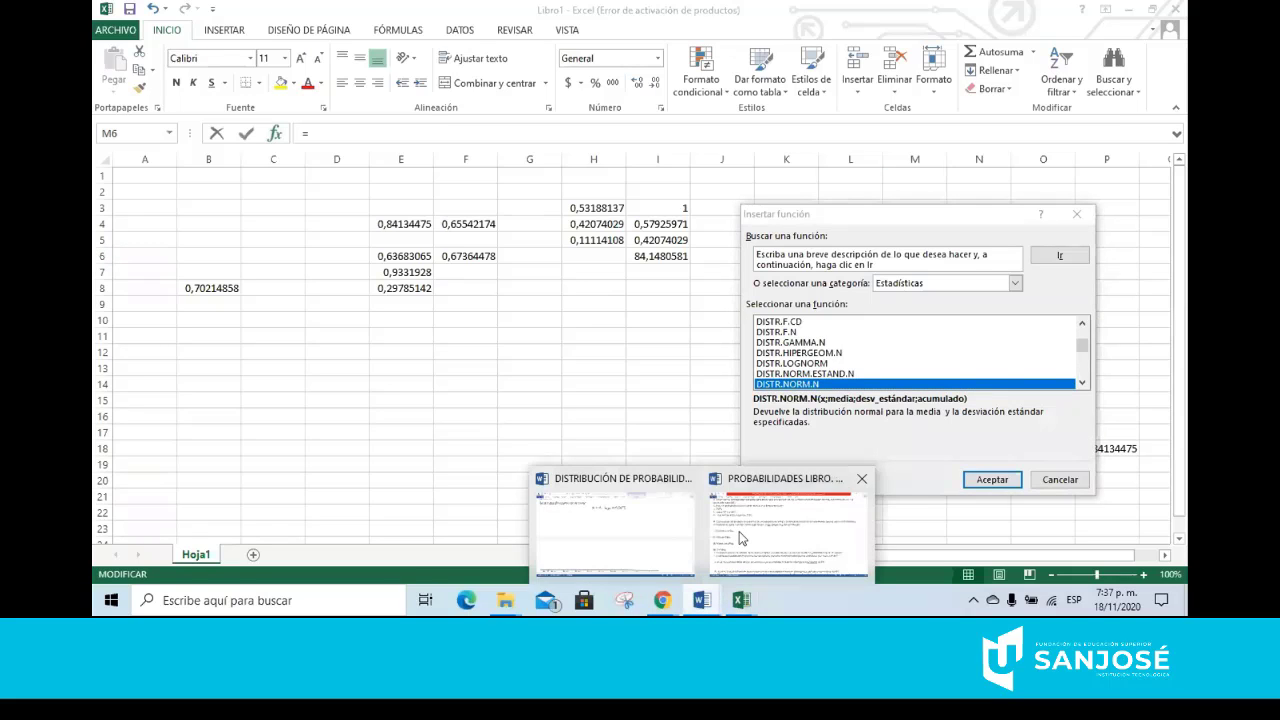
left_click(633, 546)
scroll(670, 495, "up", 10)
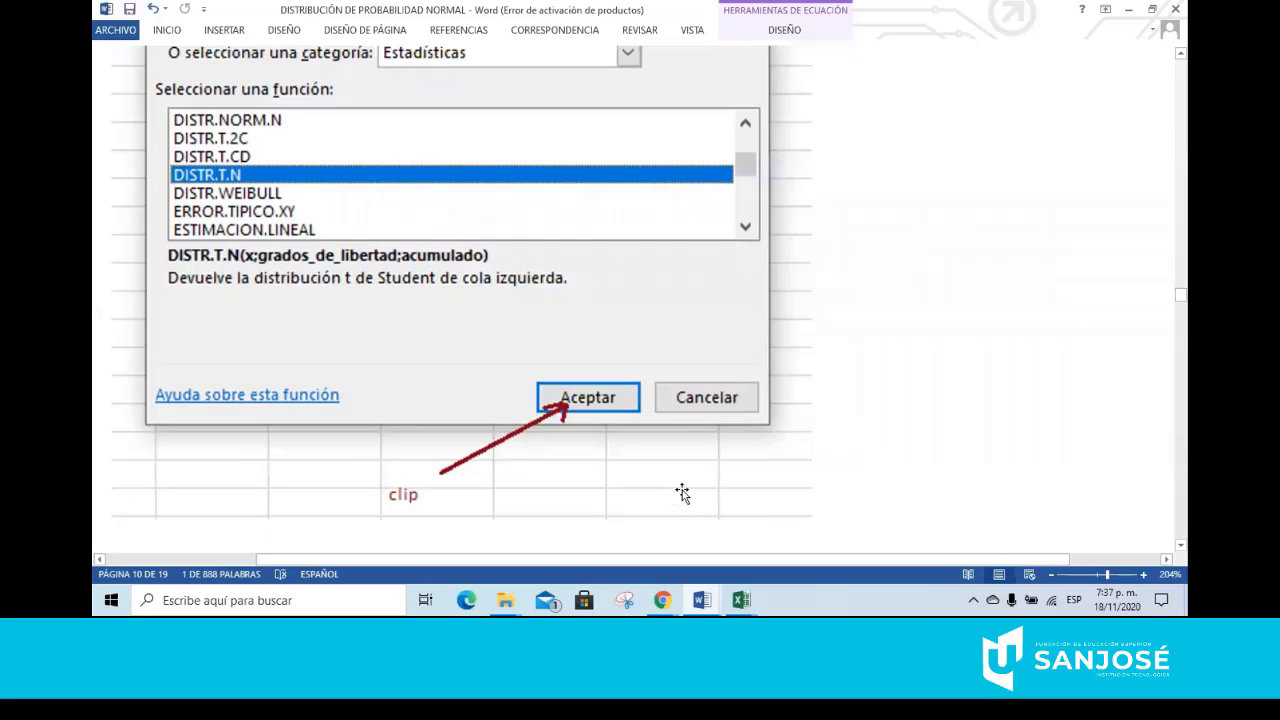
scroll(676, 483, "down", 5)
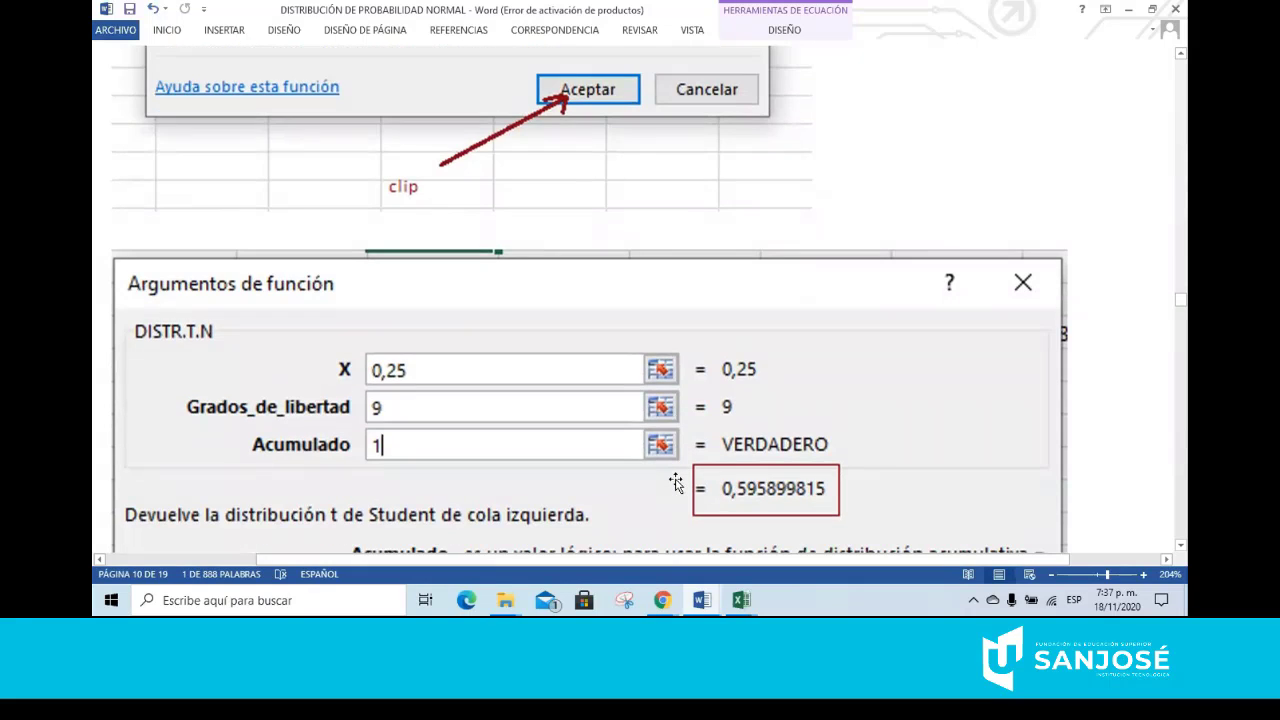
scroll(676, 483, "down", 6)
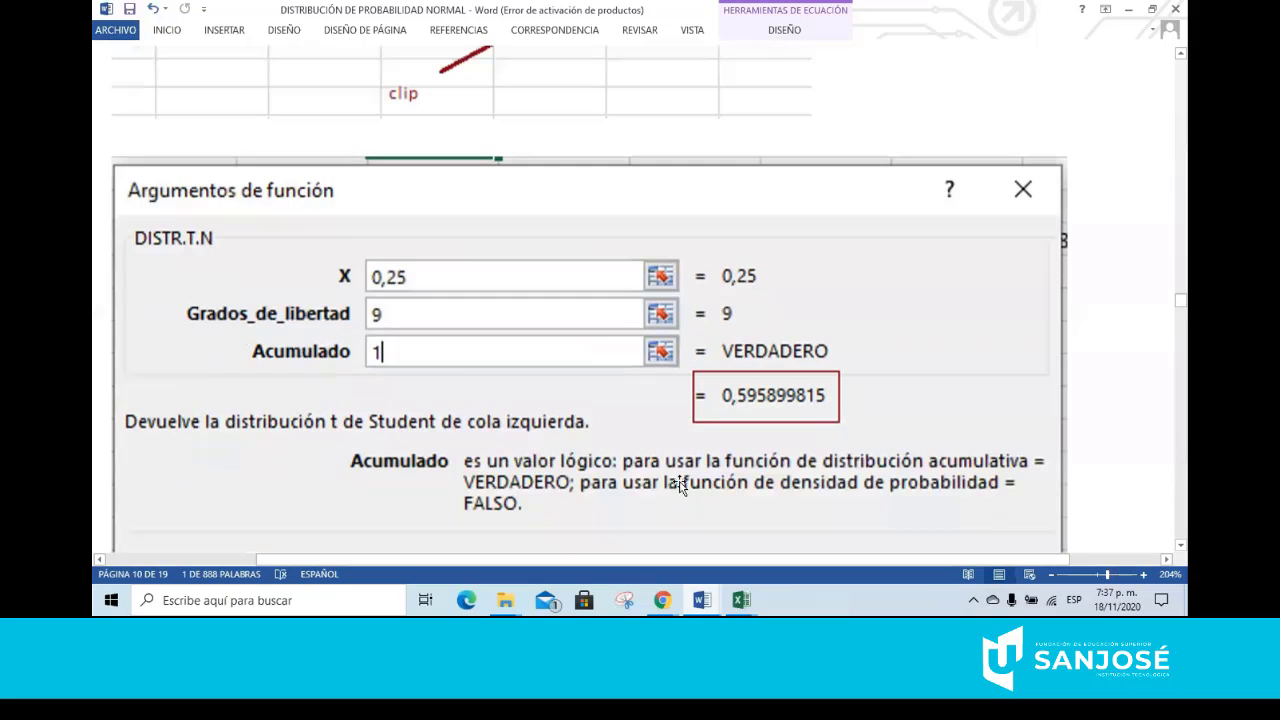
scroll(683, 481, "down", 3)
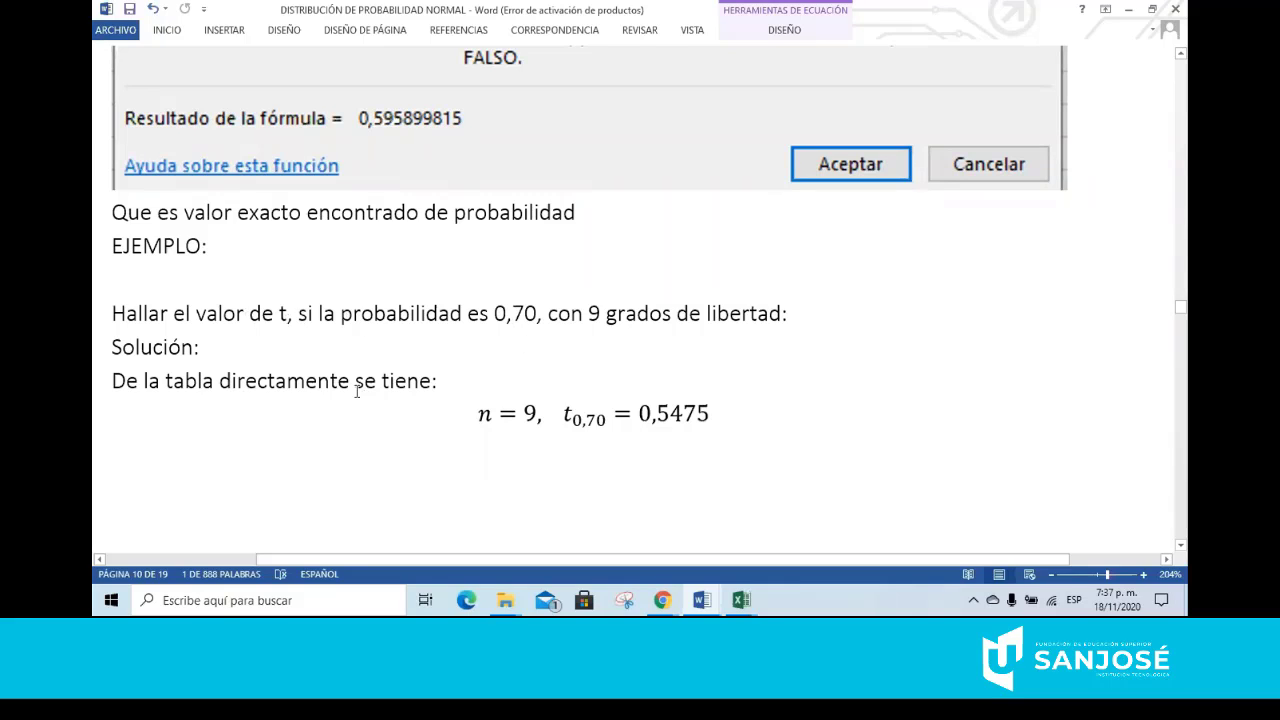
scroll(570, 392, "down", 10)
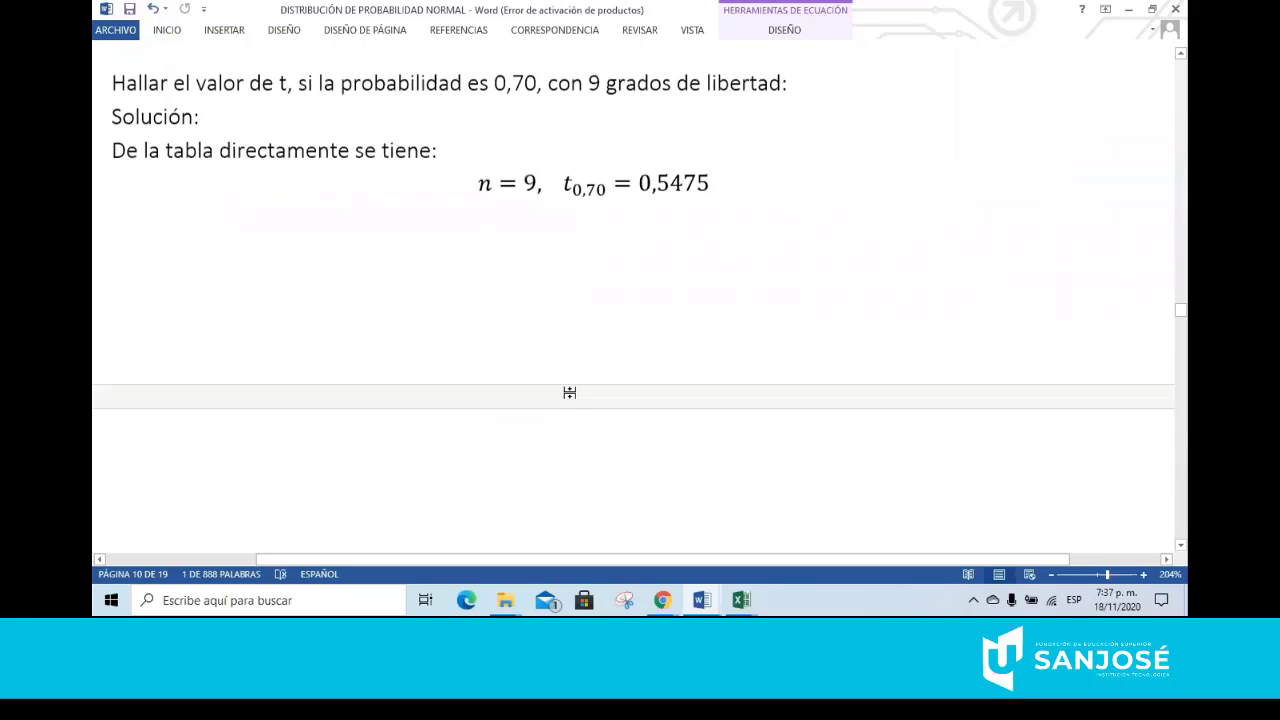
scroll(571, 390, "down", 8)
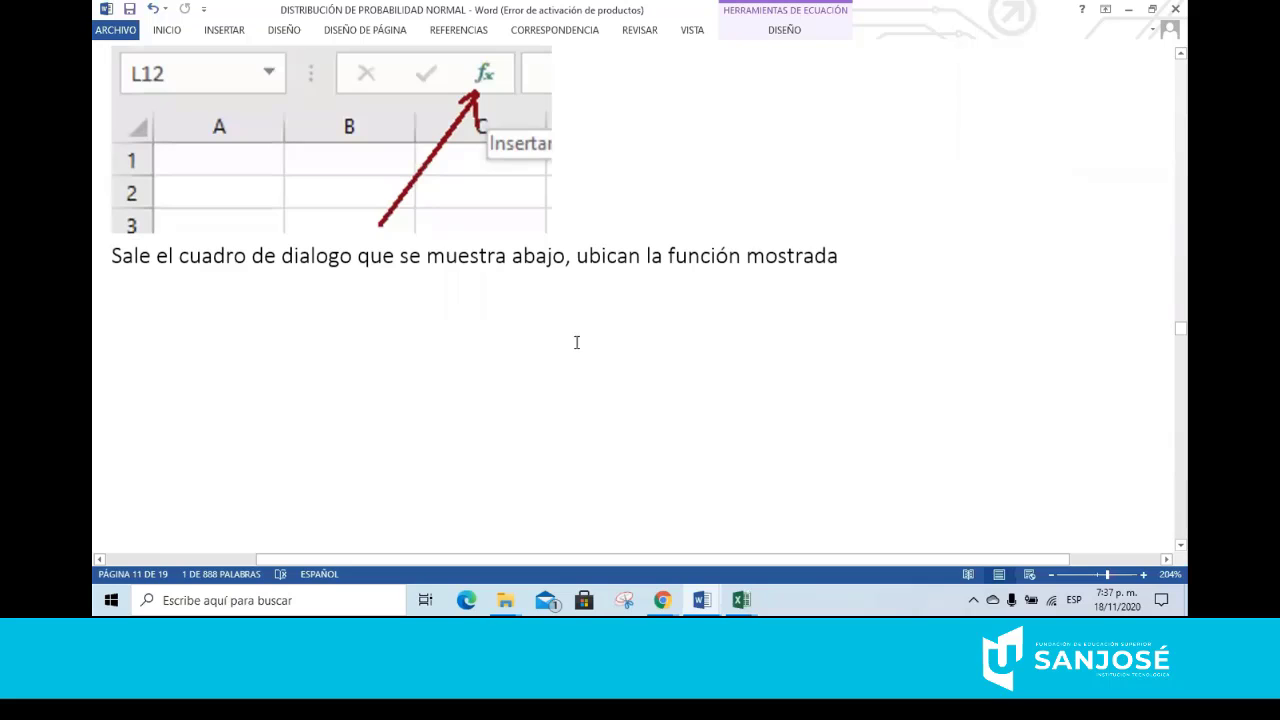
scroll(577, 338, "down", 10)
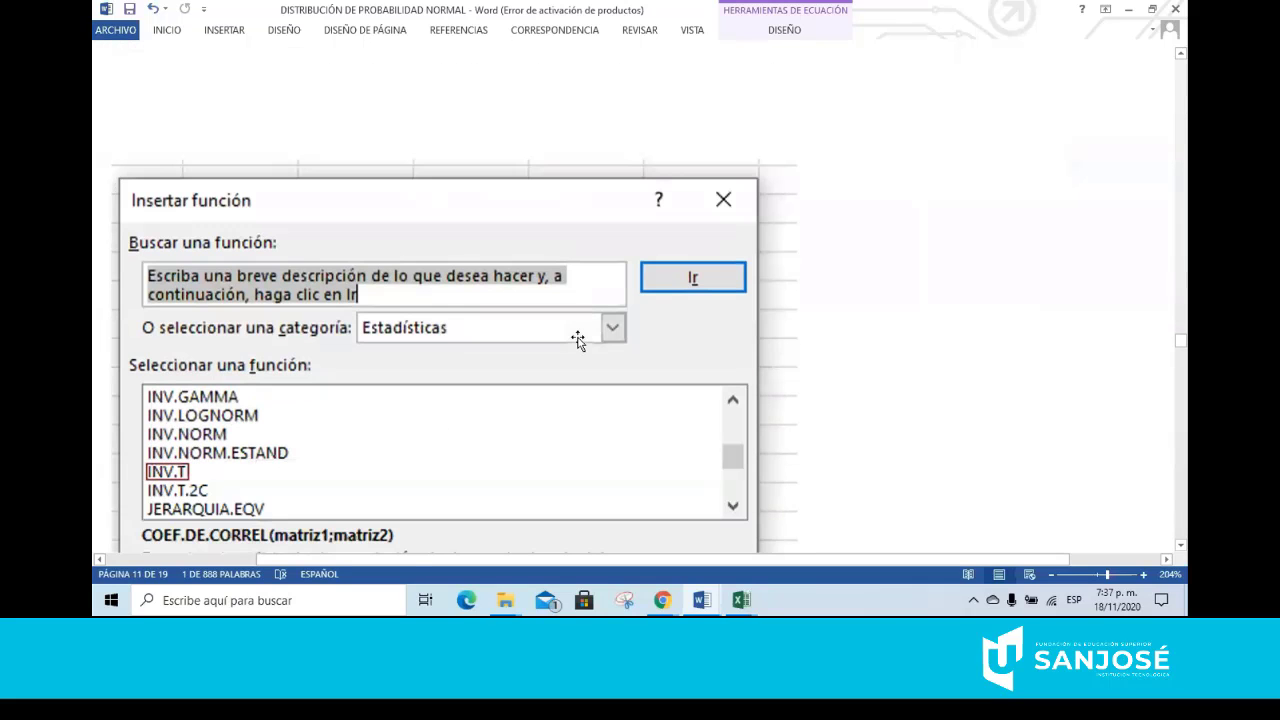
scroll(533, 375, "down", 2)
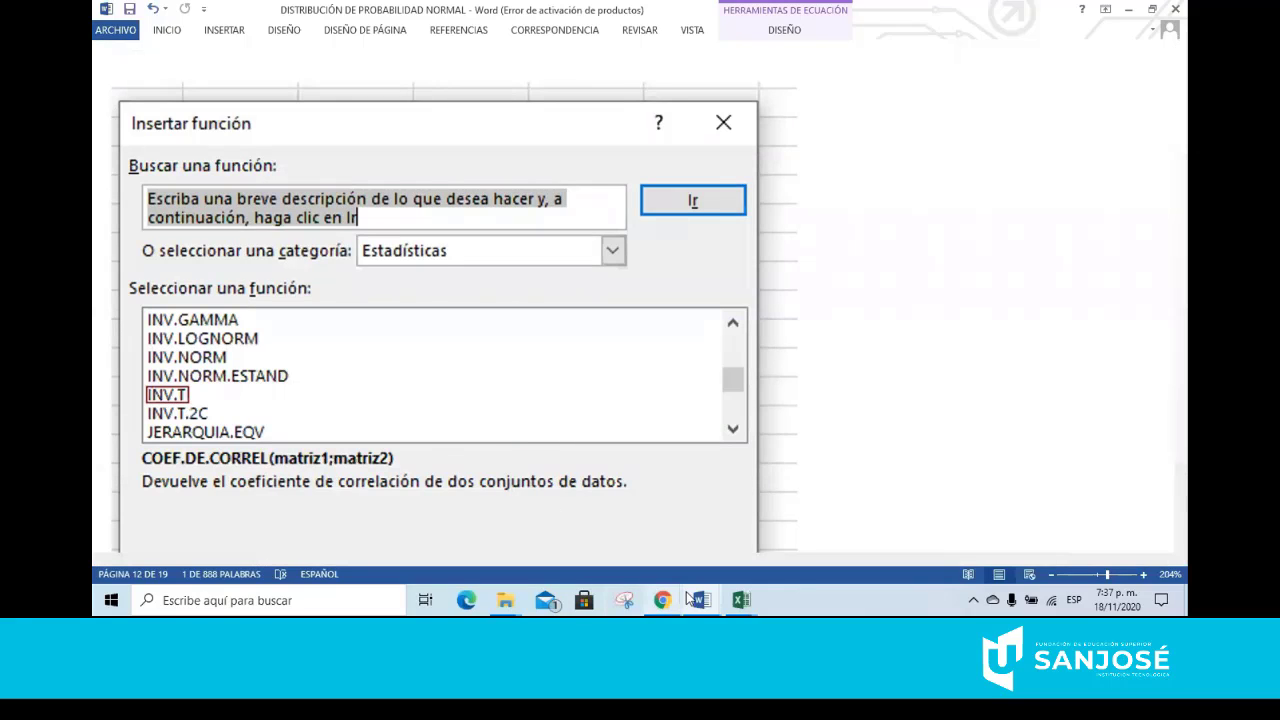
left_click(741, 600)
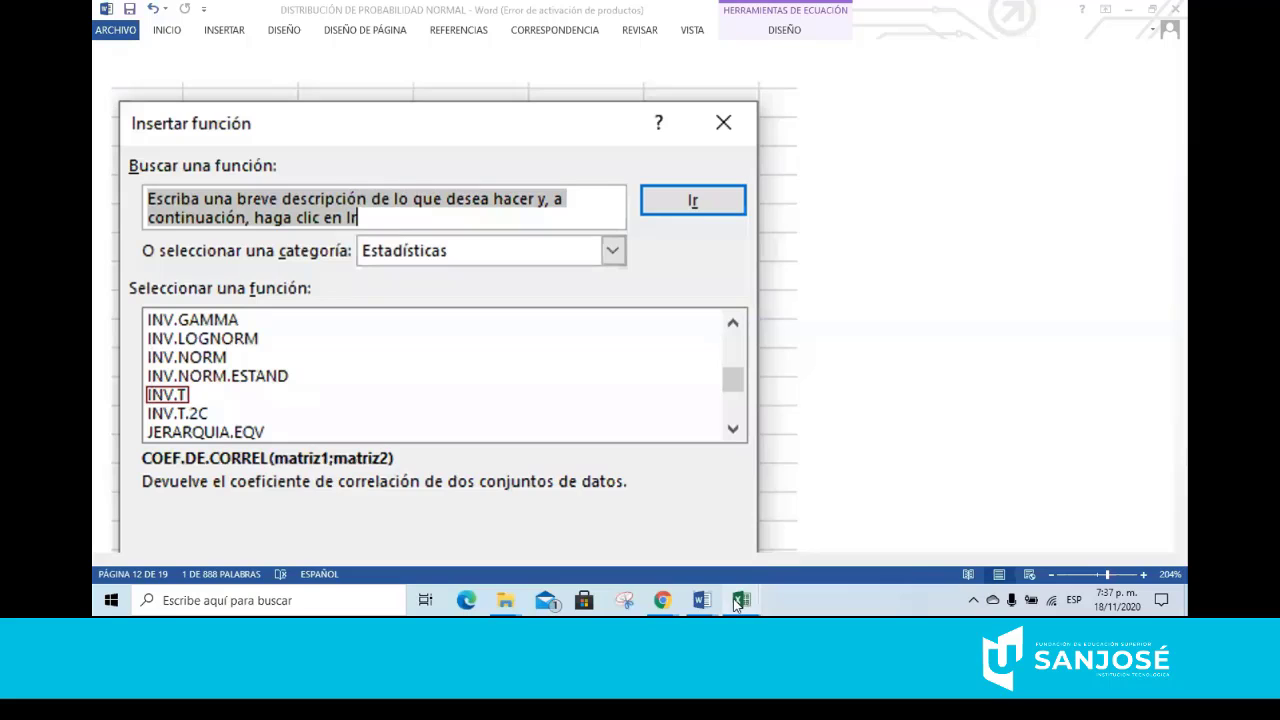
mouse_move(742, 596)
left_click(784, 523)
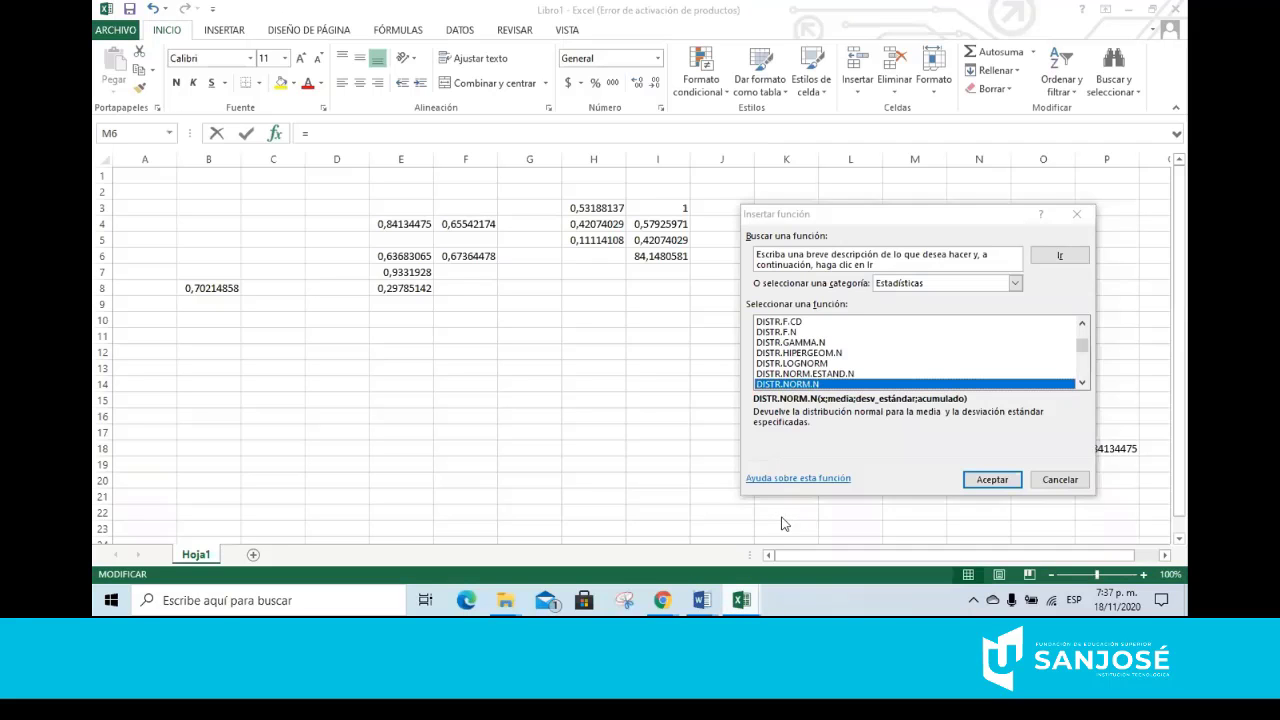
Insert the statistical function INV.T in cell M6, opening its arguments
left_click(762, 365)
key("i")
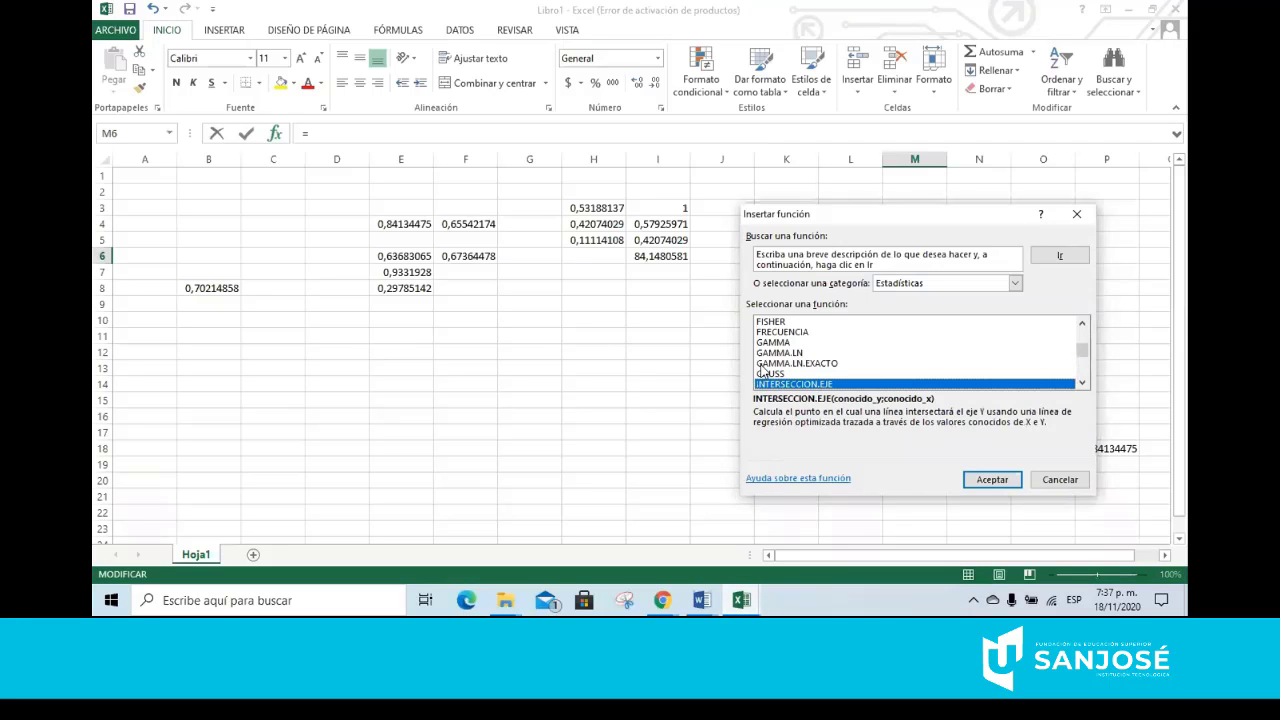
key("Down")
key("Down")
key("Down")
key("Down")
key("Down")
key("Down")
key("Down")
key("Down")
key("Down")
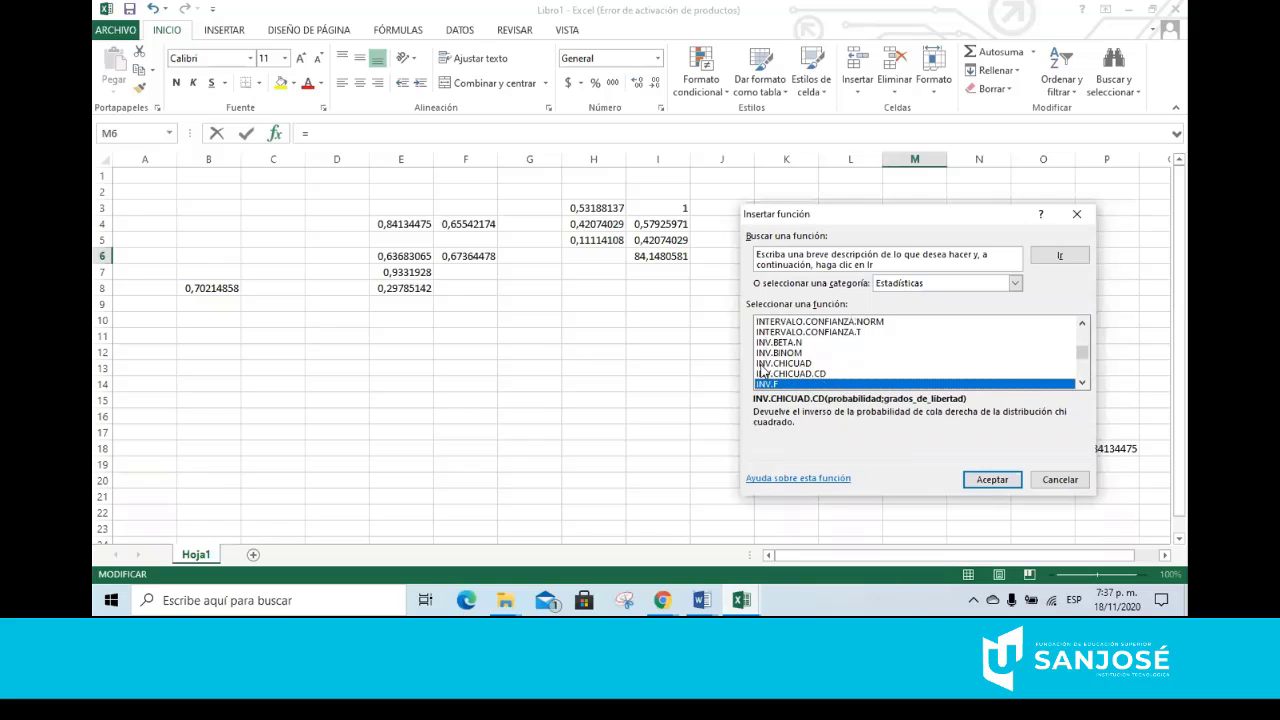
key("Down")
key("Down")
key("Down")
key("Down")
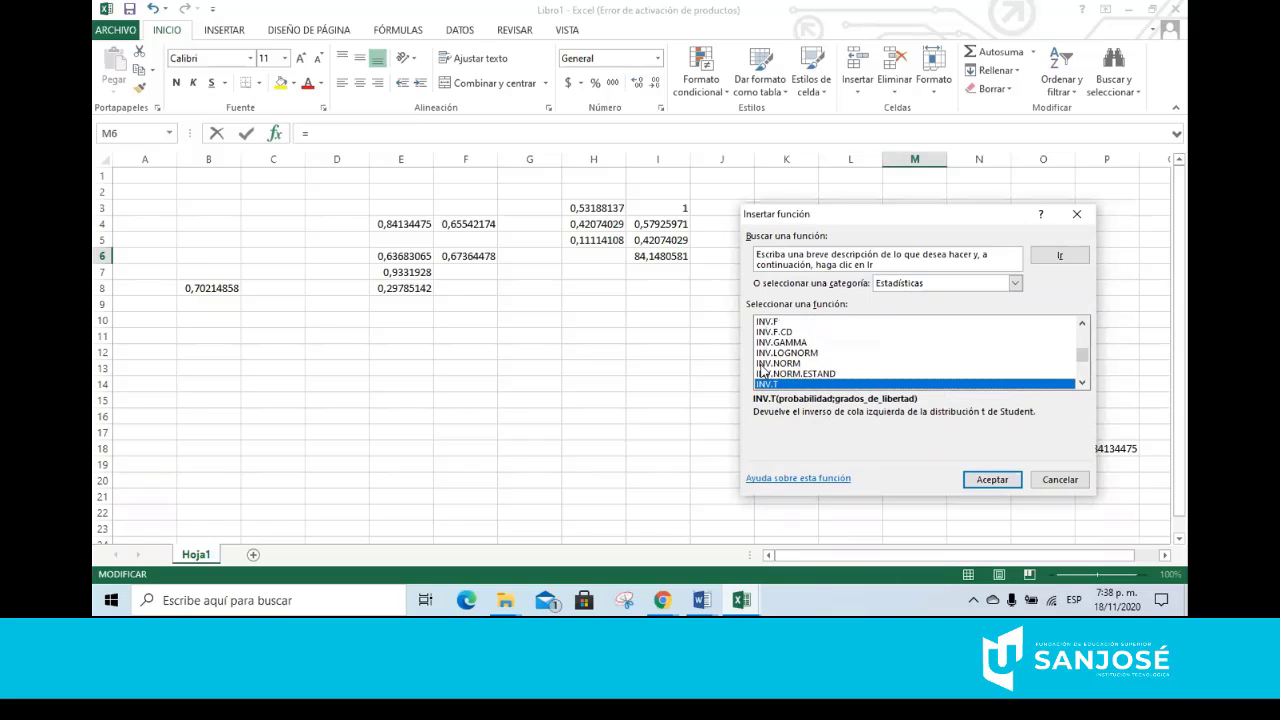
key("Return")
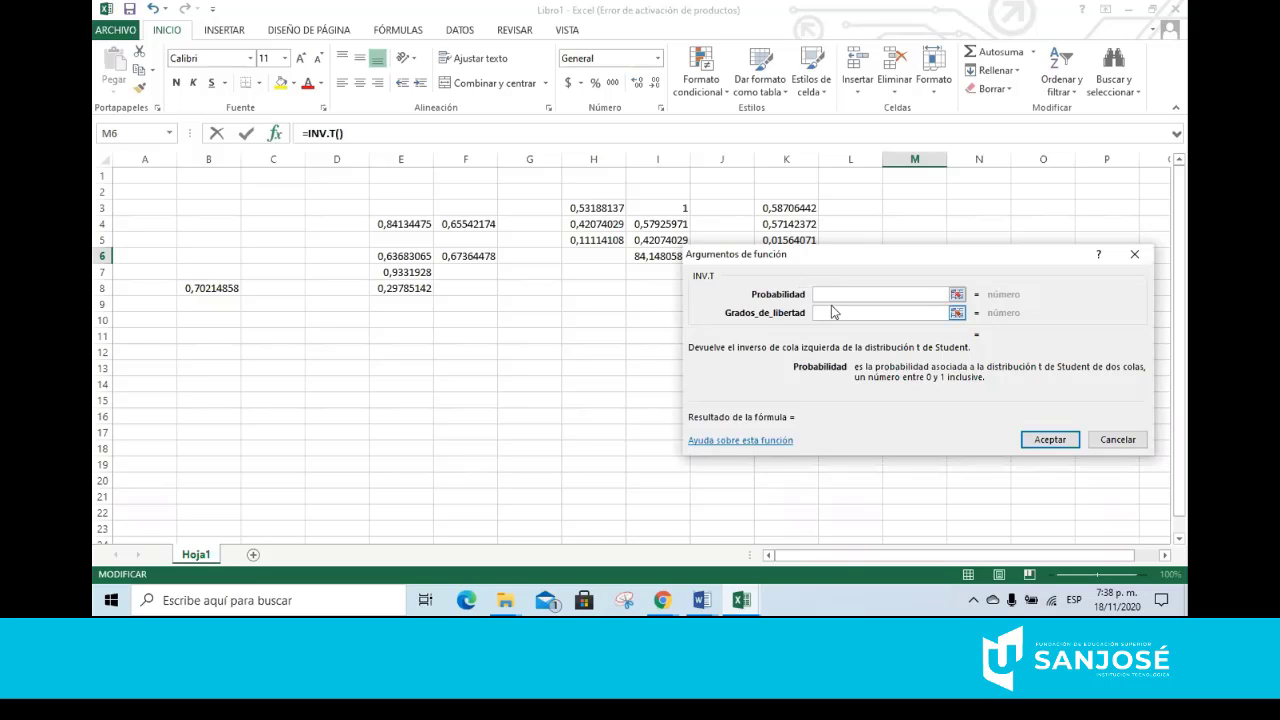
Calculate the t value in M6 using INV.T with Probabilidad 0,7 and Grados_de_libertad 9
type("0")
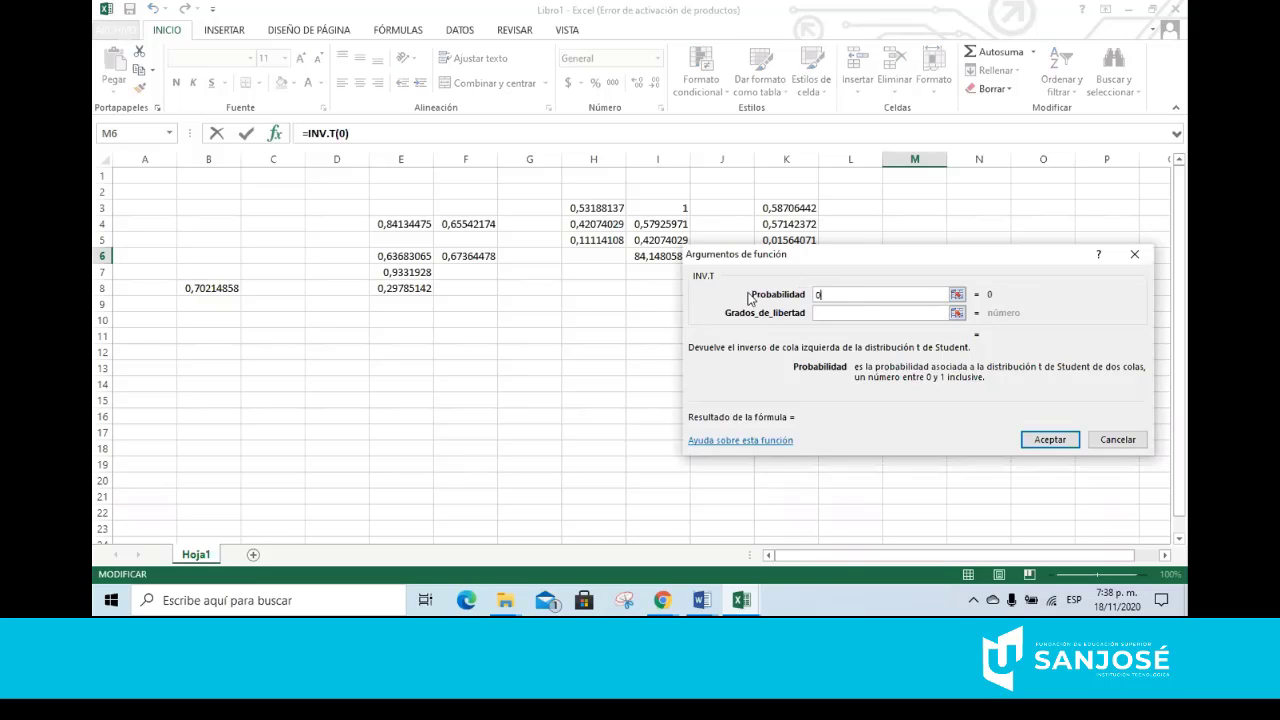
type(",7")
left_click(817, 312)
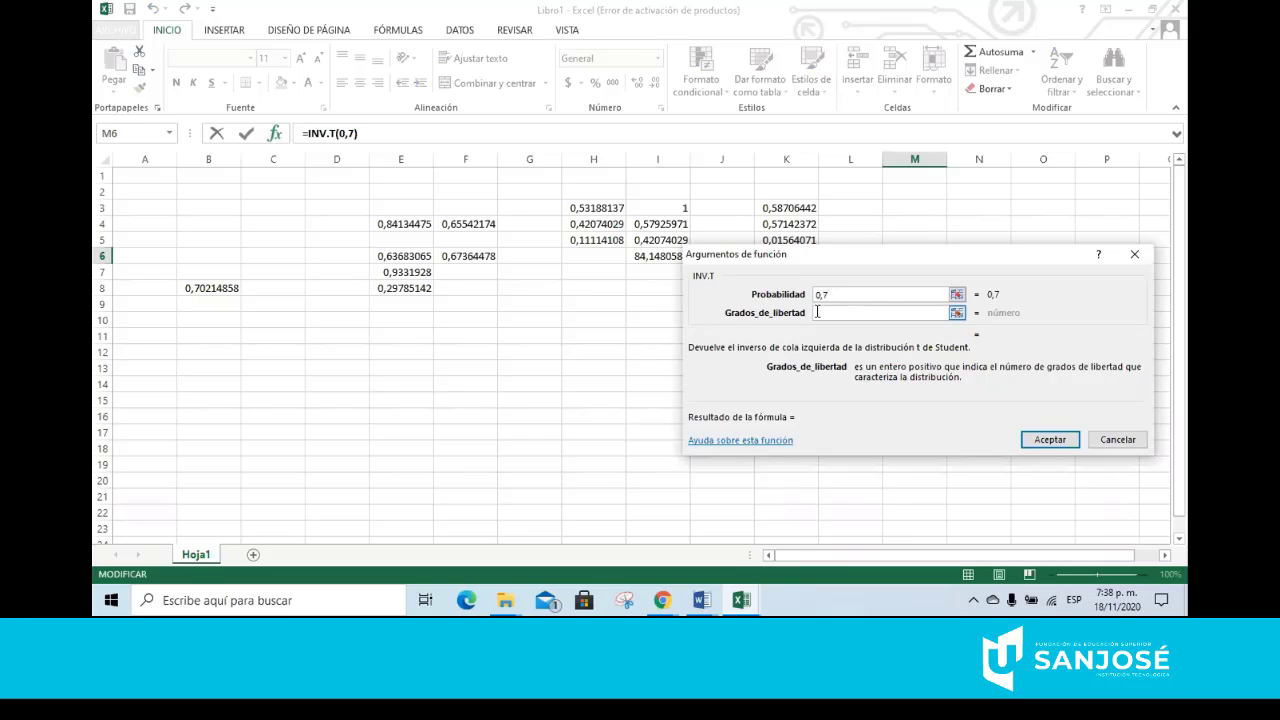
type("9")
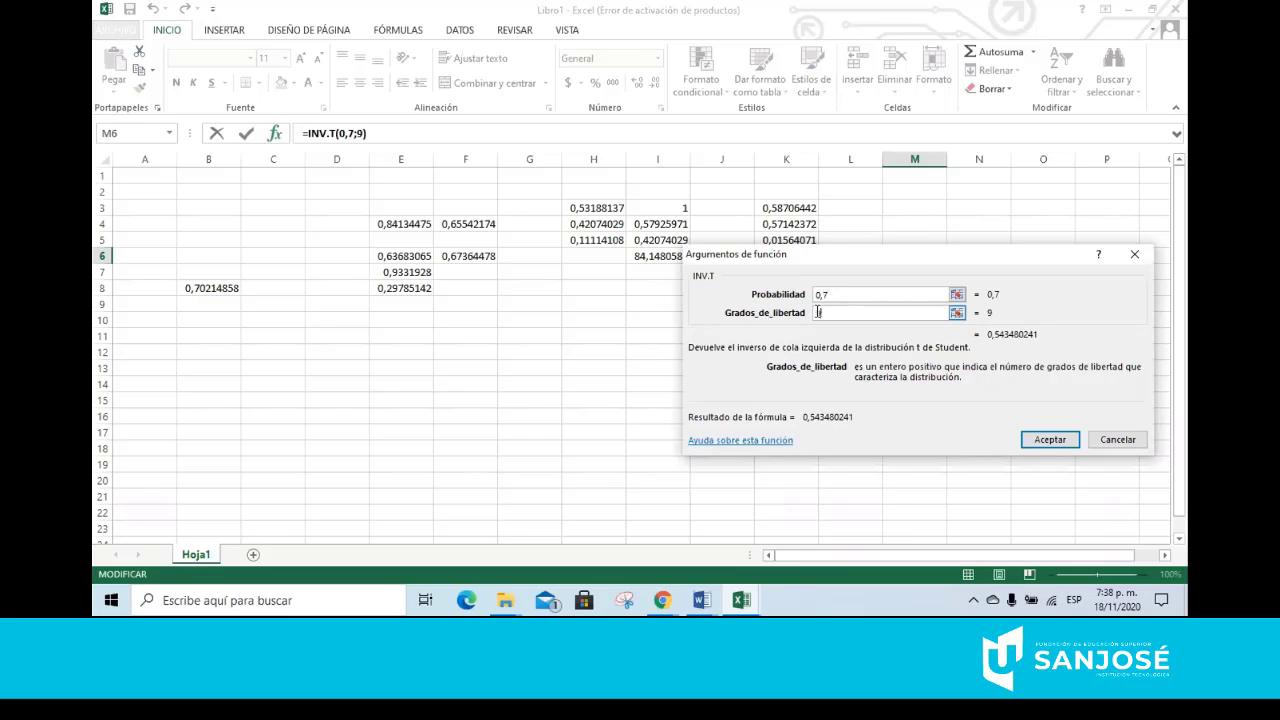
left_click(1050, 442)
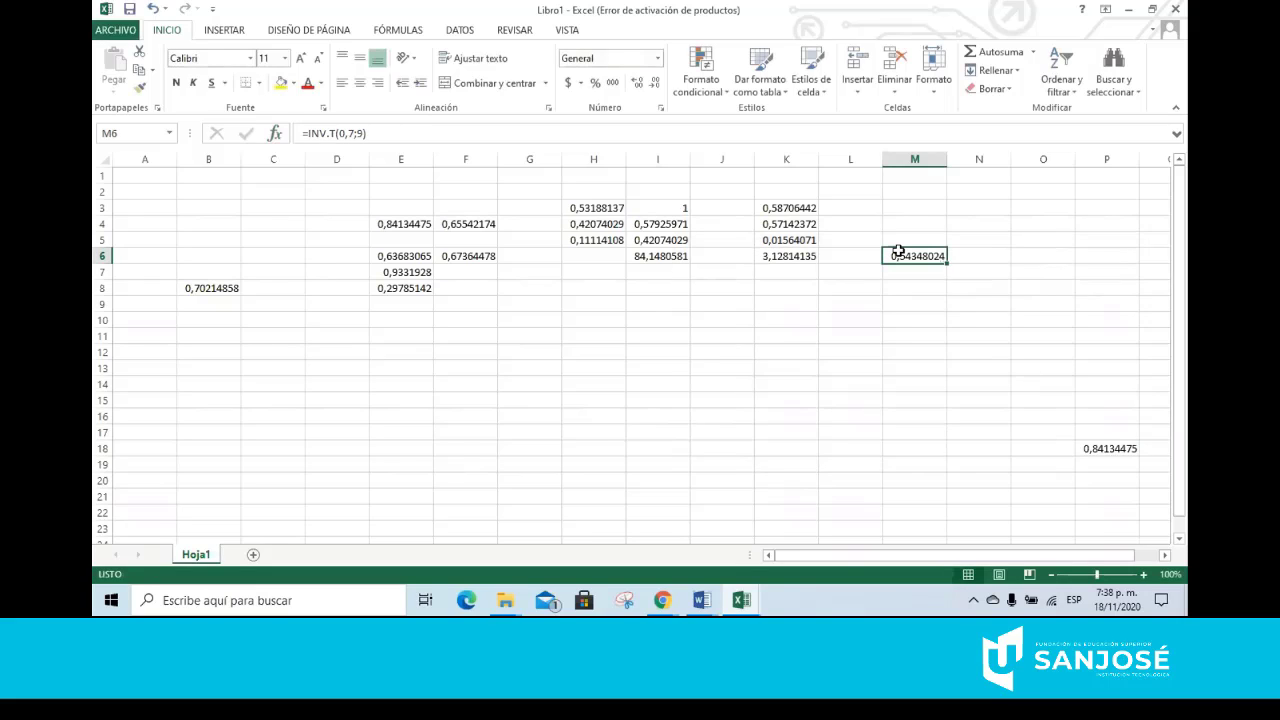
Insert the statistical function INV.T in cell J8, opening its arguments
left_click(751, 289)
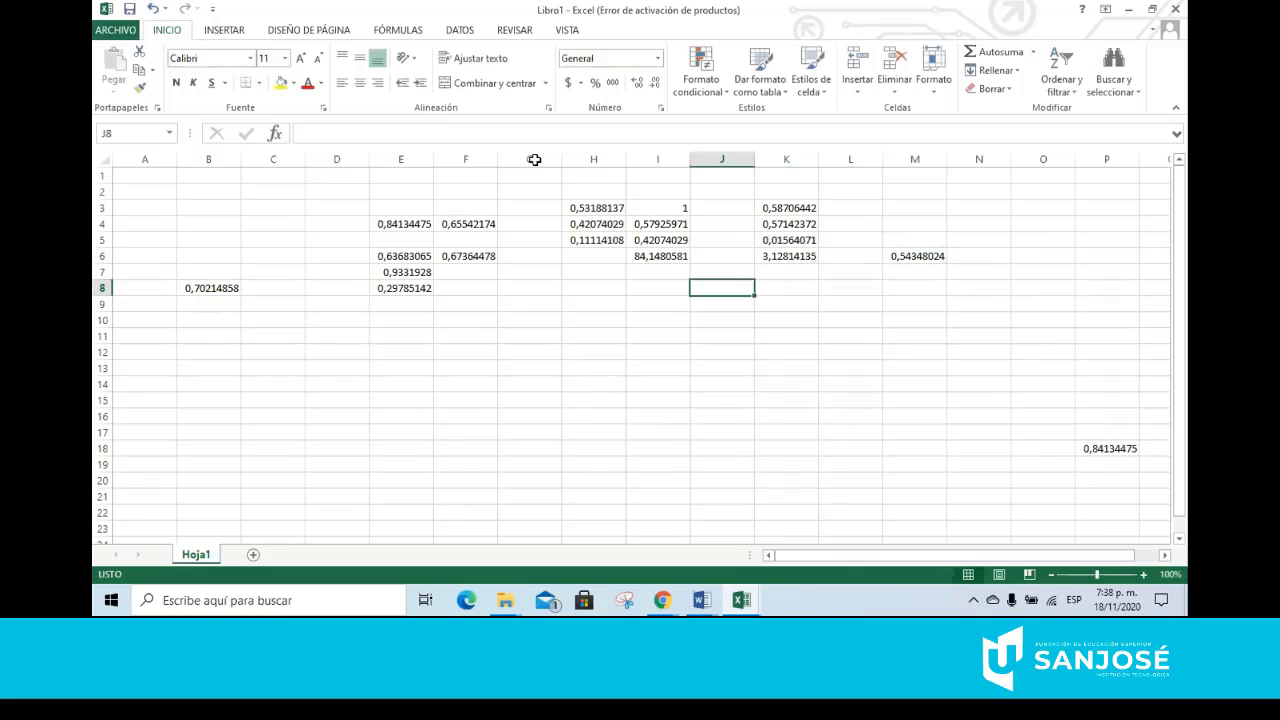
left_click(278, 138)
left_click(789, 364)
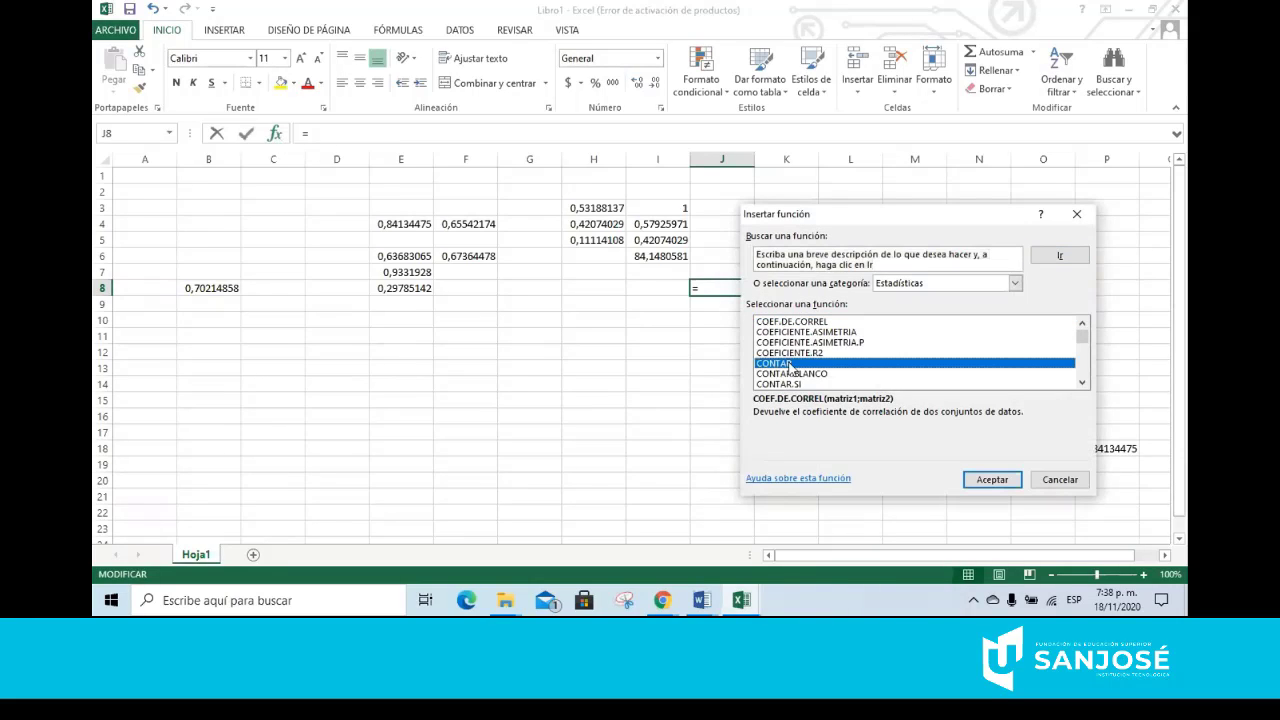
key("i")
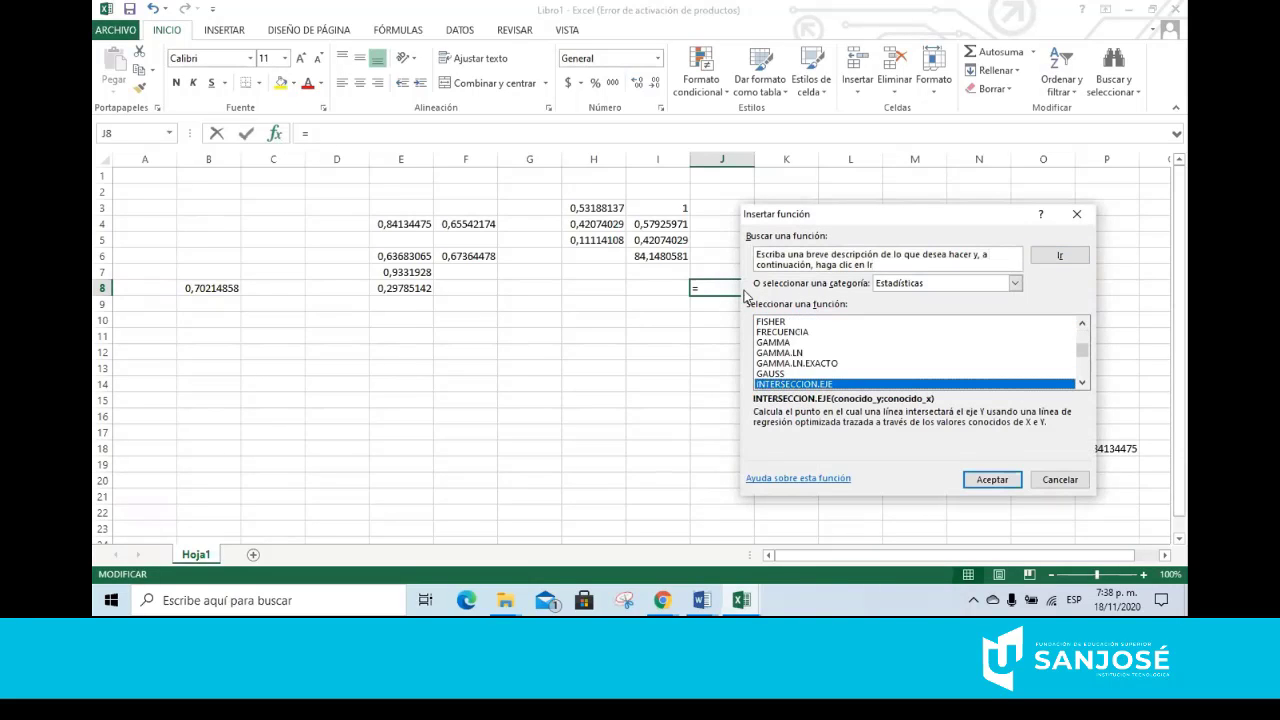
key("Down")
key("Down")
key("Down")
key("Down")
key("Down")
key("Down")
key("Down")
key("Down")
key("Down")
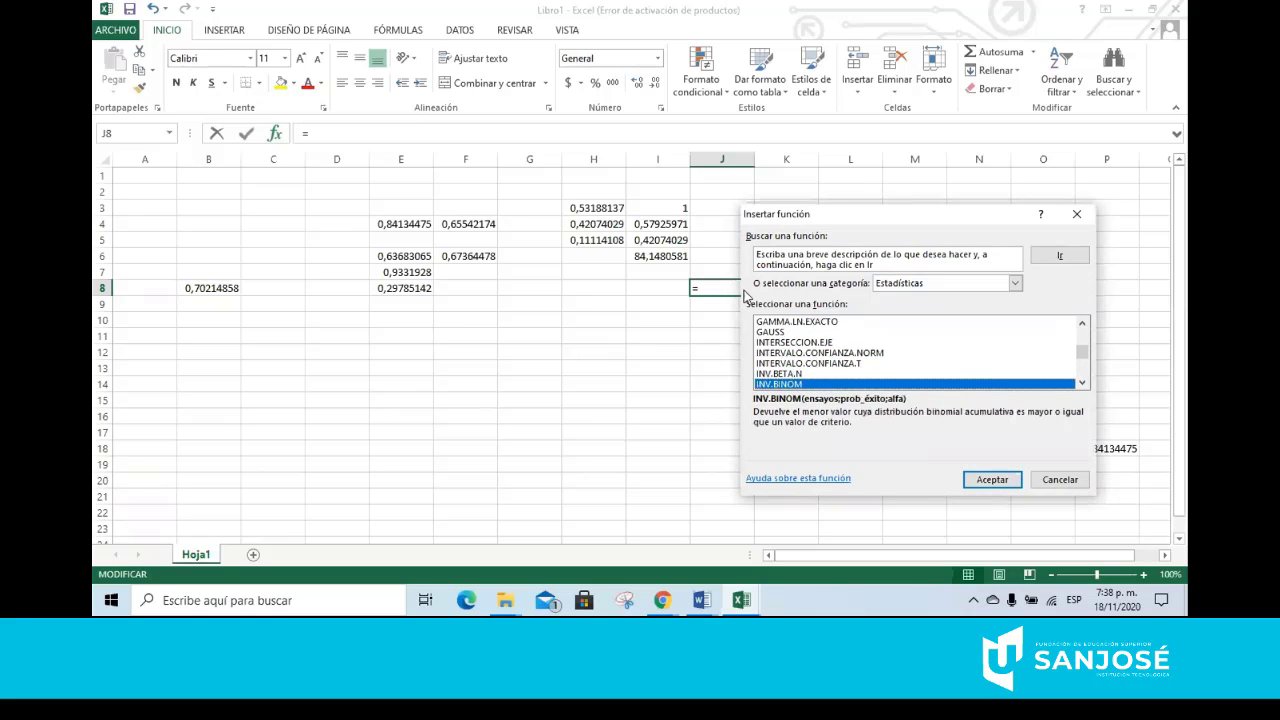
key("Down")
key("Down")
key("Down")
key("Down")
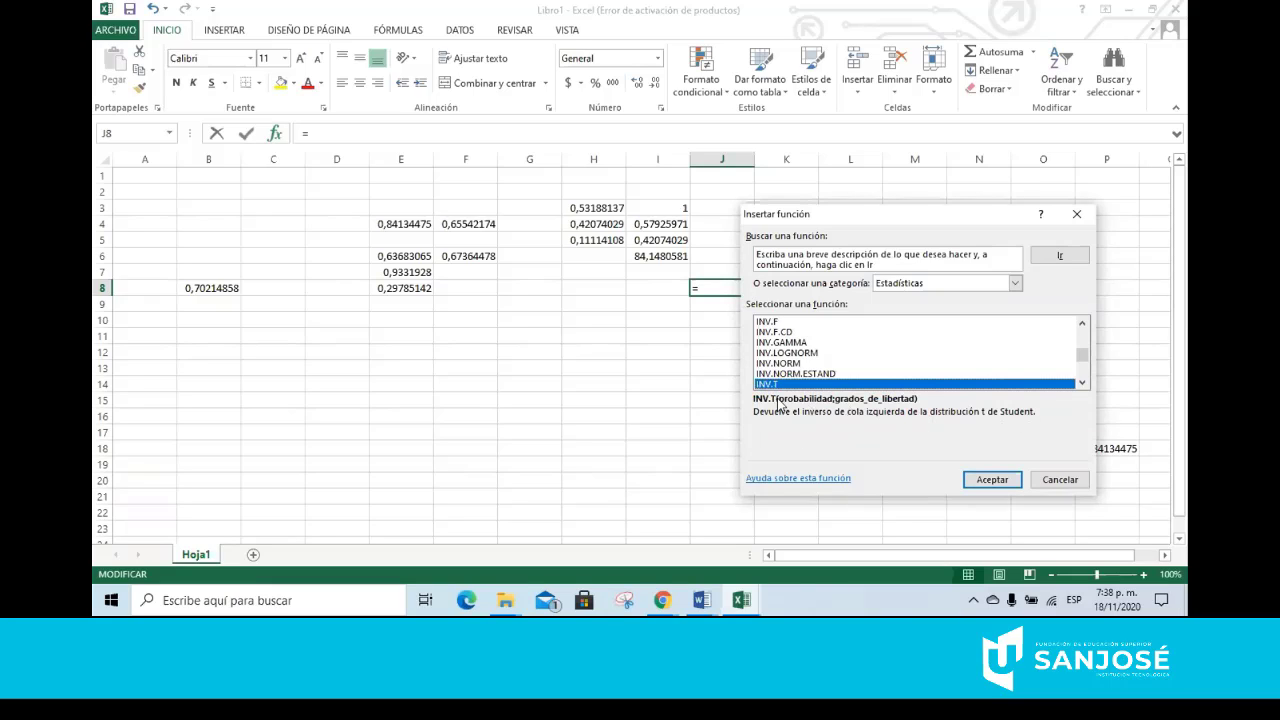
left_click(992, 480)
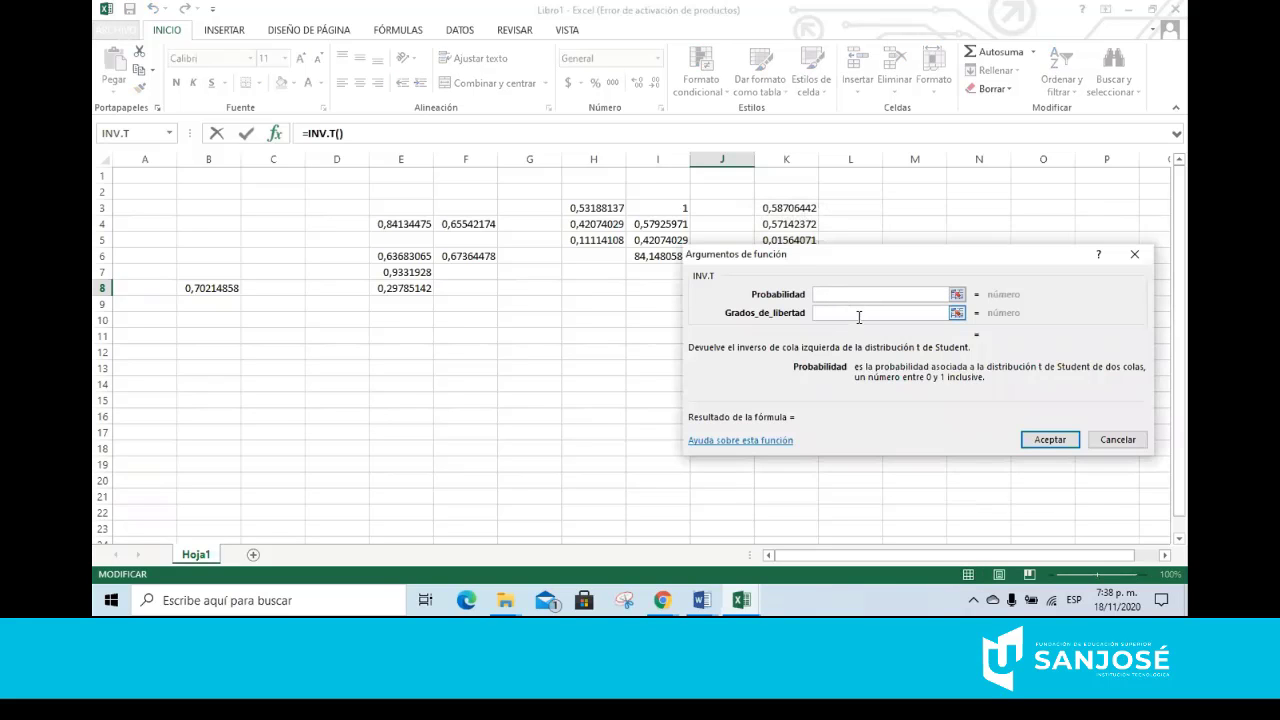
Calculate the t value in J8 using INV.T with Probabilidad 0,8 and Grados_de_libertad 7
type("0,8")
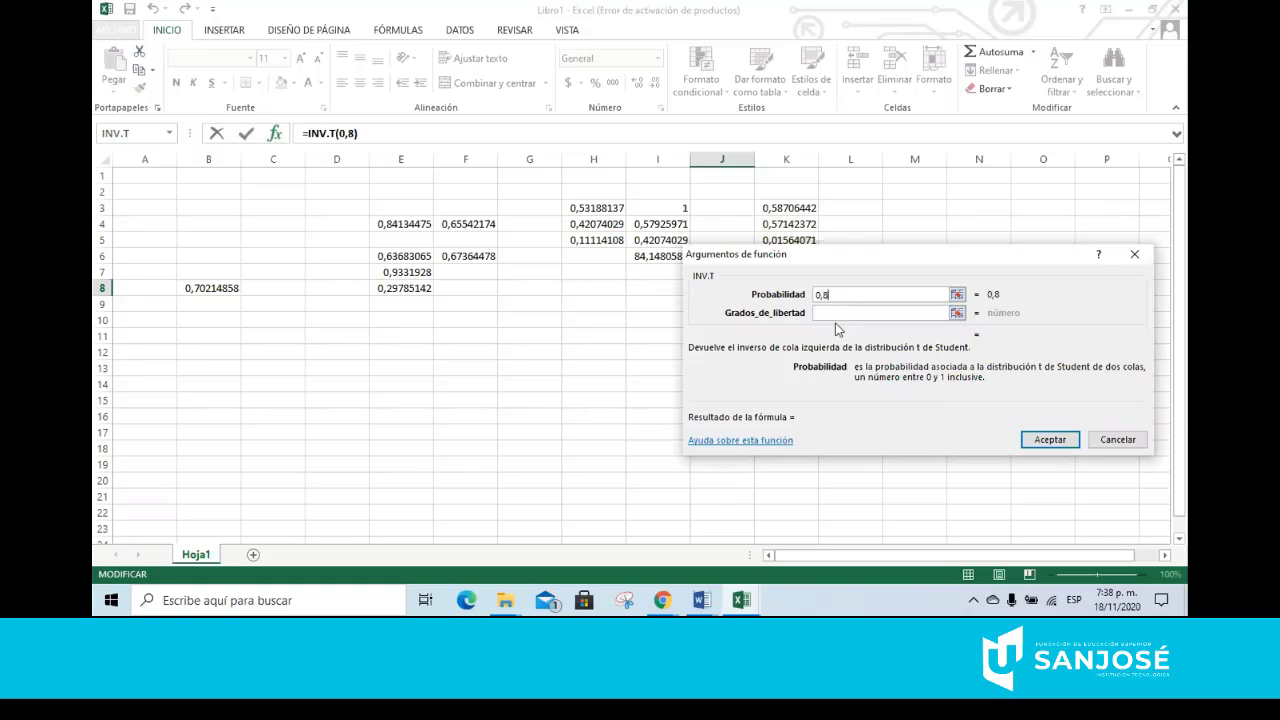
left_click(835, 312)
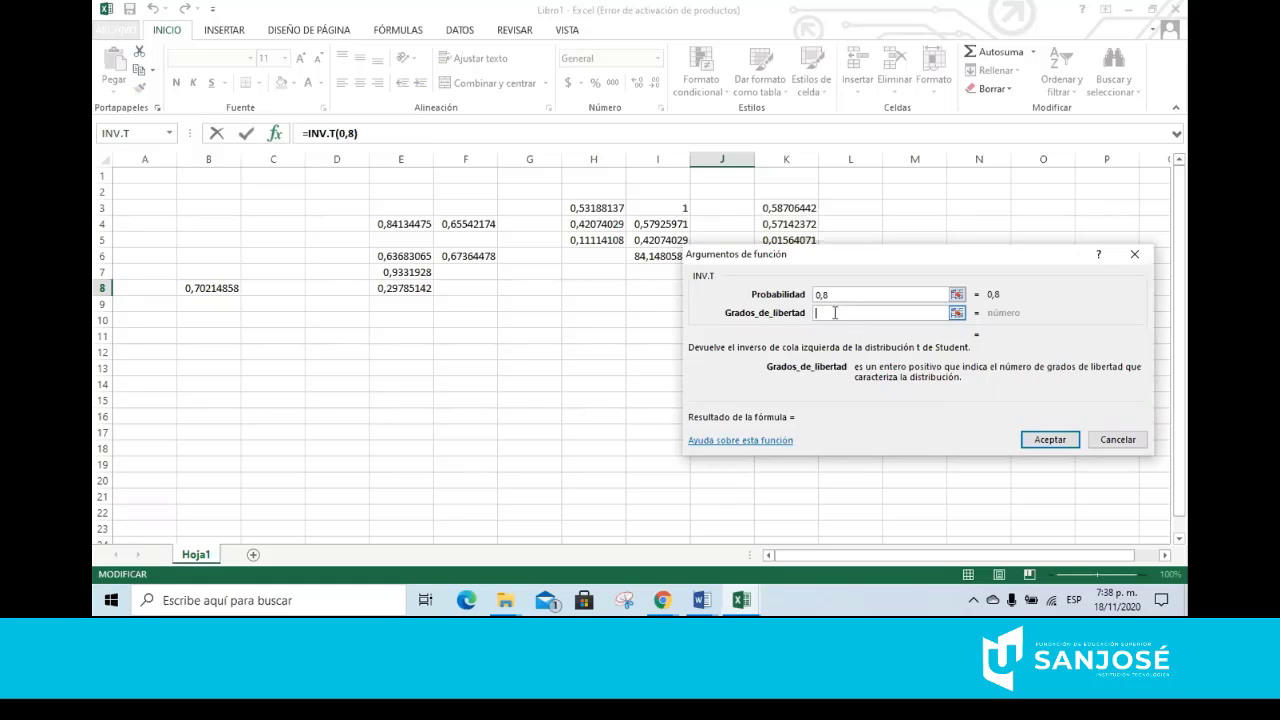
type("7")
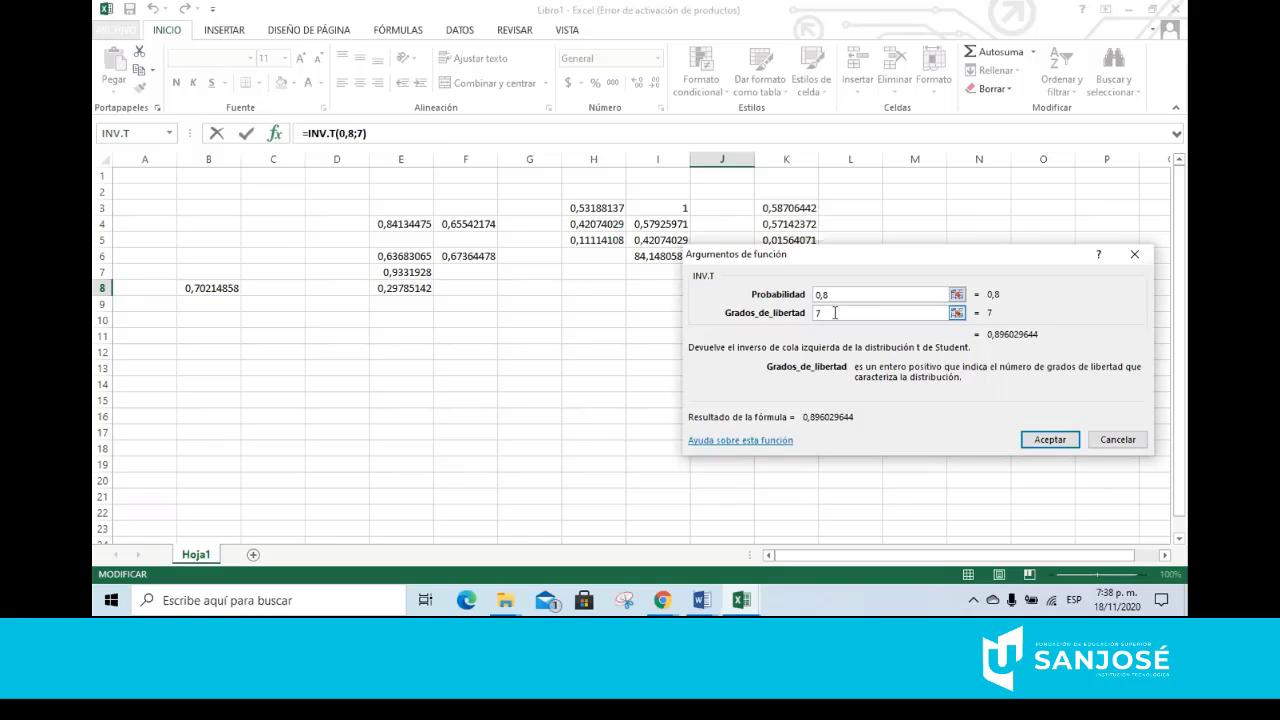
left_click(1050, 441)
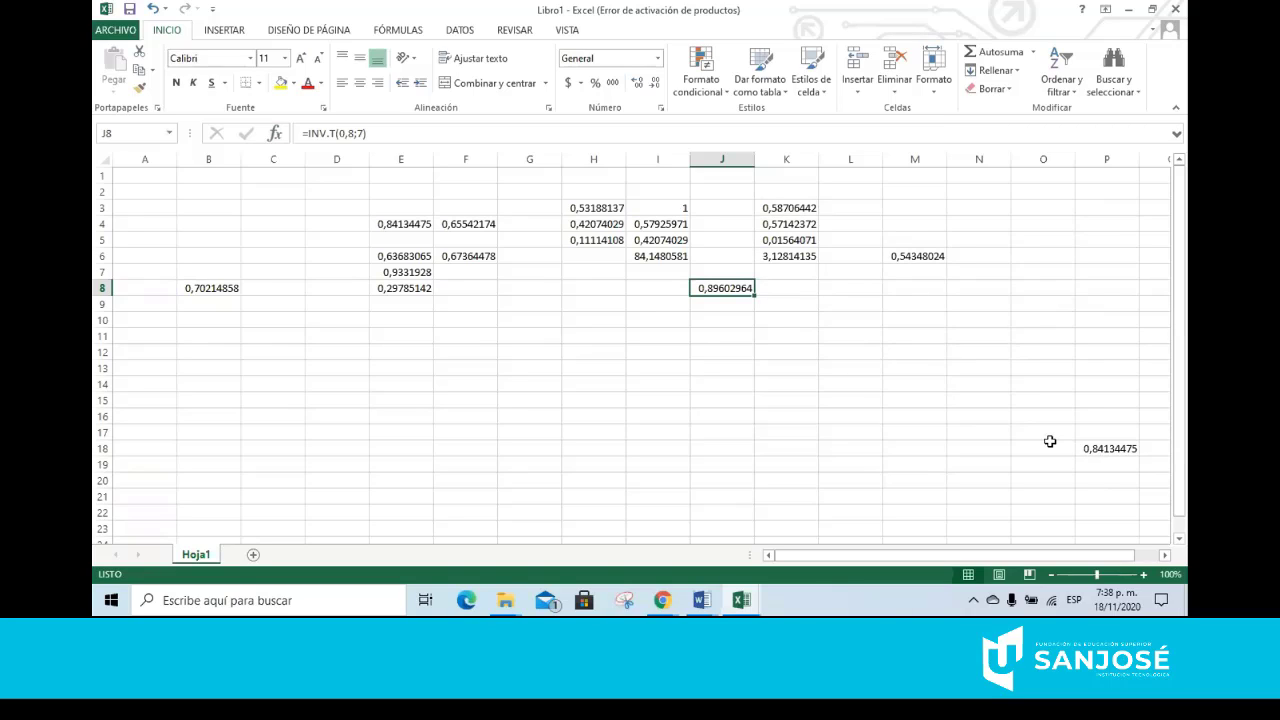
Switch to the Word document DISTRIBUCIÓN DE PROBABILIDAD NORMAL and review the INV.T example through to the start of the chi-square distribution section
left_click(701, 601)
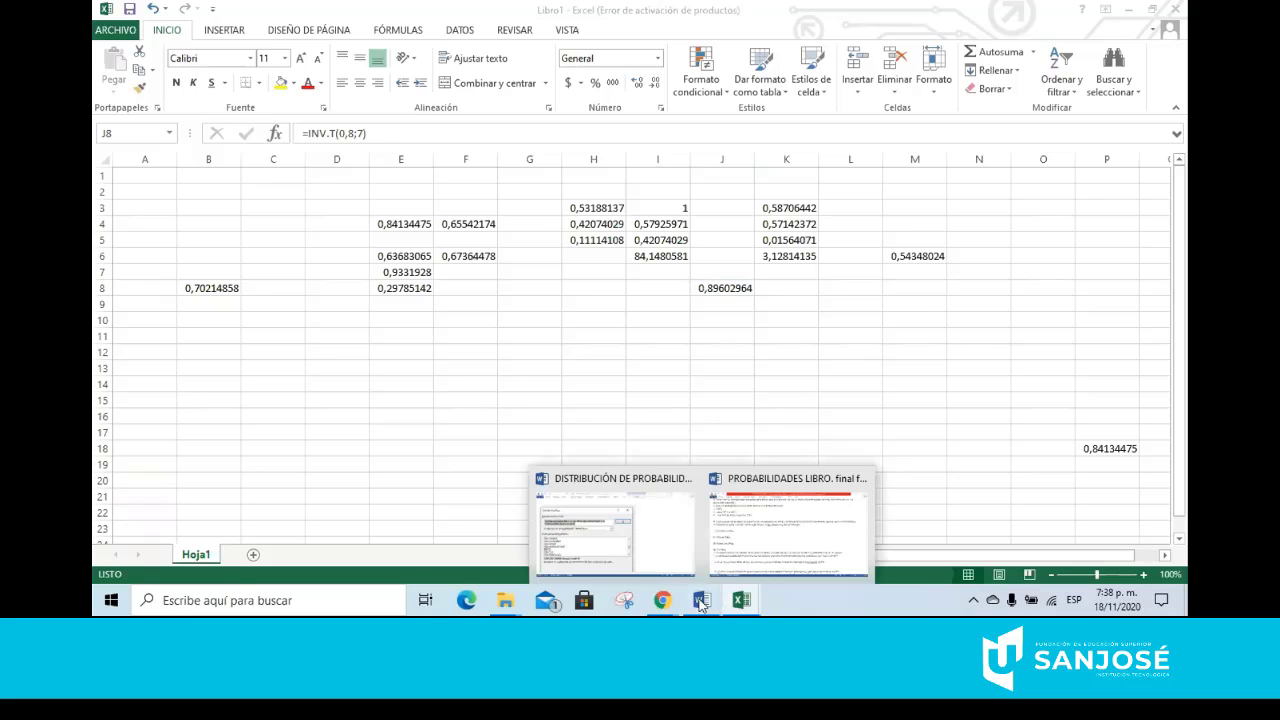
left_click(620, 524)
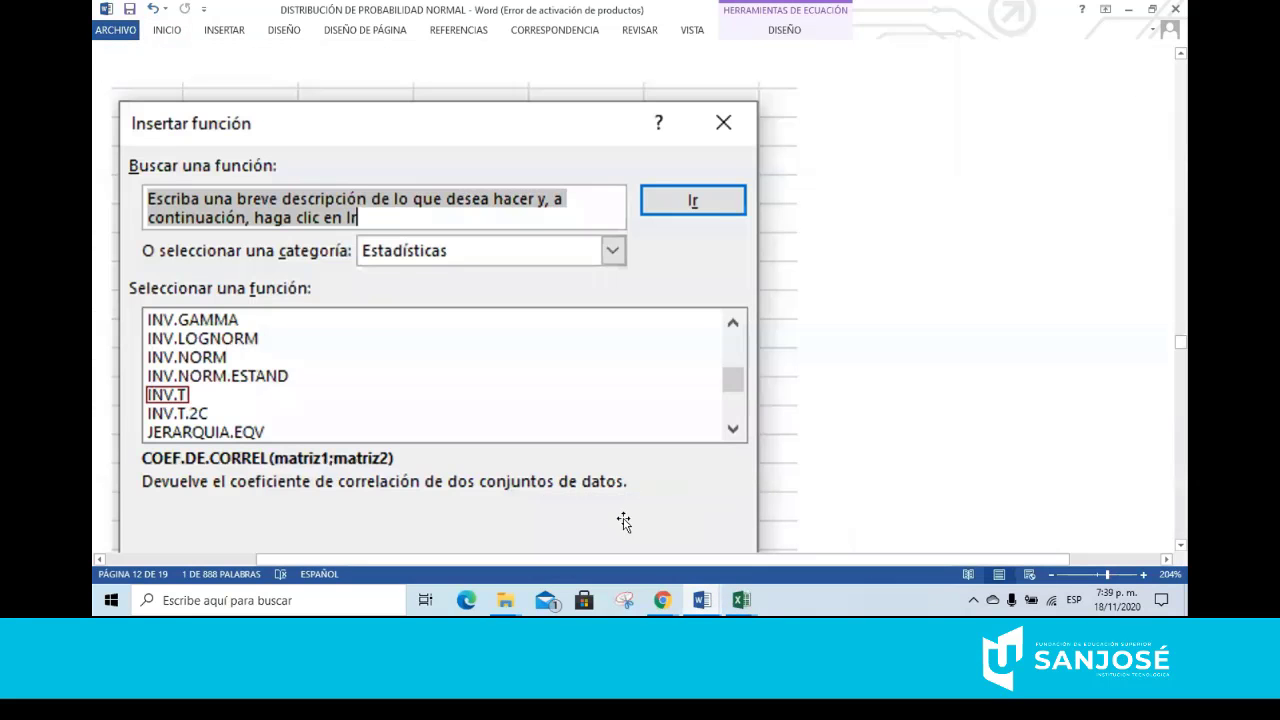
scroll(374, 397, "down", 2)
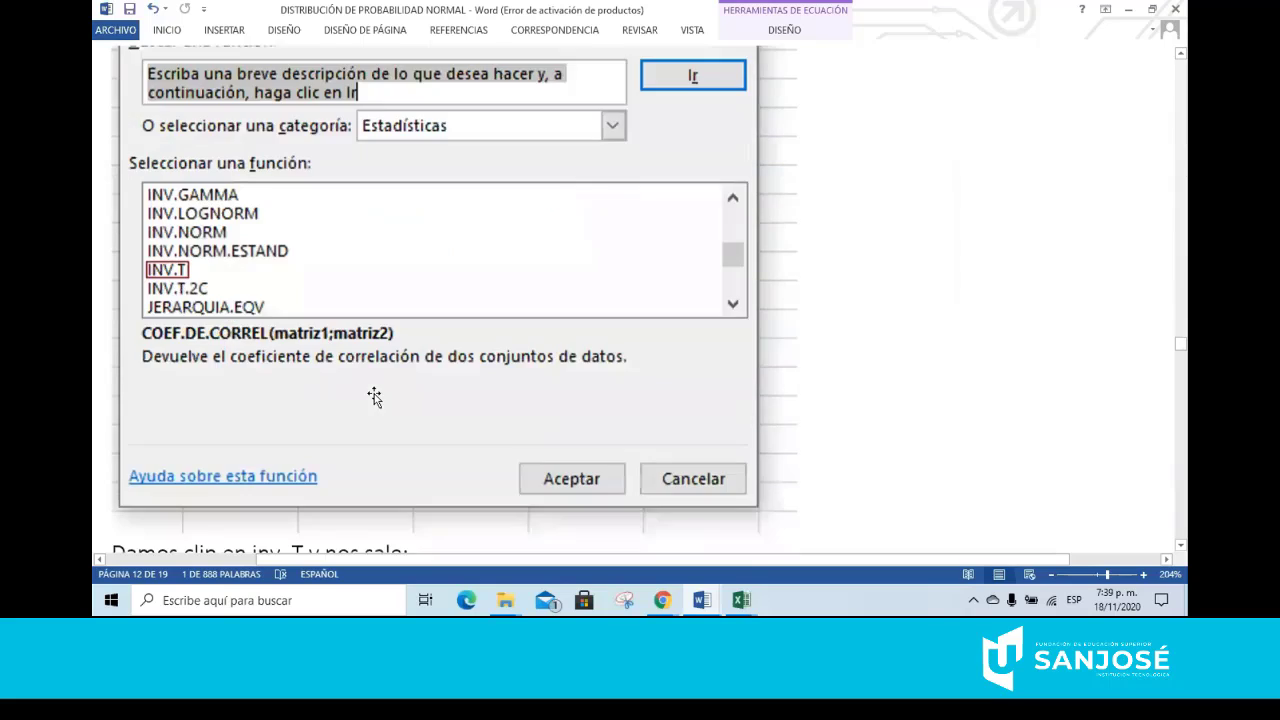
scroll(374, 397, "down", 8)
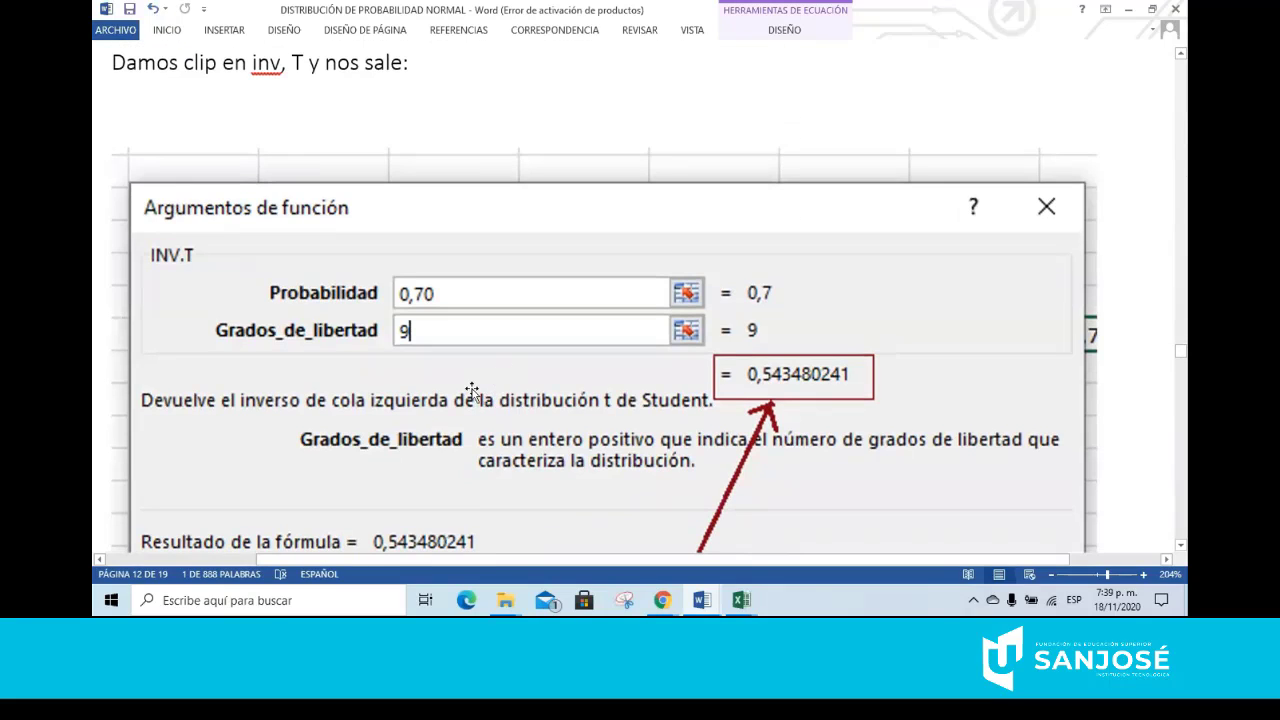
scroll(372, 400, "up", 4)
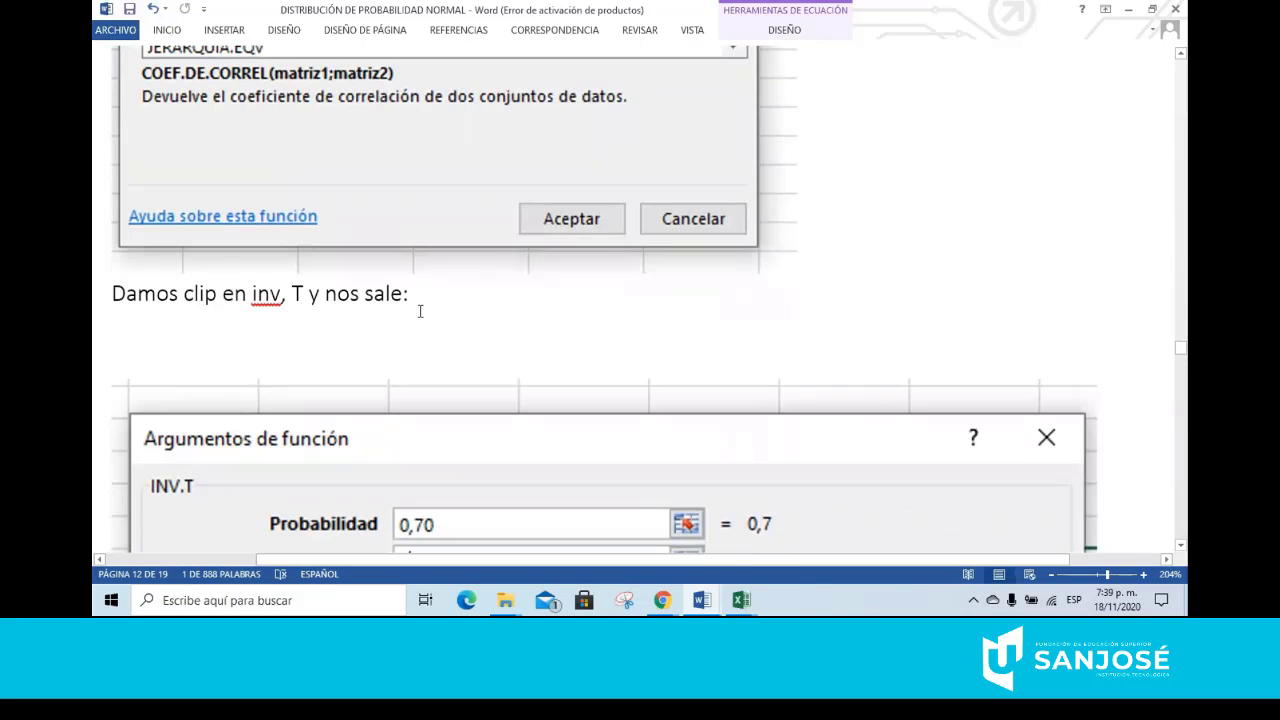
scroll(493, 309, "down", 10)
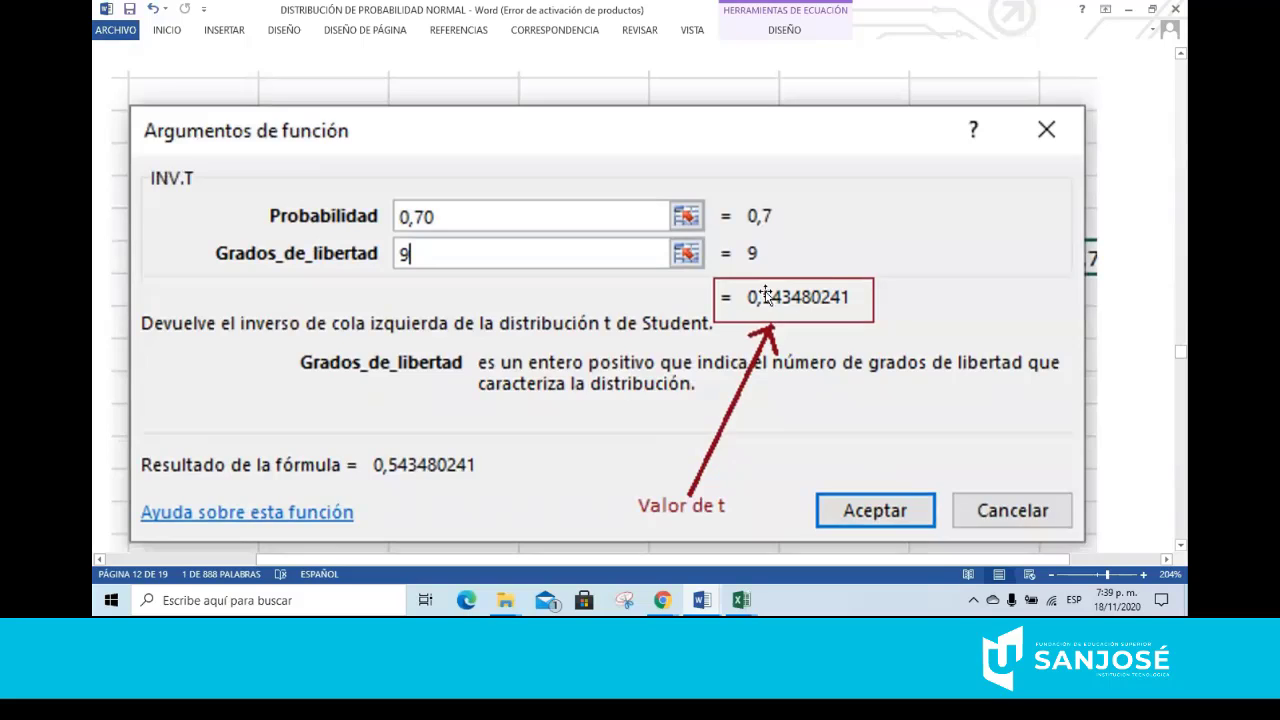
scroll(767, 290, "down", 1)
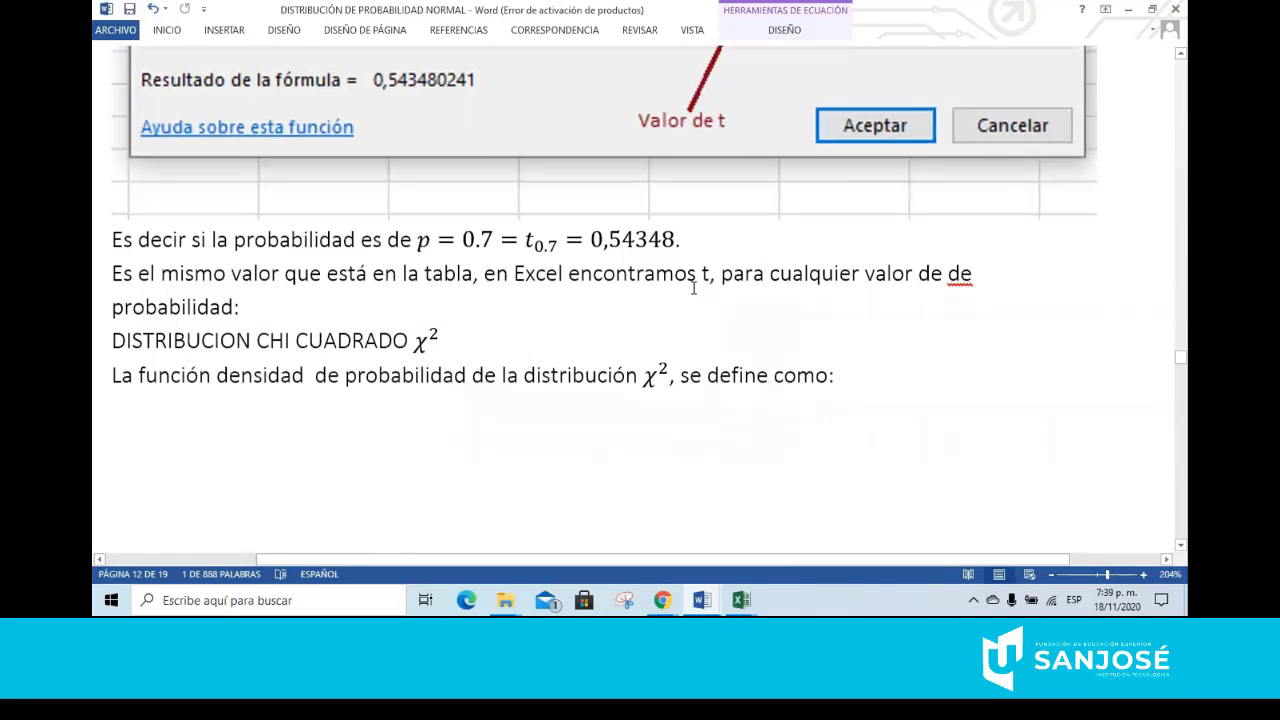